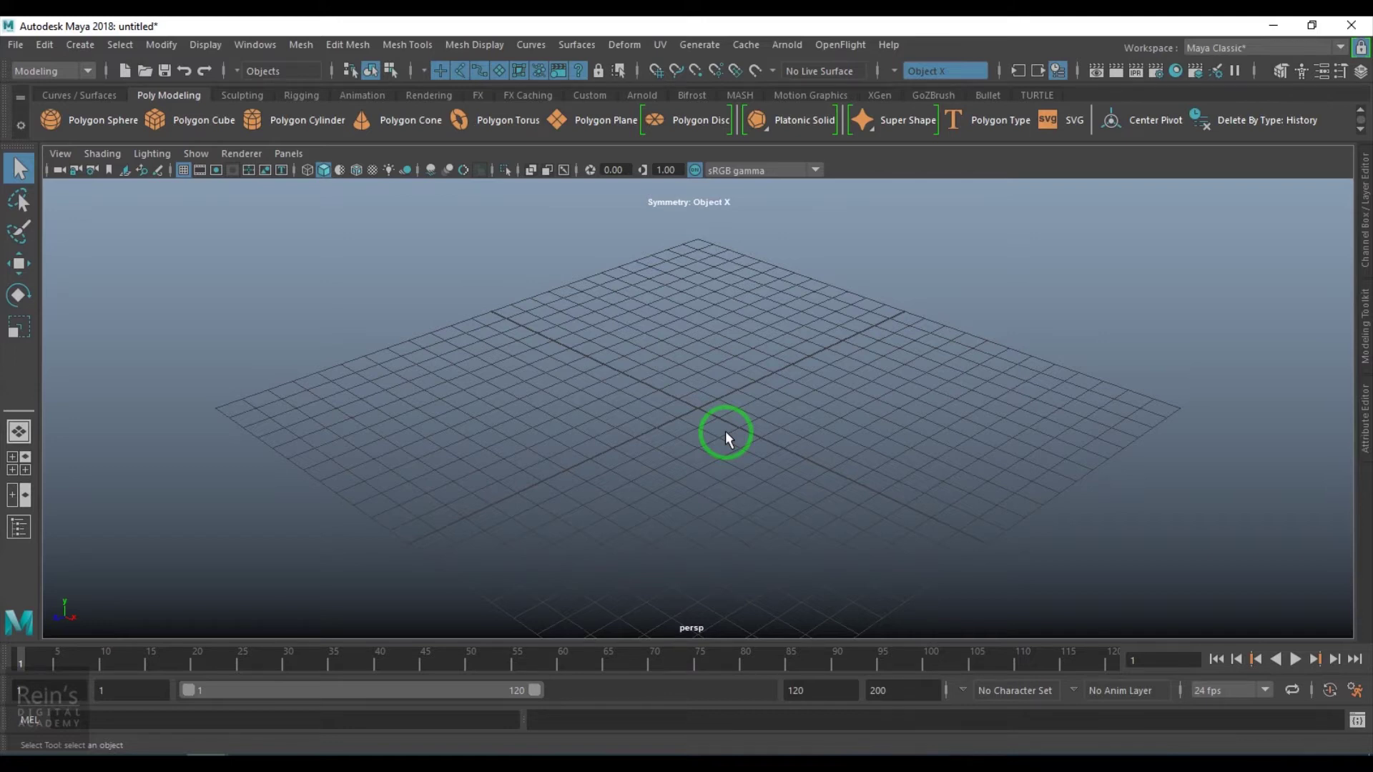
In Hypershade, add a Maya 2D Ocean texture (ocean1 with place2dTexture1) and frame it in the graph
click(1194, 70)
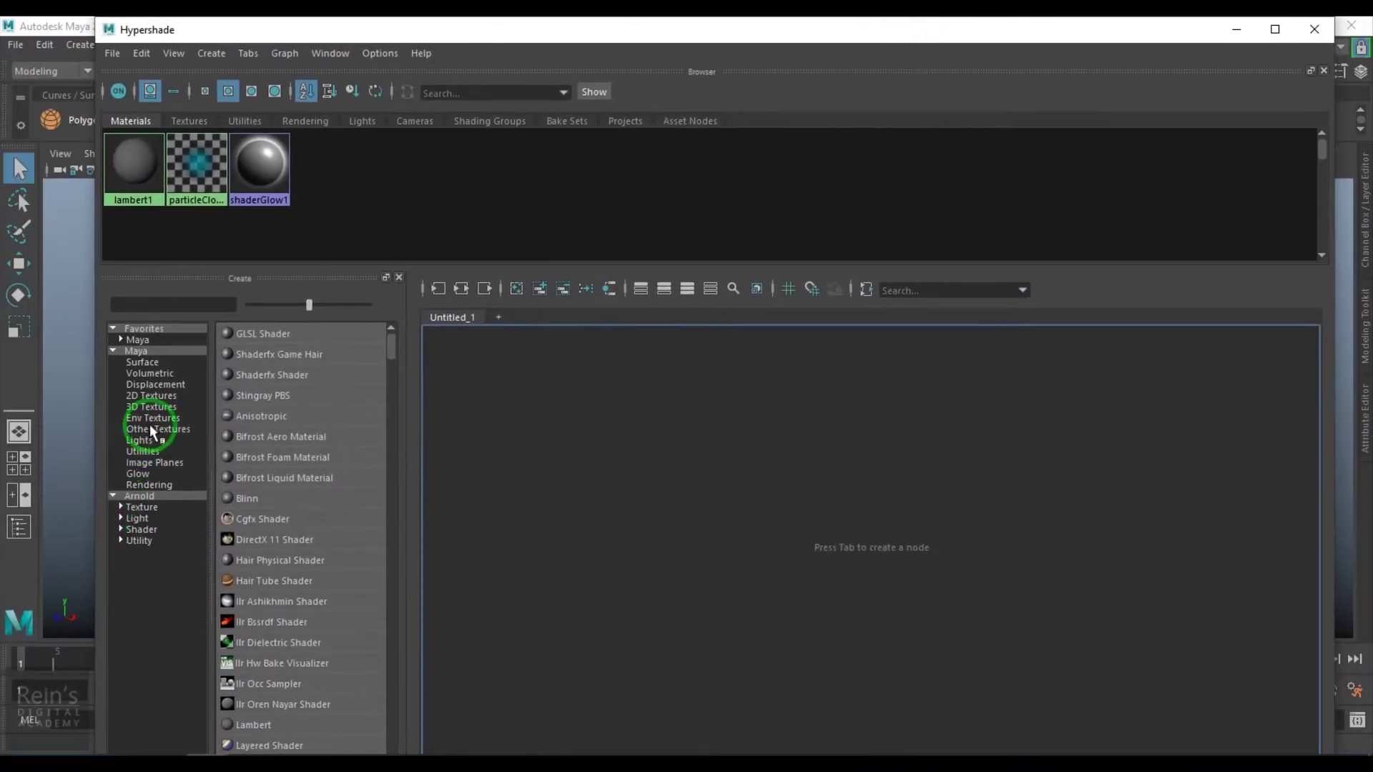
click(149, 427)
click(153, 395)
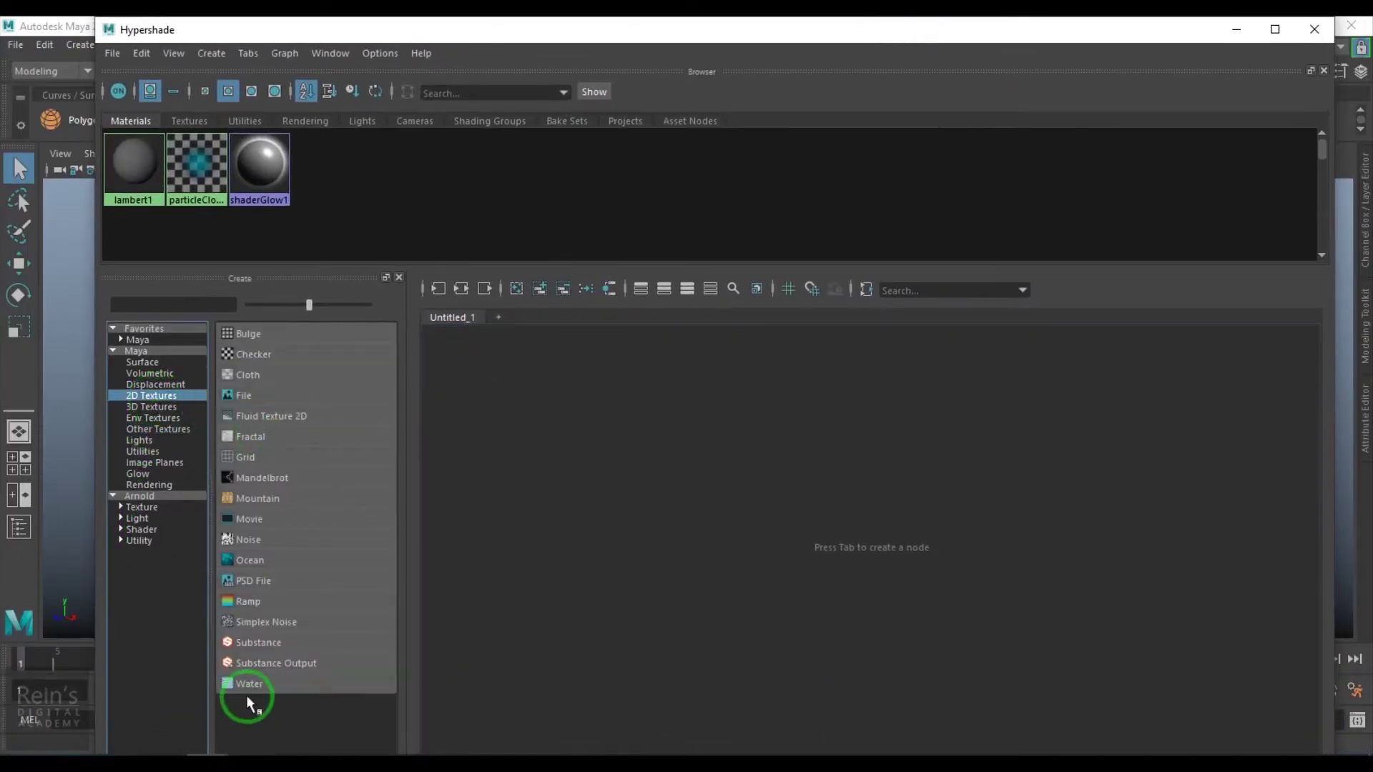
click(247, 559)
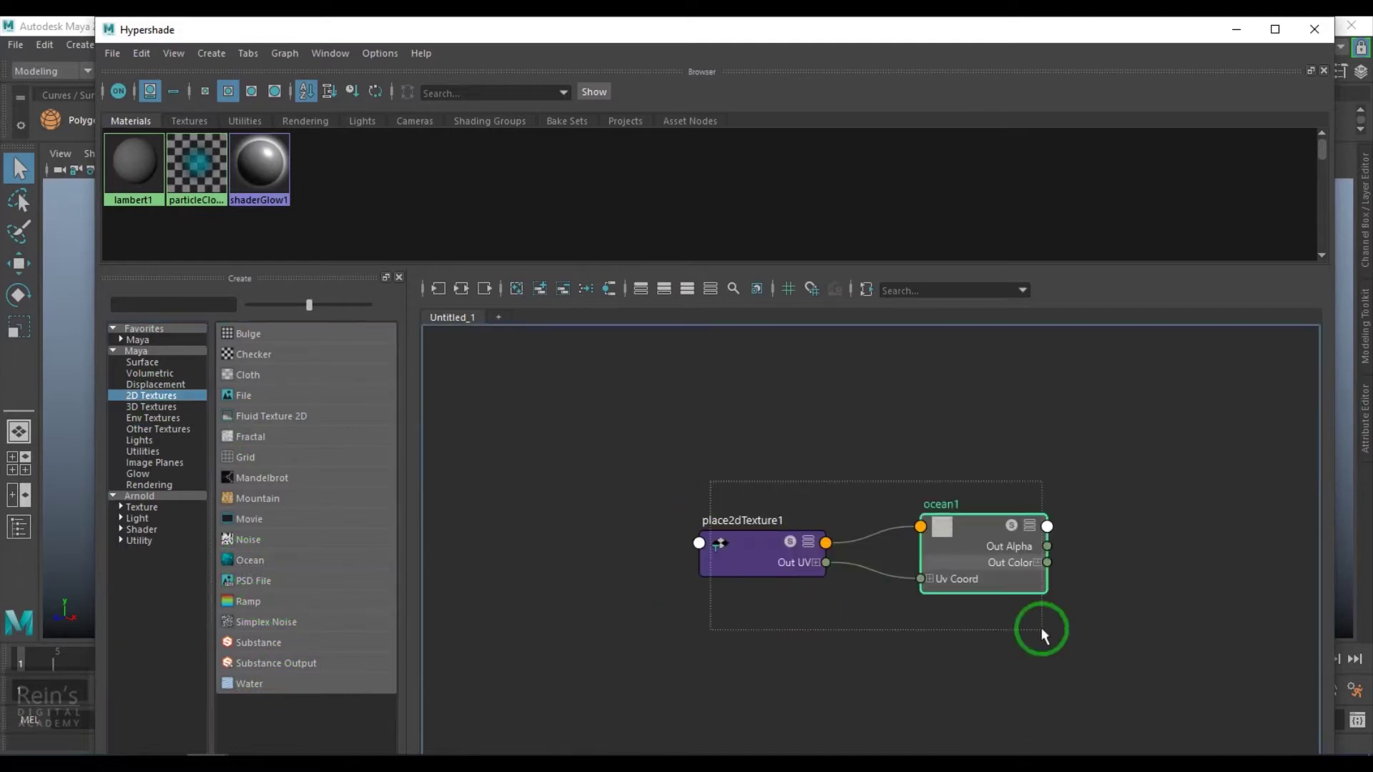
alt+middle_drag(1042, 628, 878, 645)
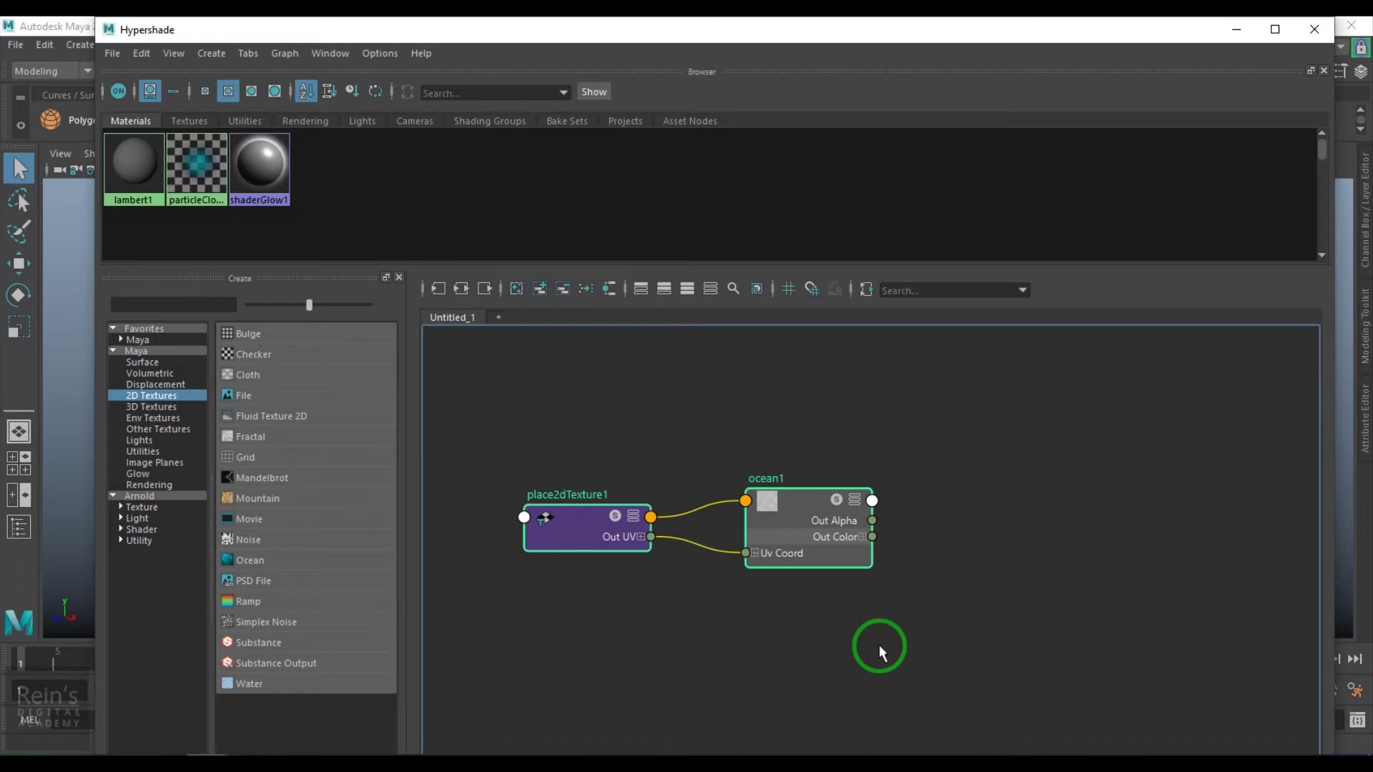
click(955, 586)
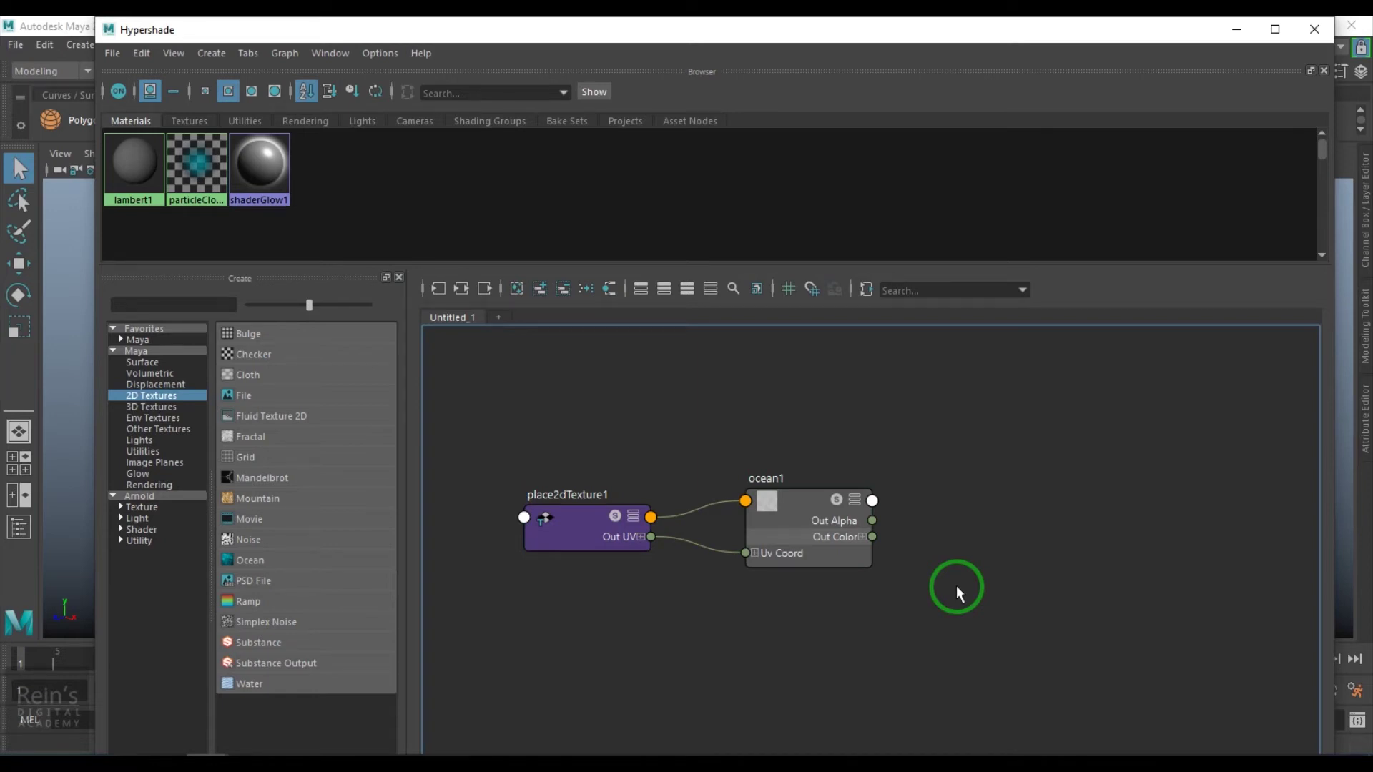
Create a blinn1 material from the node-creation box and arrange it beside the ocean nodes
key(Tab)
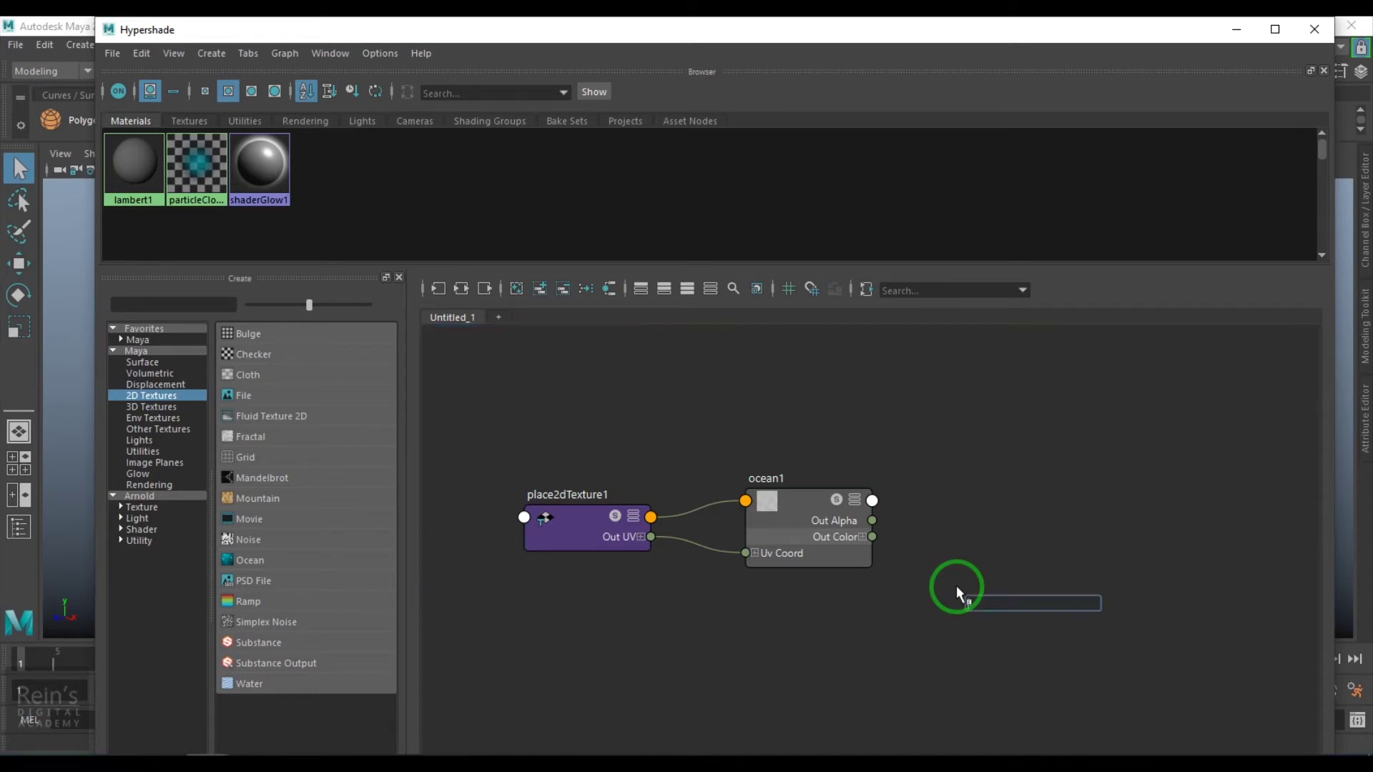
text(blin)
click(1011, 619)
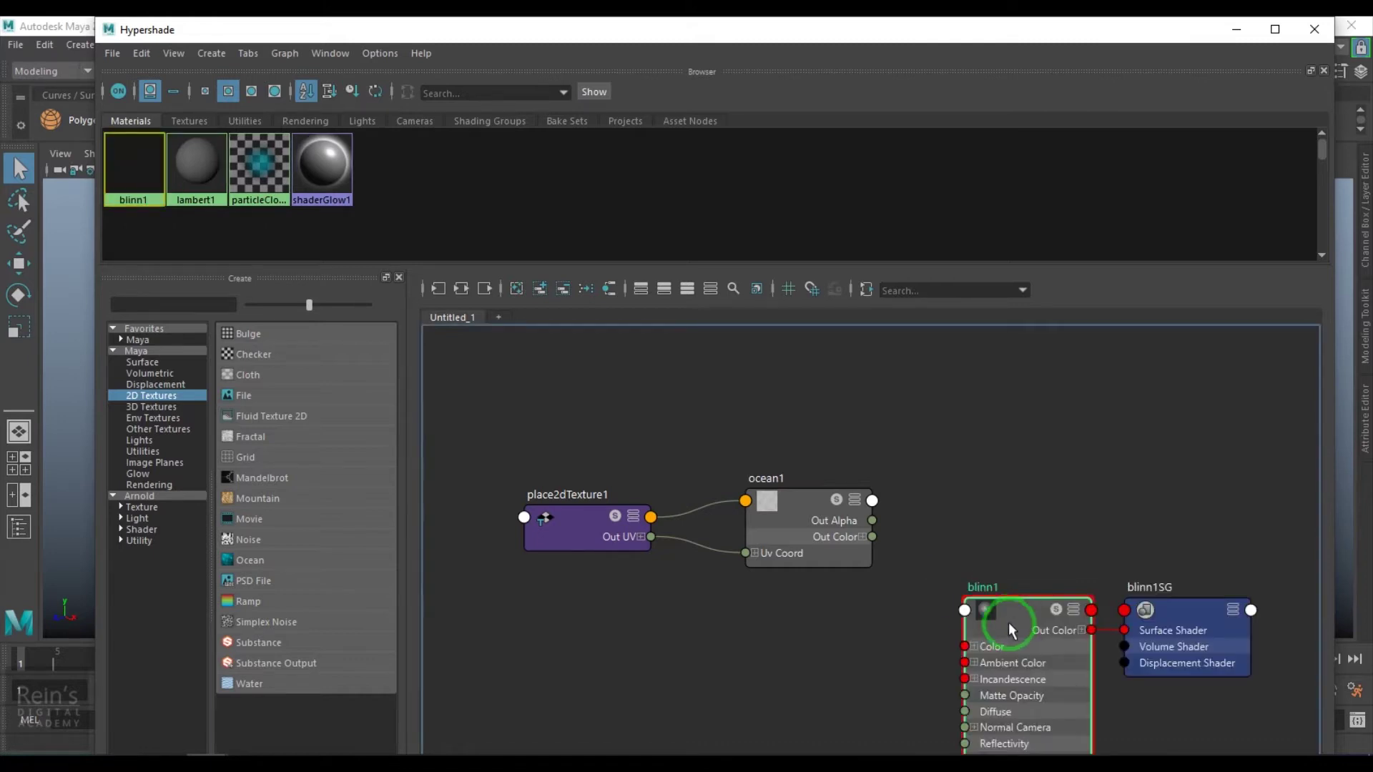
drag(985, 608, 1061, 454)
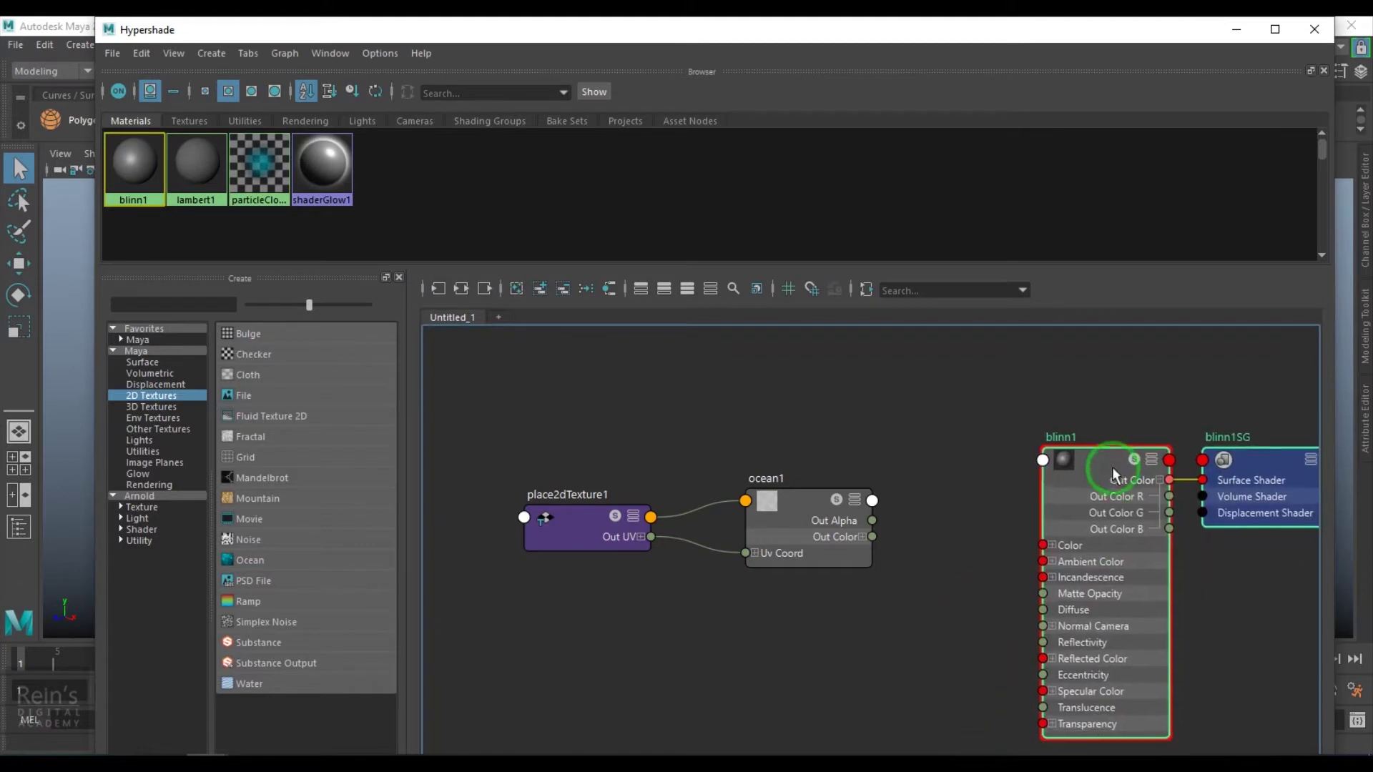
drag(592, 466, 869, 611)
drag(851, 551, 738, 553)
Connect ocean1 to blinn1's Bump Mapping, creating bump2d1, then minimize Hypershade
double_click(1094, 29)
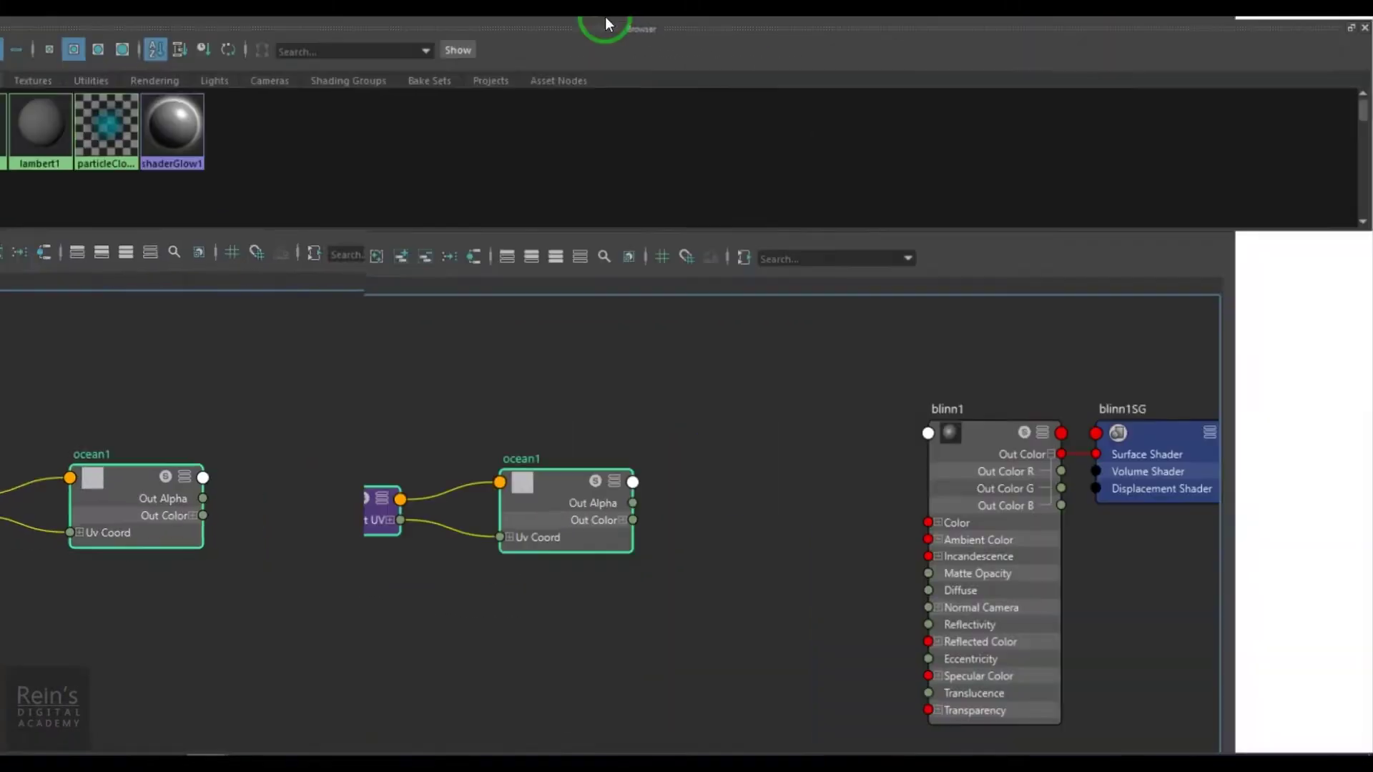
drag(1029, 26, 672, 63)
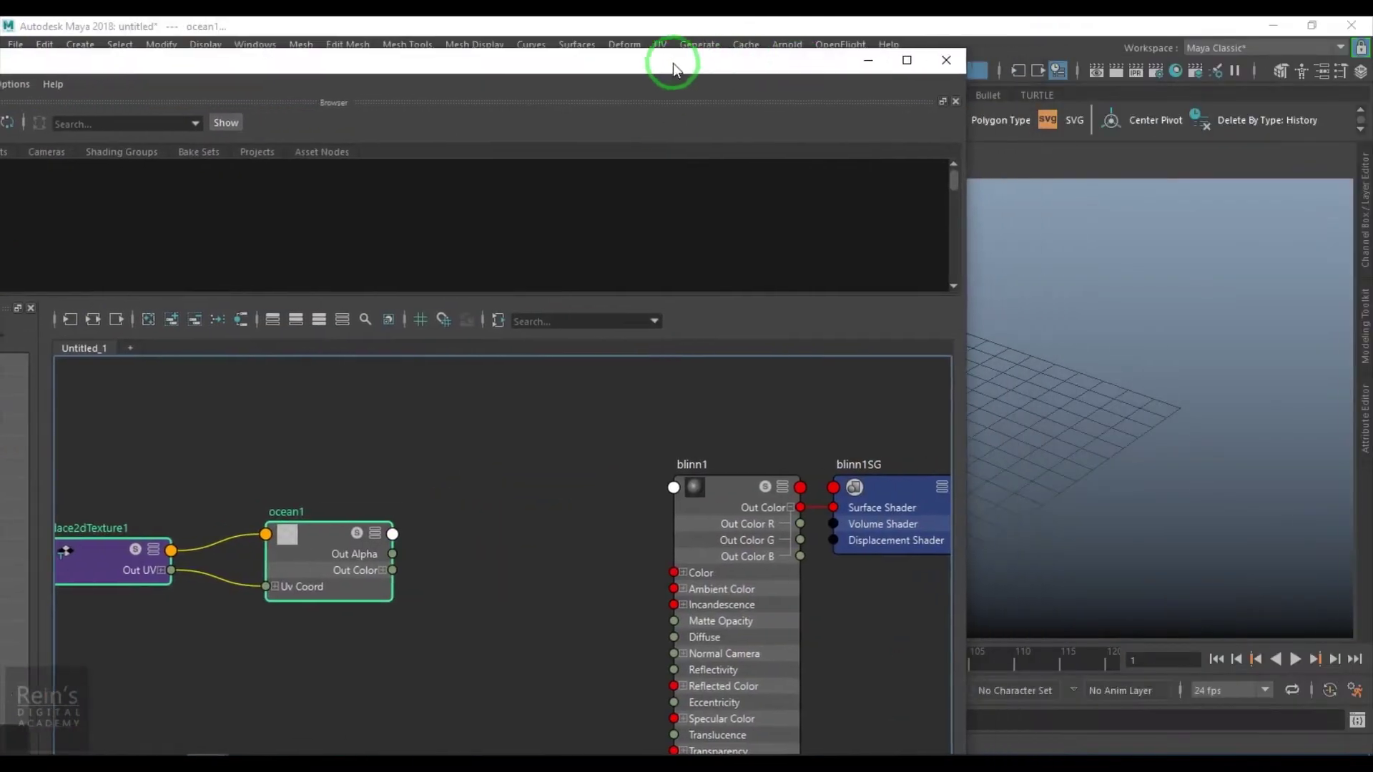
click(738, 488)
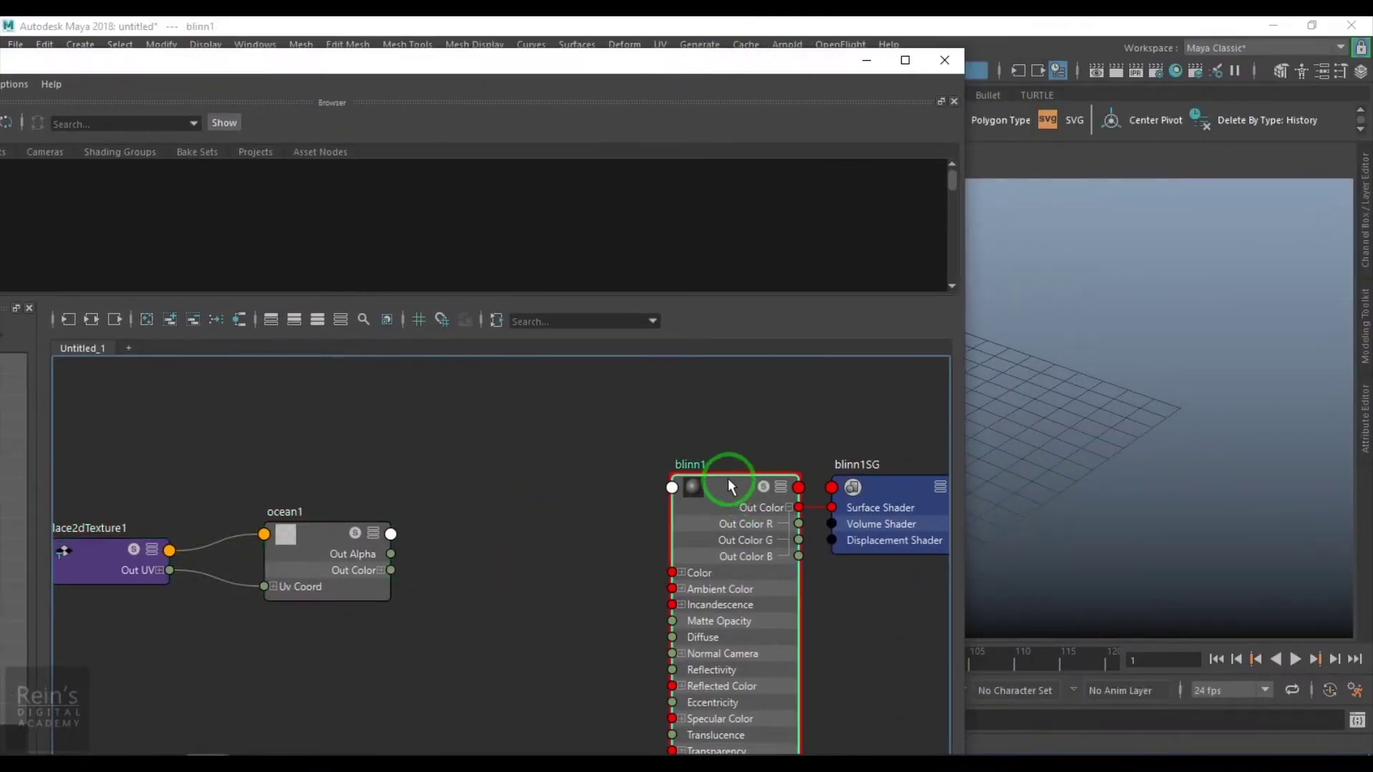
click(1364, 441)
middle_drag(308, 521, 1041, 456)
click(475, 578)
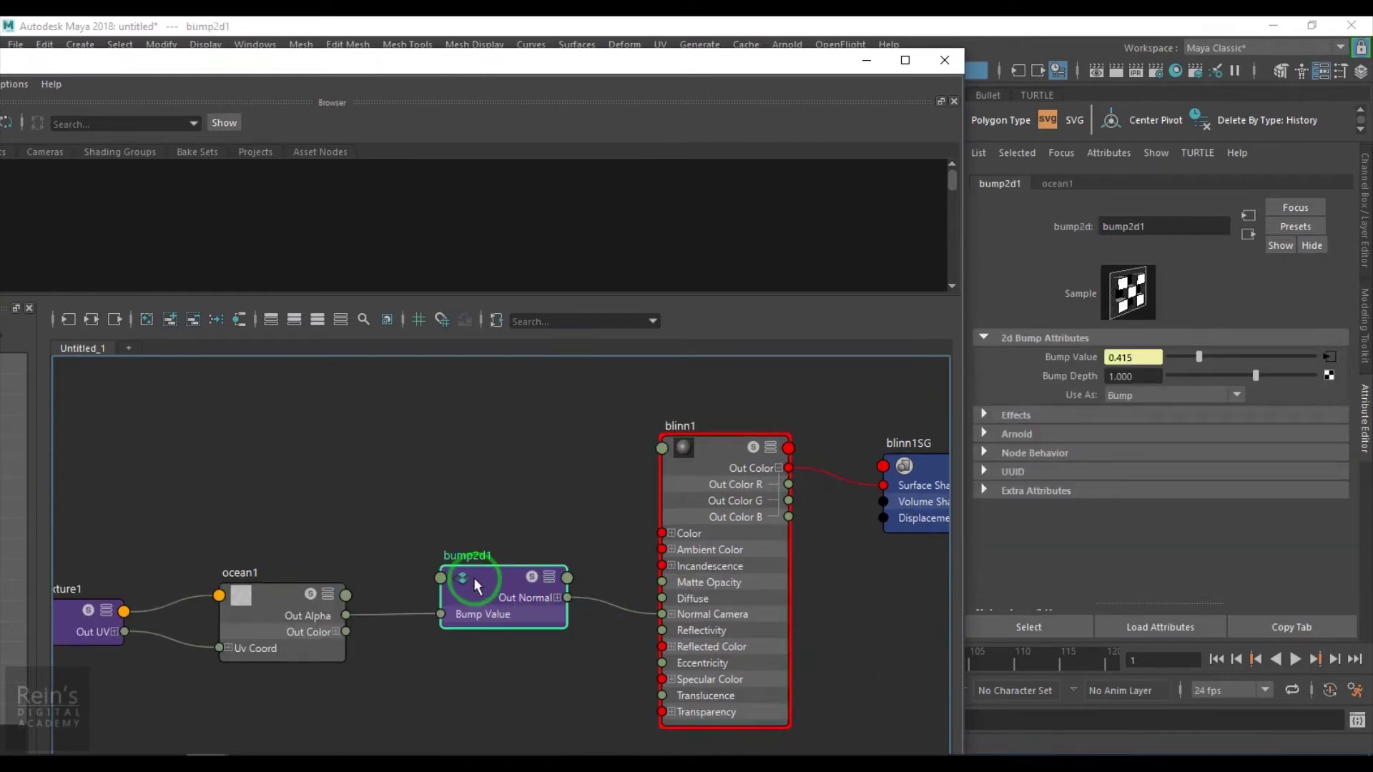
click(293, 603)
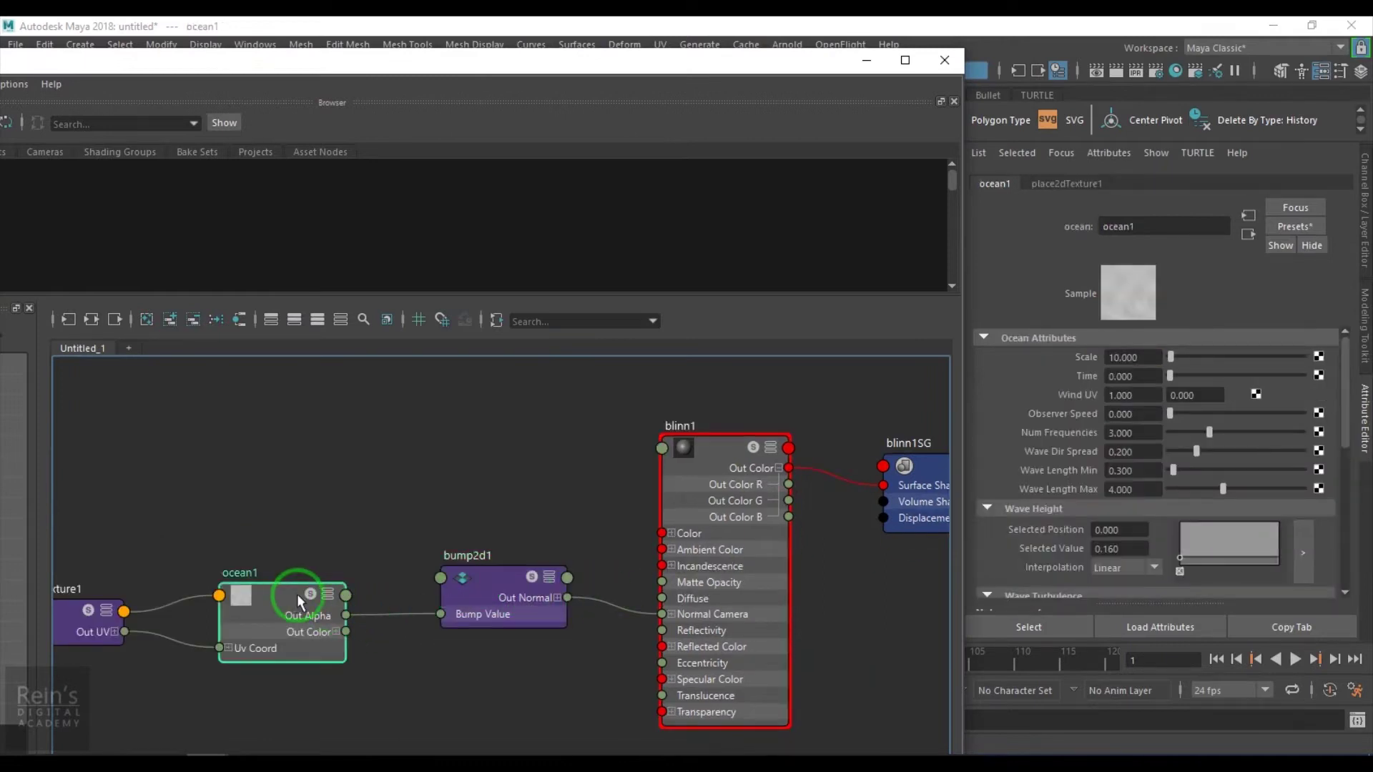
click(866, 62)
Create a polygon plane and scale it up to a large size
click(556, 120)
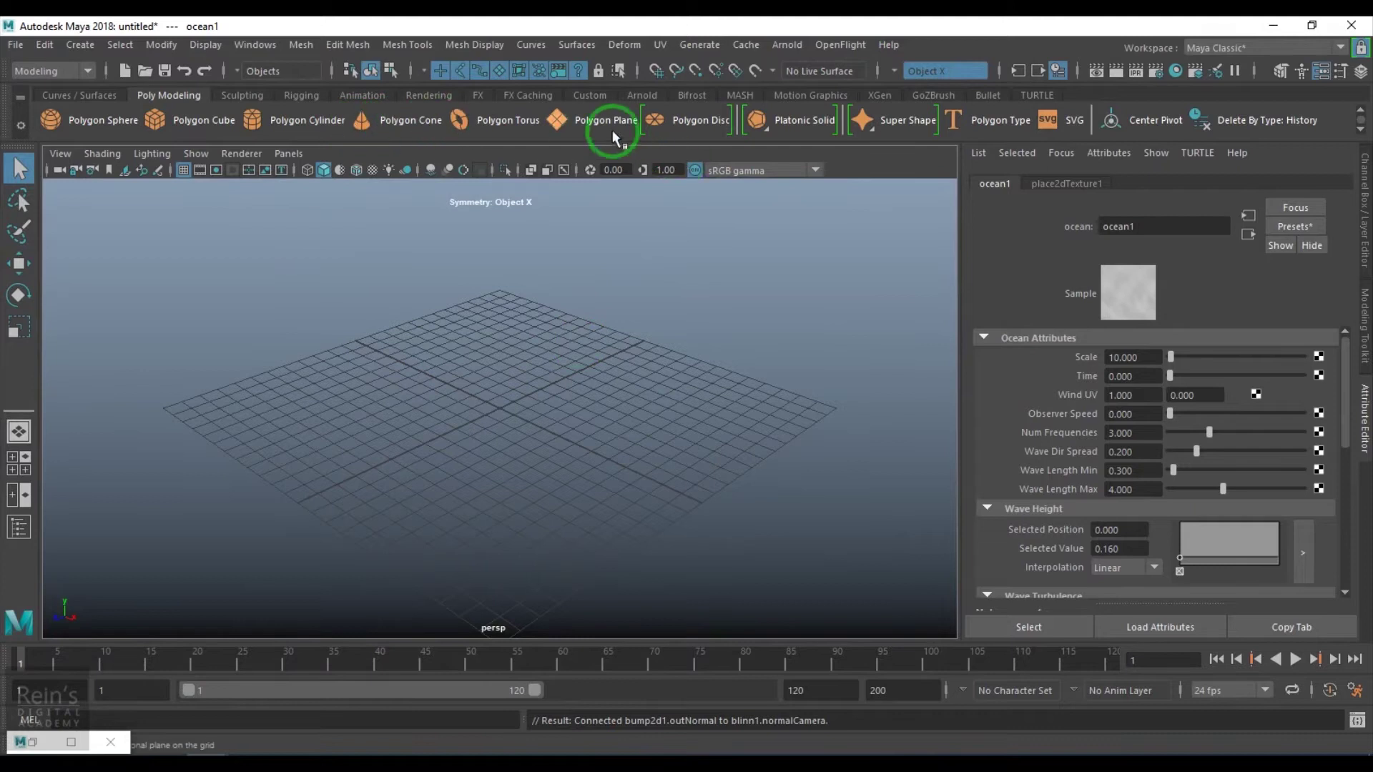
key(r)
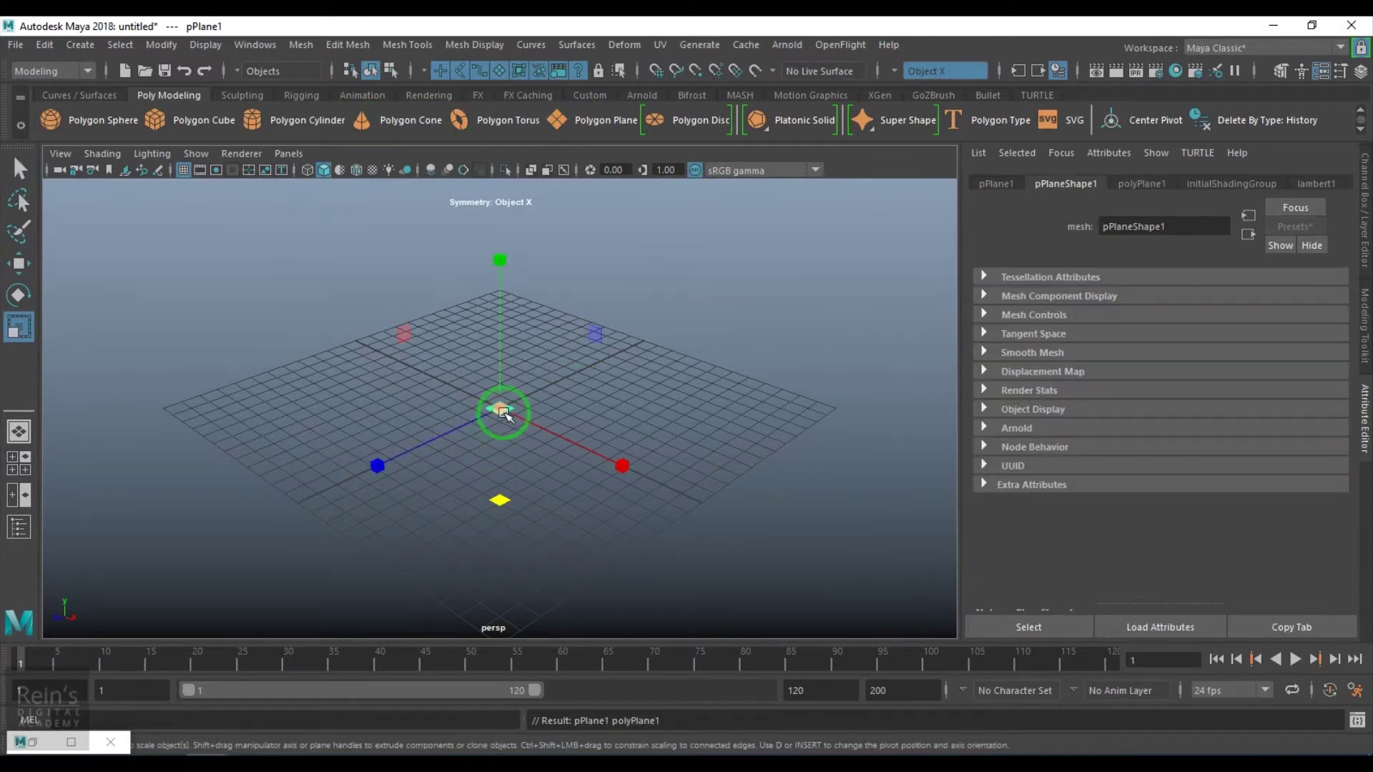
drag(497, 413, 822, 538)
alt+drag(515, 475, 558, 472)
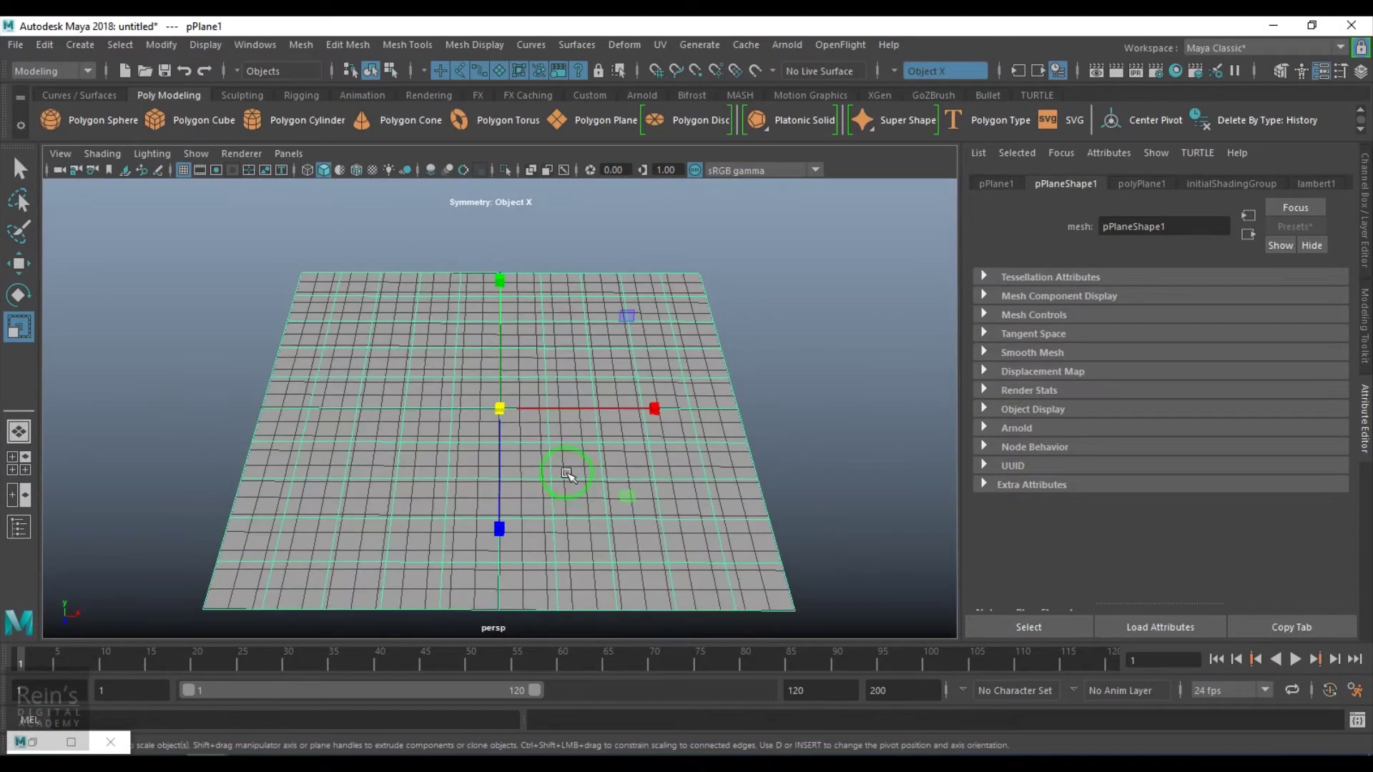
Assign blinn1 to the plane, turn off Wireframe on Shaded, and view blinn1's attributes
right_drag(560, 377, 672, 733)
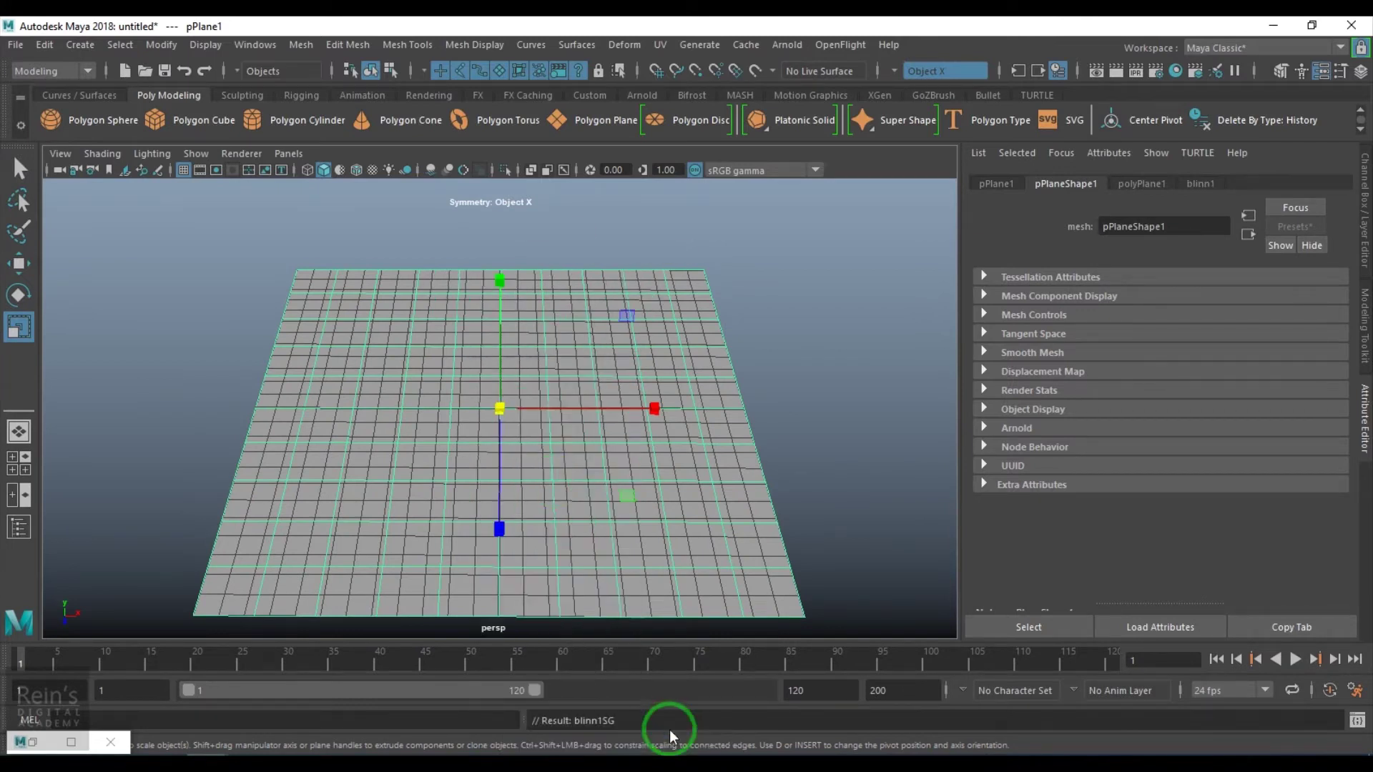
alt+drag(545, 468, 544, 489)
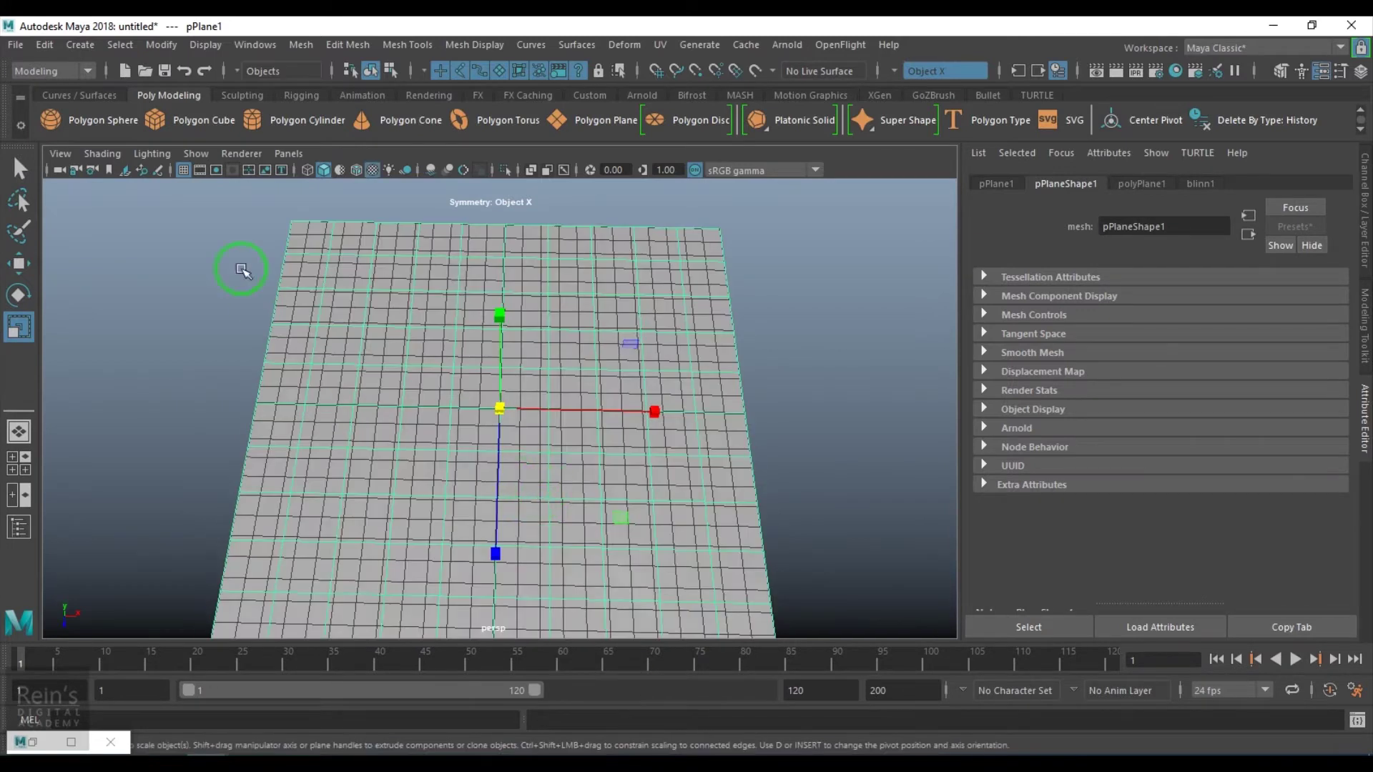
click(183, 170)
alt+drag(592, 452, 556, 440)
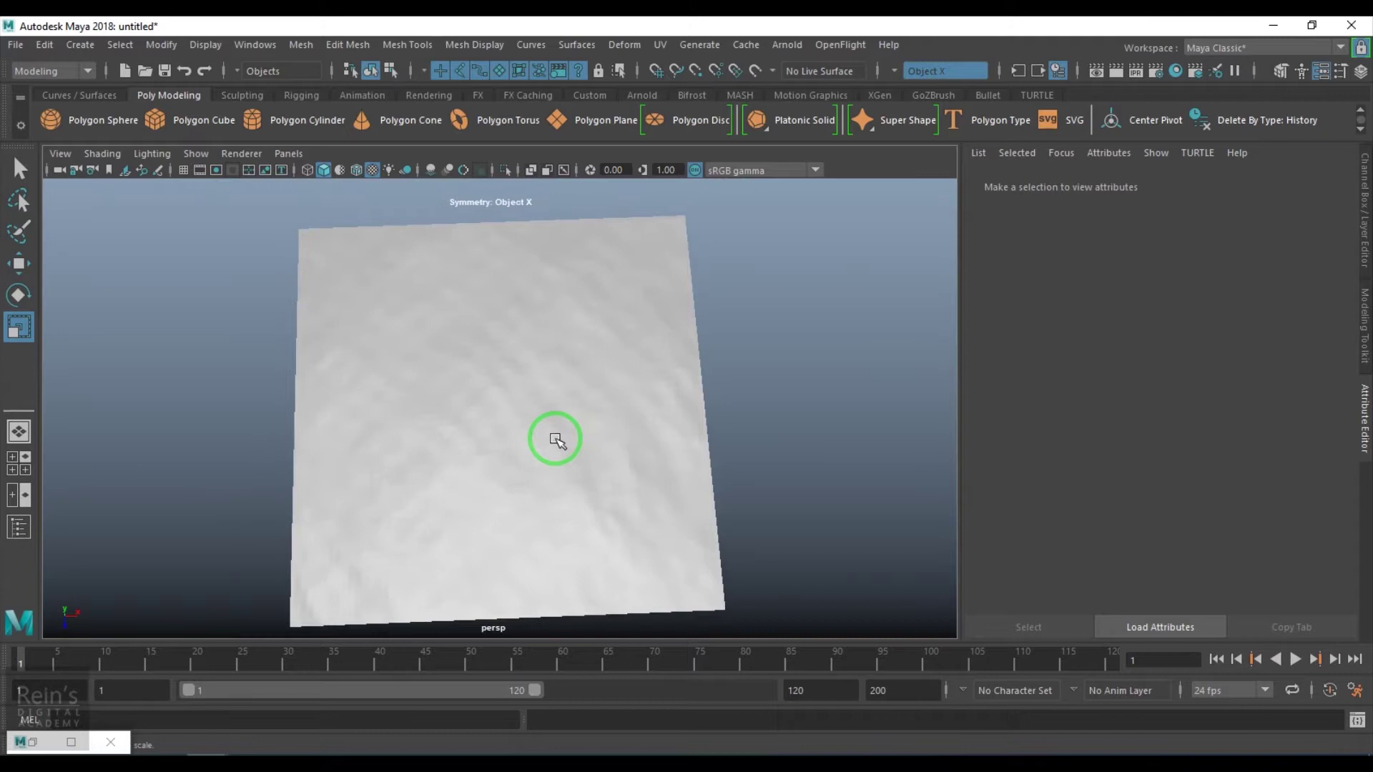
click(556, 439)
click(1201, 184)
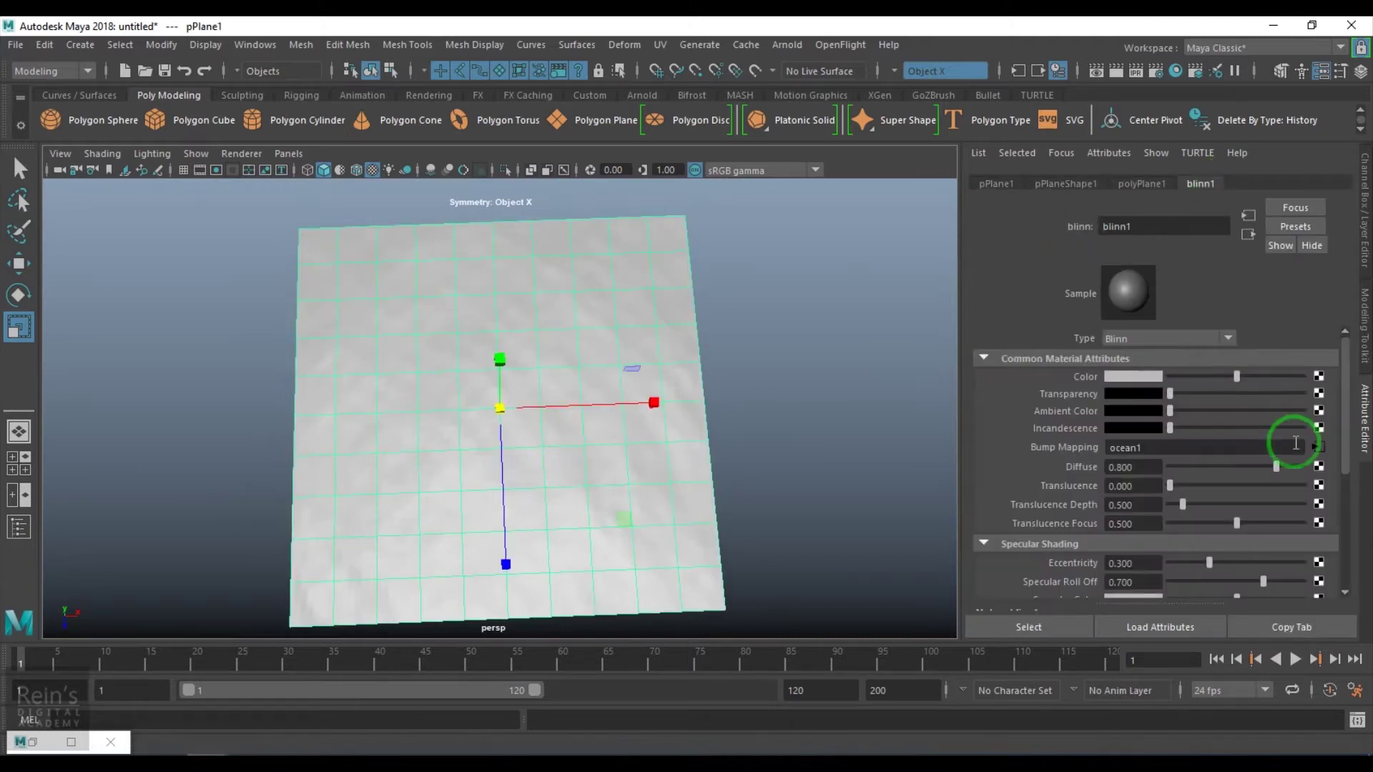
Open ocean1 from blinn1's Bump Mapping and review its wave settings (Scale 10, Wave Length 0.3–4)
click(1318, 446)
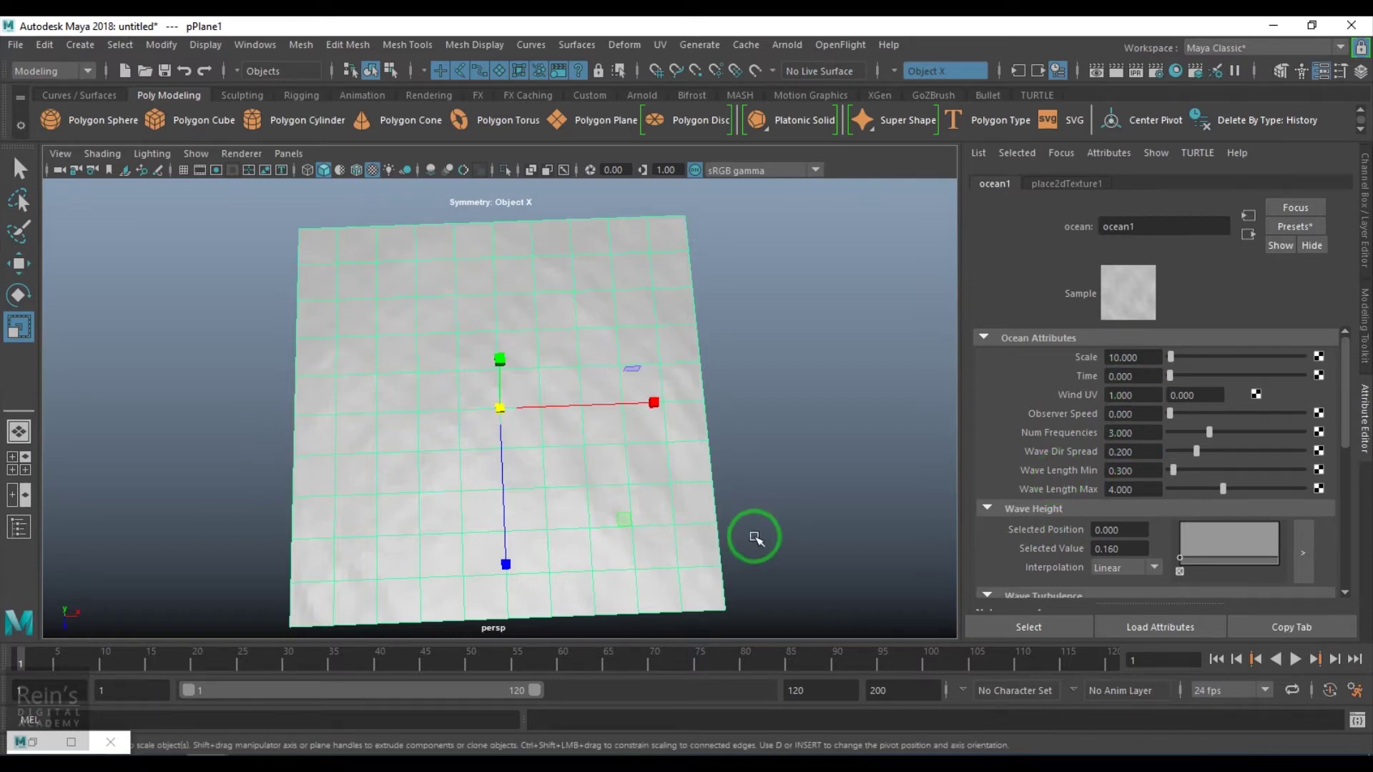
scroll(1138, 494, down, 2)
scroll(1138, 494, down, 2)
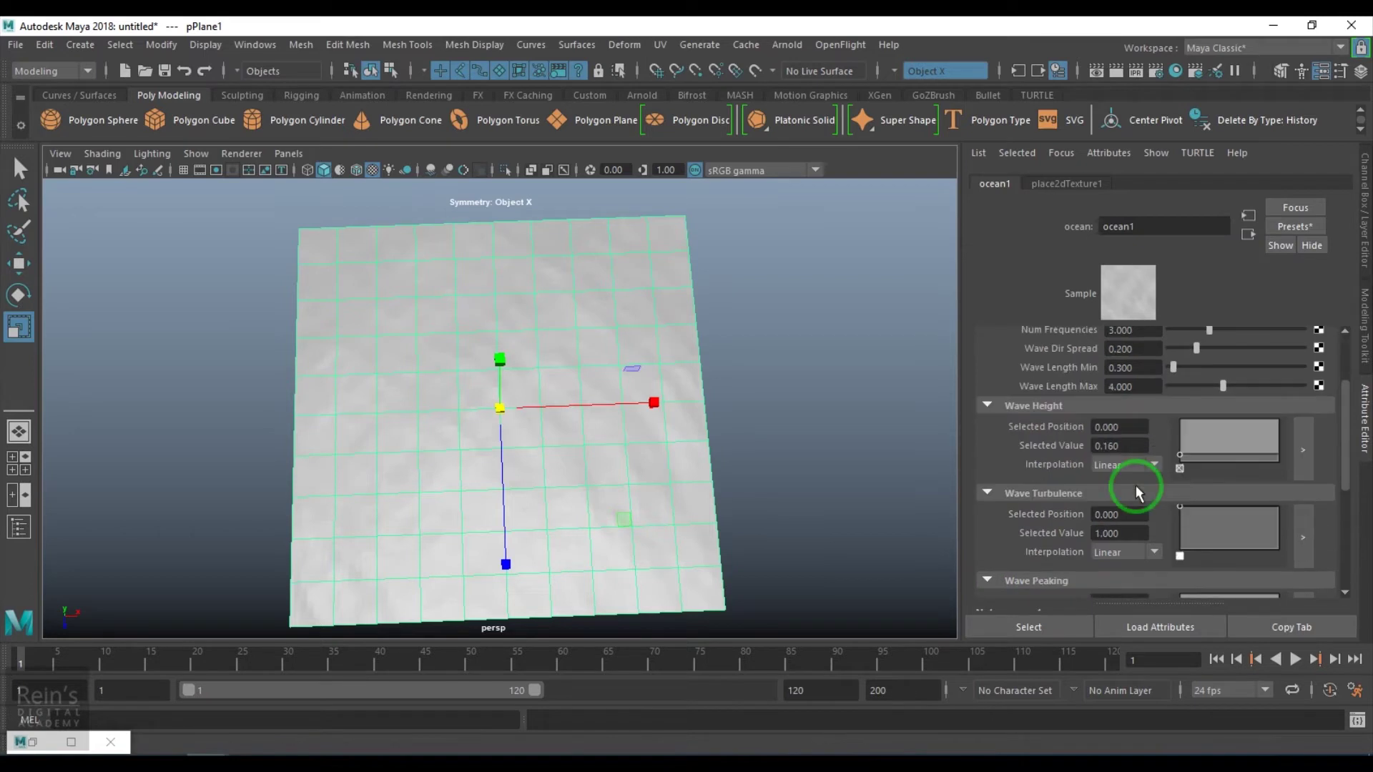
scroll(1139, 494, up, 4)
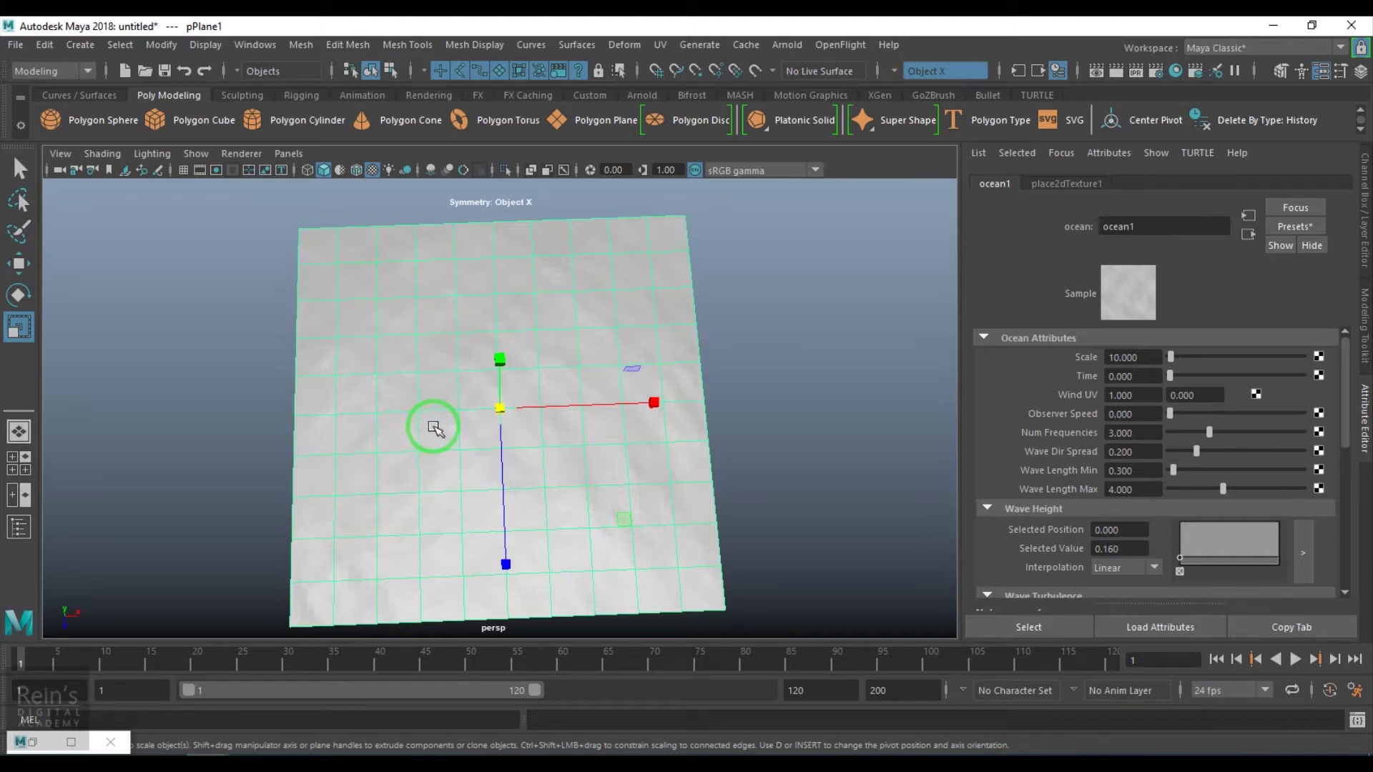
click(124, 74)
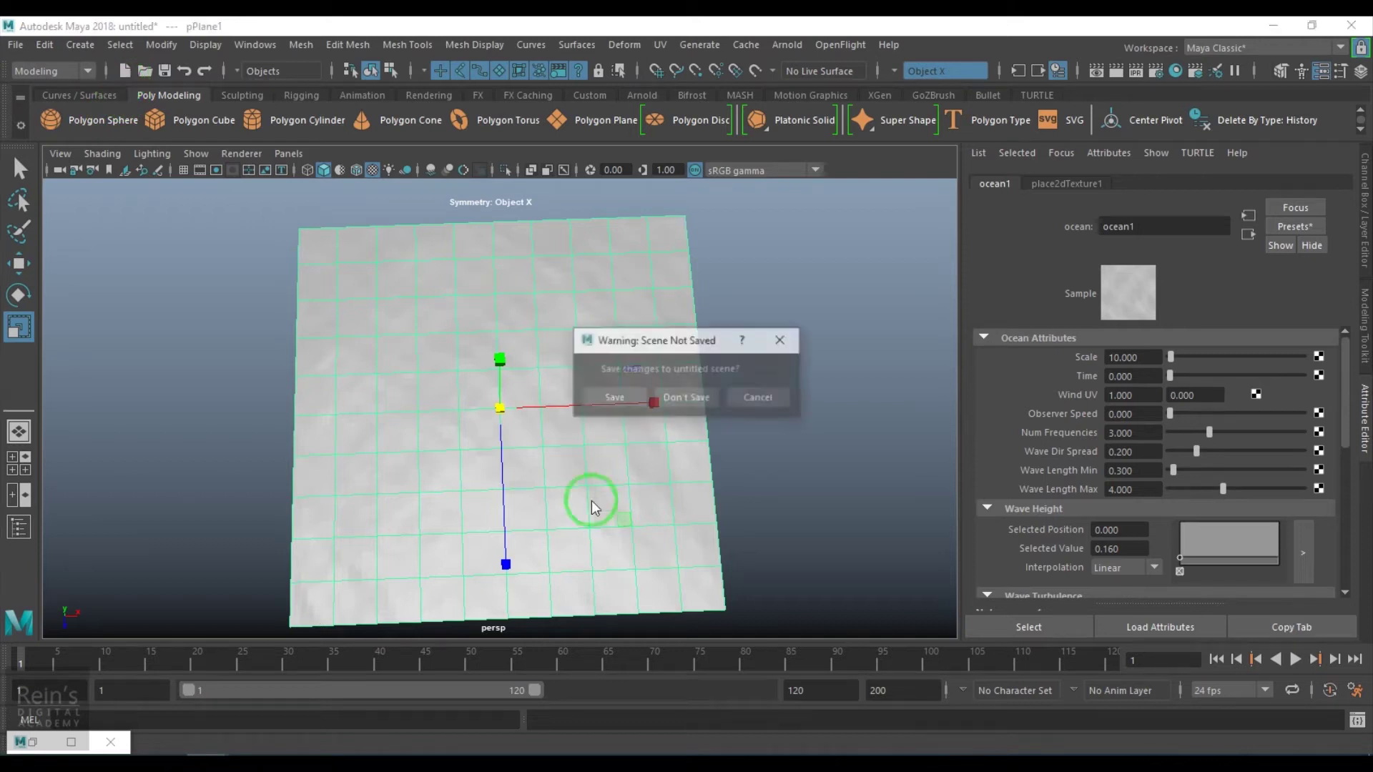
click(654, 393)
click(59, 71)
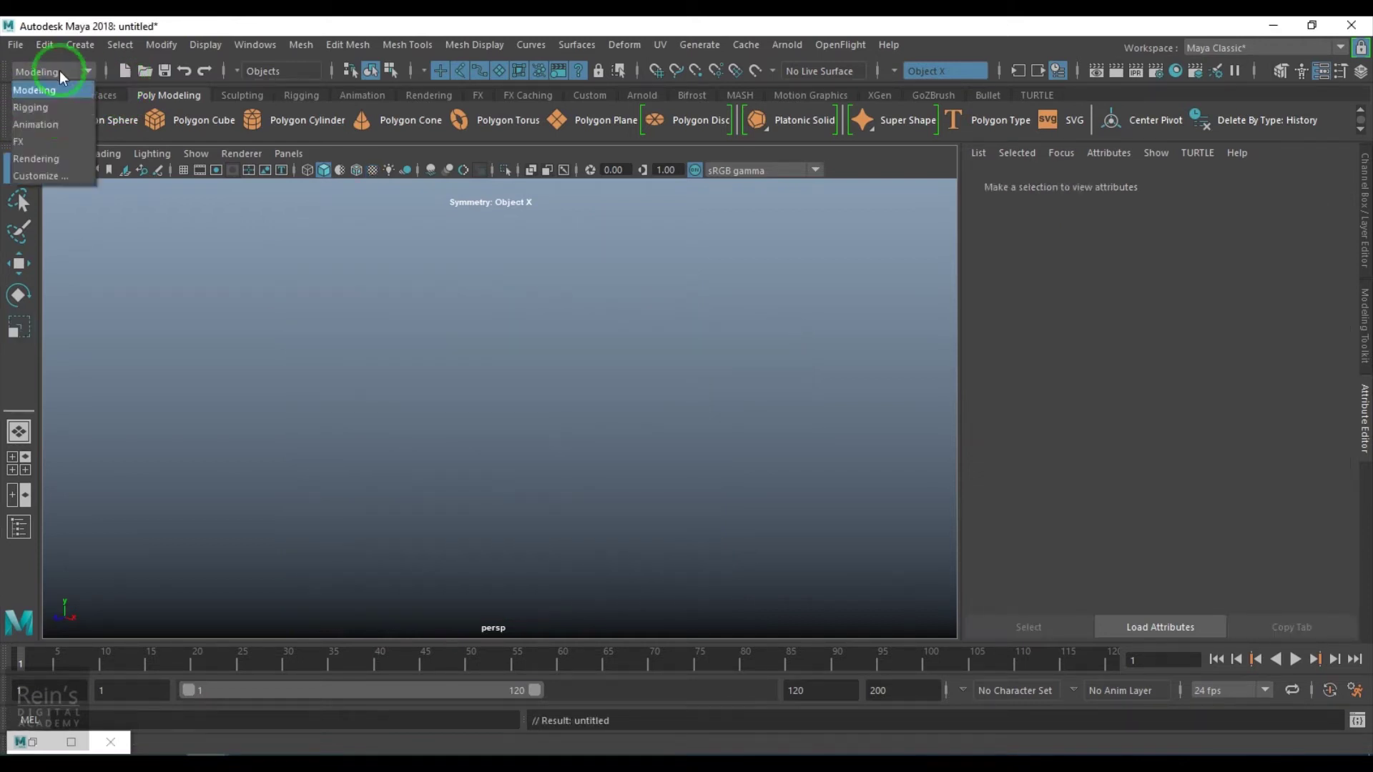
click(50, 131)
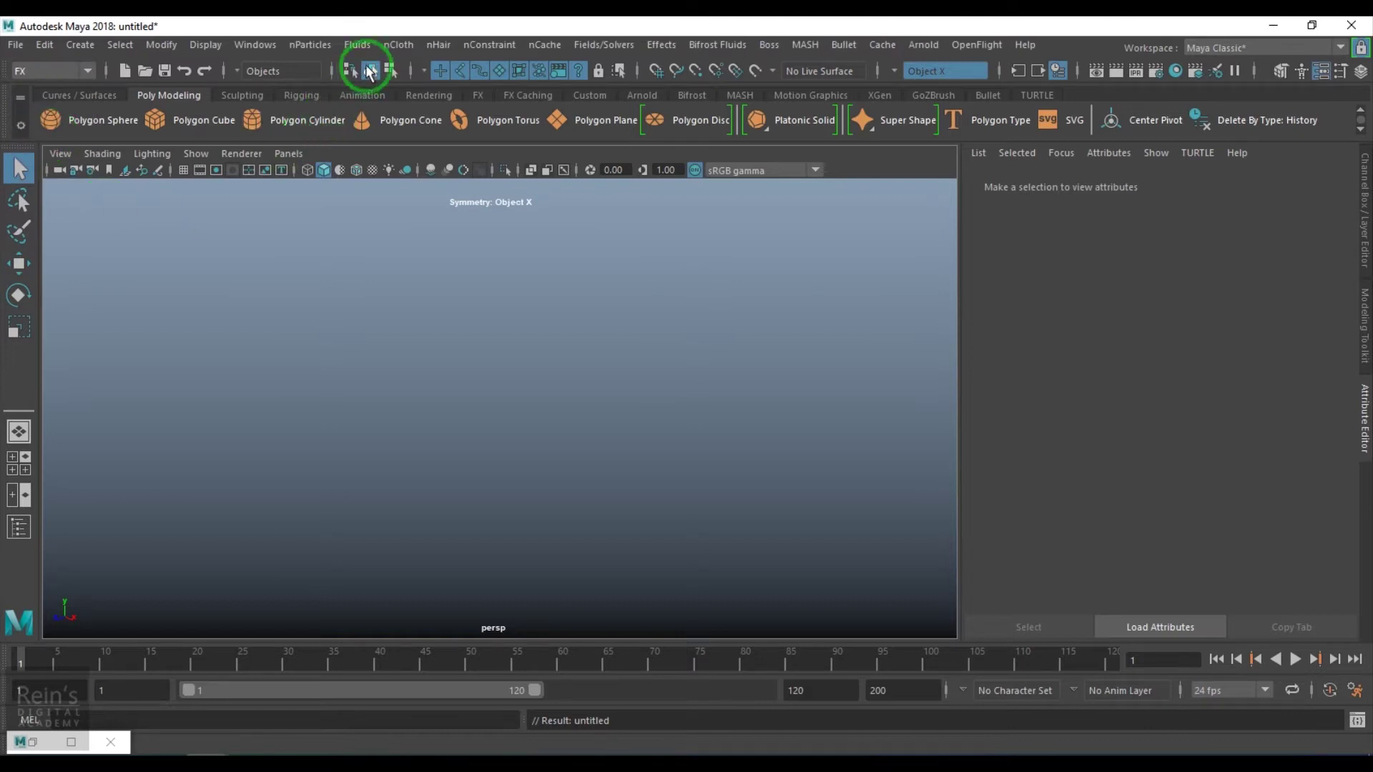
click(358, 44)
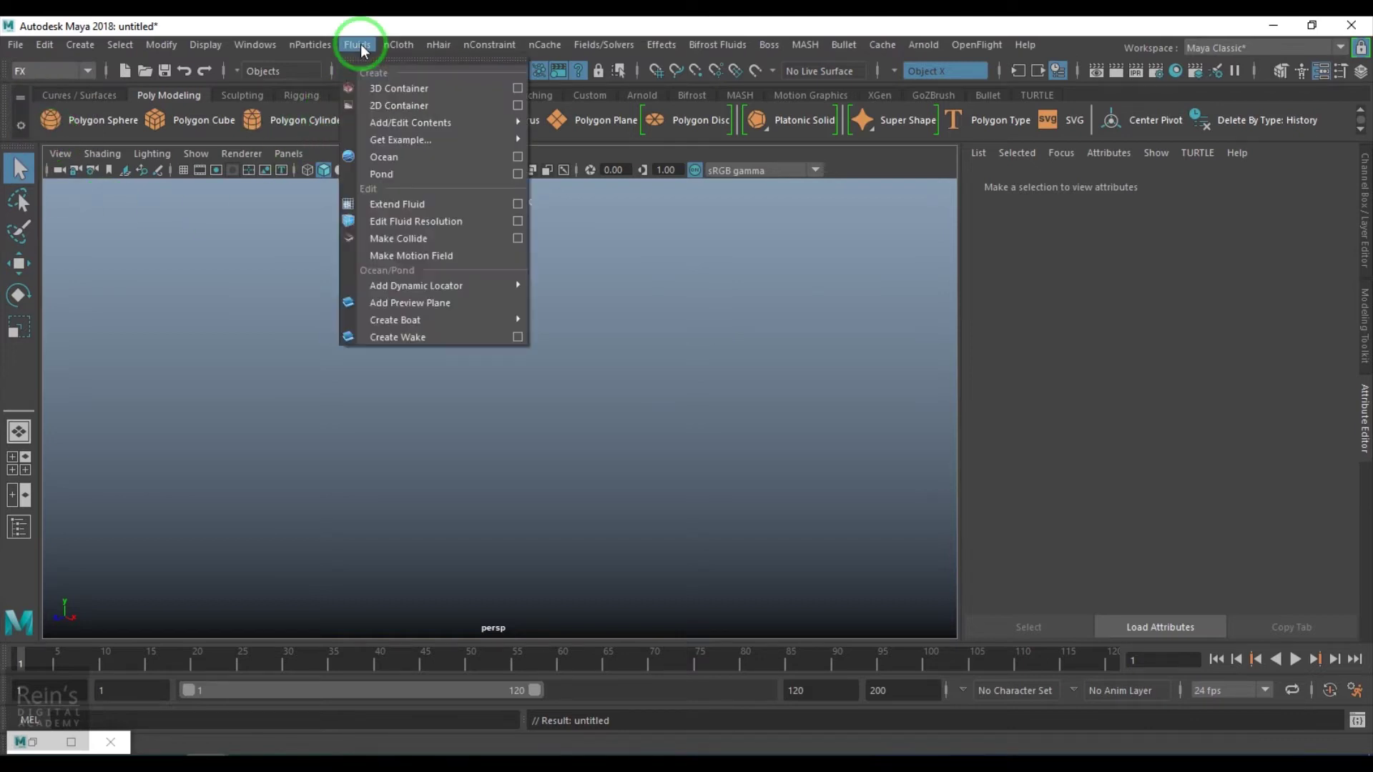
click(461, 159)
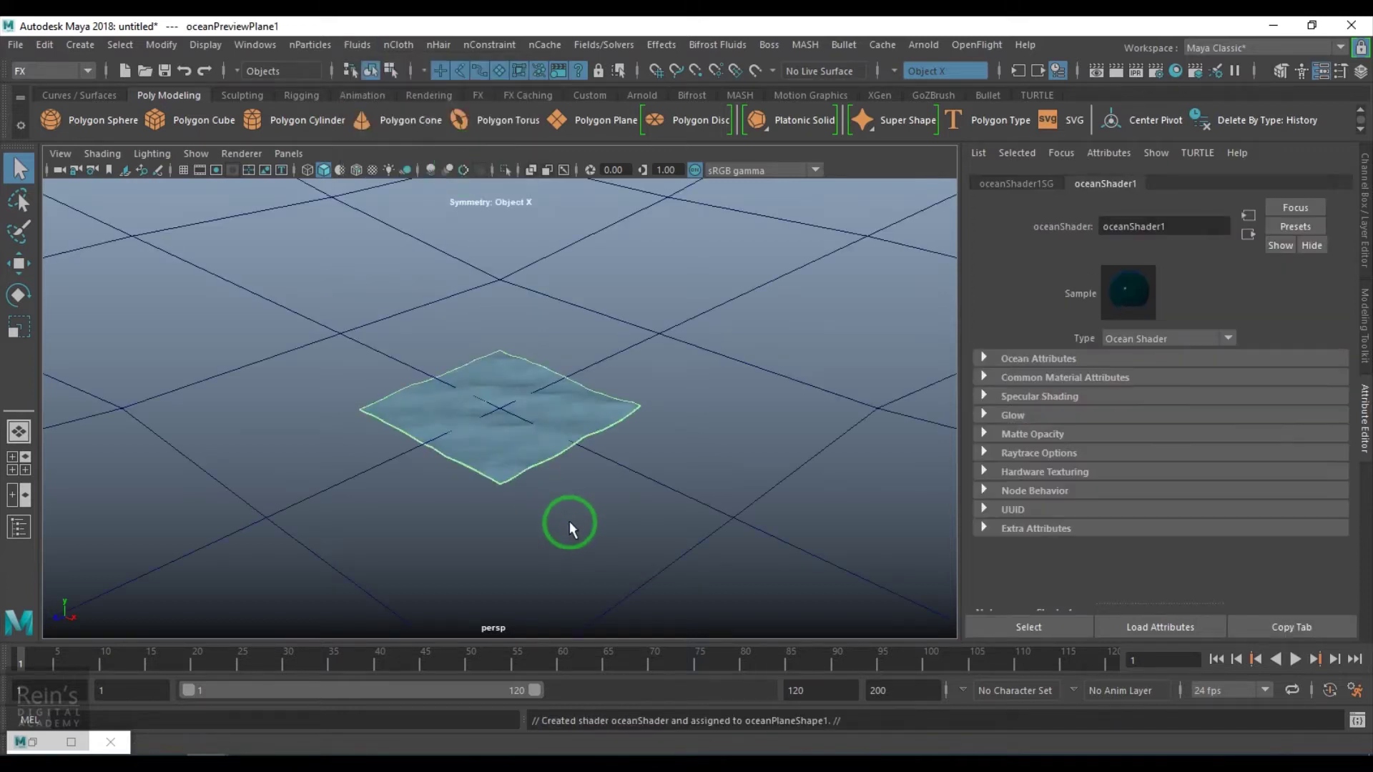
scroll(557, 472, down, 8)
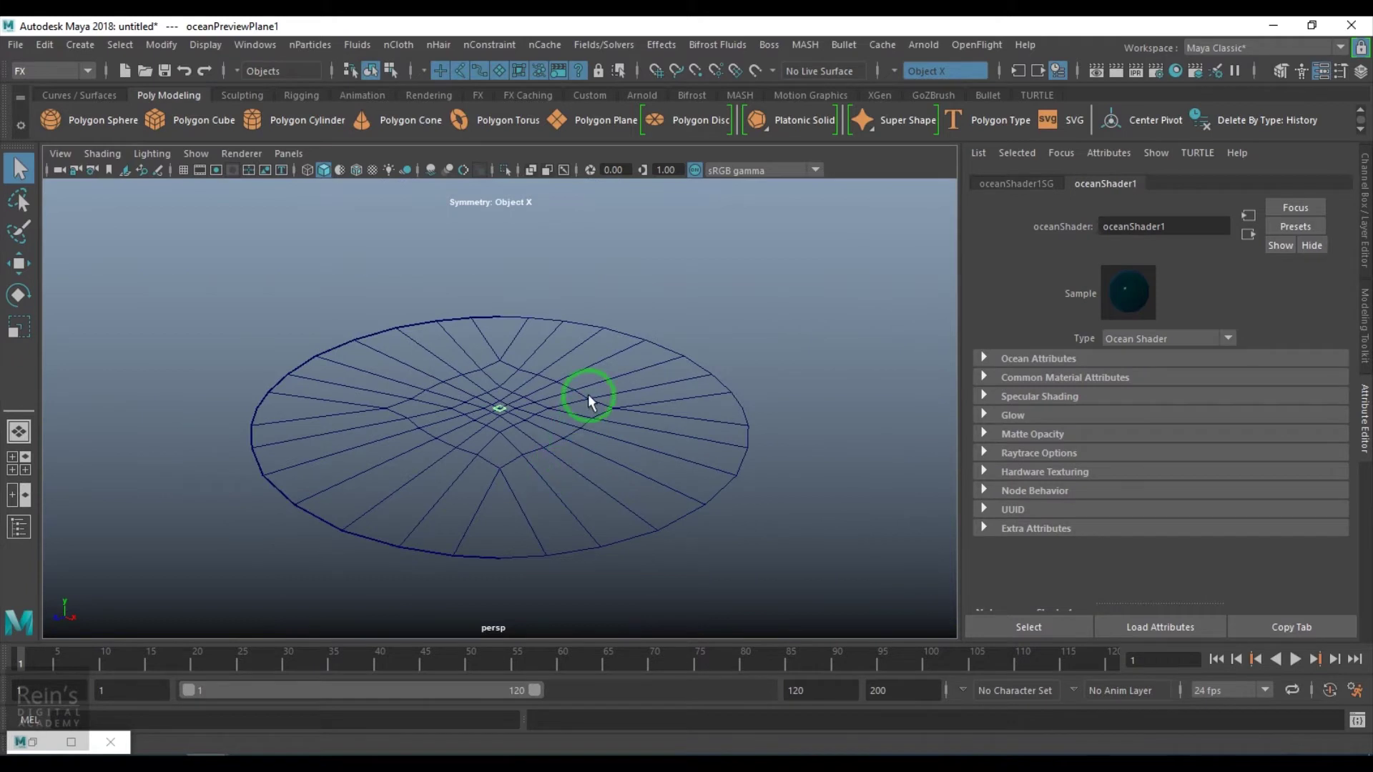
click(641, 501)
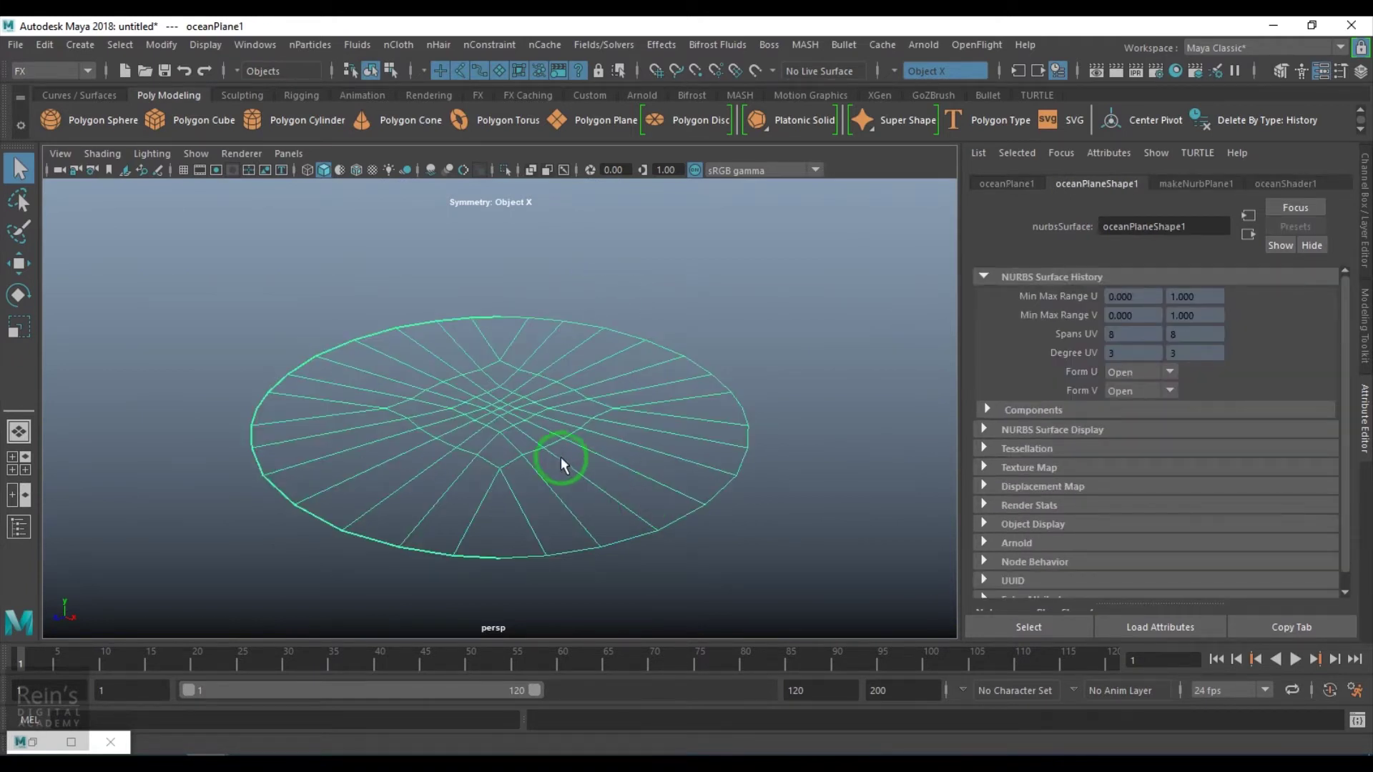
scroll(549, 449, up, 5)
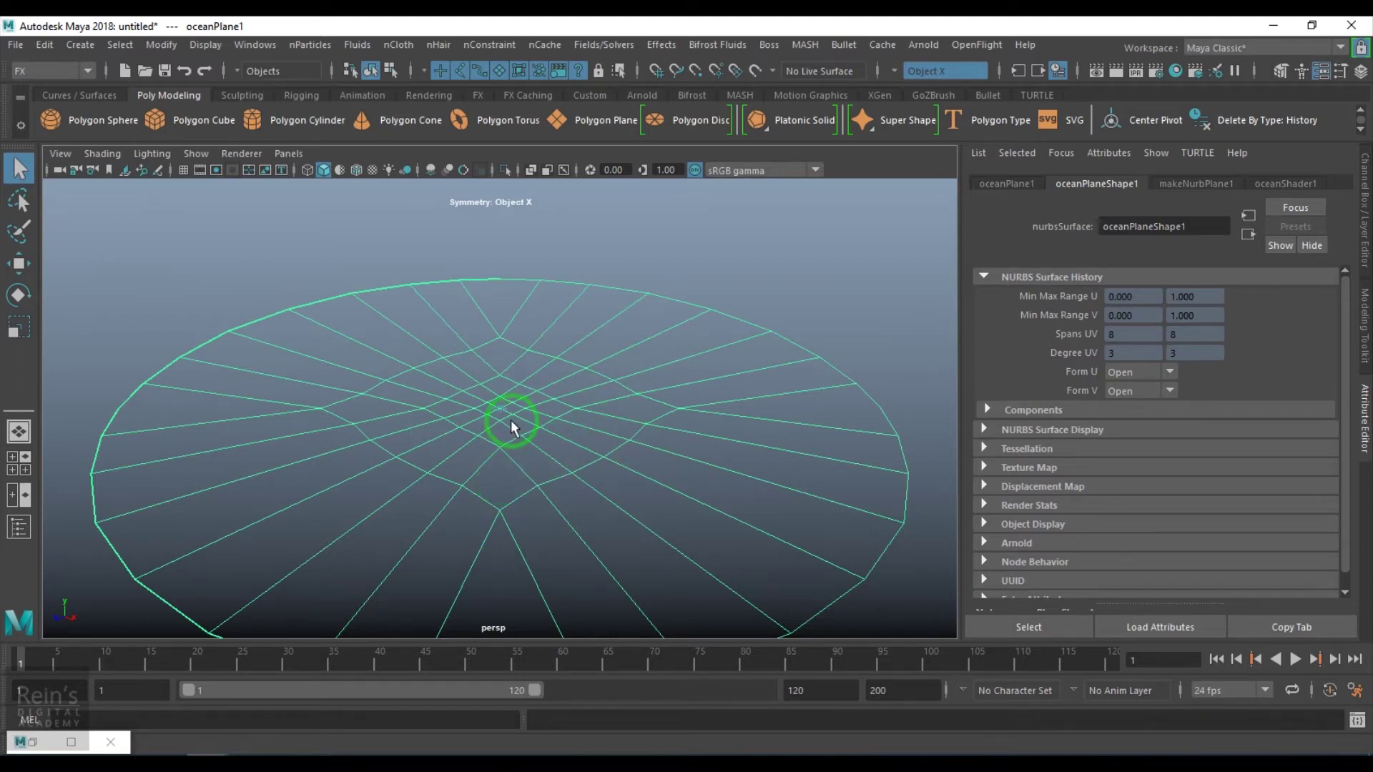
scroll(509, 423, up, 3)
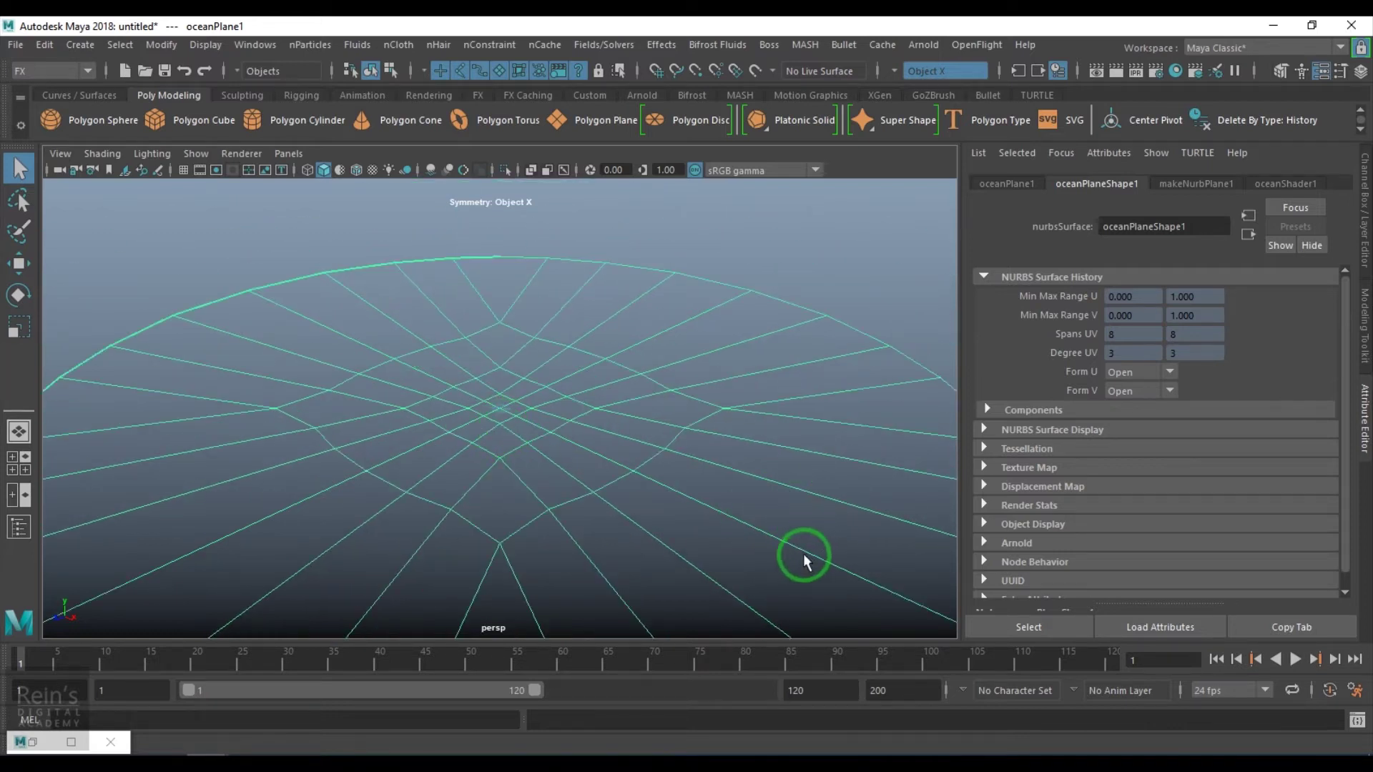
scroll(480, 401, down, 10)
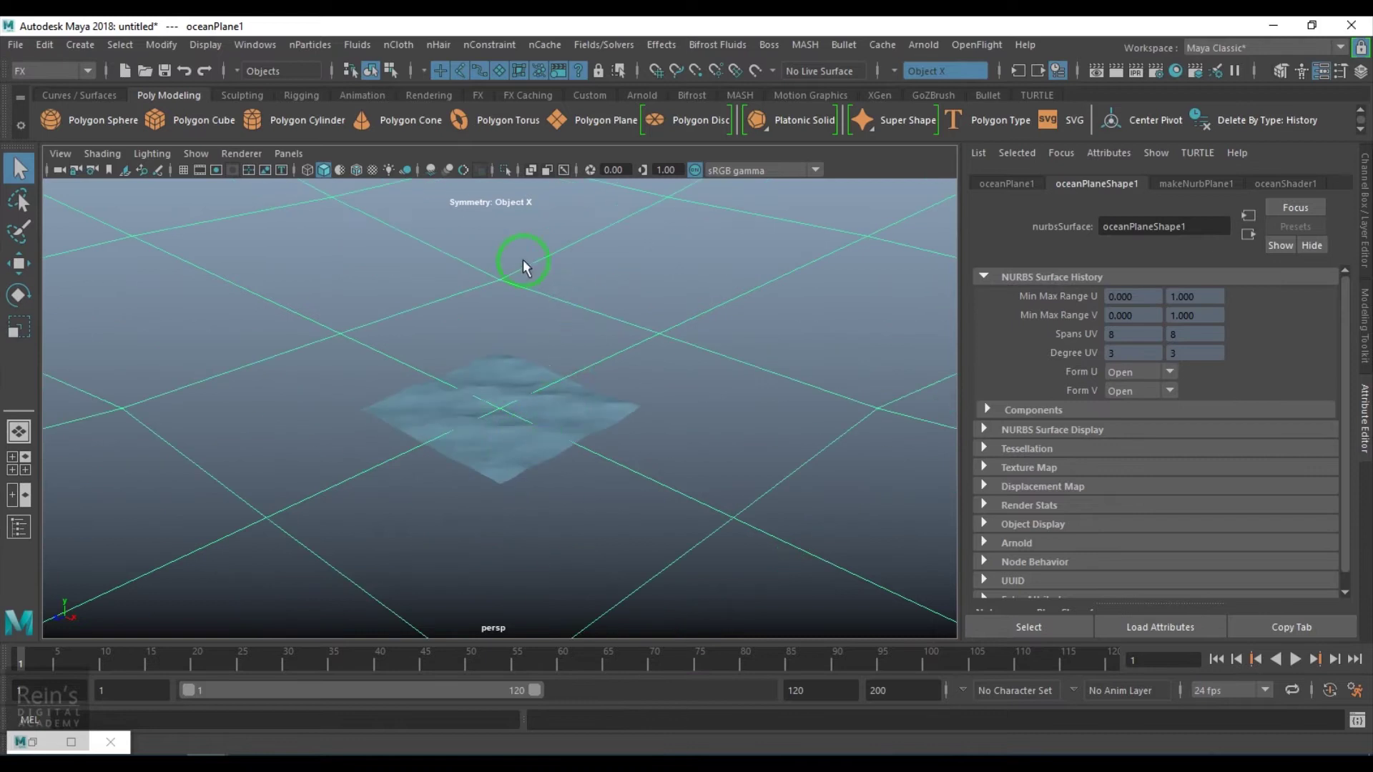
click(613, 433)
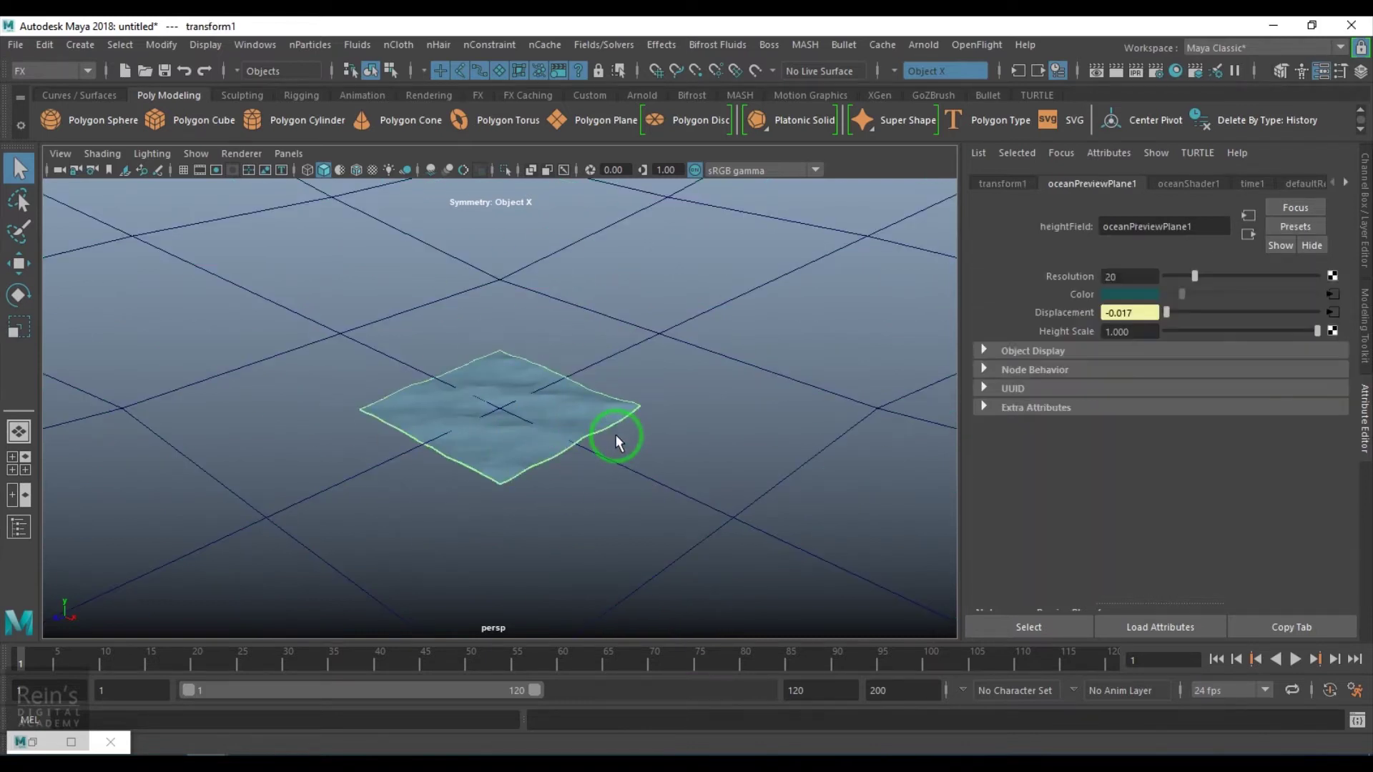
click(782, 430)
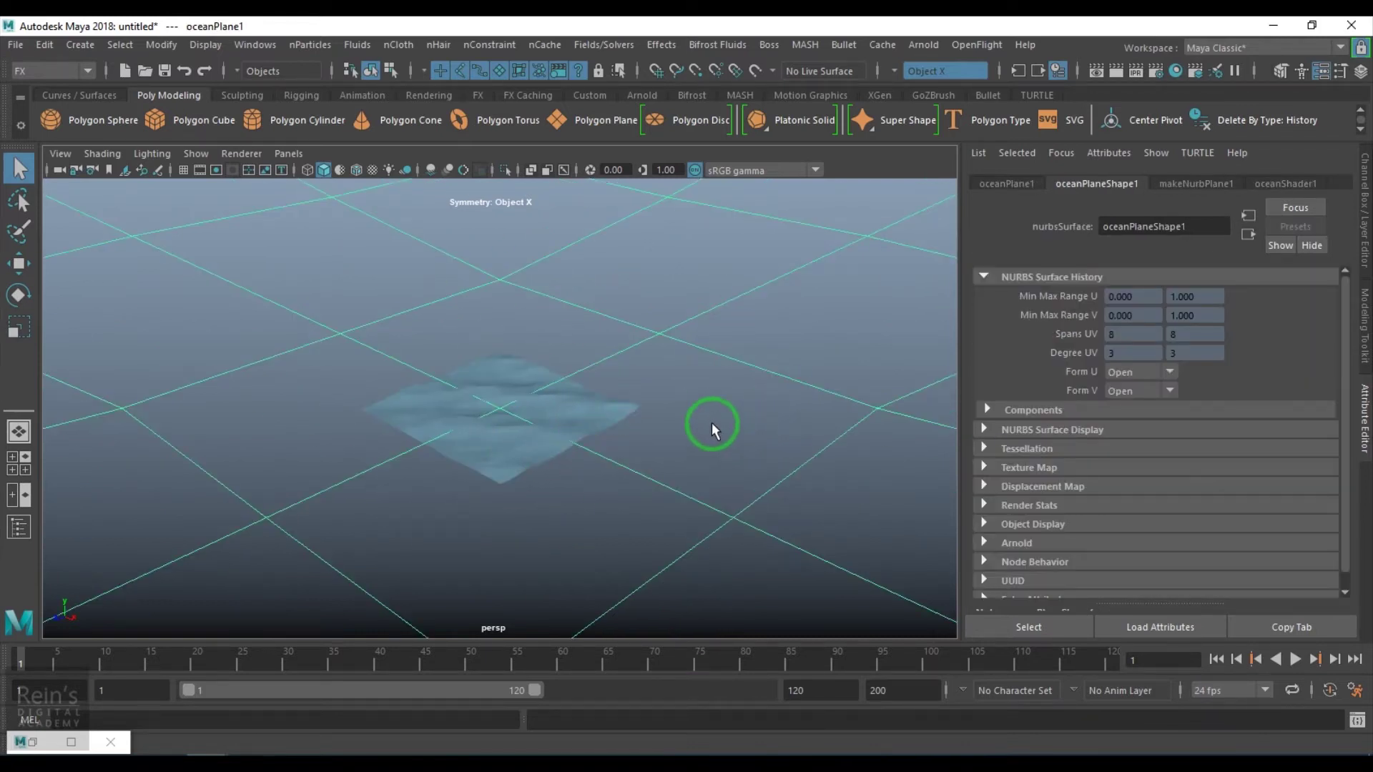
scroll(652, 430, down, 5)
scroll(650, 431, up, 5)
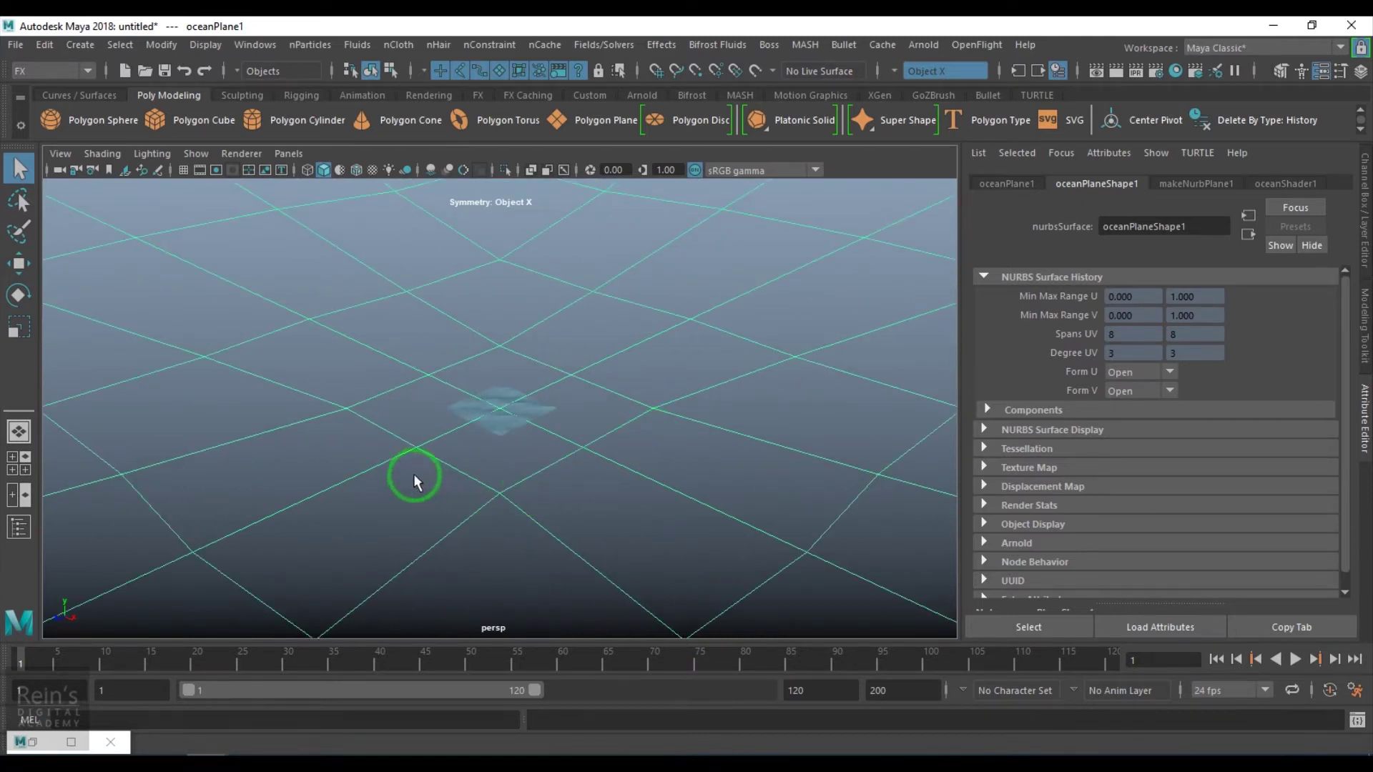
alt+drag(414, 473, 564, 444)
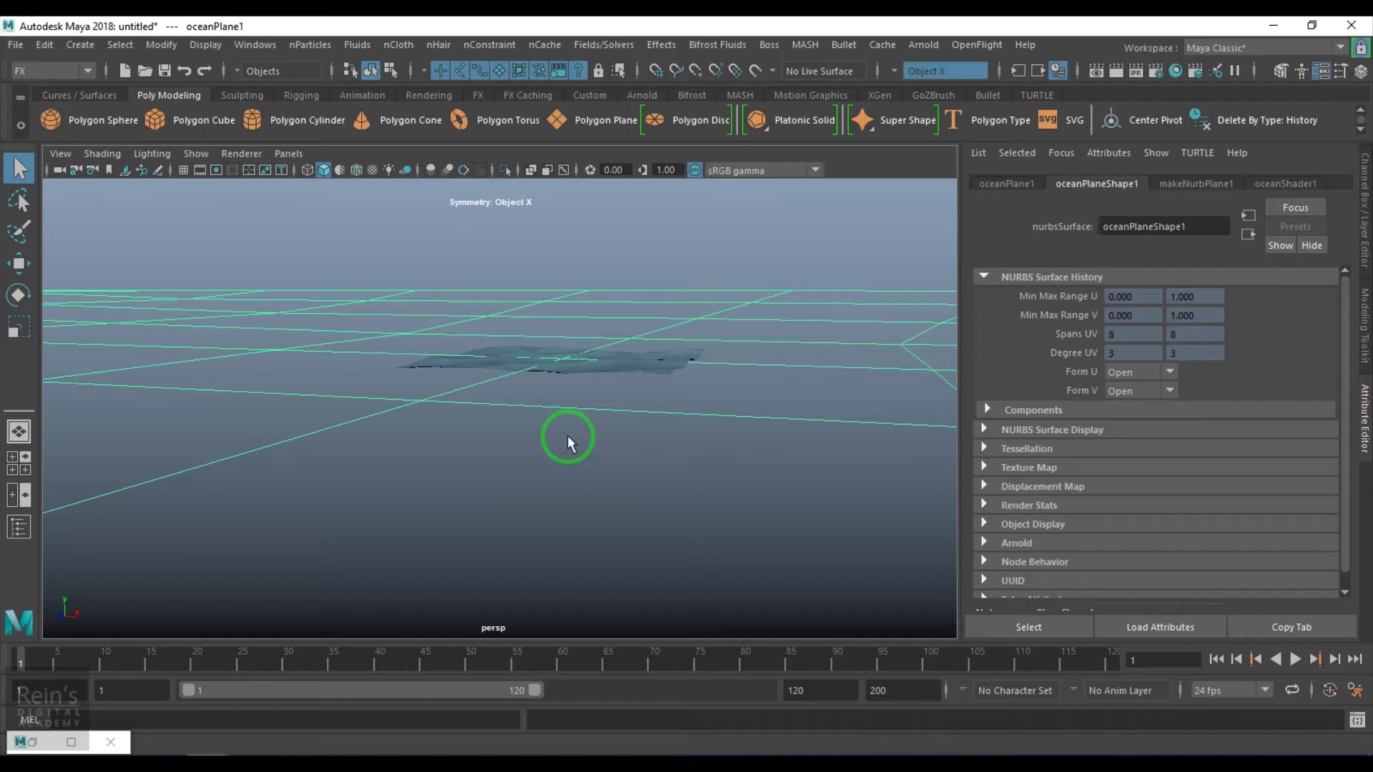
click(1098, 73)
Render the ocean surface with Maya Software at 960 x 540, then close Render View
click(353, 117)
click(362, 150)
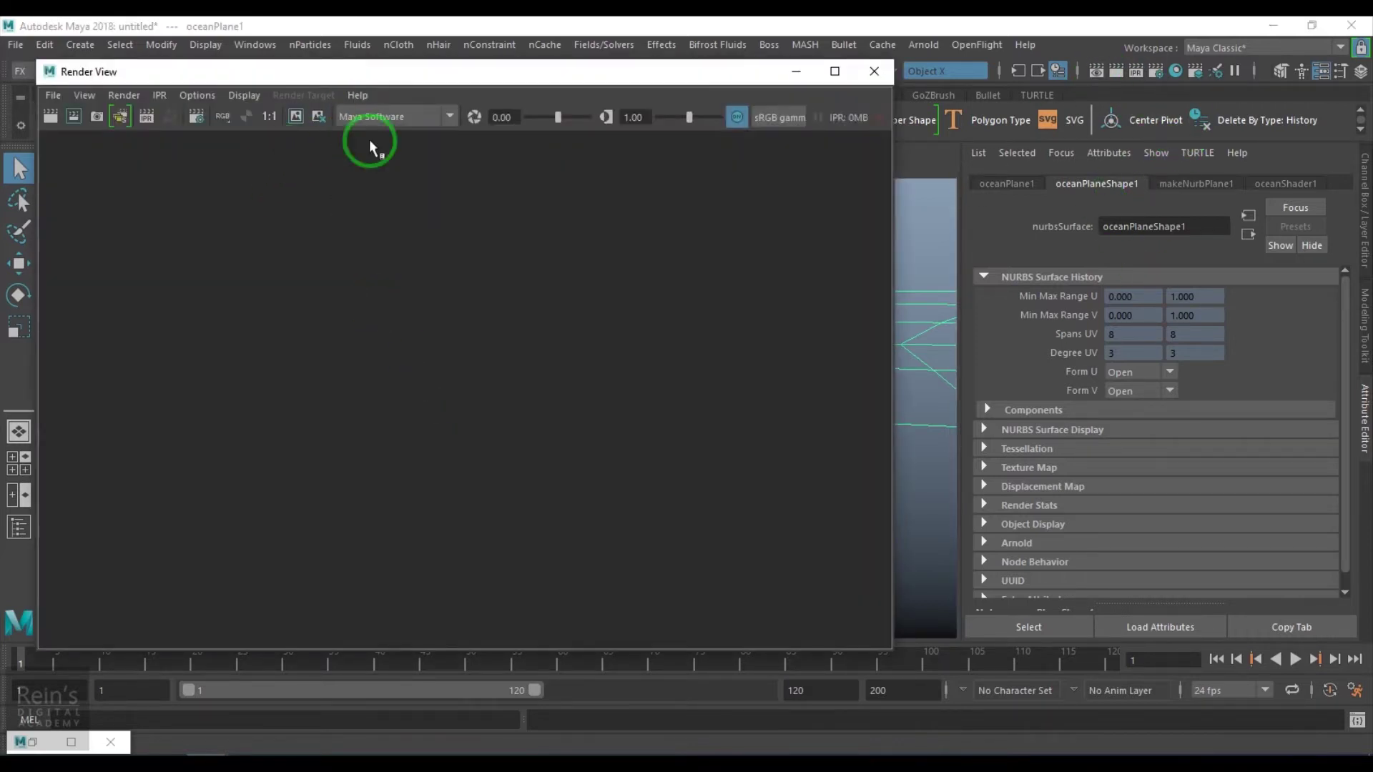
click(48, 116)
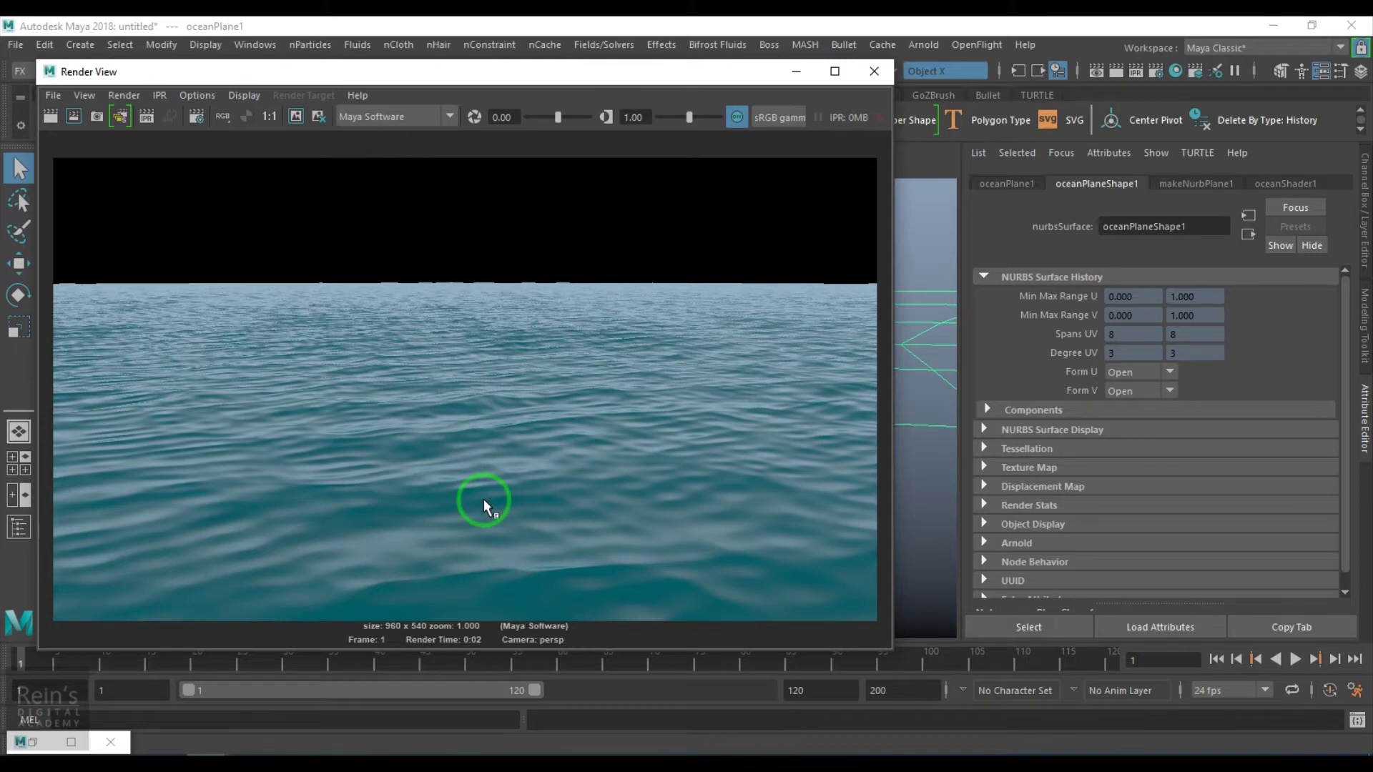
click(878, 79)
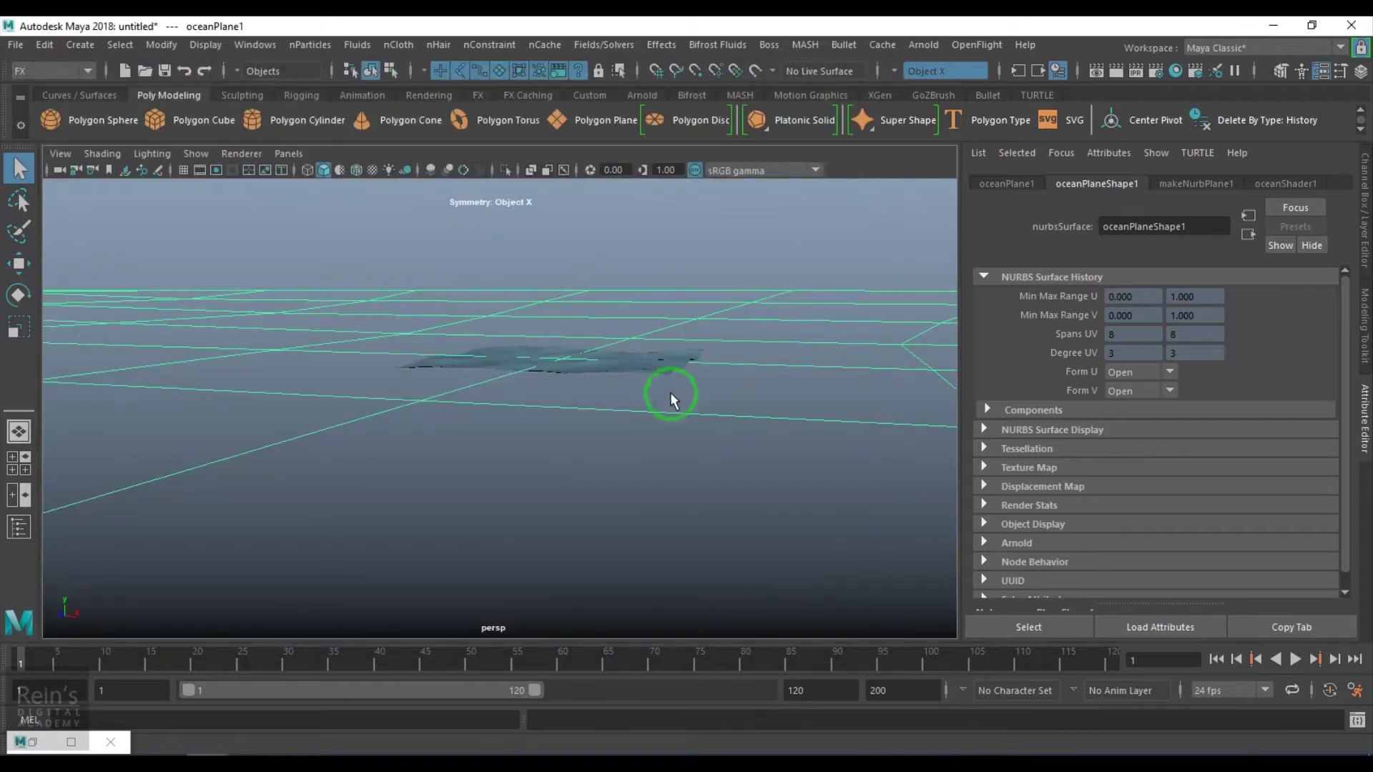
Set the selected ocean preview plane's Resolution to 400 and inspect the finer waves
click(659, 376)
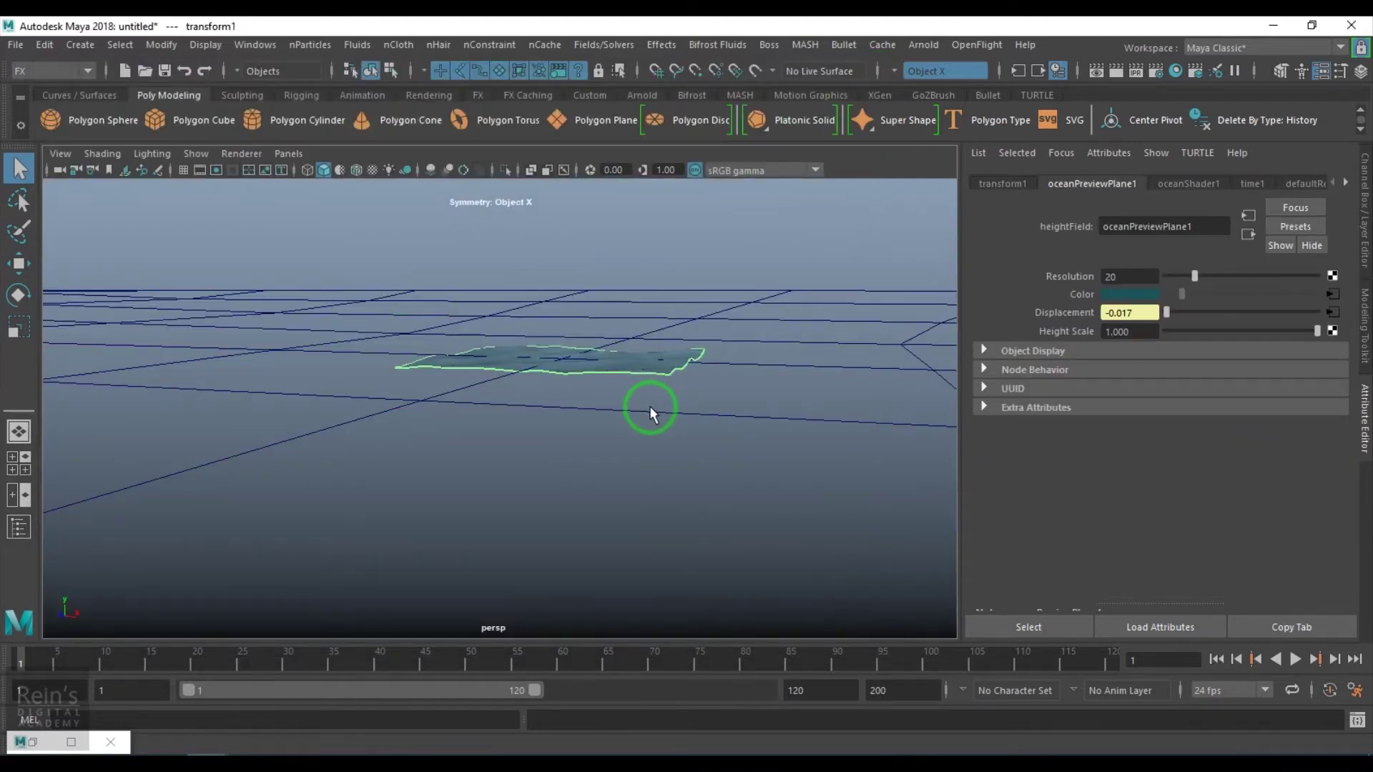
alt+drag(650, 408, 705, 512)
key(r)
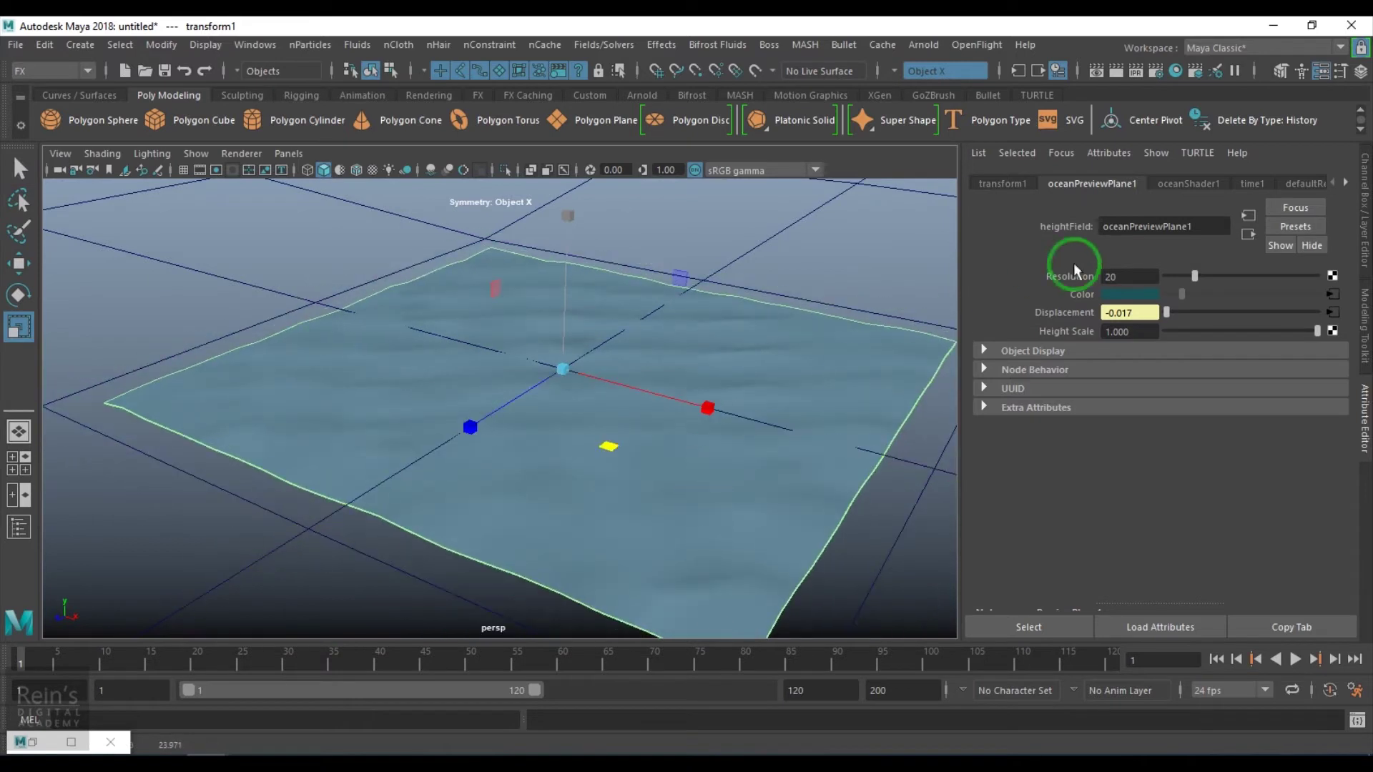
click(1124, 276)
text(400)
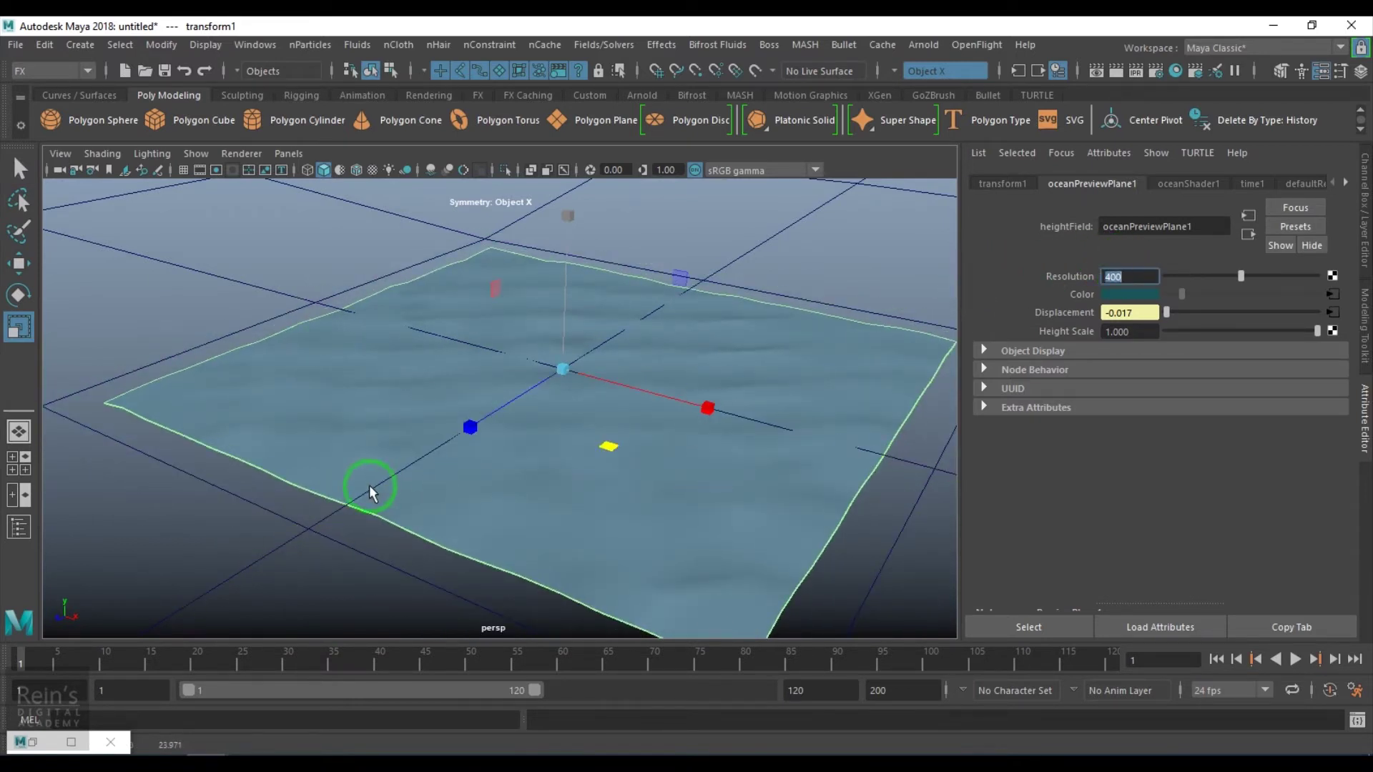
key(Return)
mouse_move(508, 454)
alt+mouse_down()
mouse_move(601, 484)
mouse_move(496, 467)
mouse_move(512, 444)
mouse_move(552, 454)
mouse_move(518, 445)
alt+mouse_up()
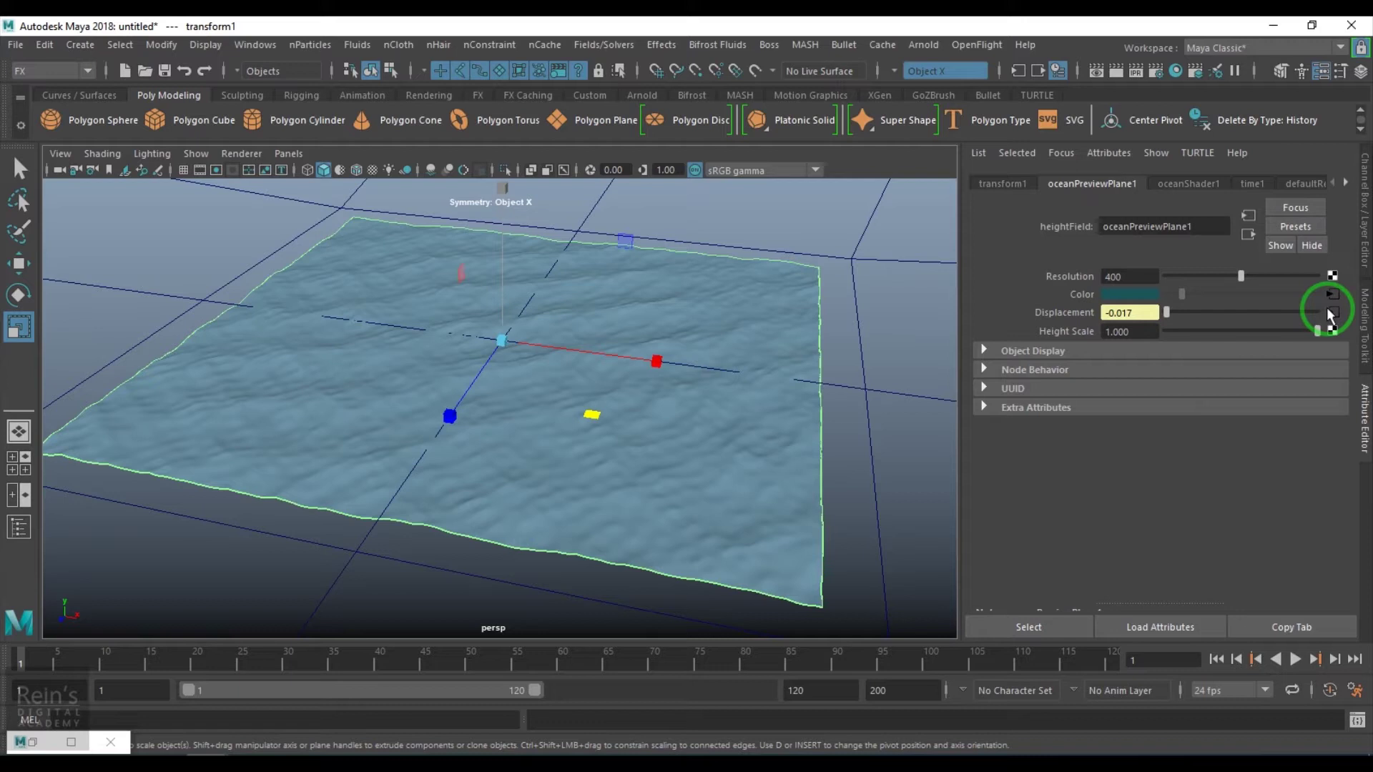
click(1329, 315)
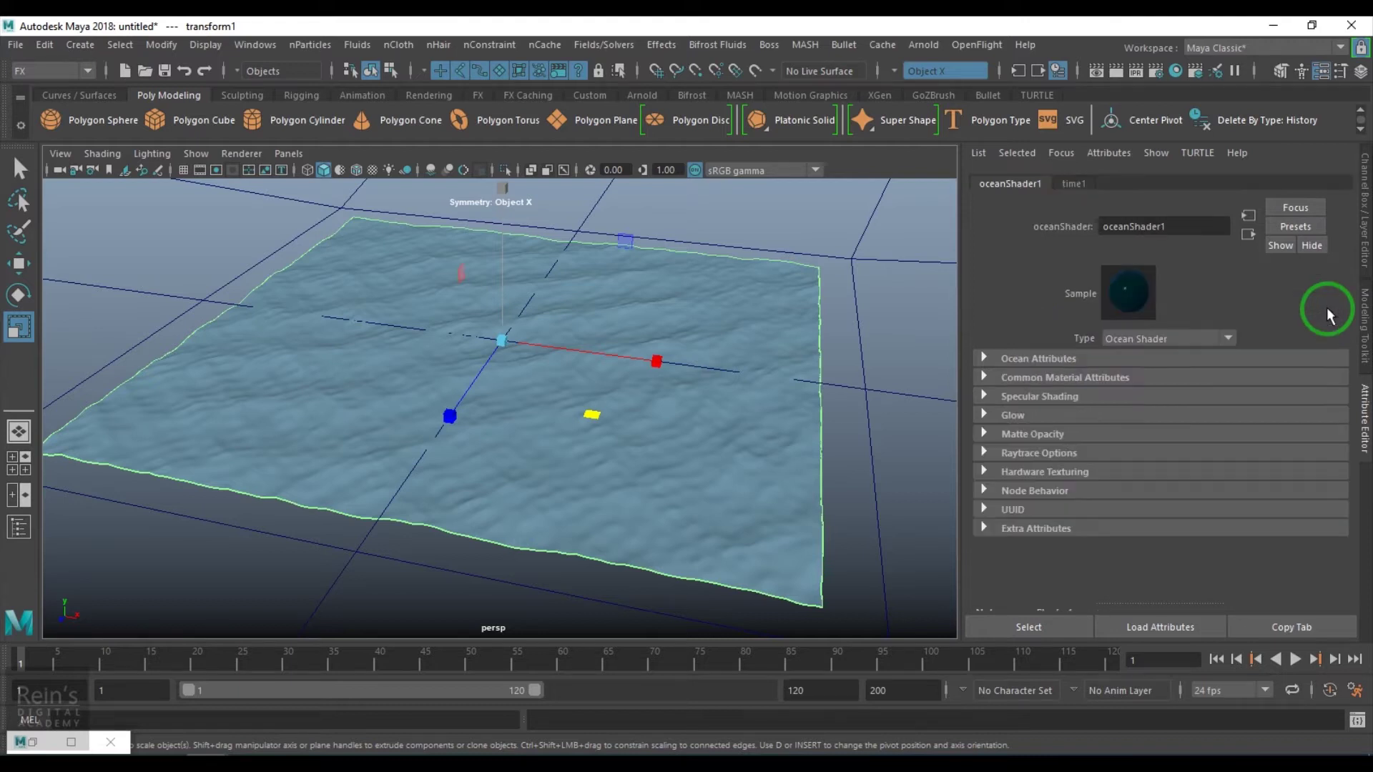
Expand Ocean Attributes, add an Ocean 2D texture in Hypershade, and select oceanShader1 in the graph
click(1050, 367)
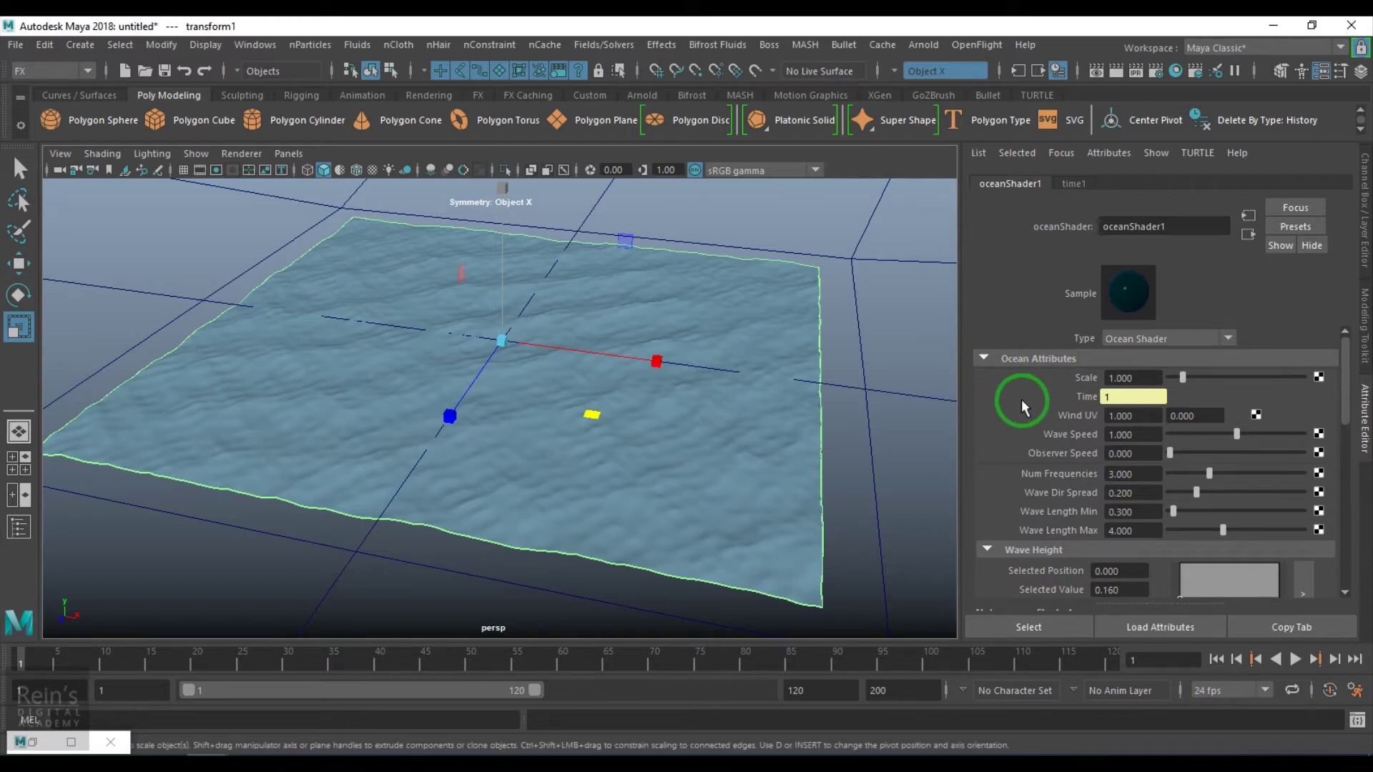
click(32, 741)
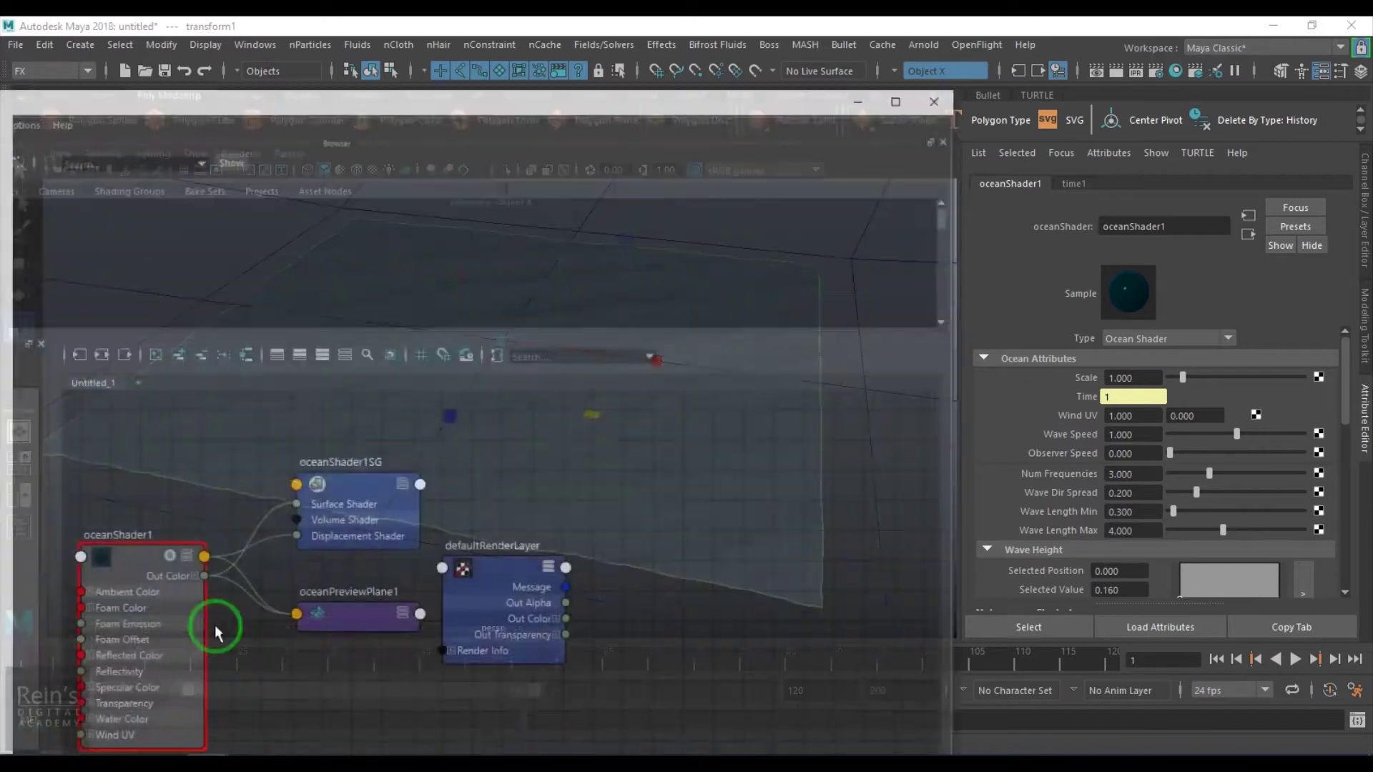
drag(474, 43, 842, 15)
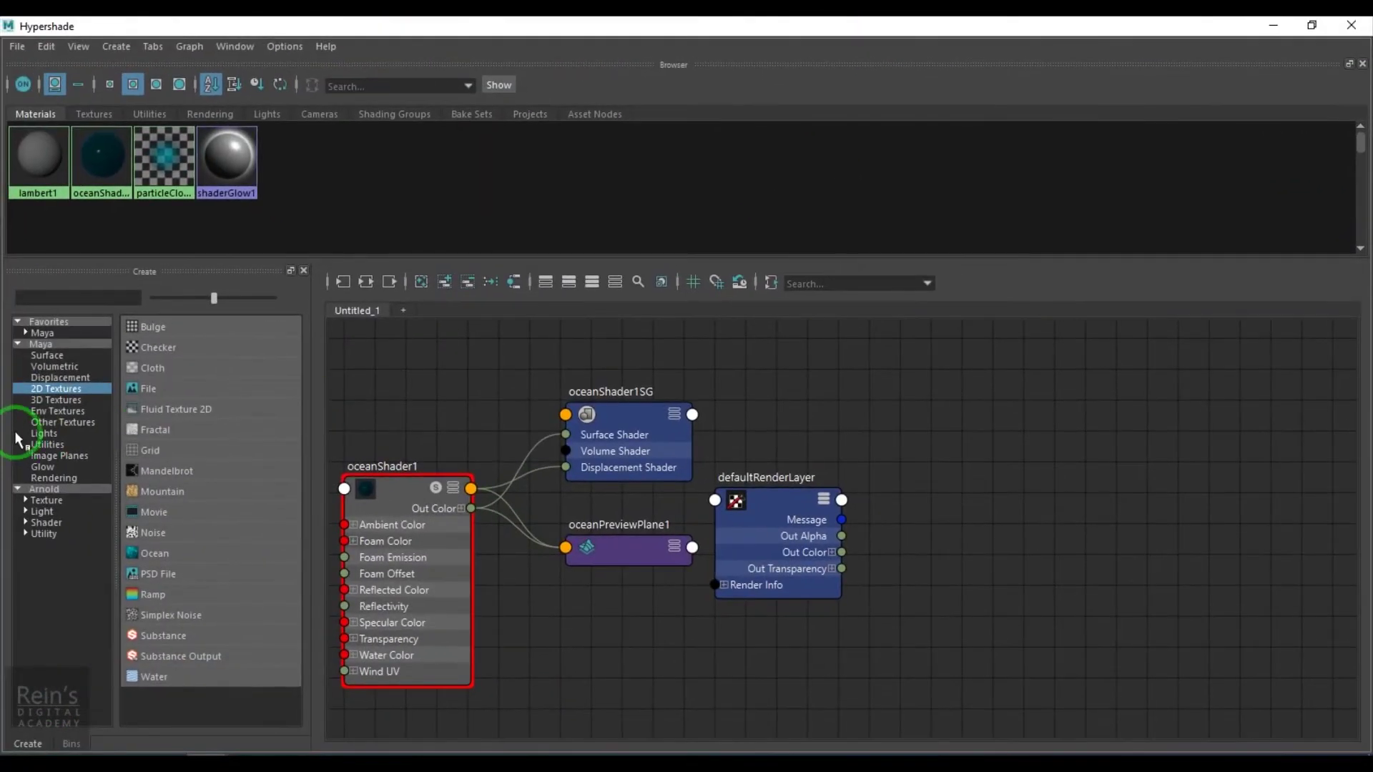
click(158, 555)
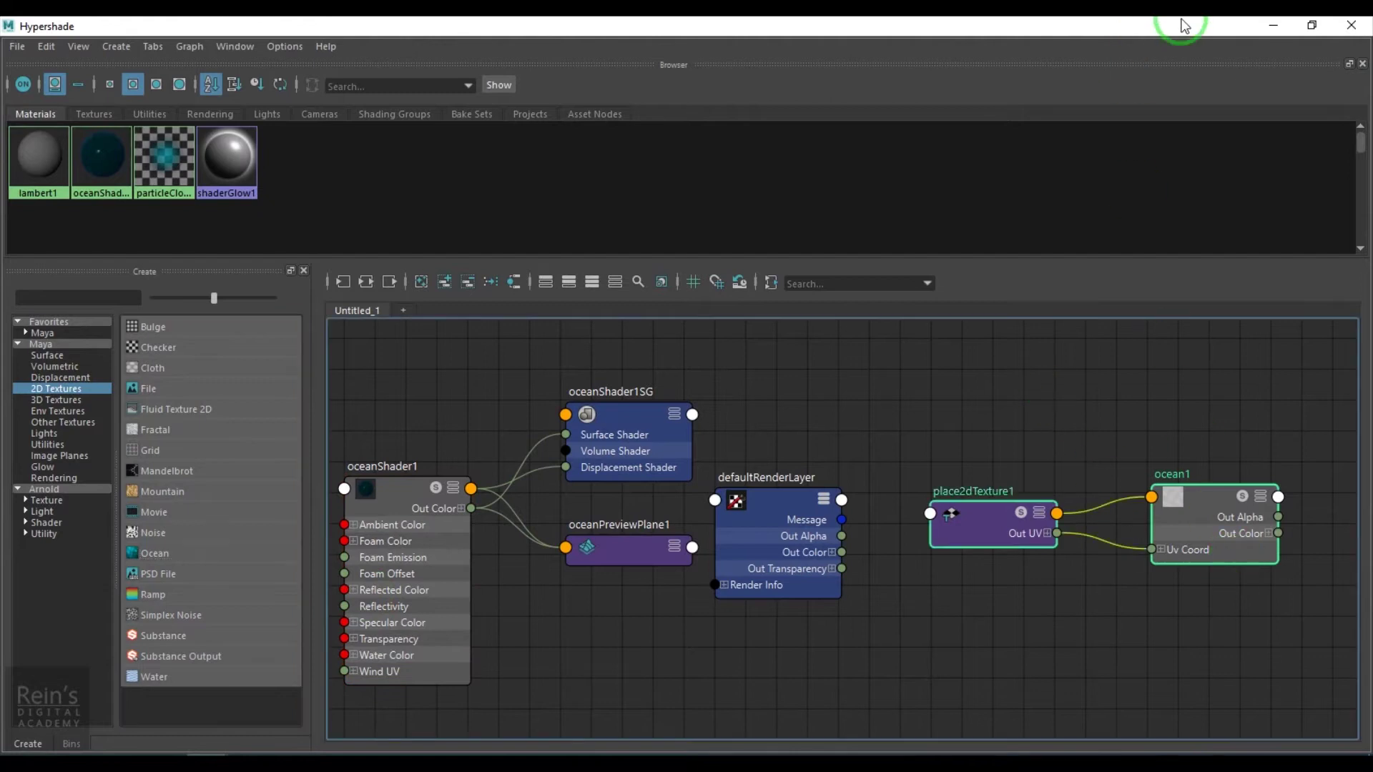
drag(1183, 25, 561, 25)
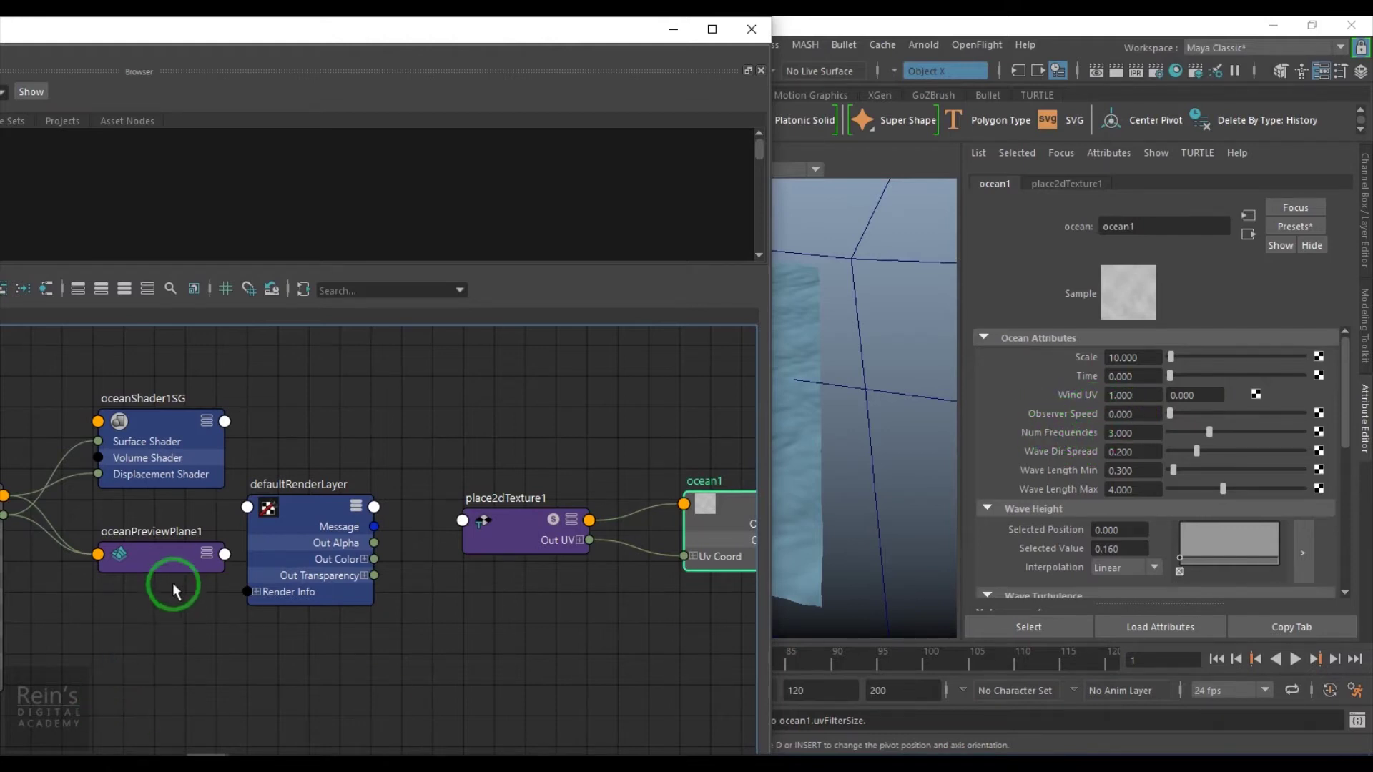
alt+middle_drag(136, 530, 528, 520)
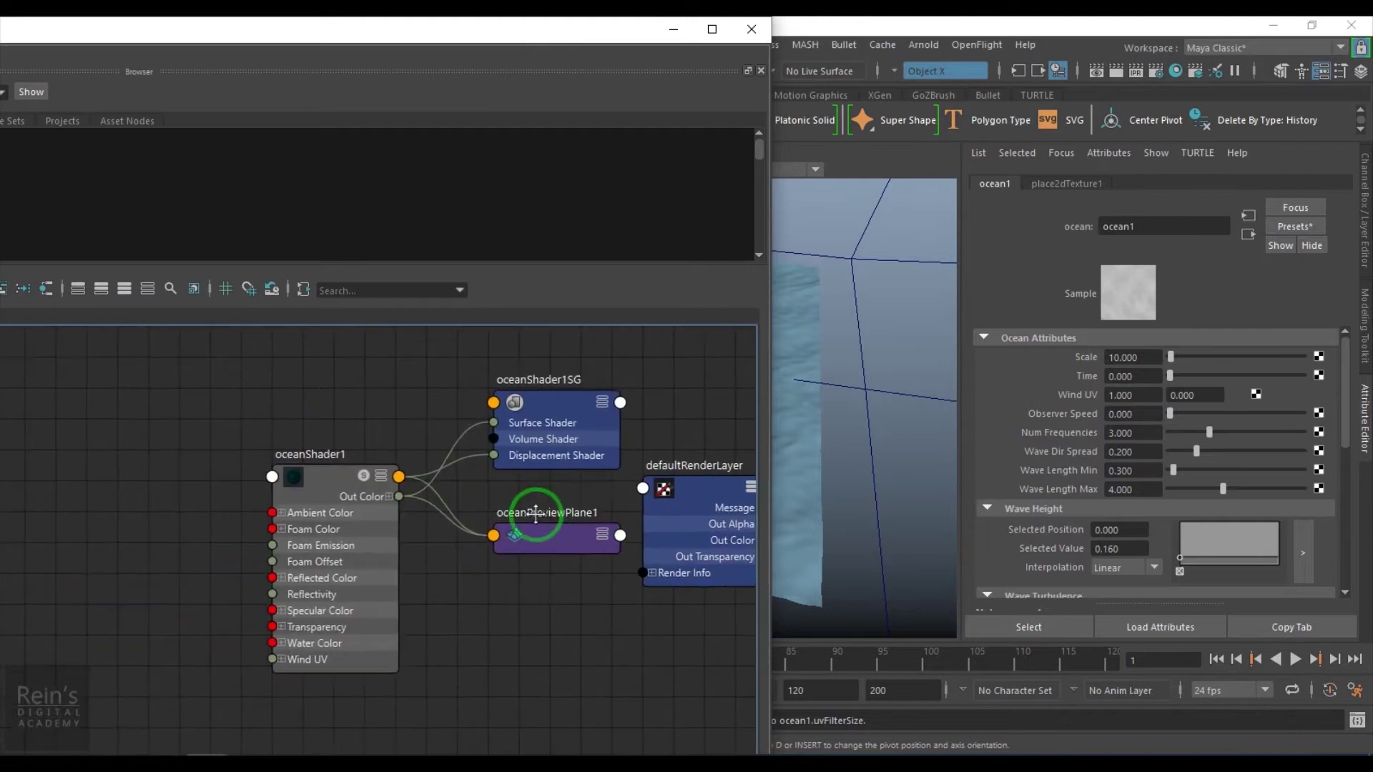
click(327, 486)
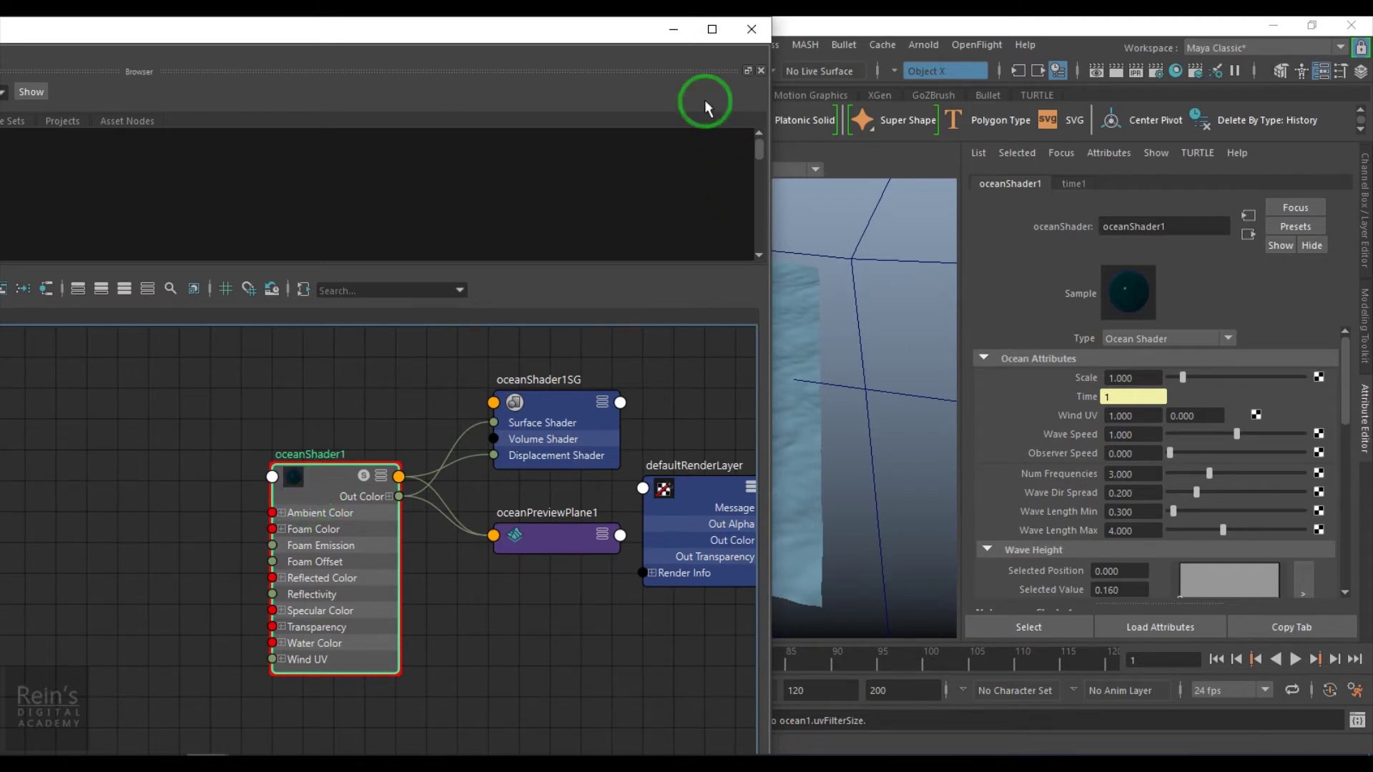
click(673, 28)
alt+drag(572, 439, 651, 426)
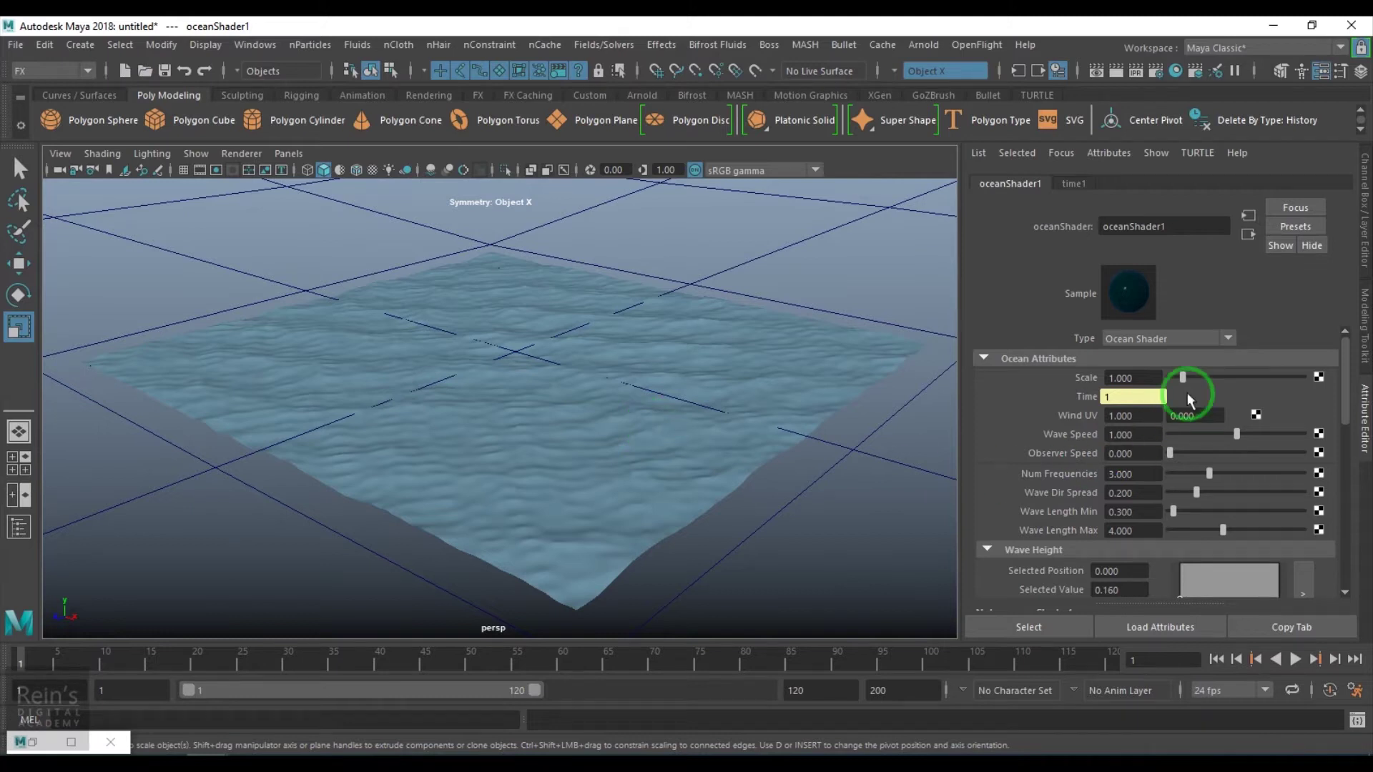
click(1143, 377)
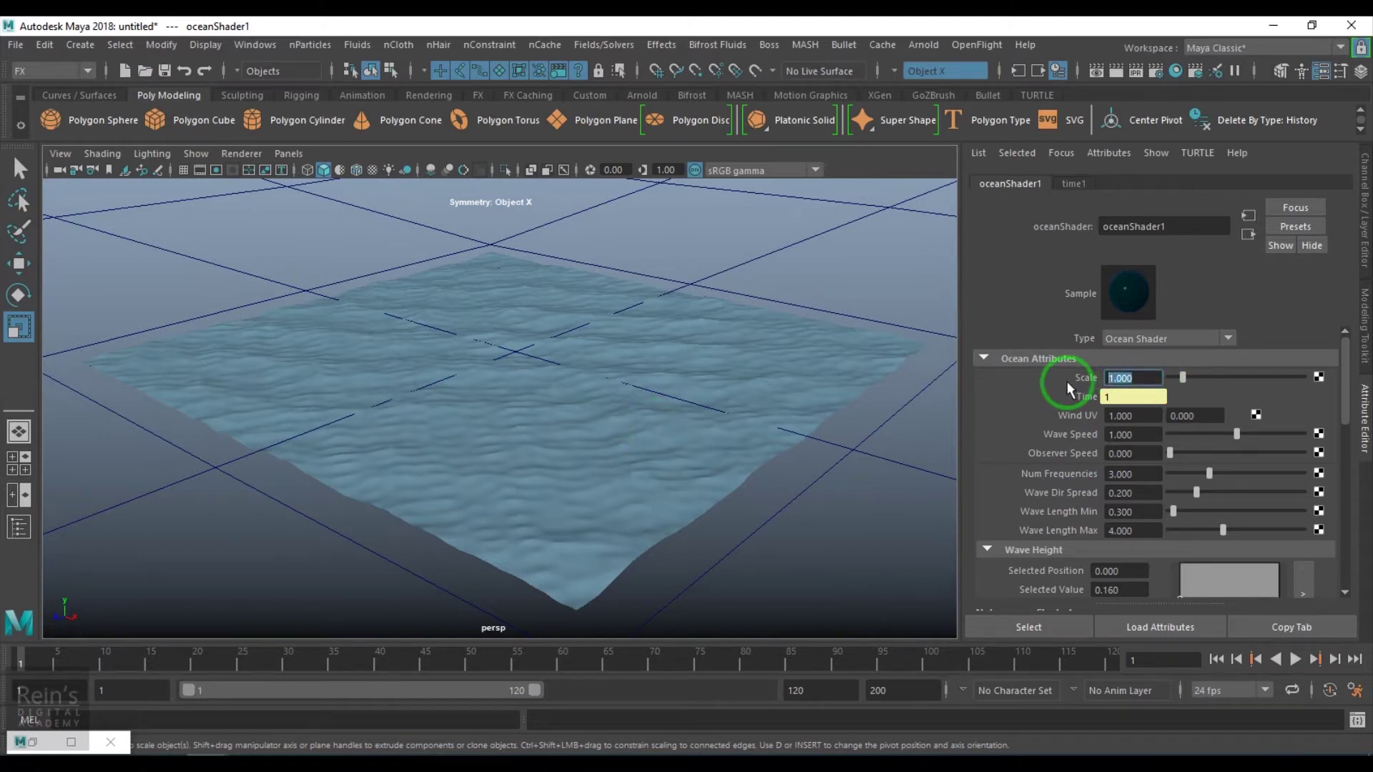
text(0.1)
key(Return)
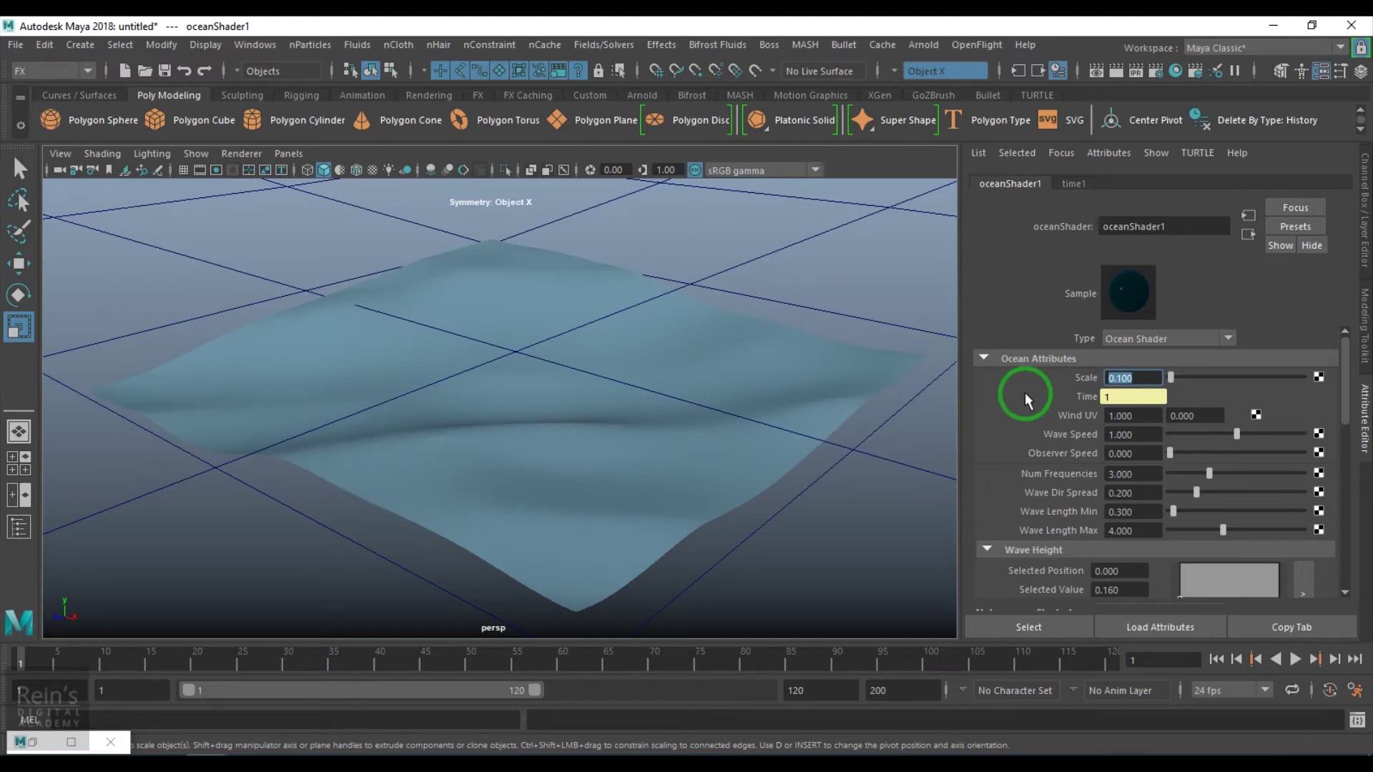
text(0.2)
key(Return)
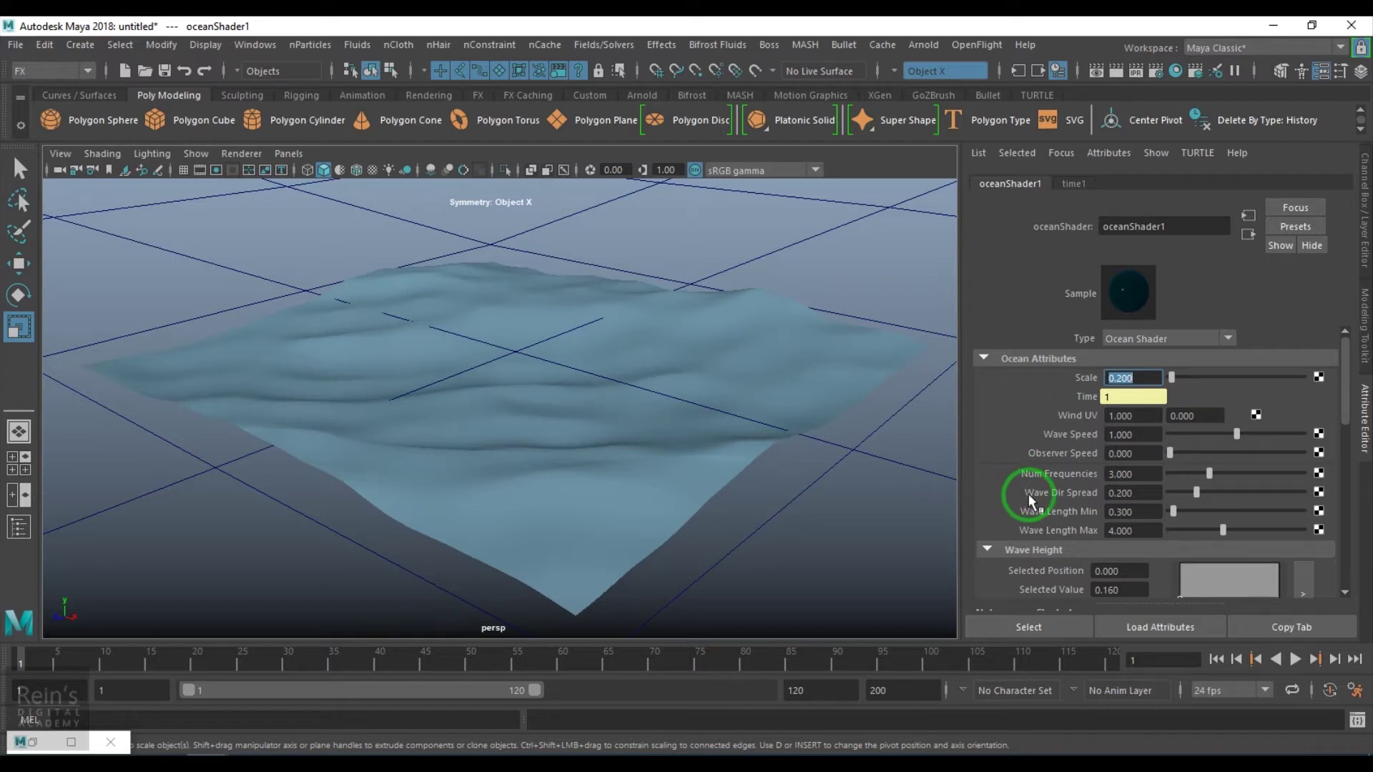
text(0.3)
key(Return)
text(1)
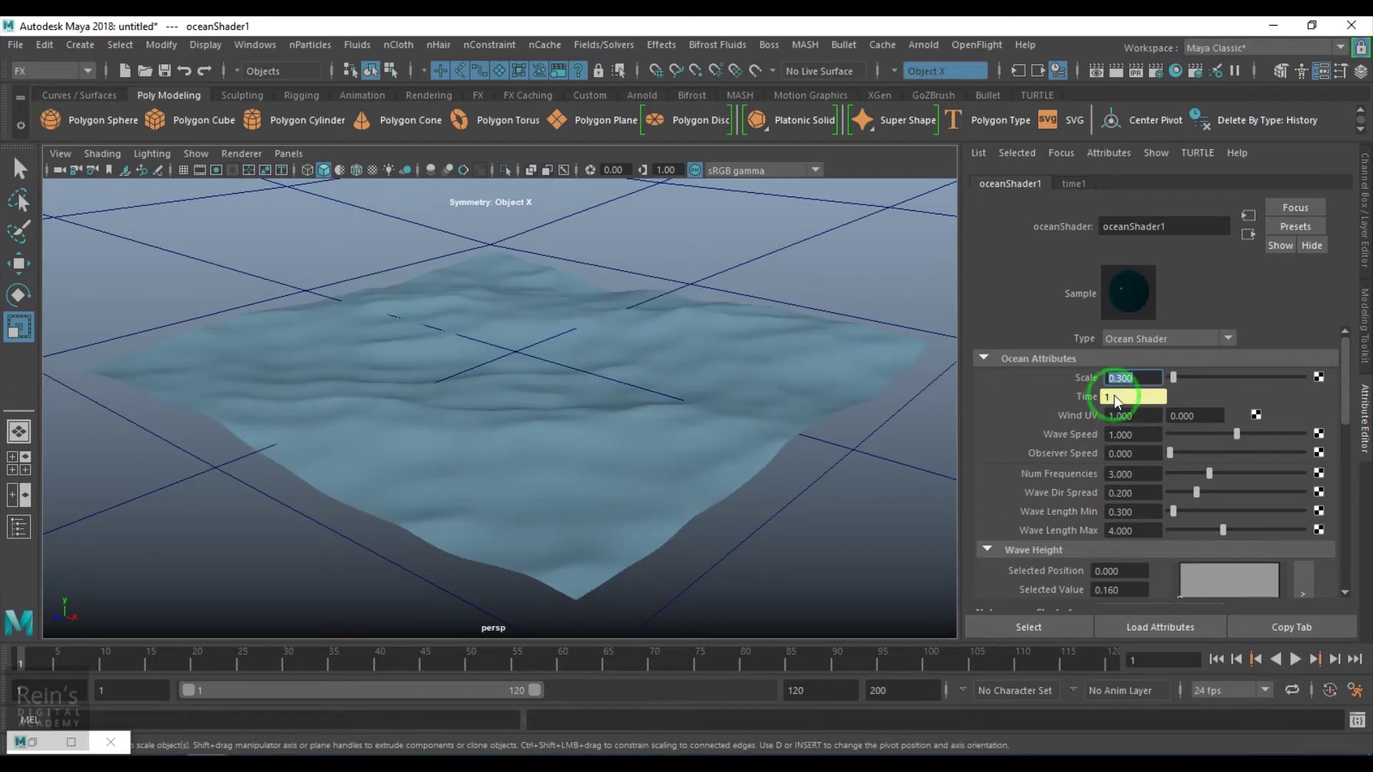
key(Return)
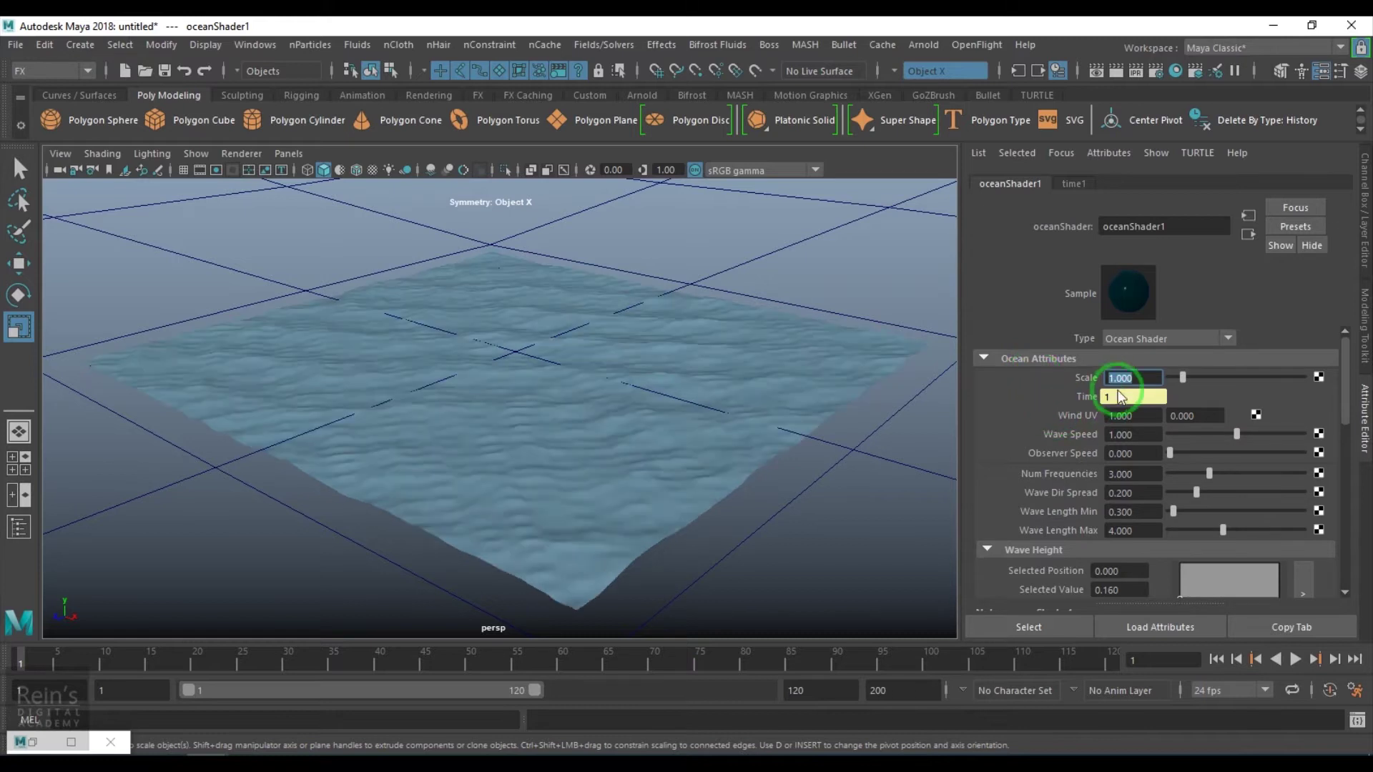
text(10)
key(Return)
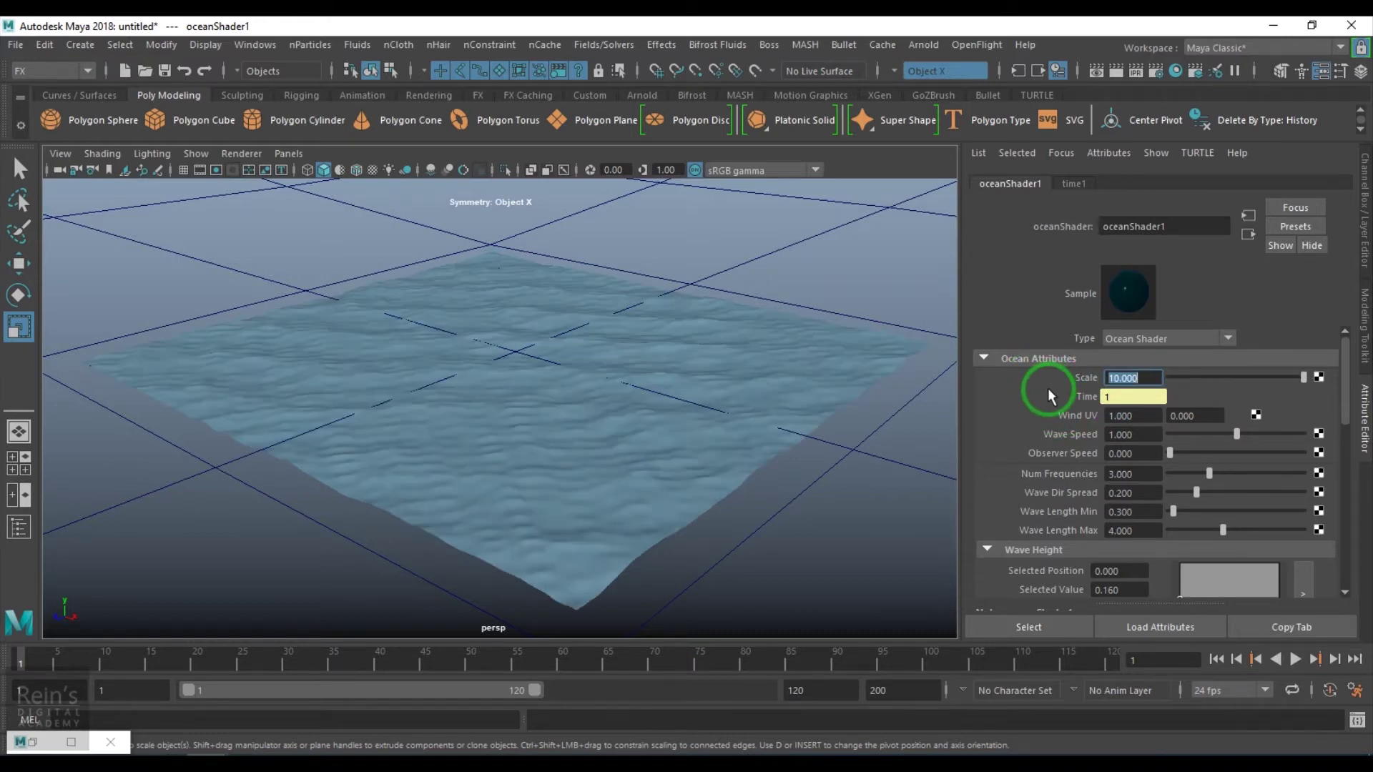
text(1)
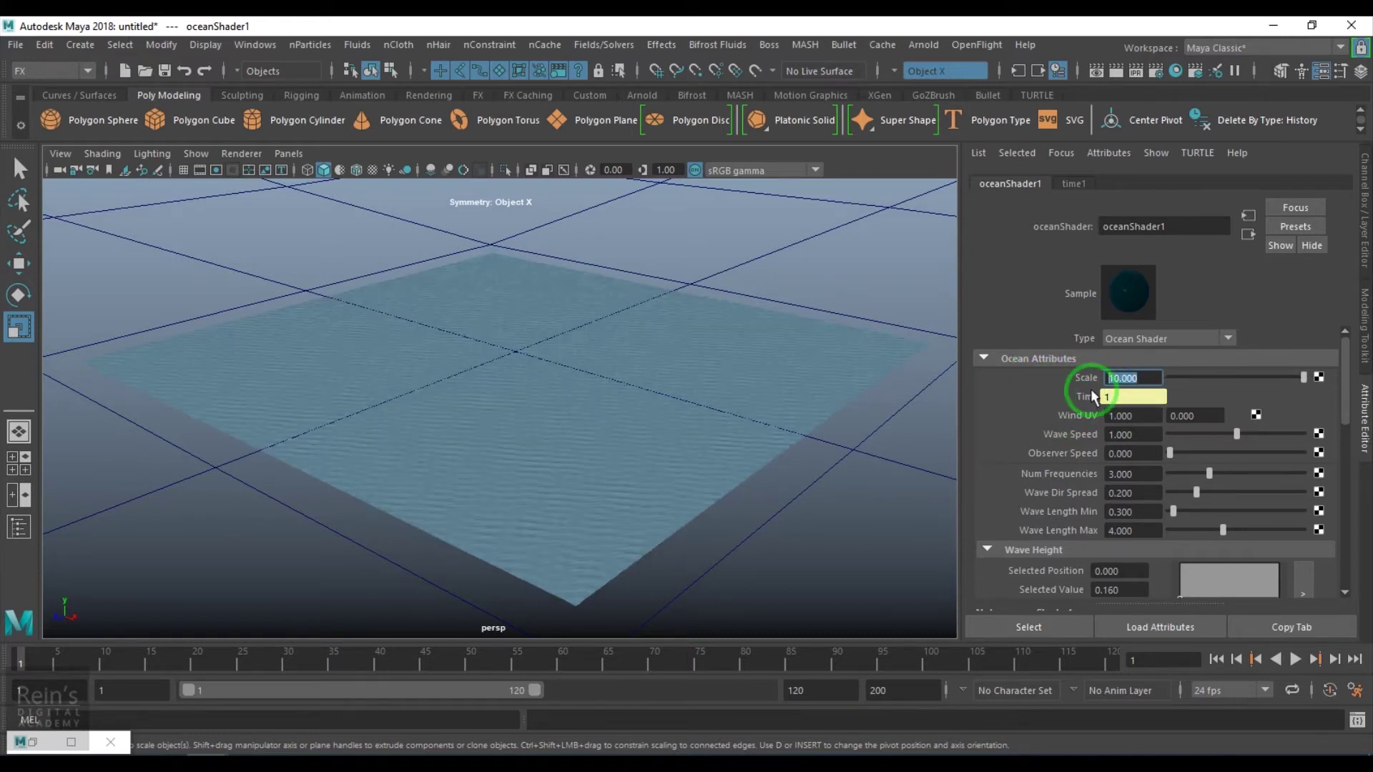
key(Return)
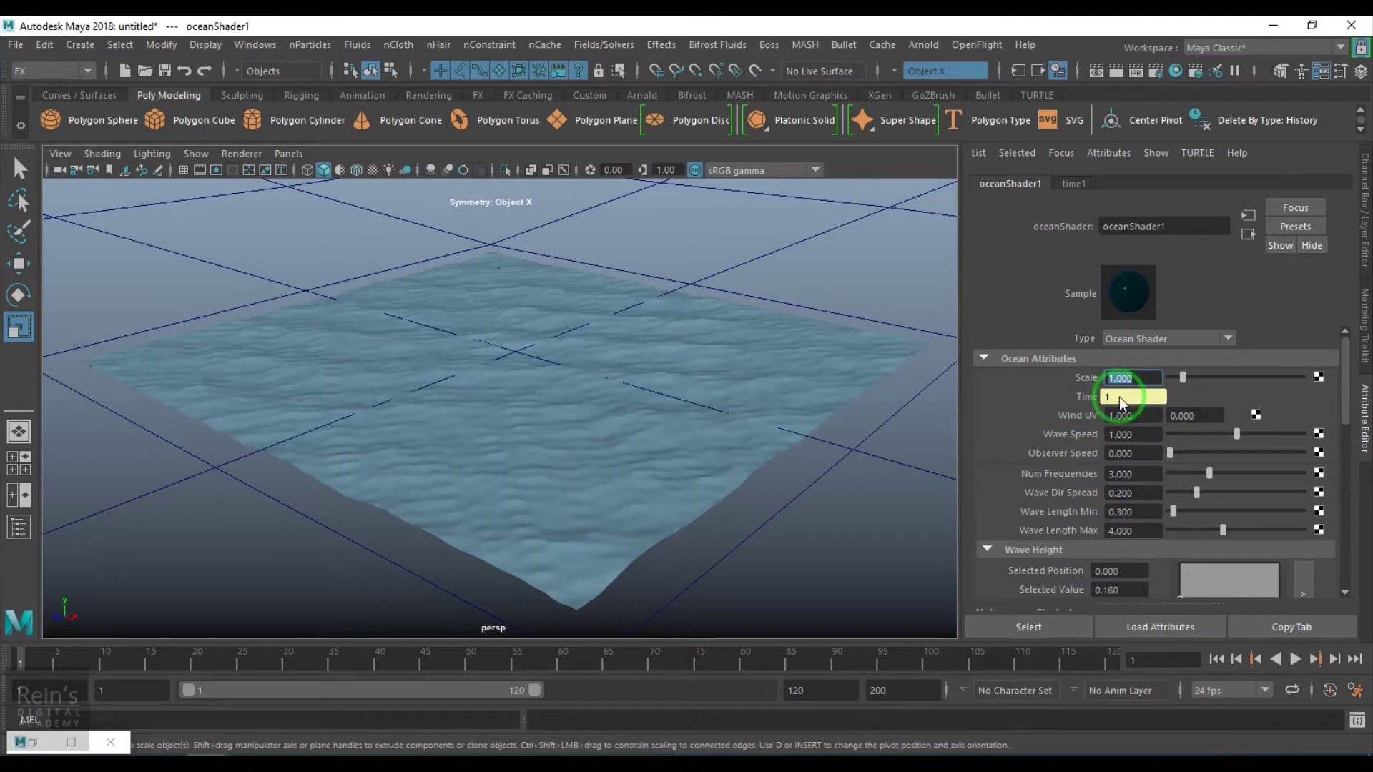
right_click(1119, 394)
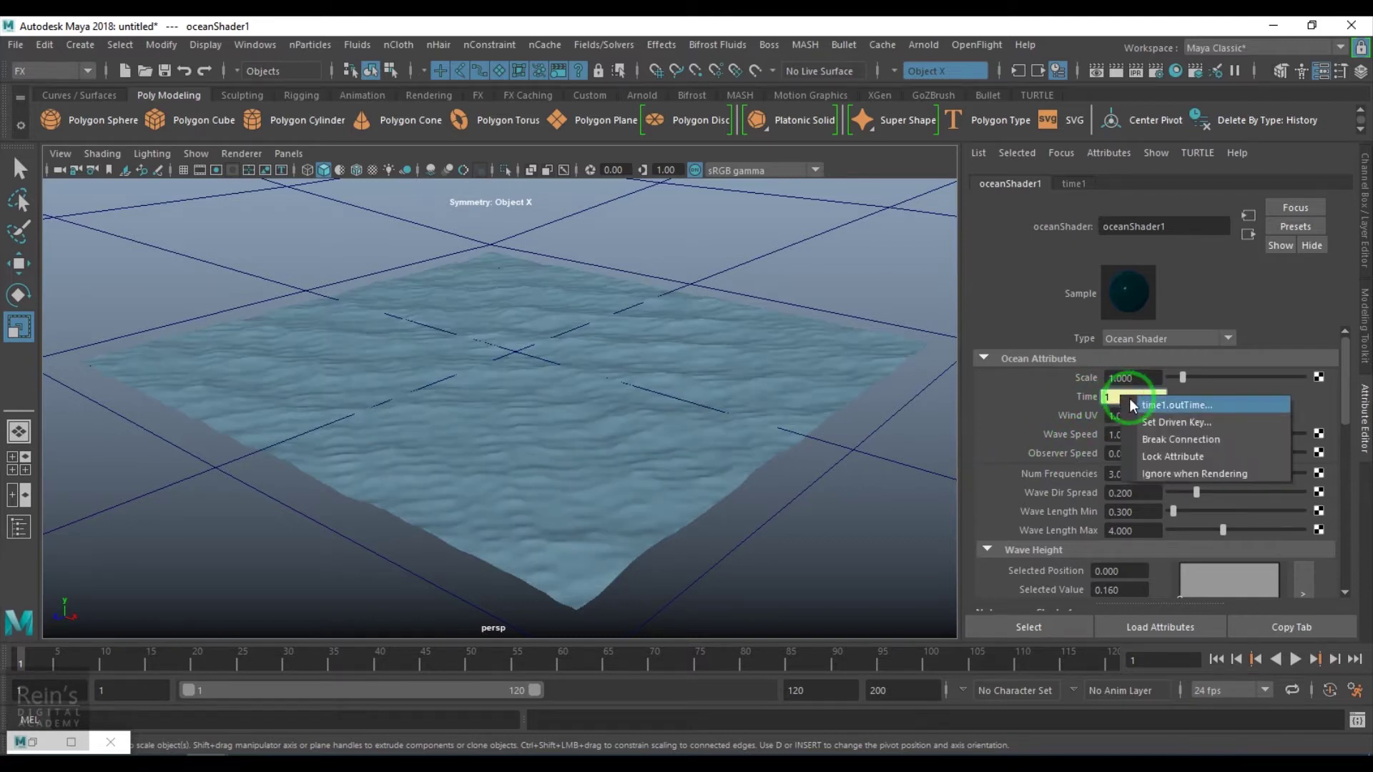
Select the ocean plane, test playback, and set the timeline playback speed to Real-time
click(1132, 405)
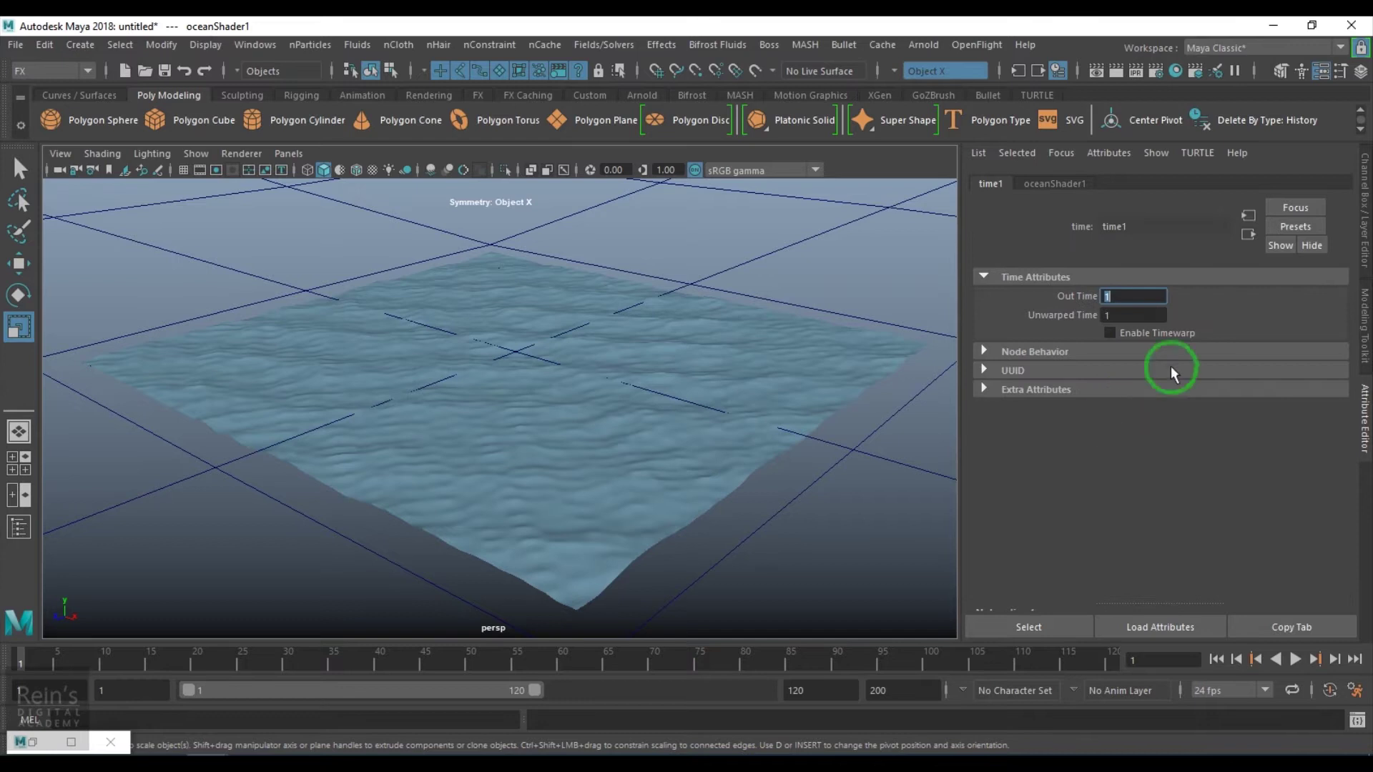
click(605, 449)
scroll(643, 484, up, 1)
scroll(646, 484, up, 3)
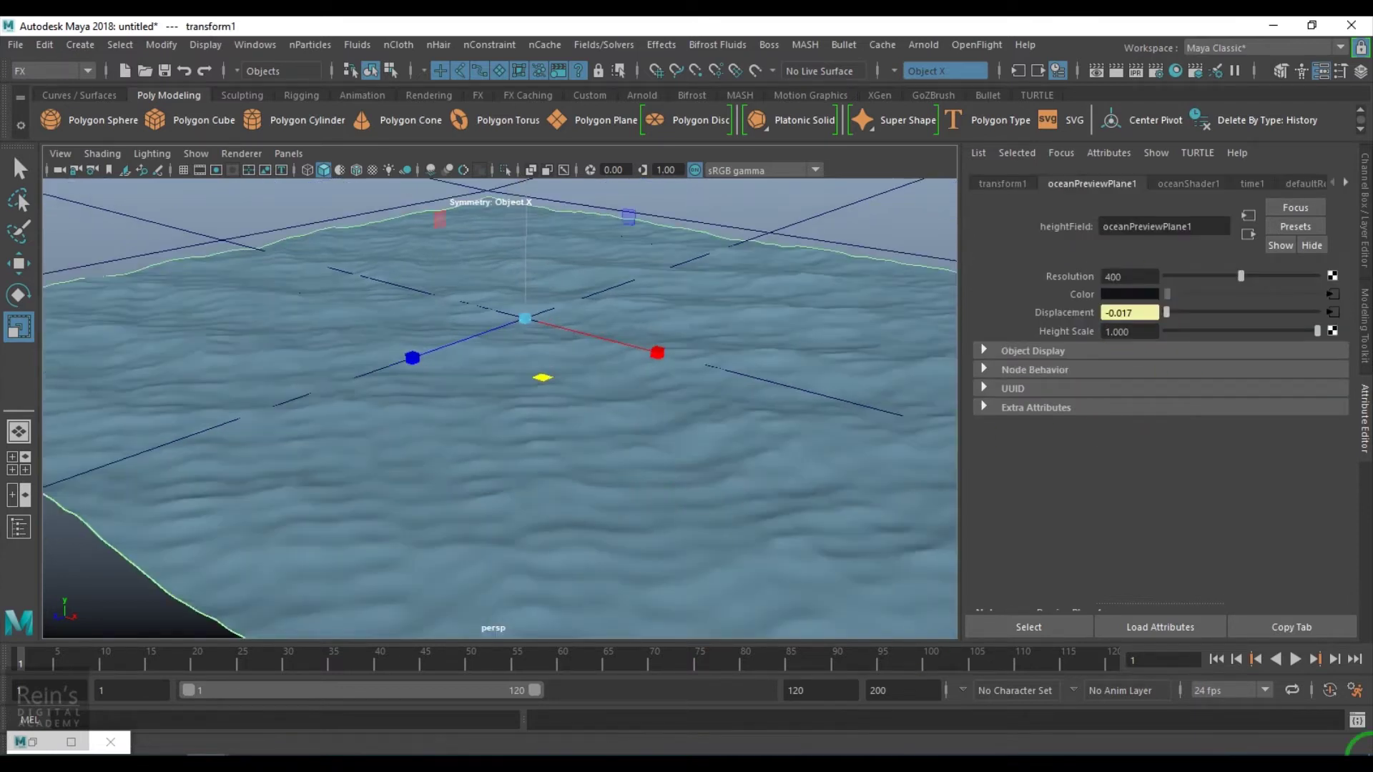
click(1295, 659)
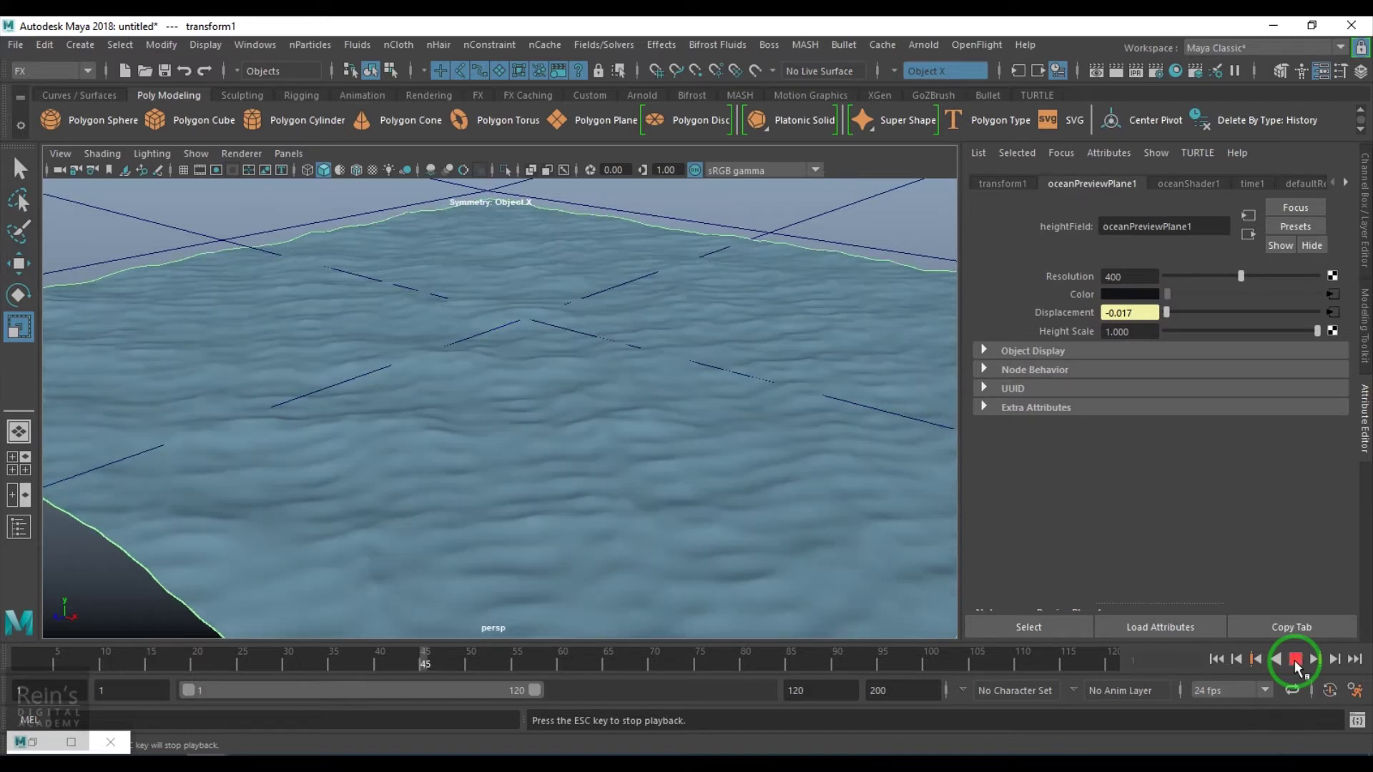
key(Escape)
right_click(802, 661)
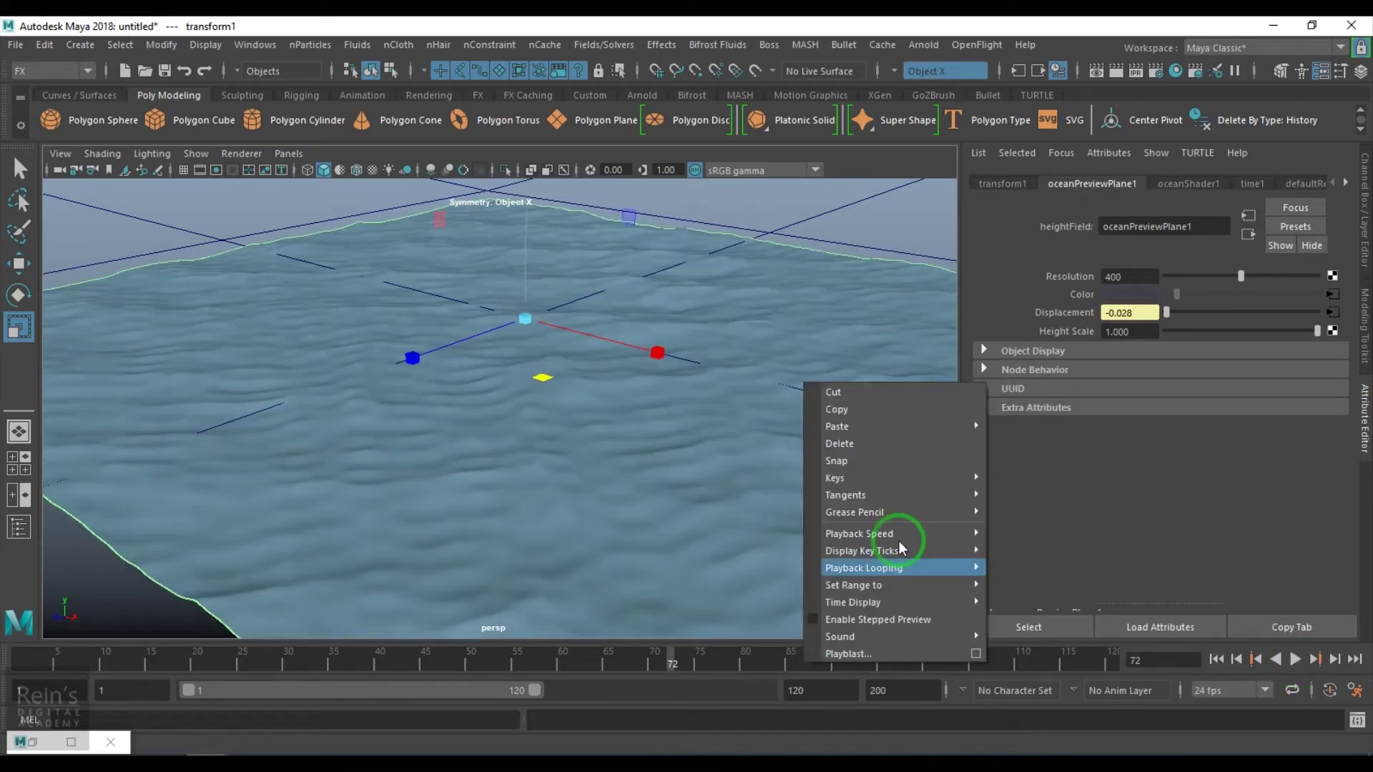
mouse_move(904, 535)
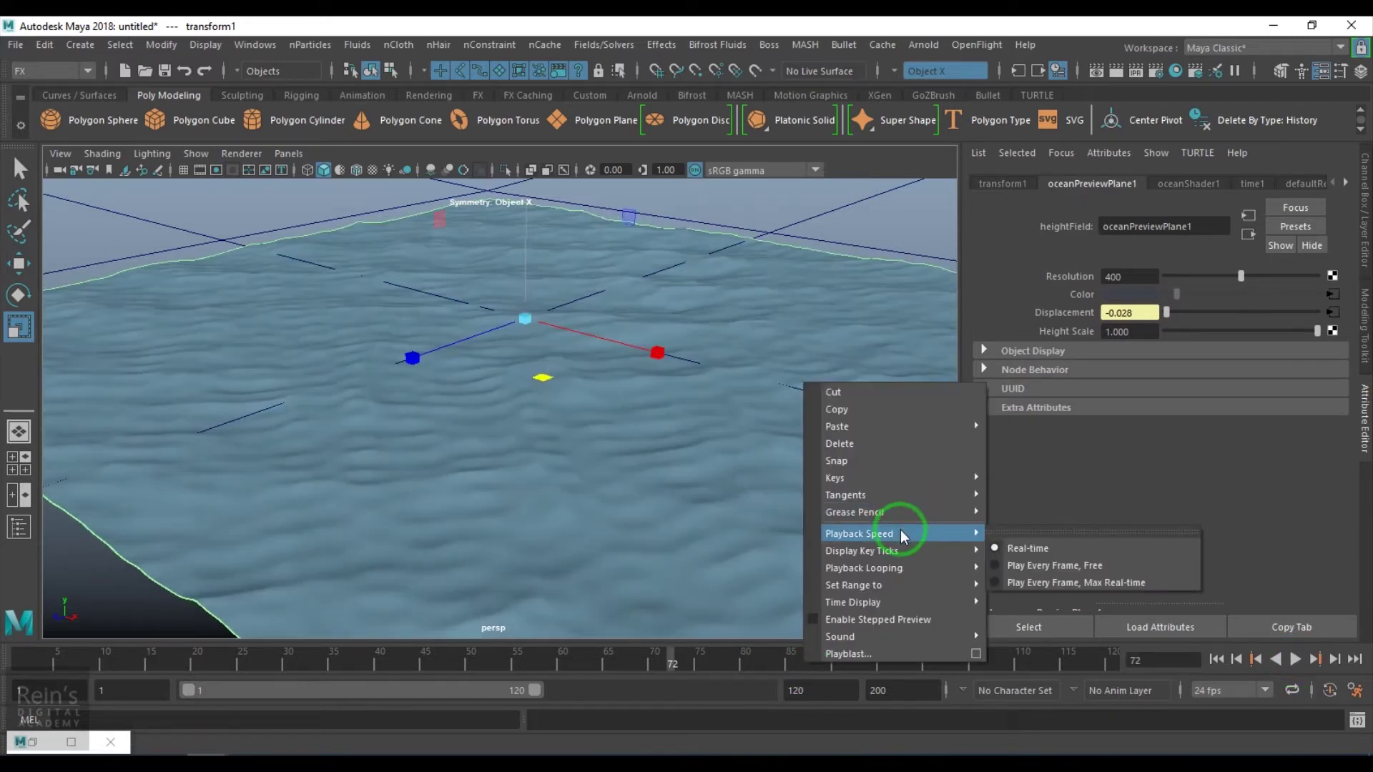
click(1017, 565)
Set the preview plane's Resolution to 100 and replay the animation from the start
drag(1152, 278, 994, 283)
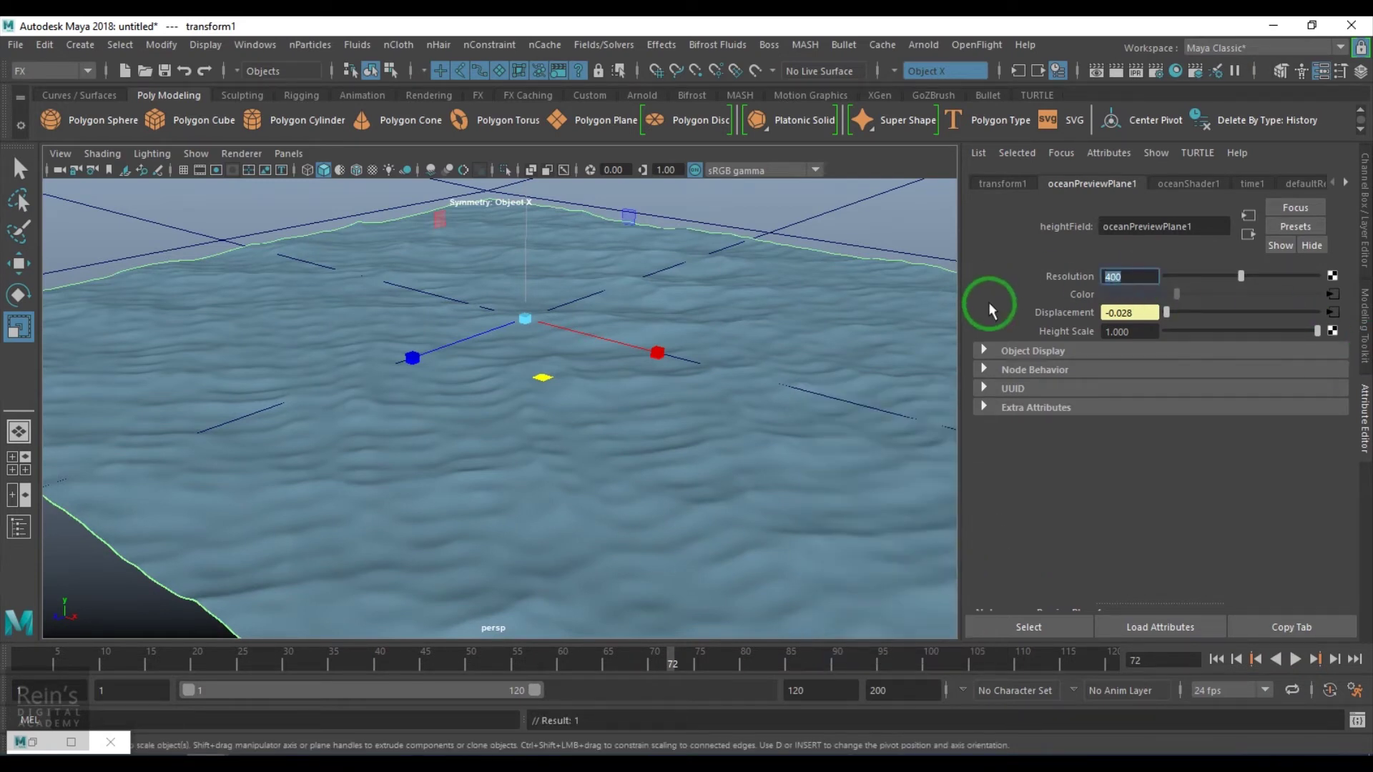
text(100)
key(Return)
click(1214, 661)
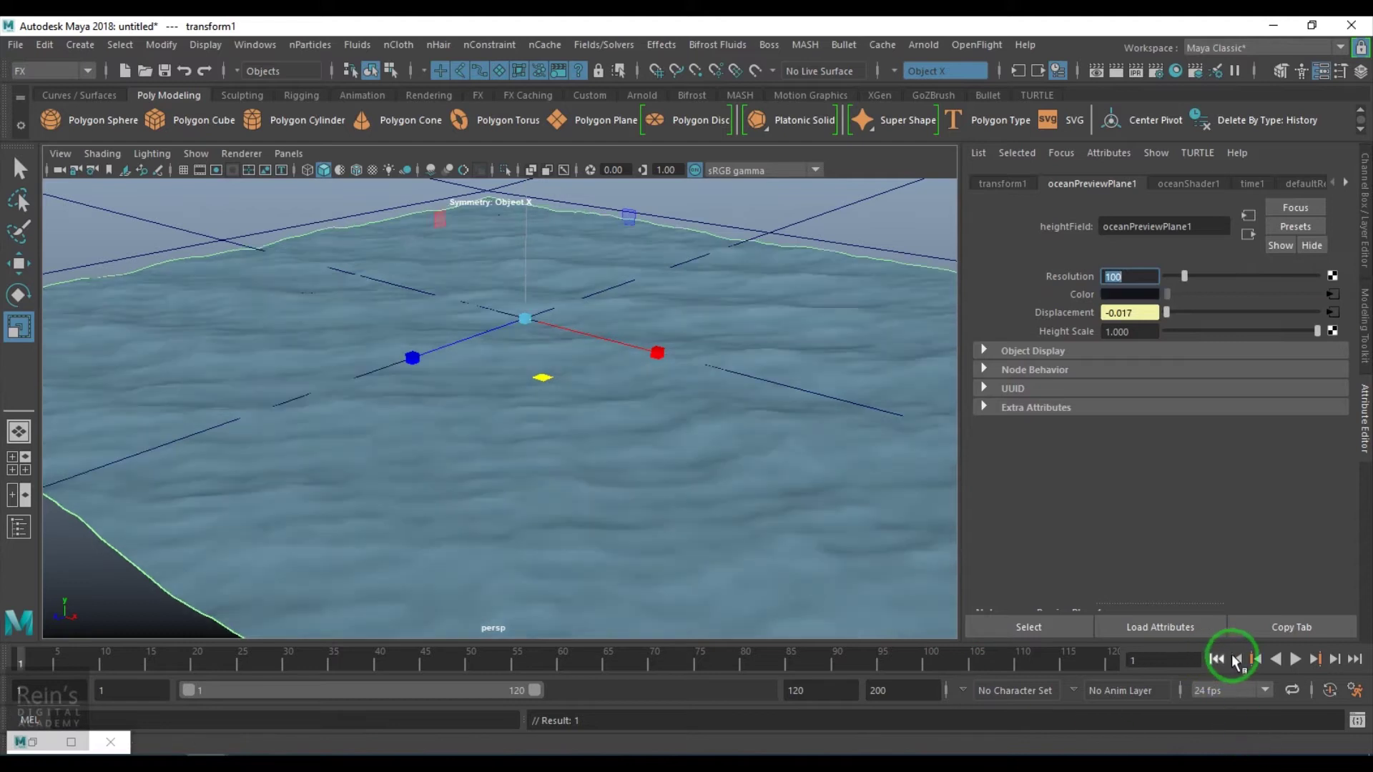
click(1295, 659)
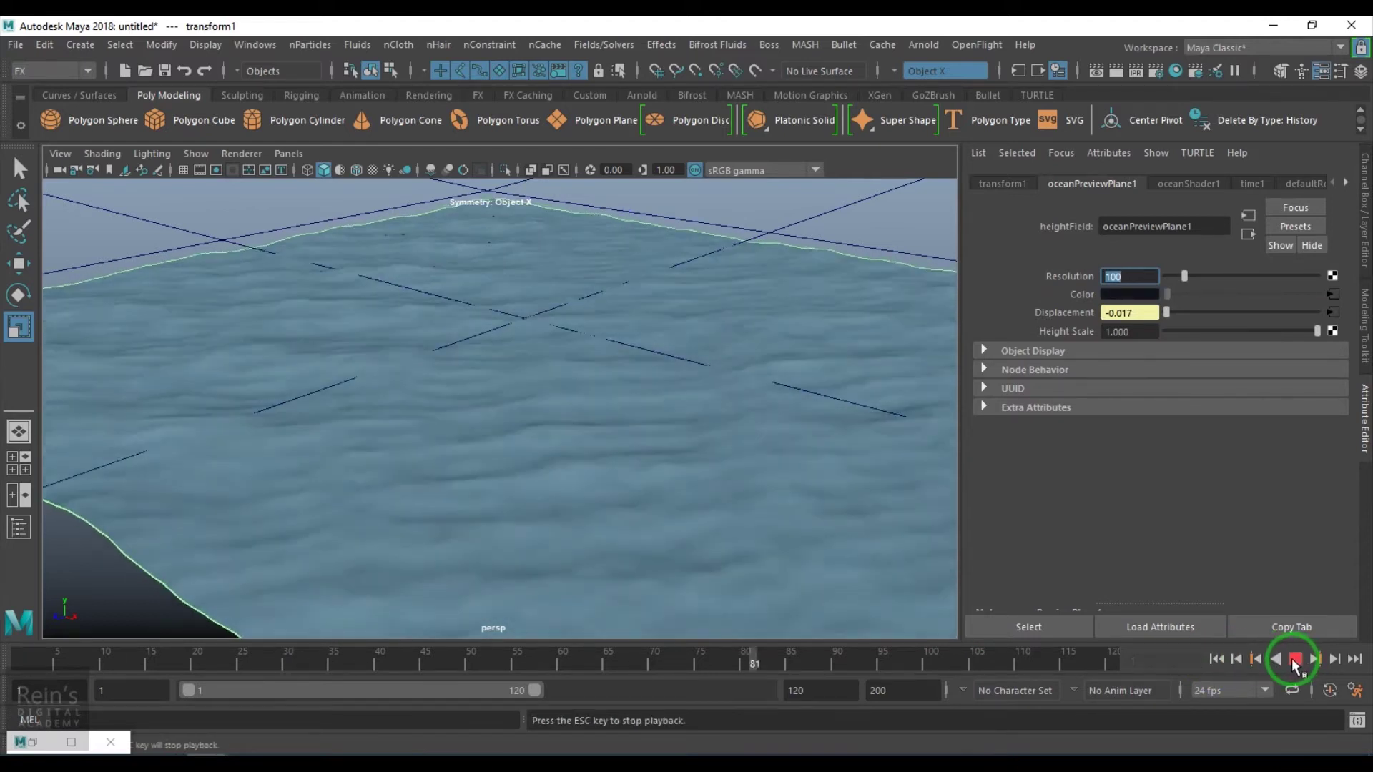
click(1295, 659)
Restore the Node Editor, select ocean1, and scrub its Time value
click(32, 742)
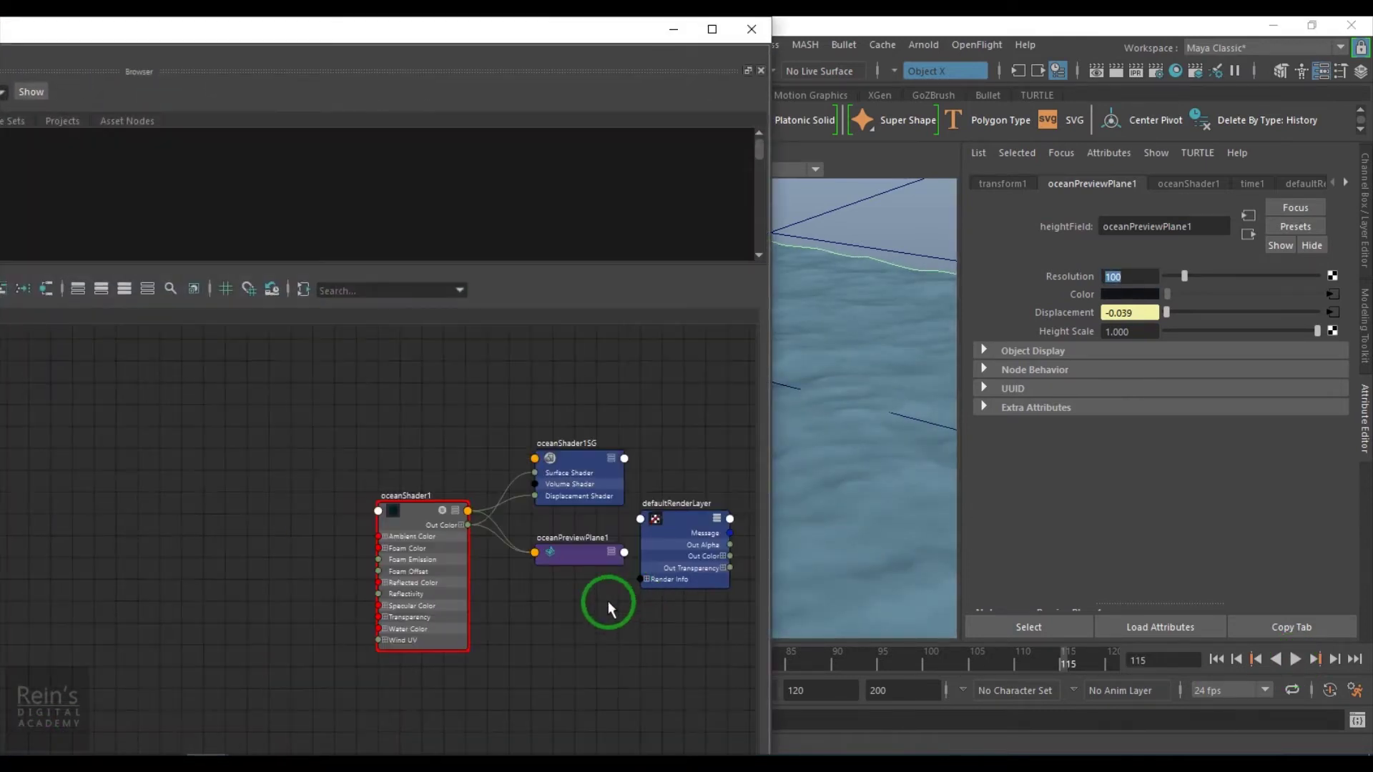
alt+middle_drag(608, 601, 183, 568)
click(643, 420)
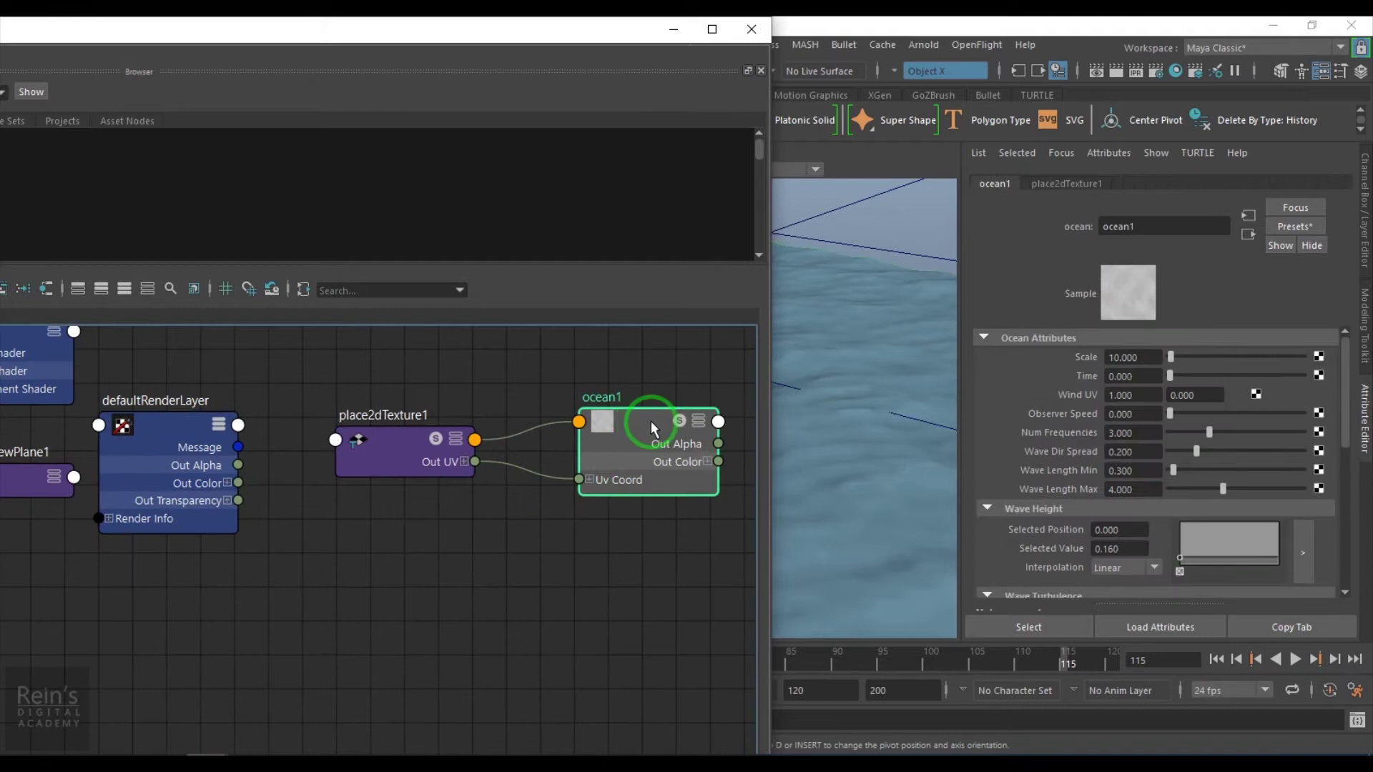
click(1128, 376)
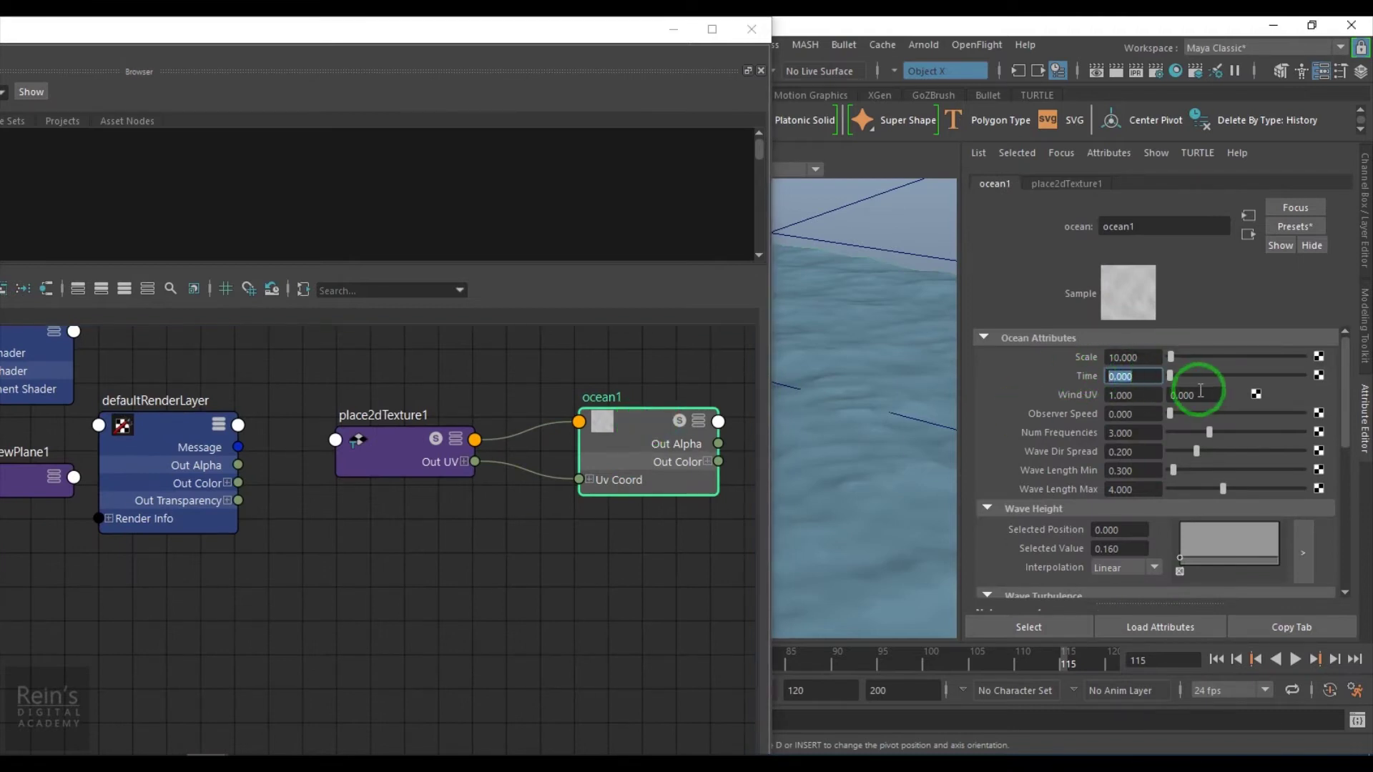
drag(1170, 376, 1139, 386)
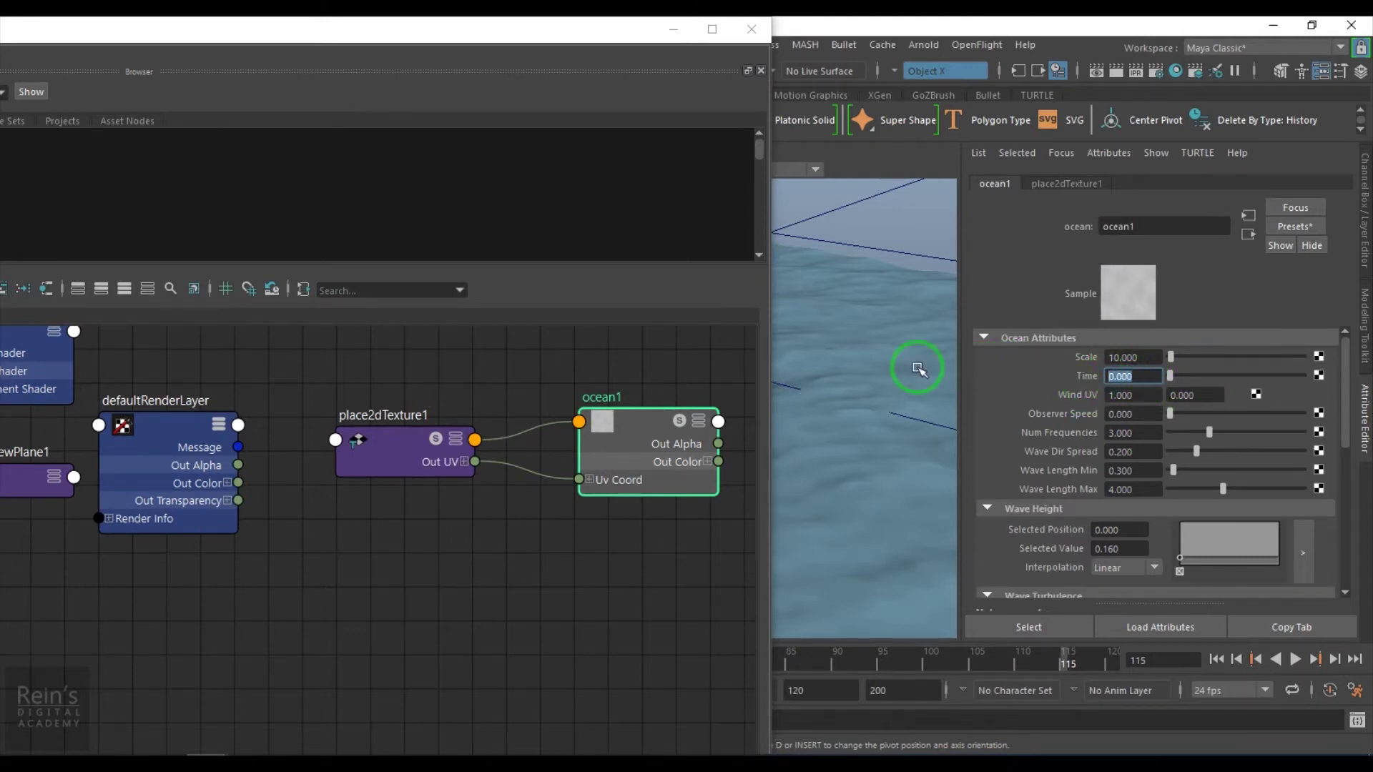
Drive ocean1 Time with a =time expression, delete that expression, and reselect oceanShader1
text(=time)
key(Return)
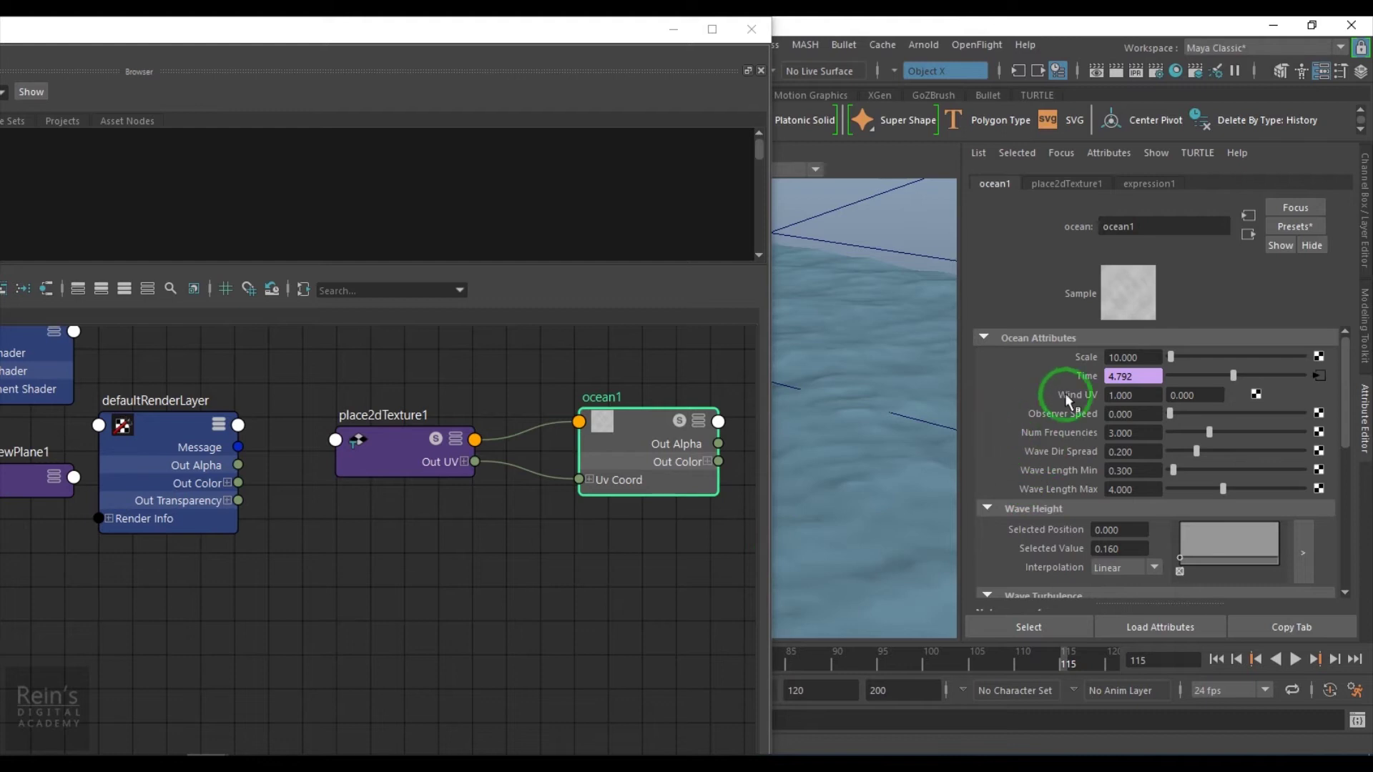
right_click(1101, 374)
click(1114, 390)
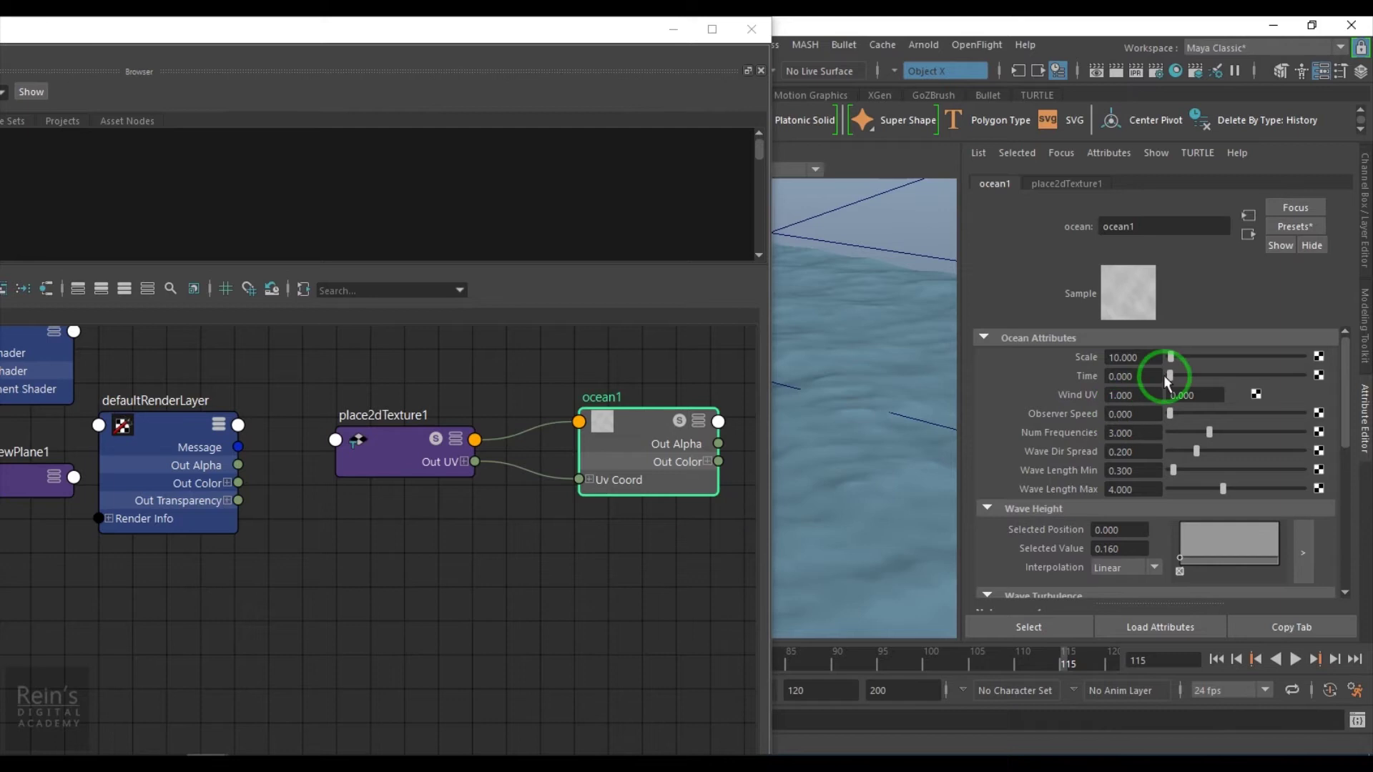
click(895, 593)
Select oceanShader1, minimize the Node Editor, and play the ocean animation from frame 1 to 37
click(398, 461)
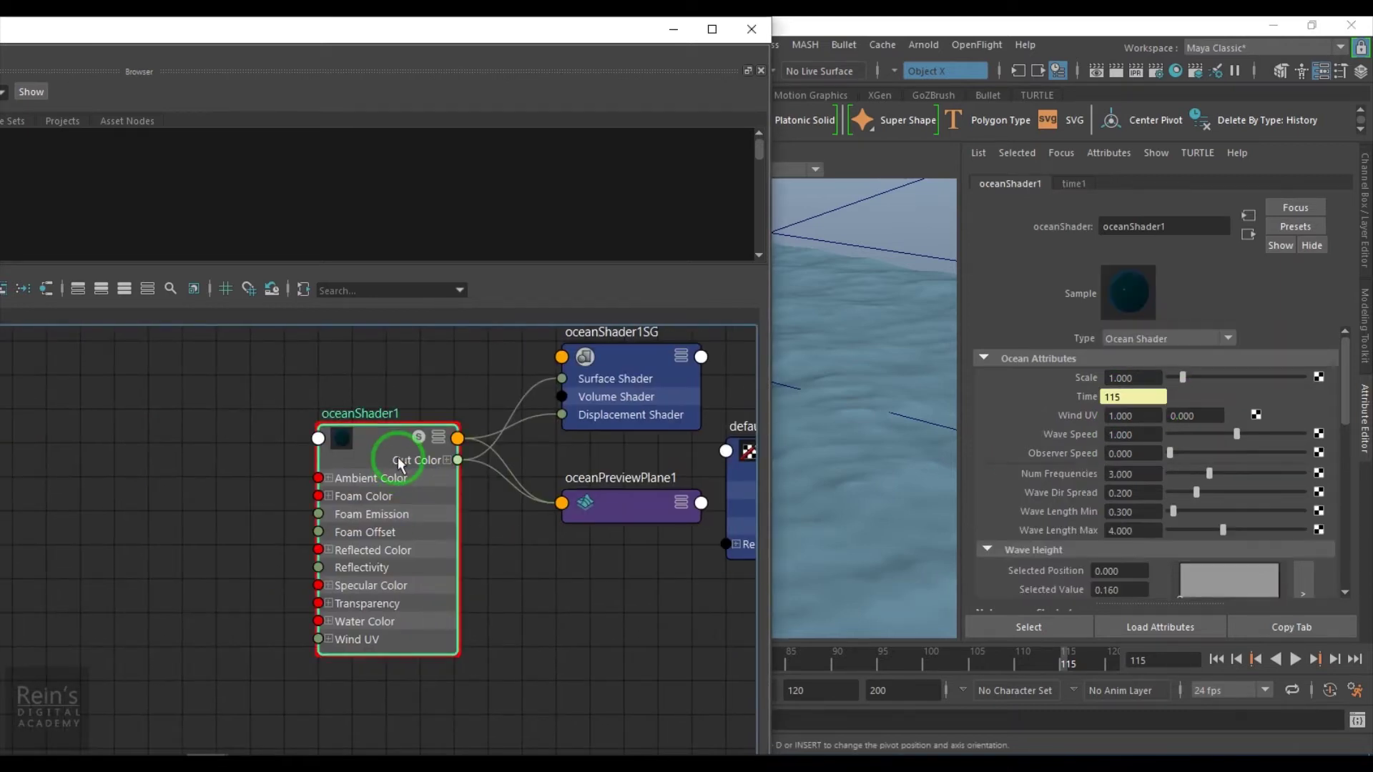
click(672, 30)
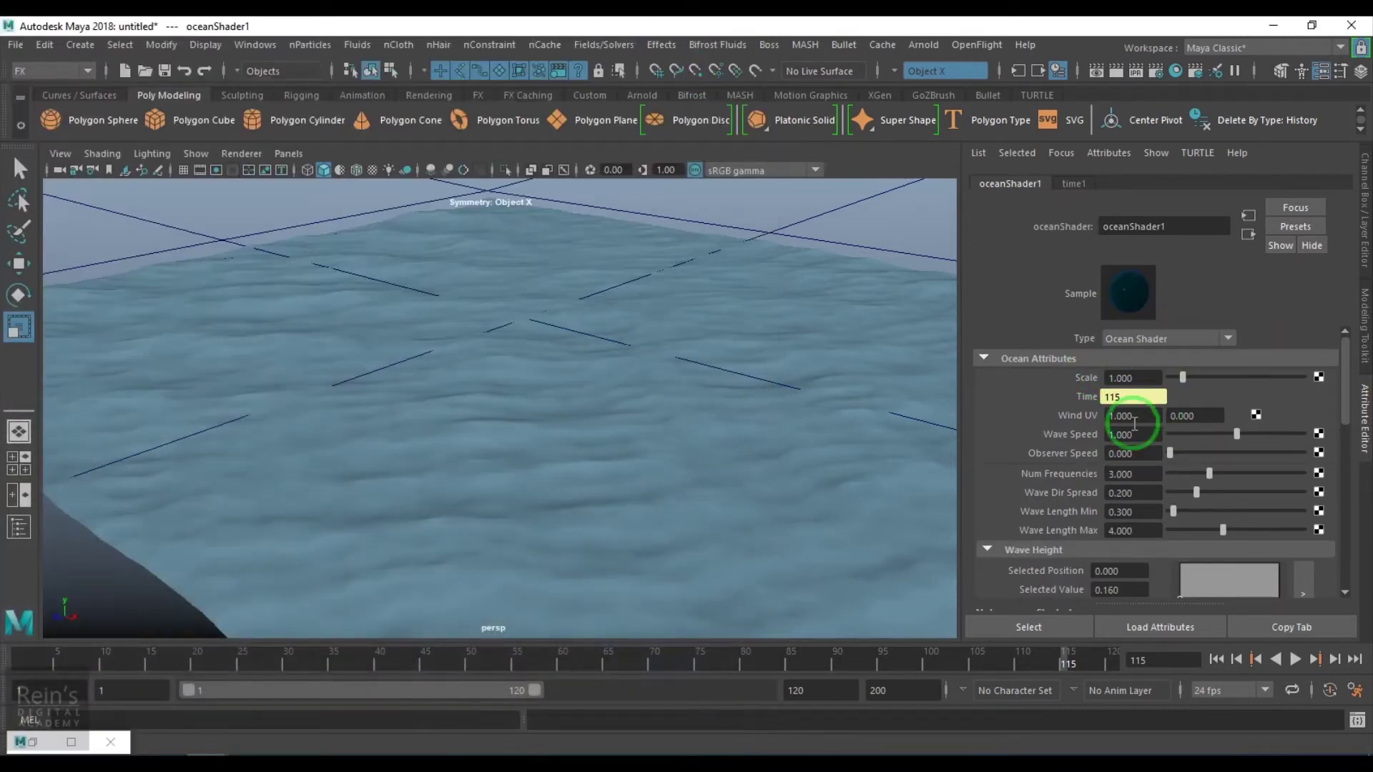
click(1227, 659)
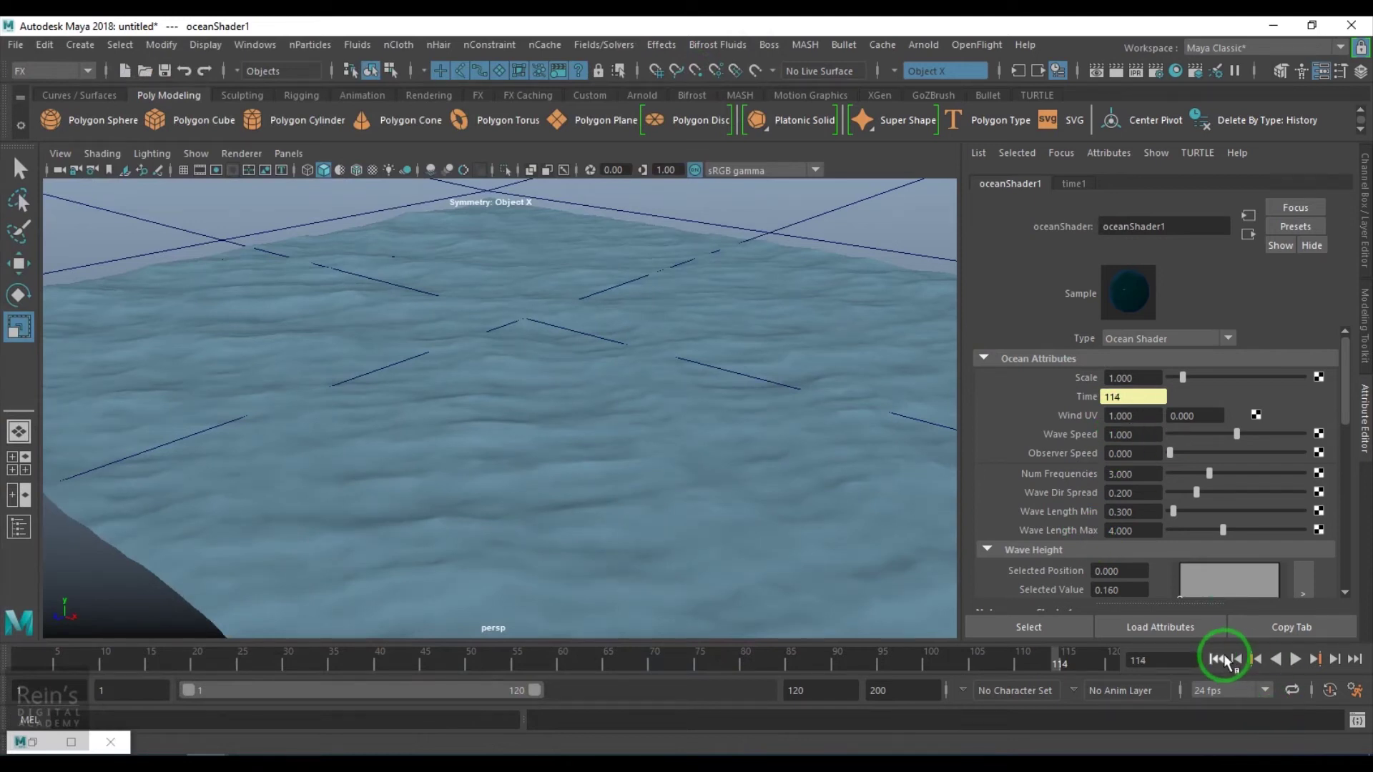
click(1218, 659)
click(1294, 659)
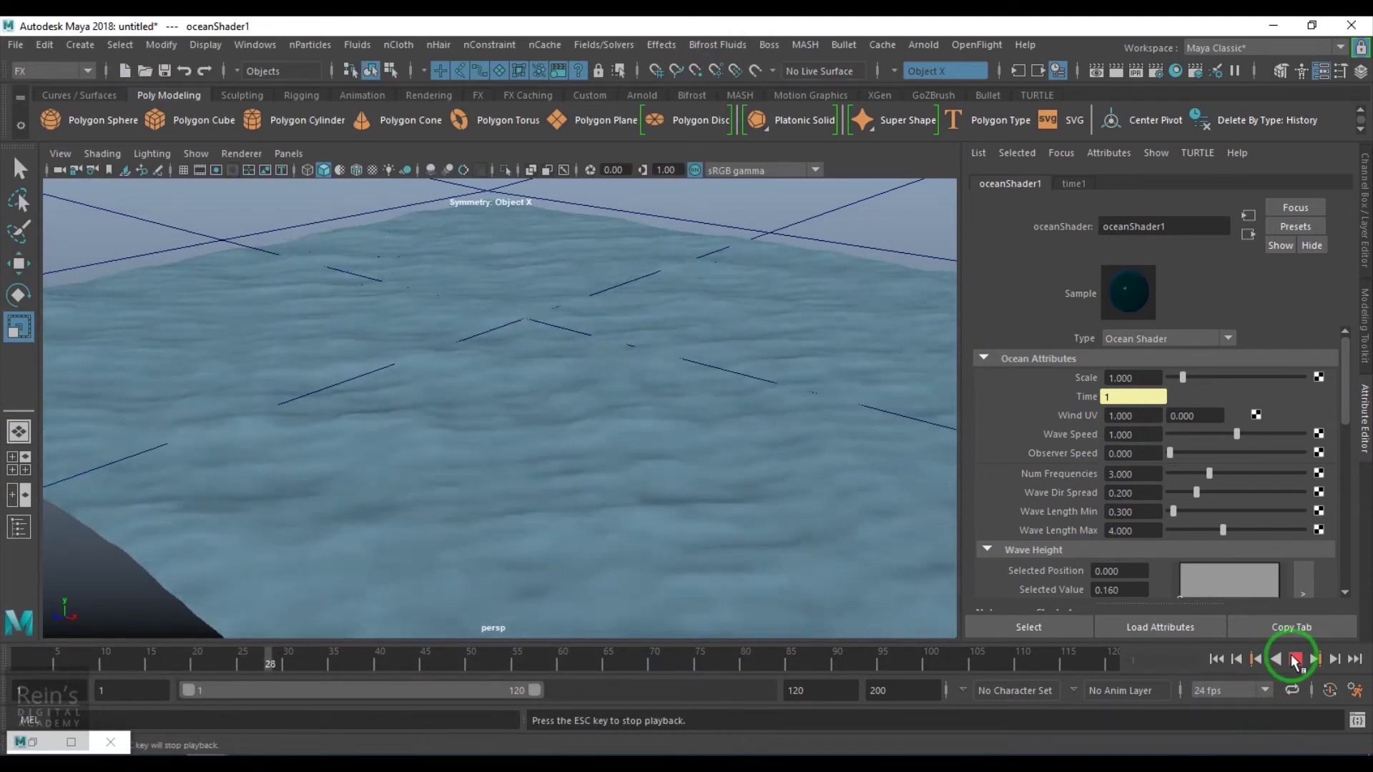
click(1294, 659)
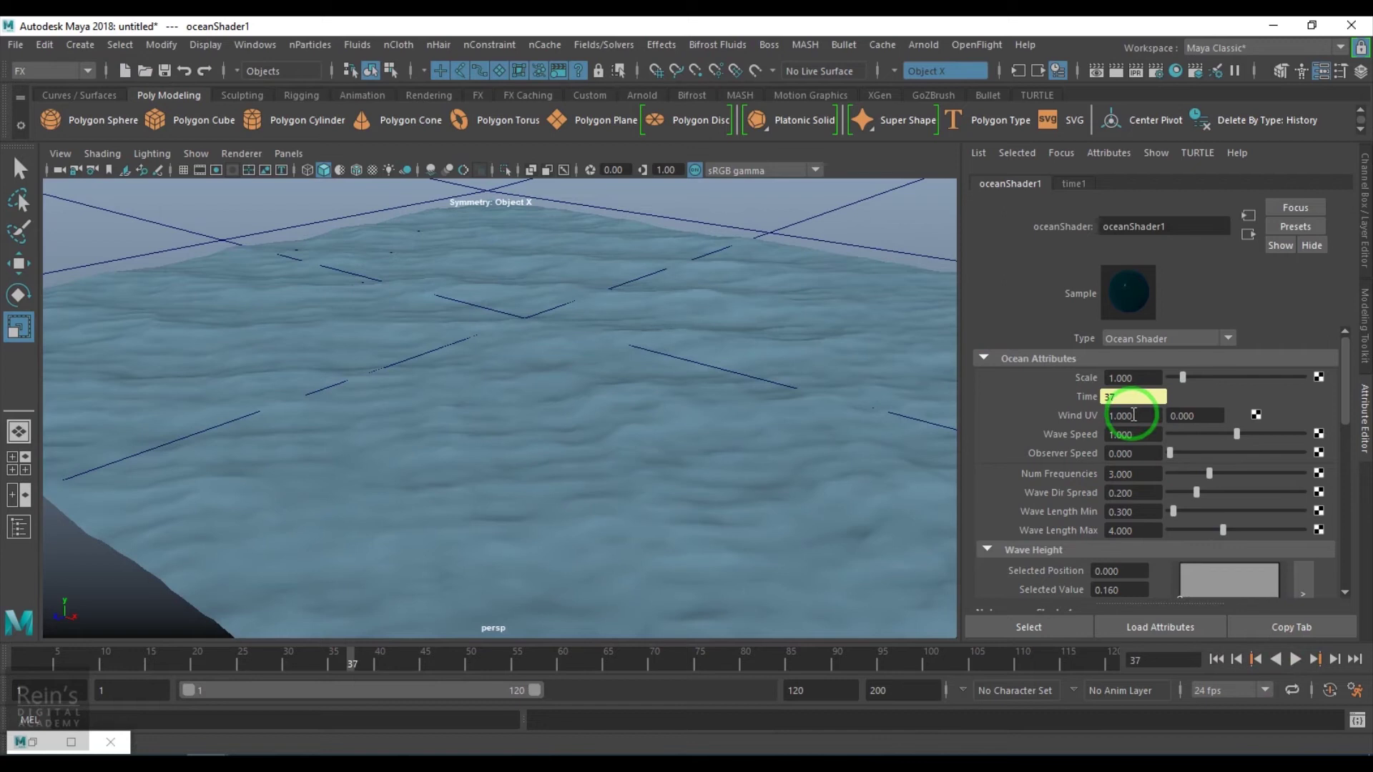
Set the first Wind UV value on oceanShader1 to 0
click(1119, 416)
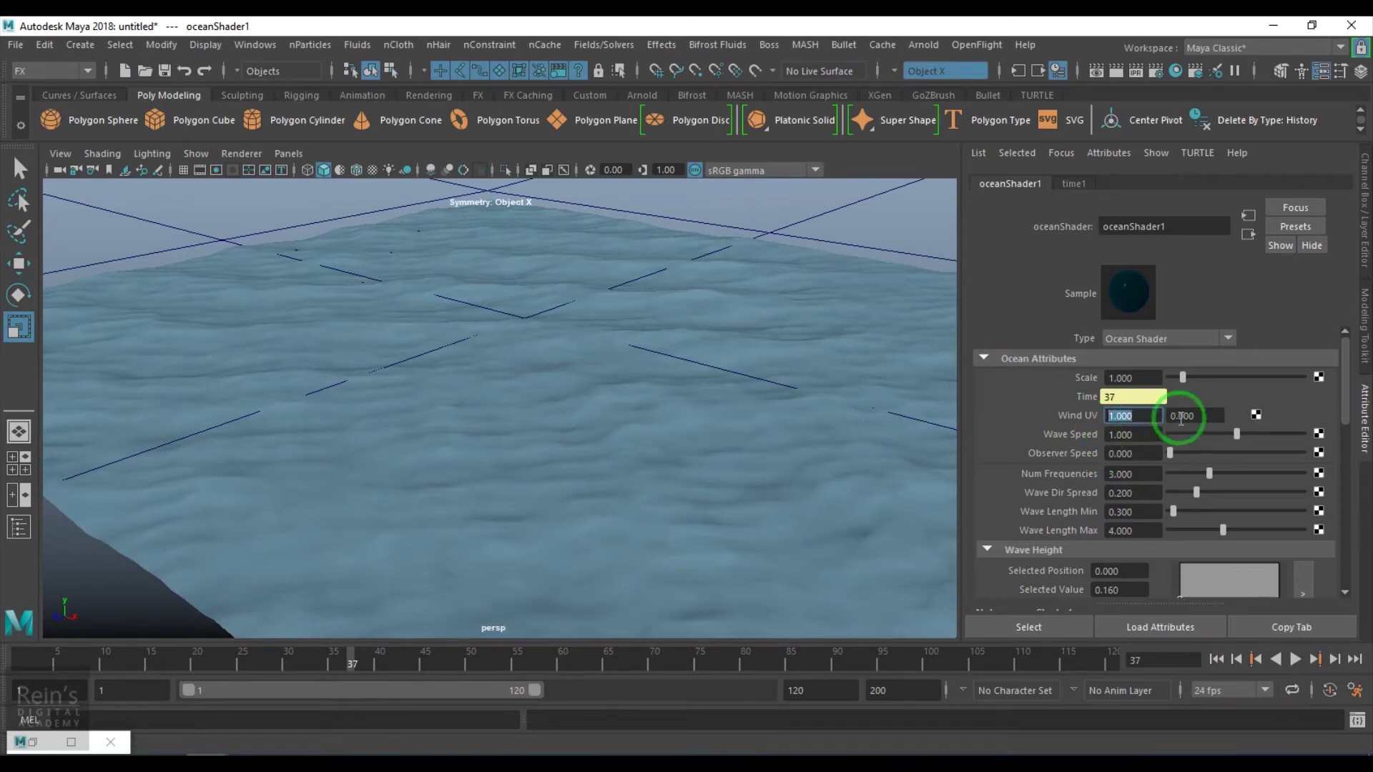
click(1181, 416)
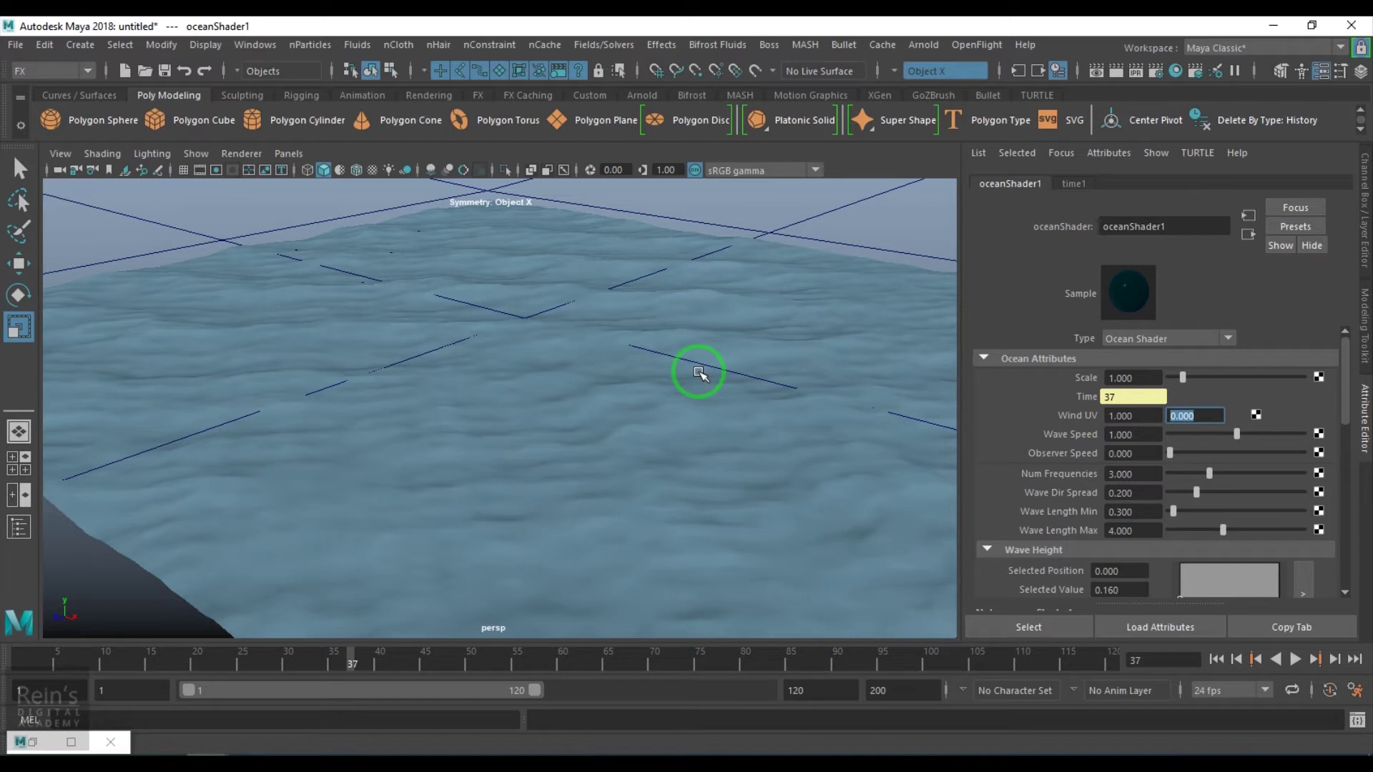
click(1133, 416)
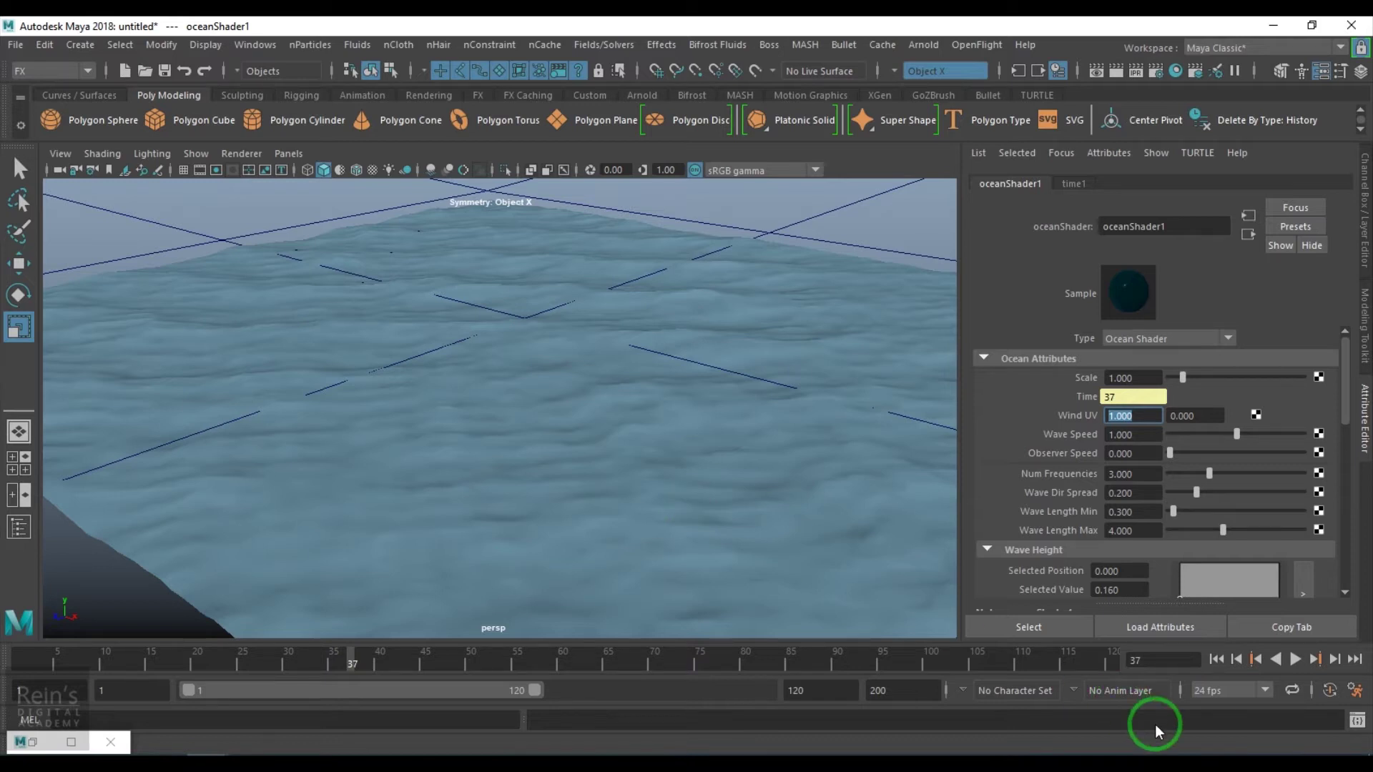
text(0)
key(Return)
Replay the ocean animation from frame 1 and restore Wind UV to 1, 0
click(1218, 659)
click(1295, 659)
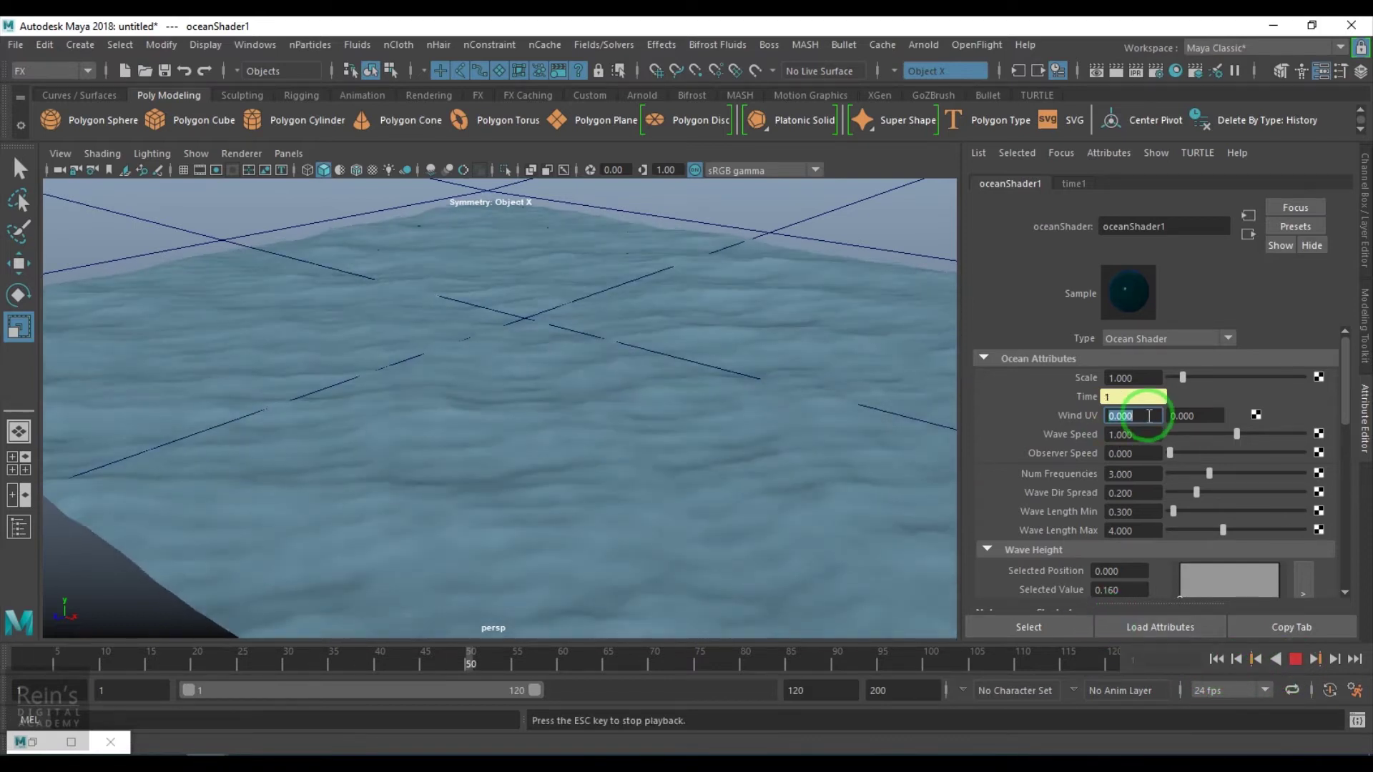
text(1)
key(Return)
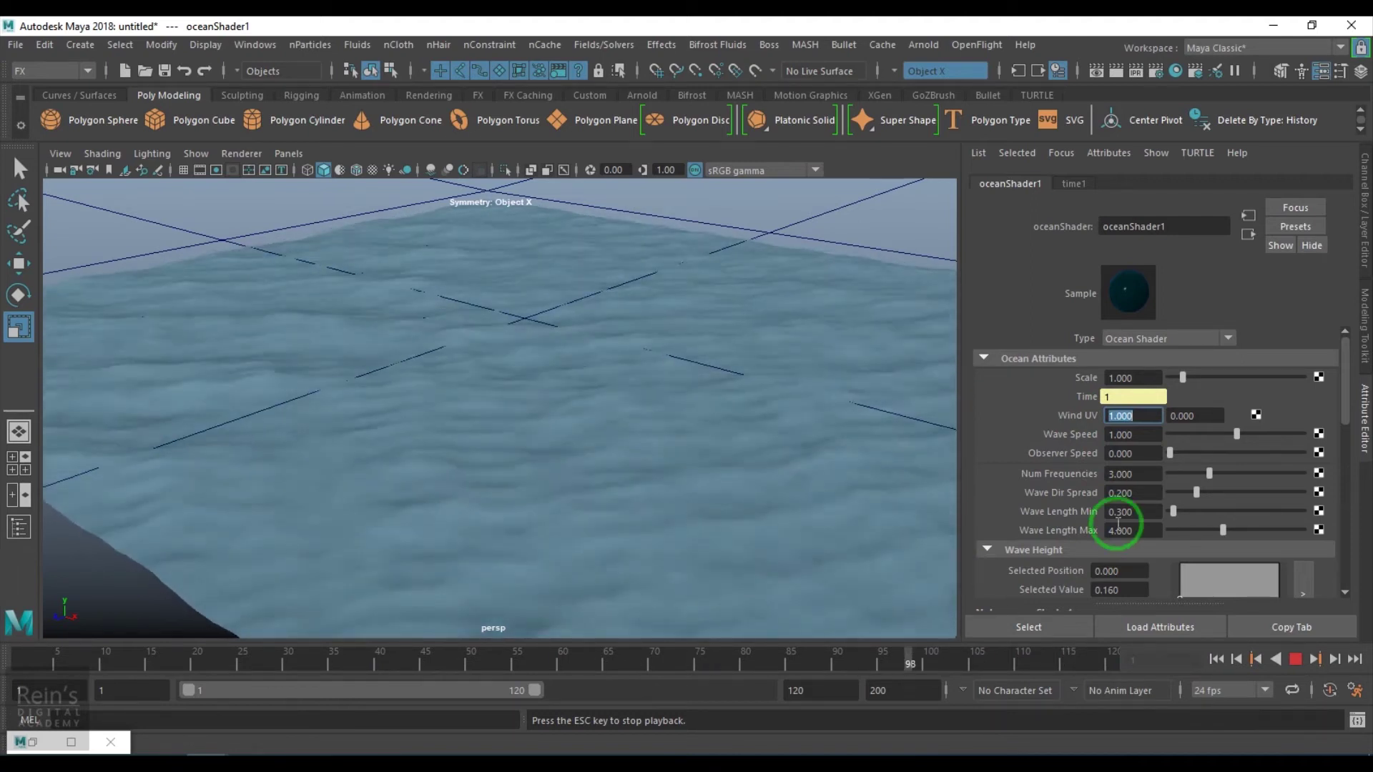
Add a Wave Height ramp point and set Wave Length Max 5, Min 0.1
scroll(1202, 533, down, 3)
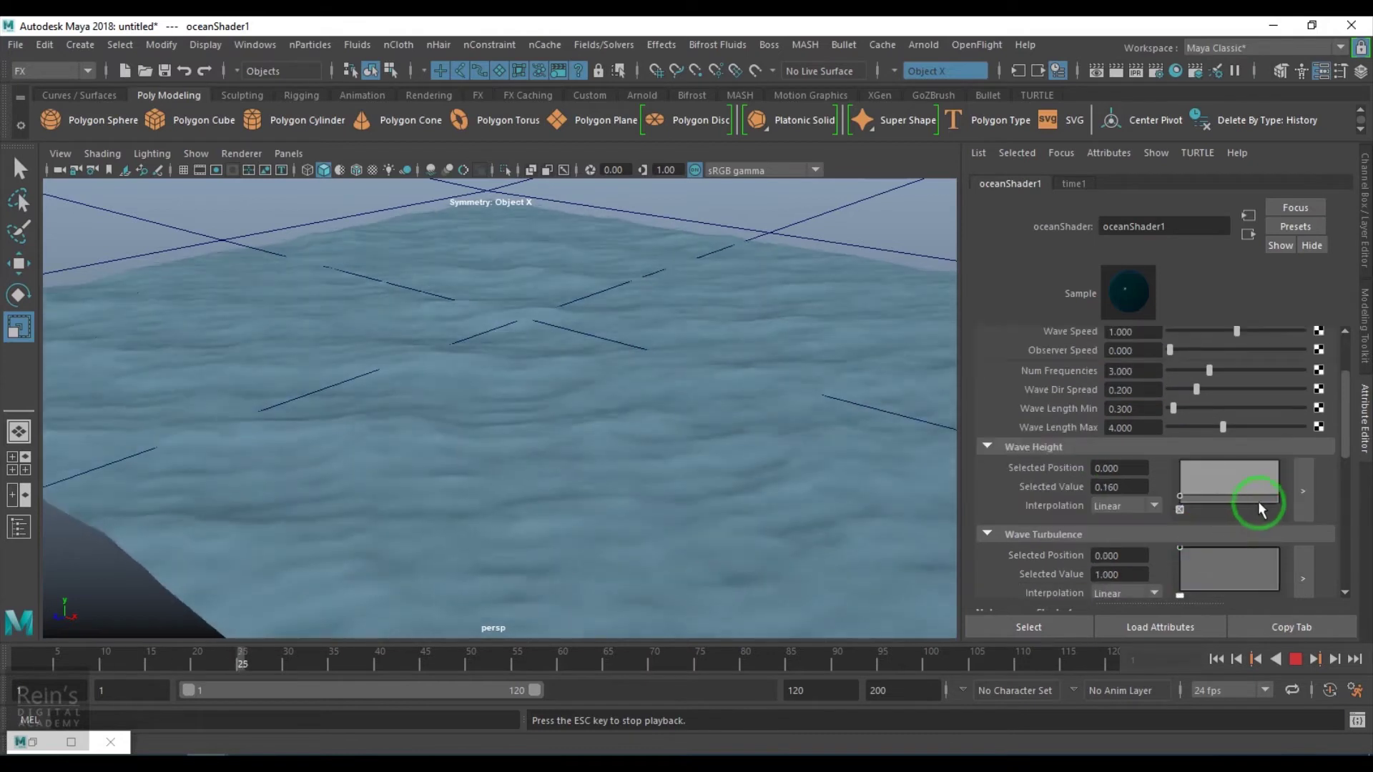
click(1279, 479)
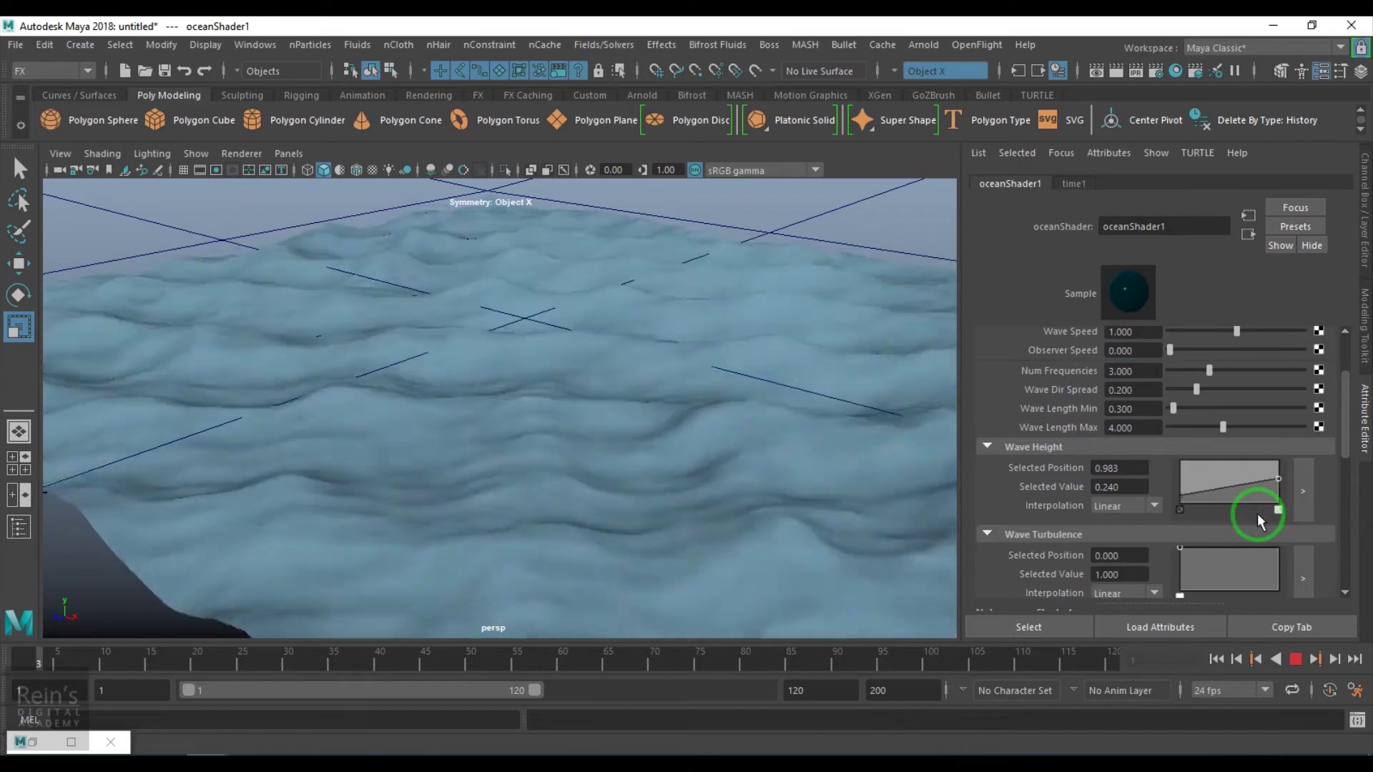
scroll(1248, 533, down, 2)
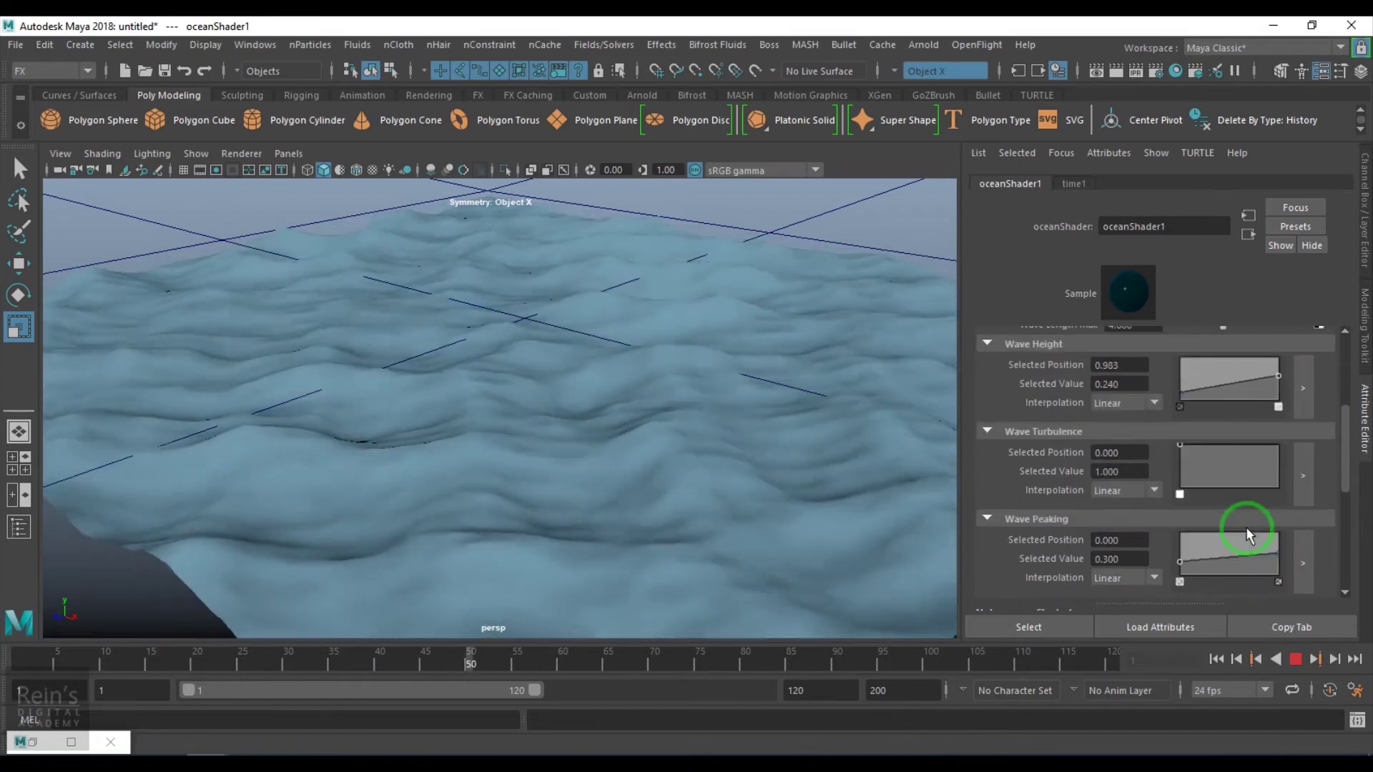
scroll(1248, 533, up, 2)
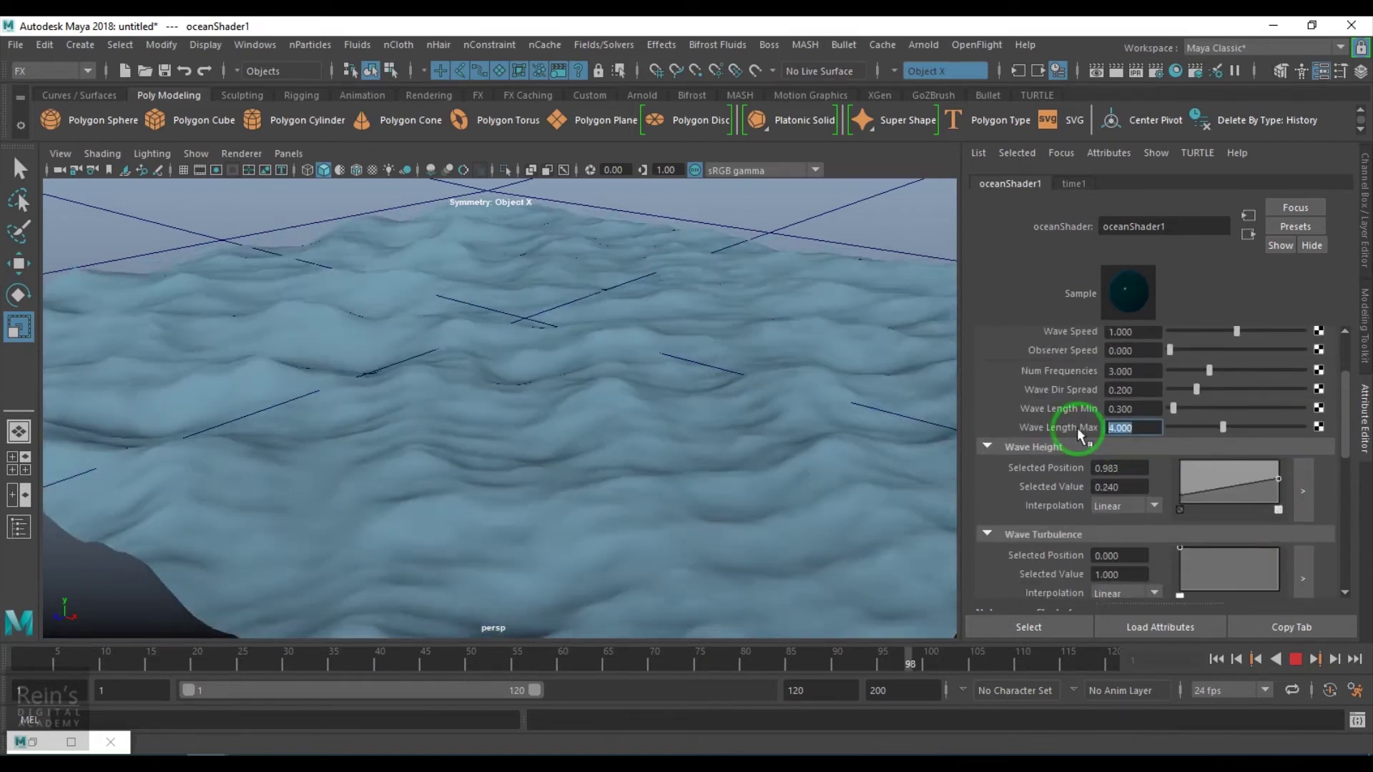
text(5)
key(Return)
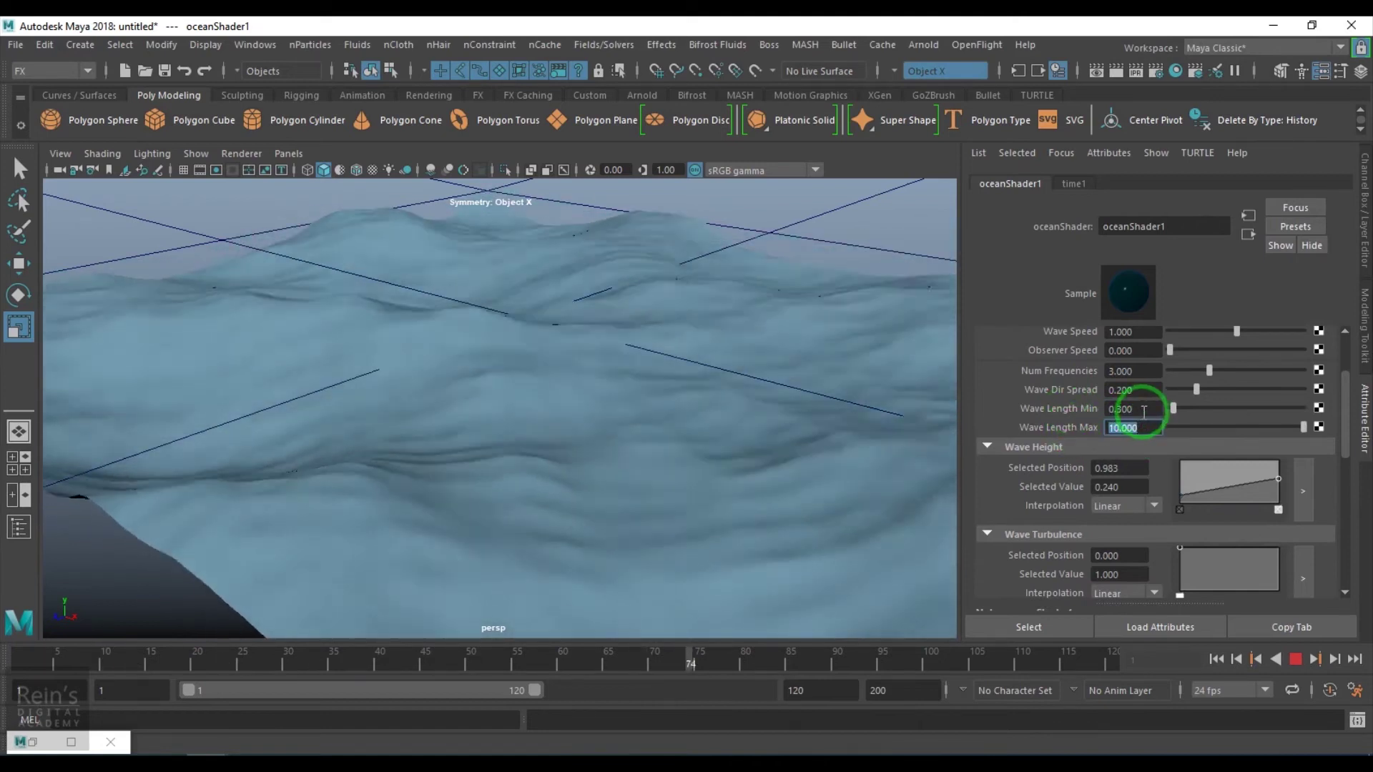
text(0.1)
key(Return)
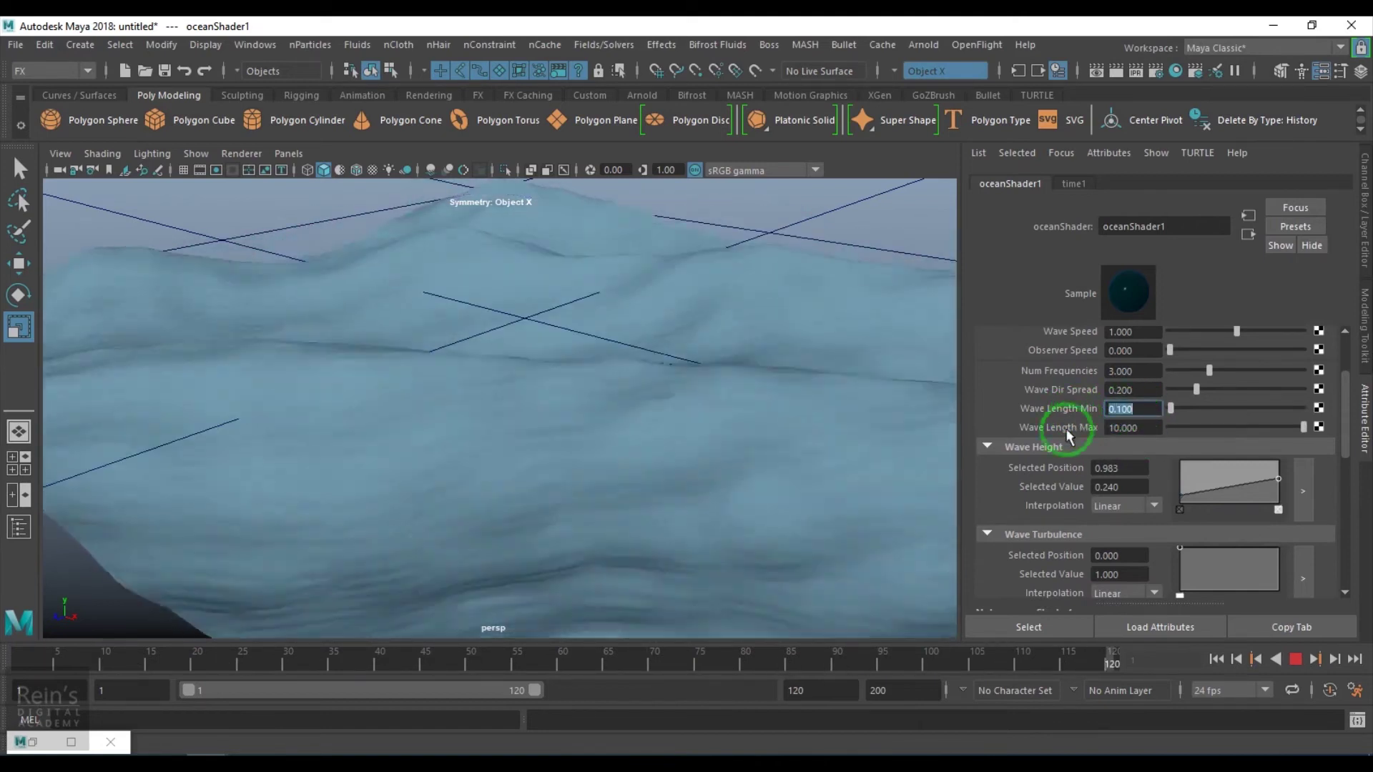
Set the animation end frame to 1500
click(815, 688)
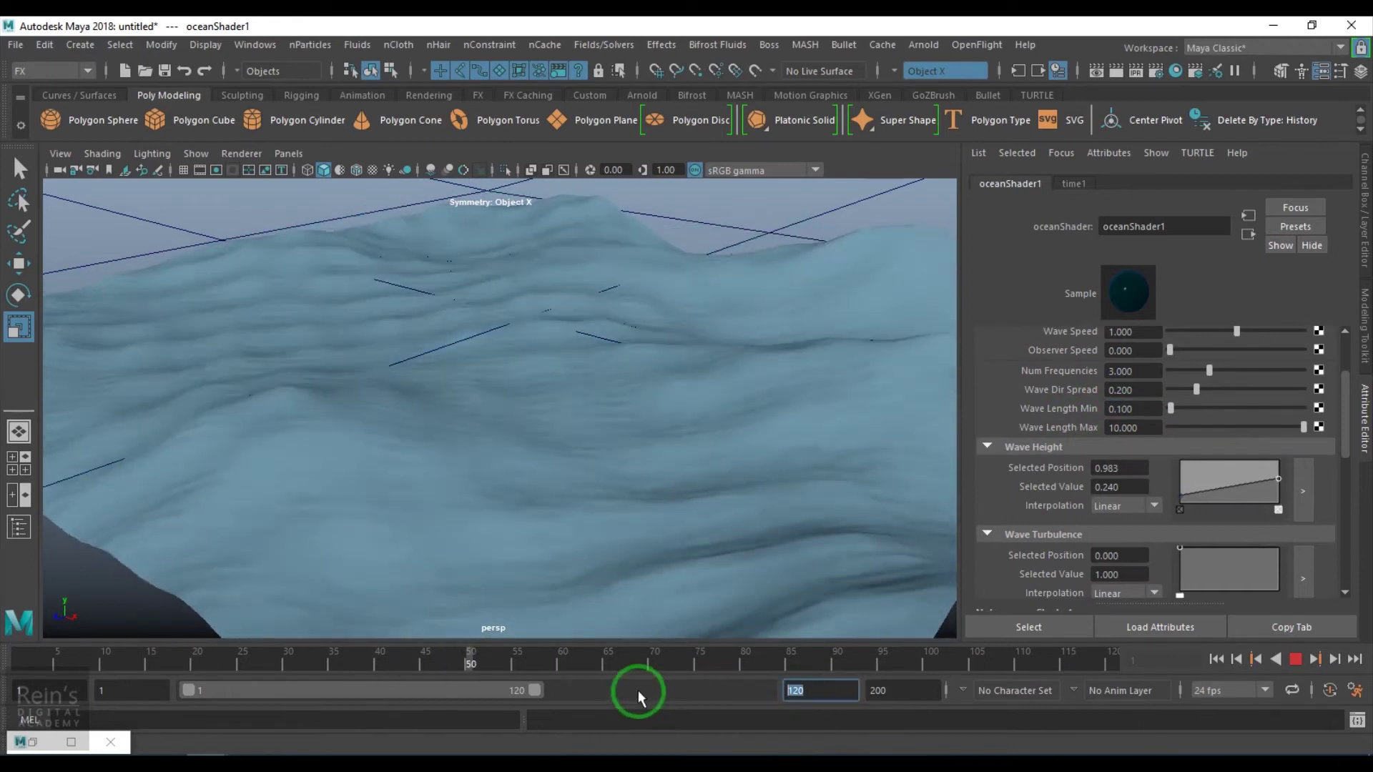
text(1500)
key(Return)
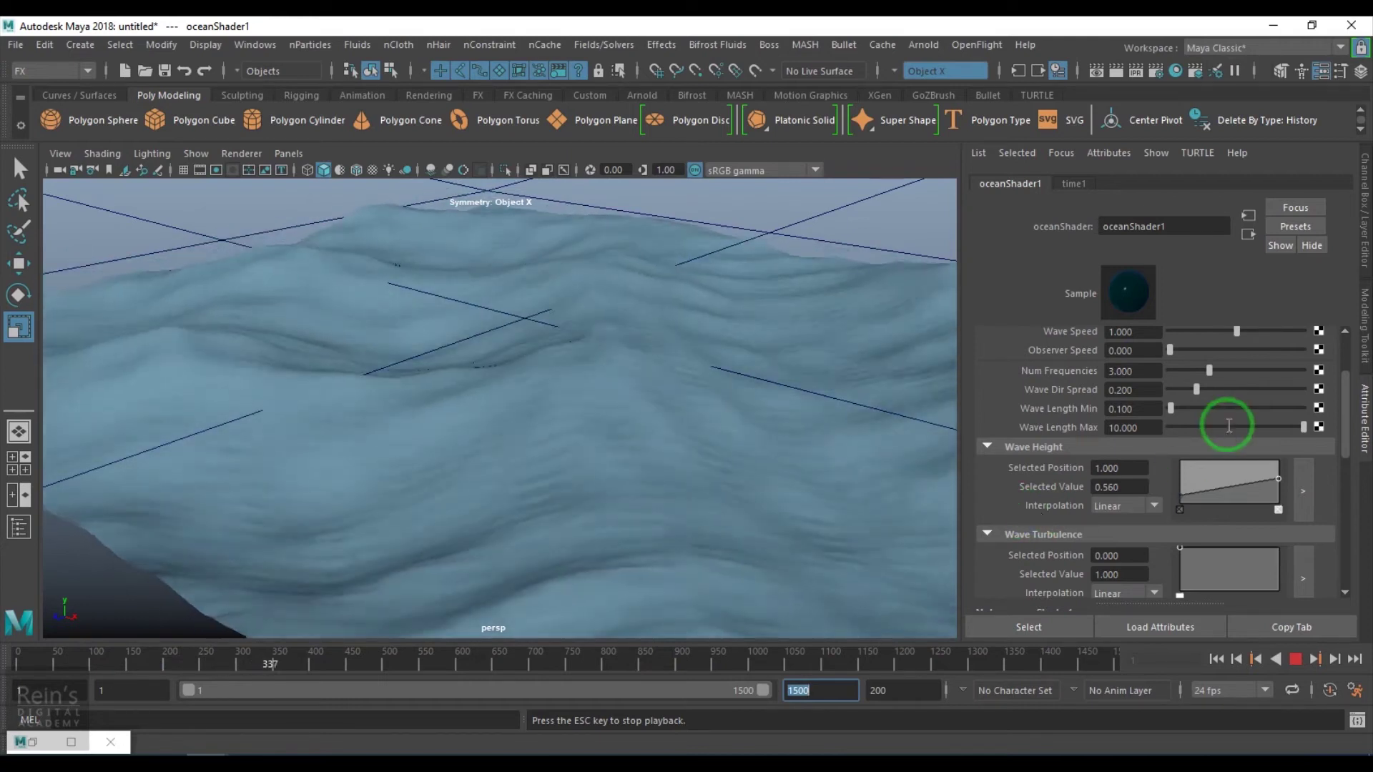
scroll(1180, 429, up, 3)
click(1133, 415)
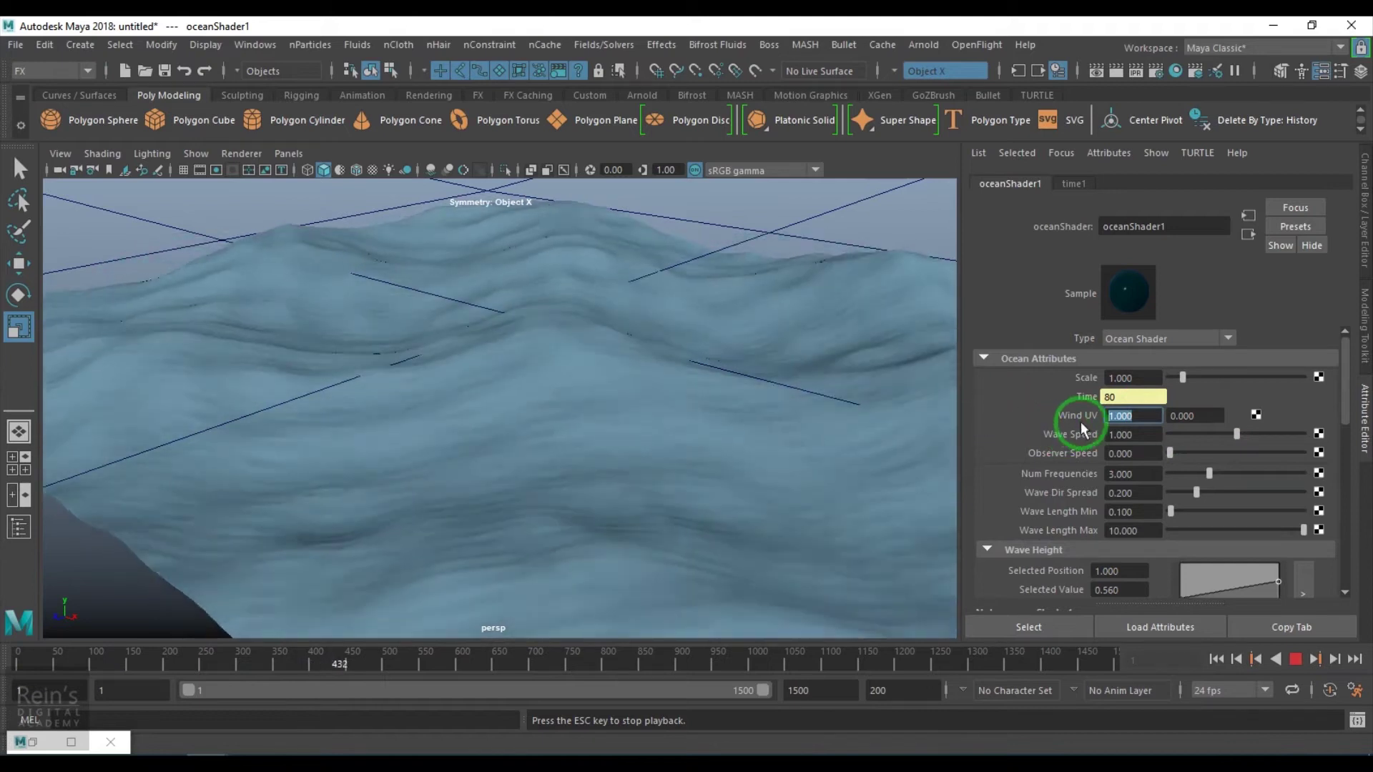
double_click(1134, 416)
text(0)
key(Return)
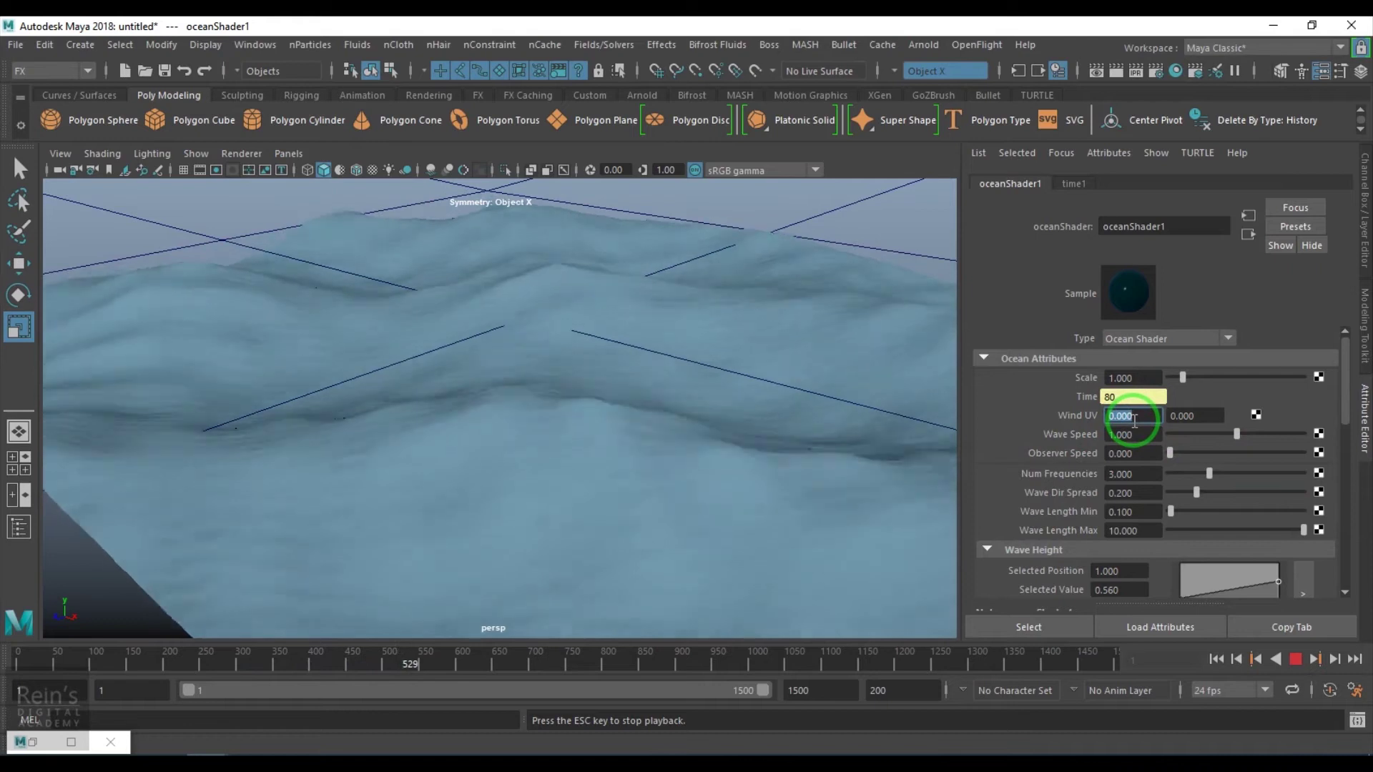
text(1)
key(Return)
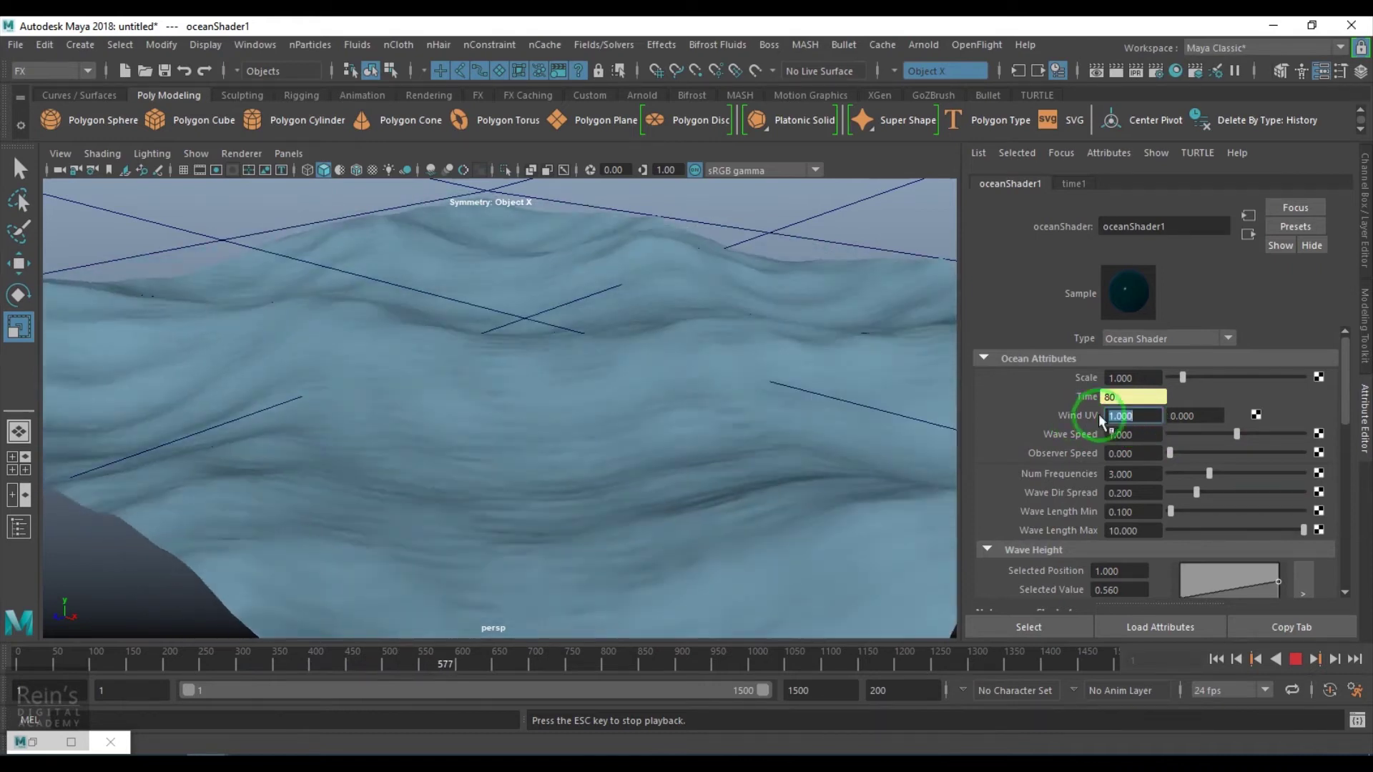
text(0)
key(Return)
click(1184, 414)
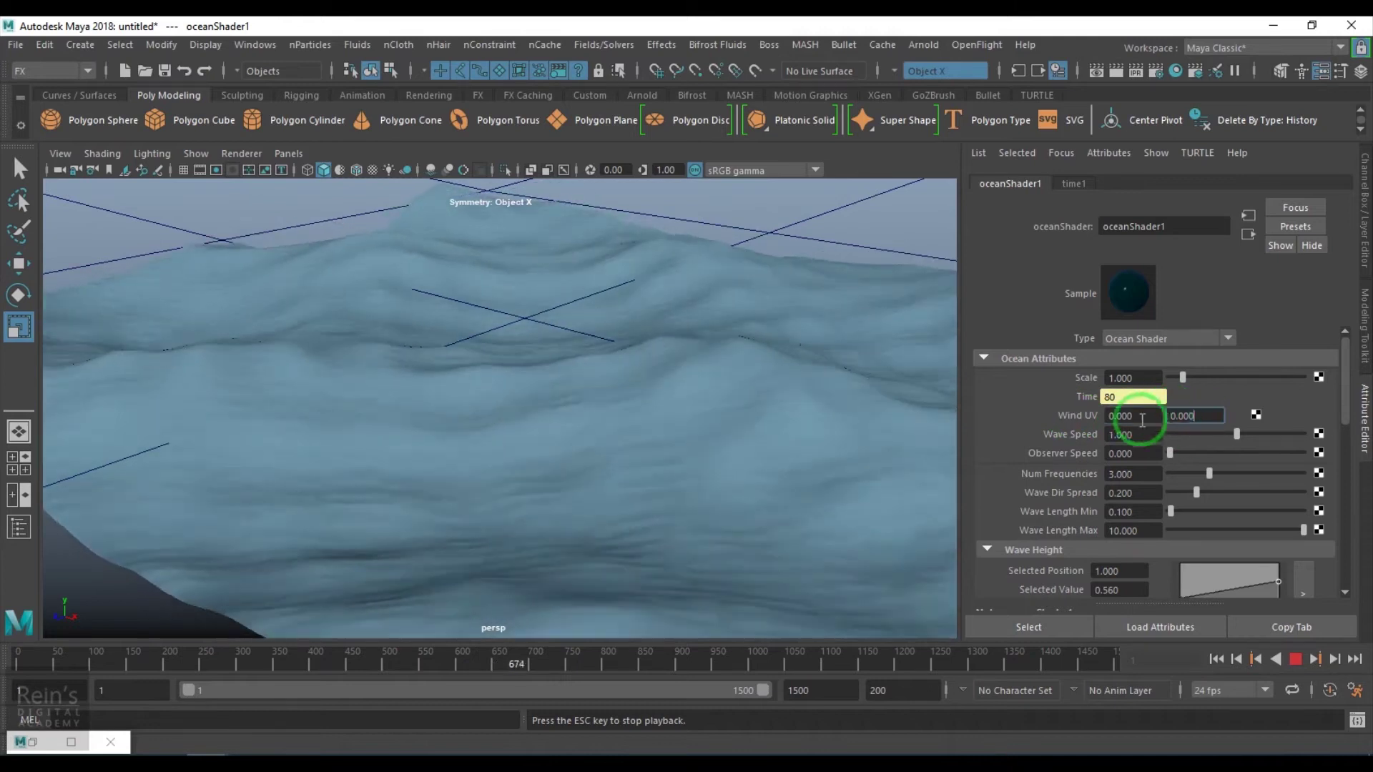
text(1)
key(Return)
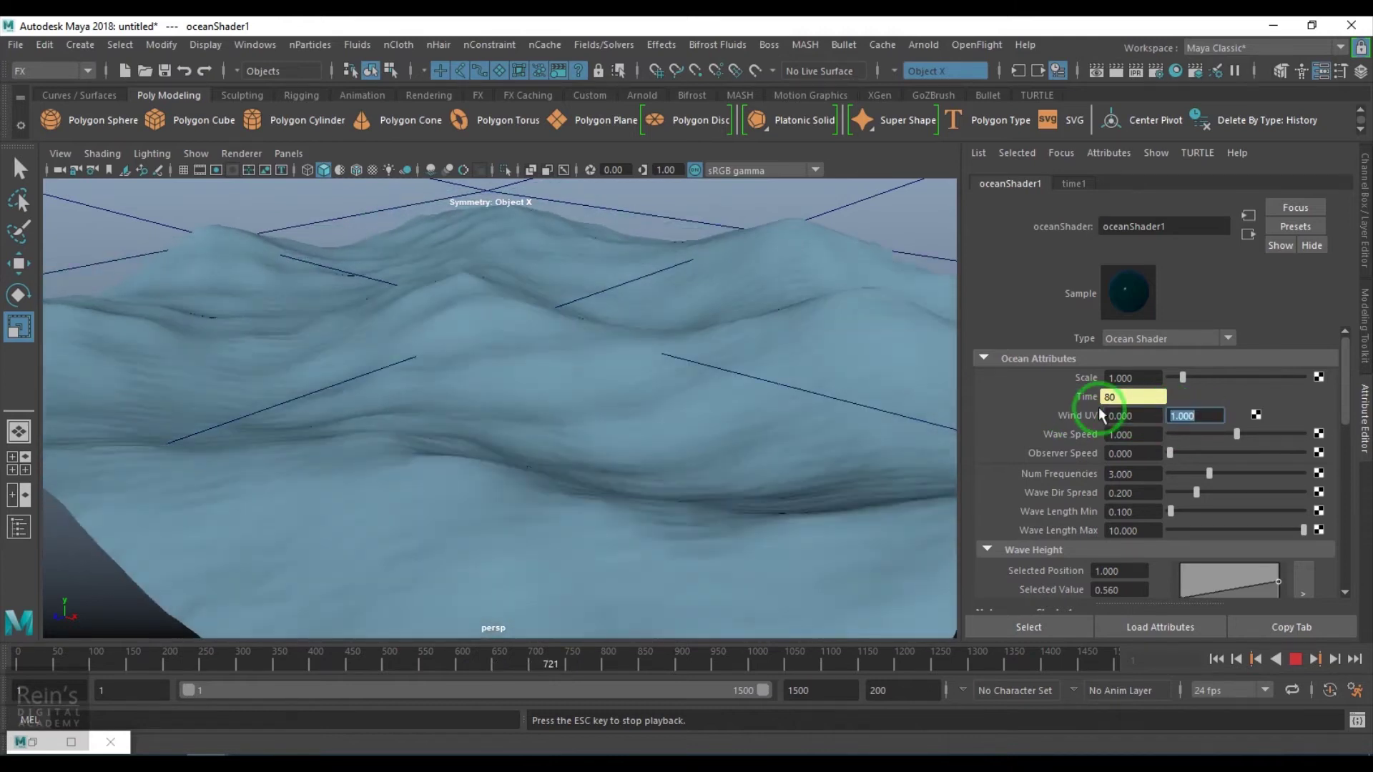
text(0)
key(Return)
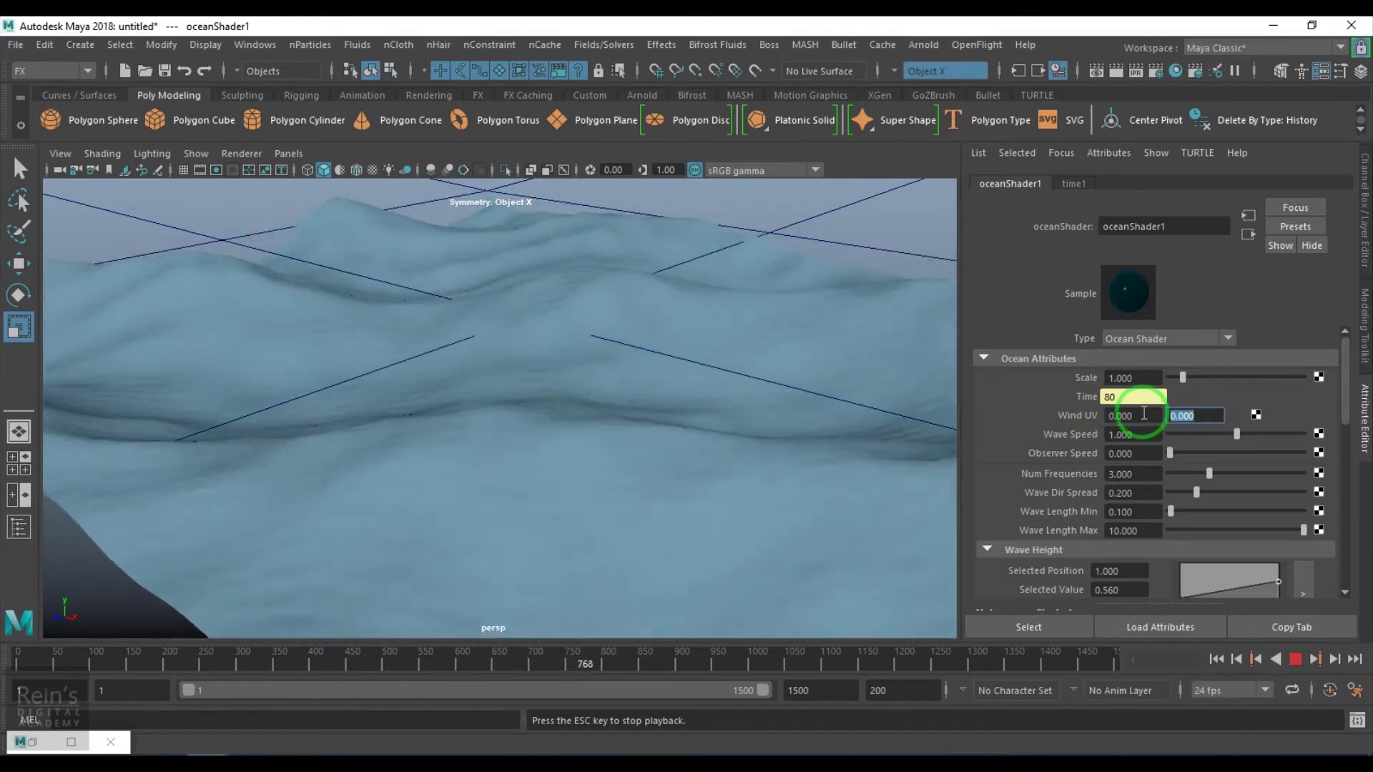
click(1129, 415)
text(1)
key(Return)
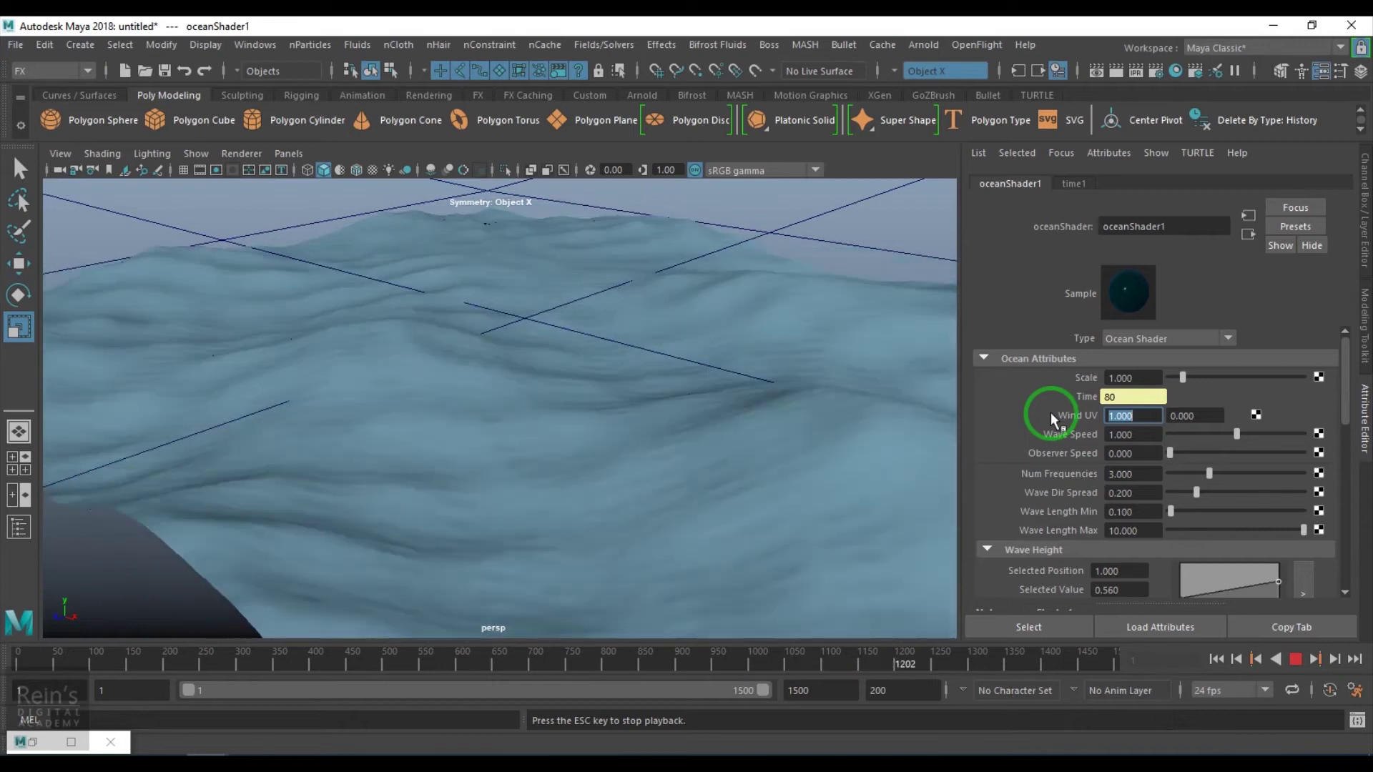
Set oceanShader1 Wave Speed to 0, then 0.1, and finally 0.2
click(1137, 435)
text(0)
key(Return)
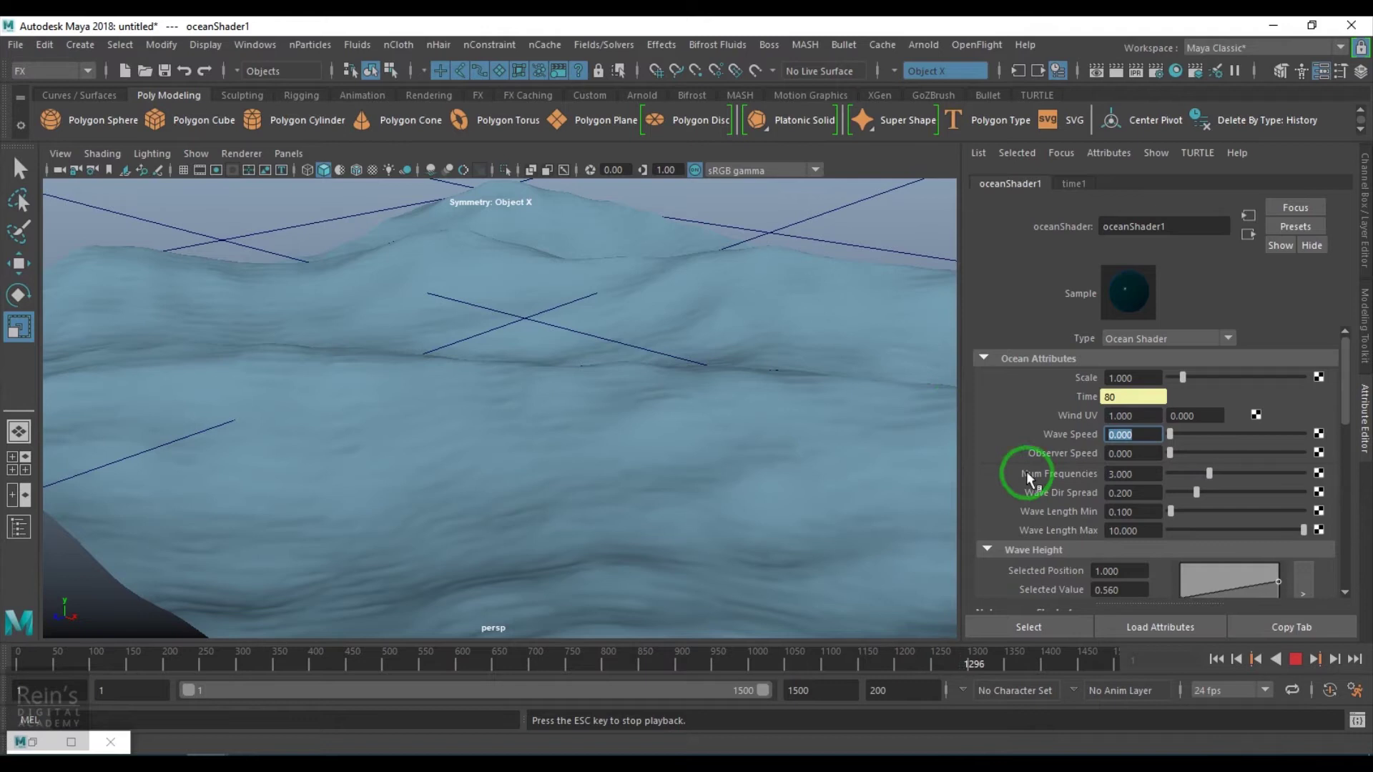
text(0.1)
key(Return)
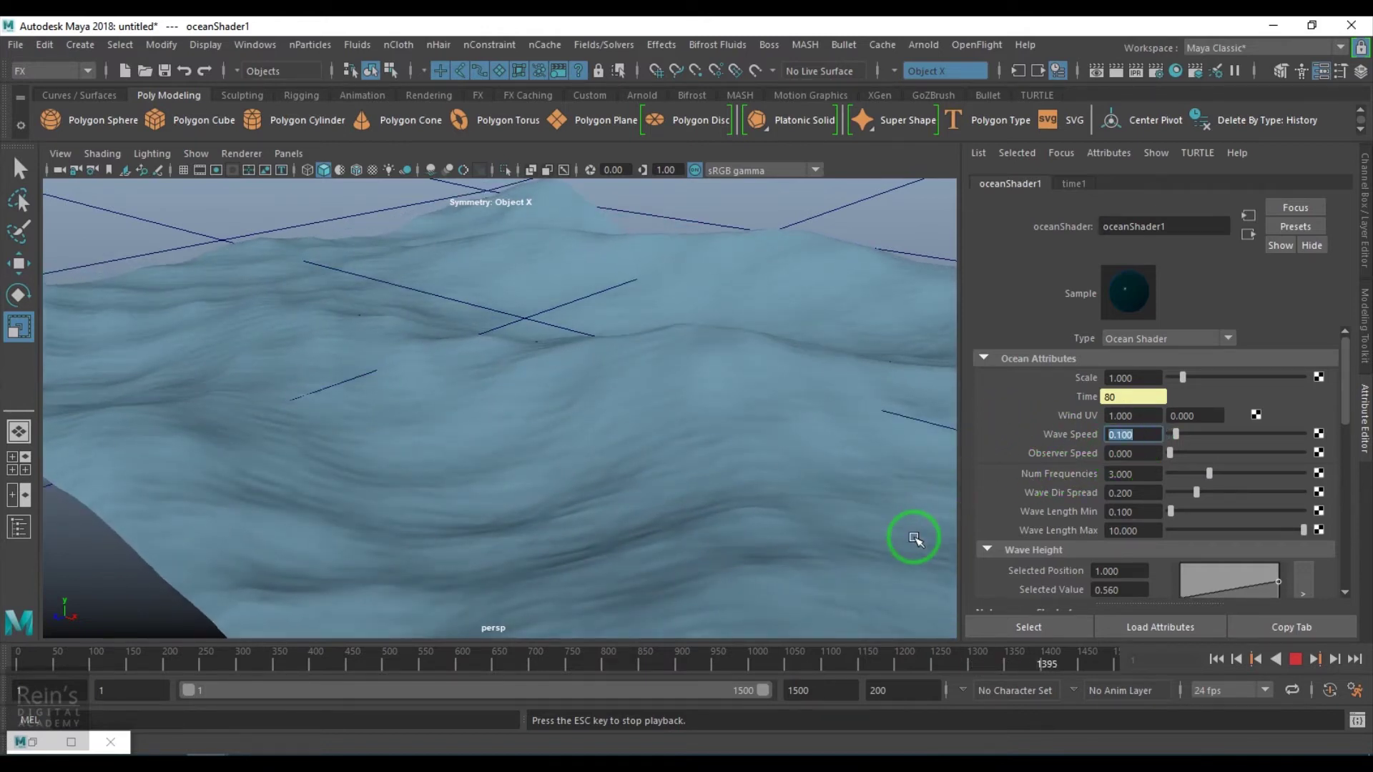
text(0.2)
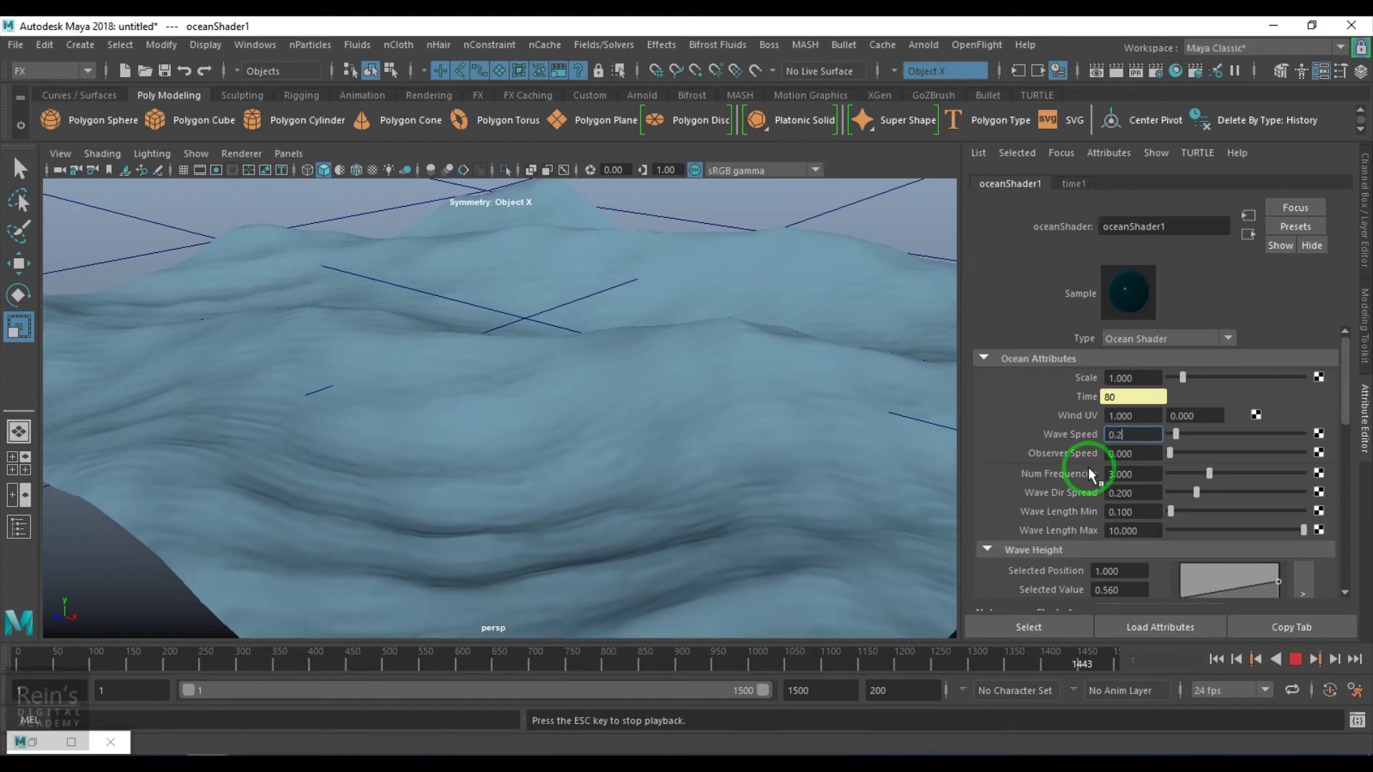
key(Return)
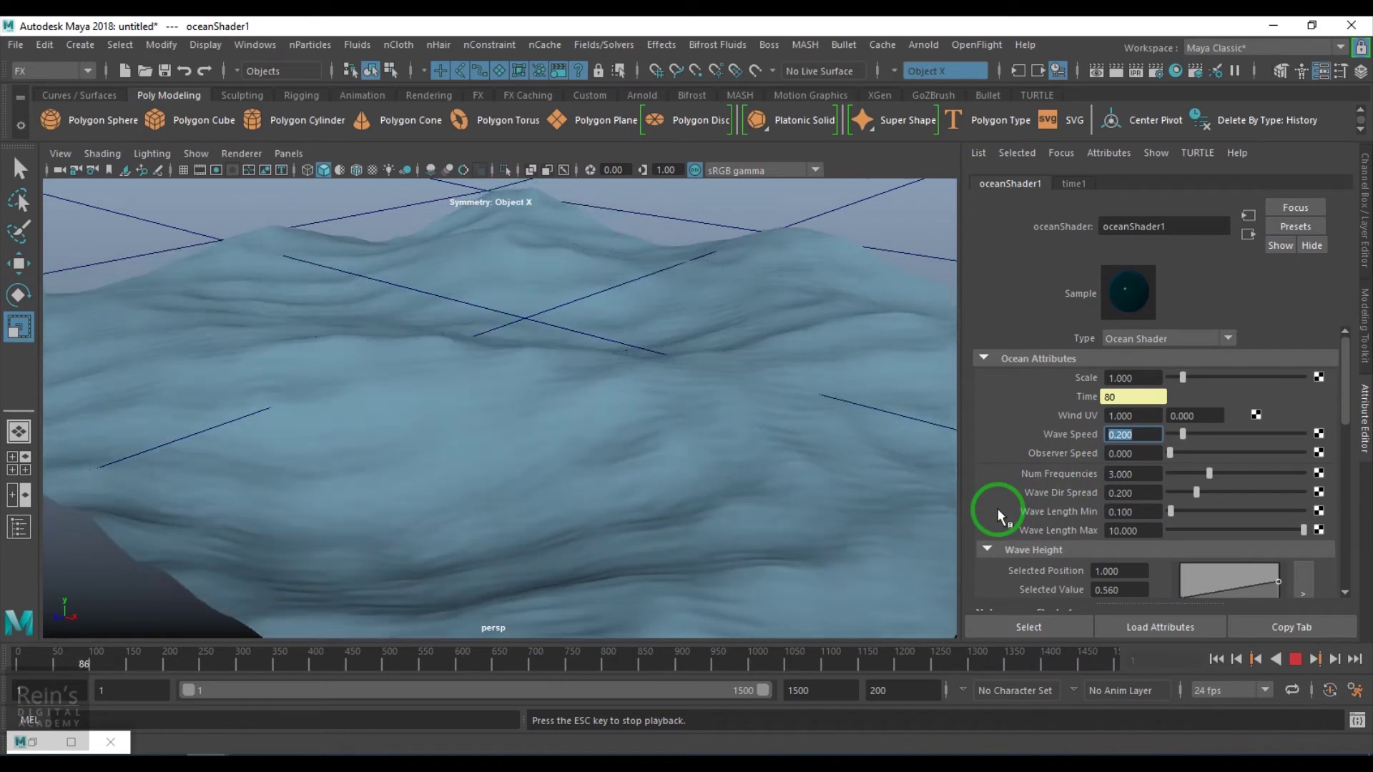
Set the first Wind UV value to 0
double_click(1127, 416)
text(0)
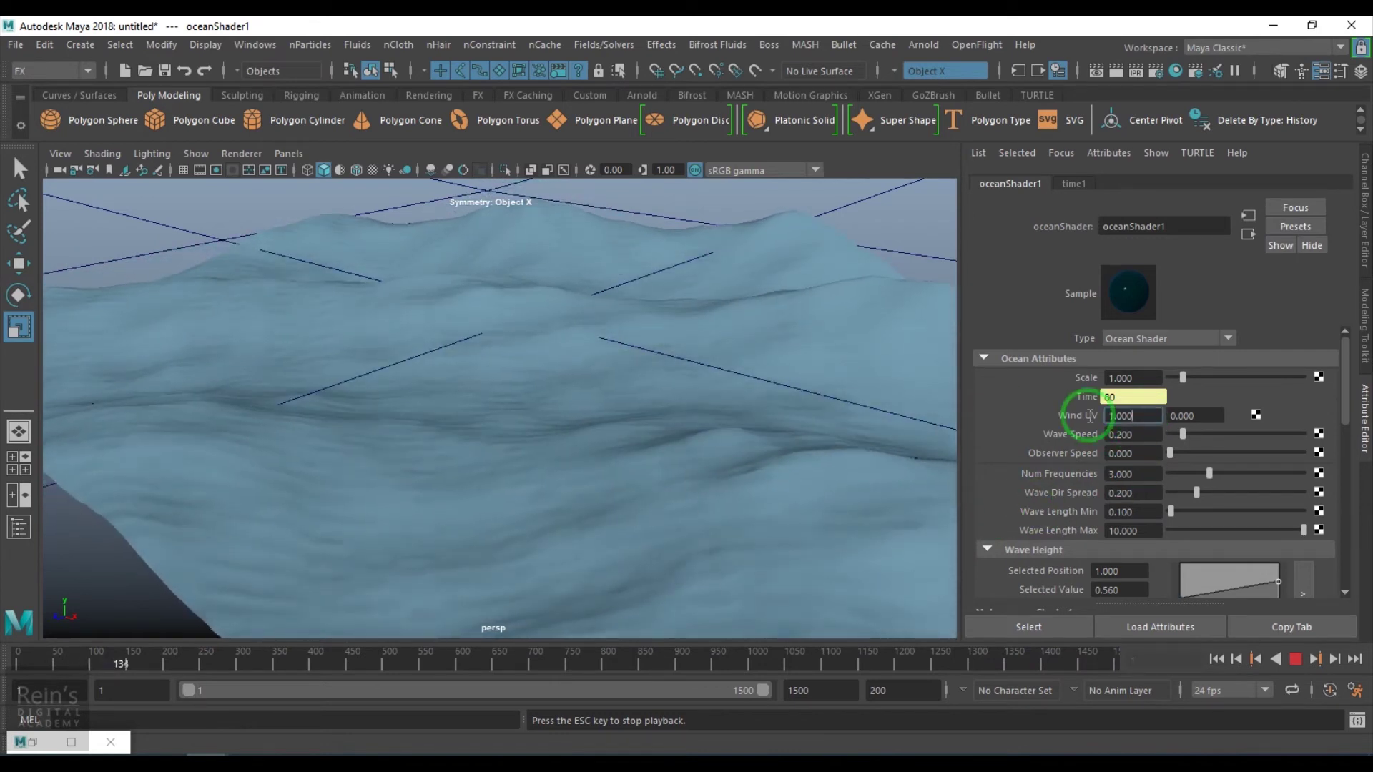
key(Return)
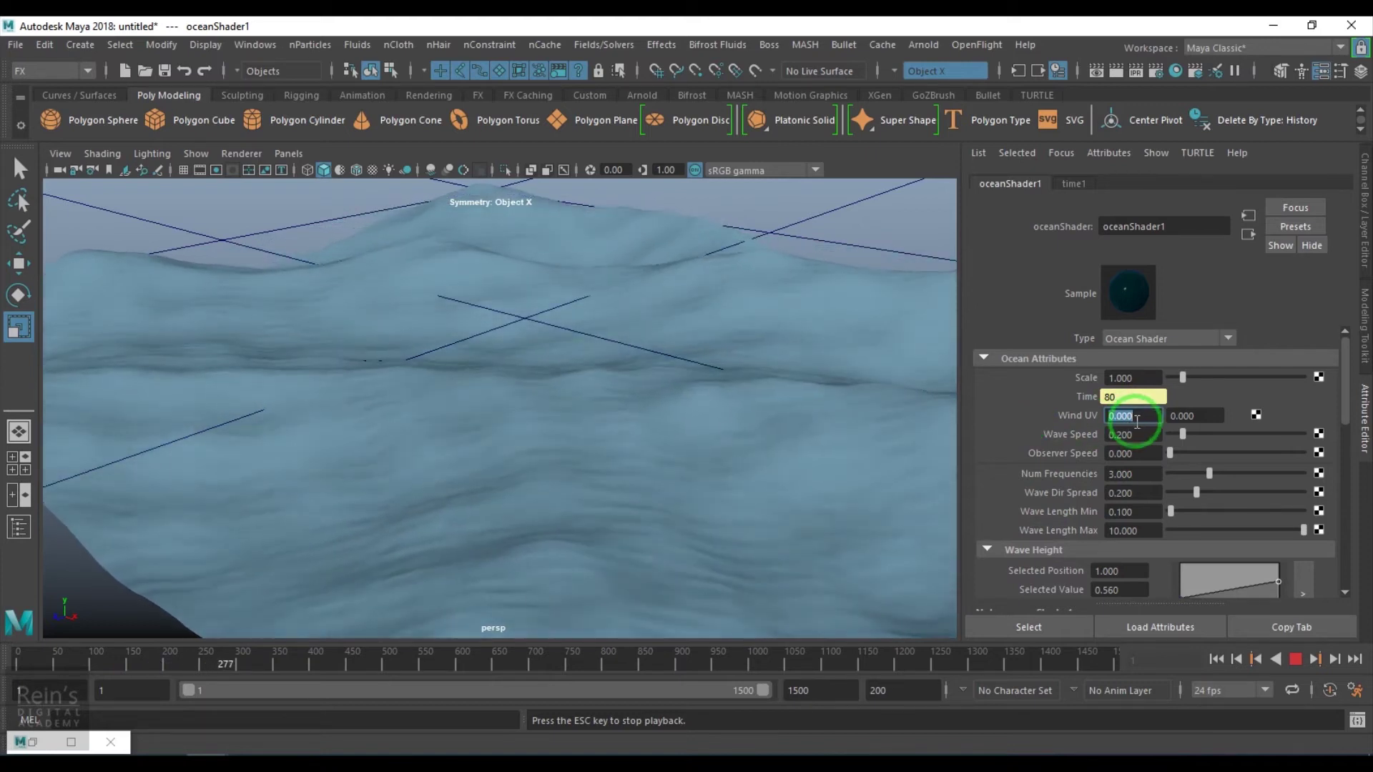
drag(1133, 416, 1120, 416)
Set the second Wind UV value to 1, try 0, return to 1, and preview Observer Speed
click(1195, 415)
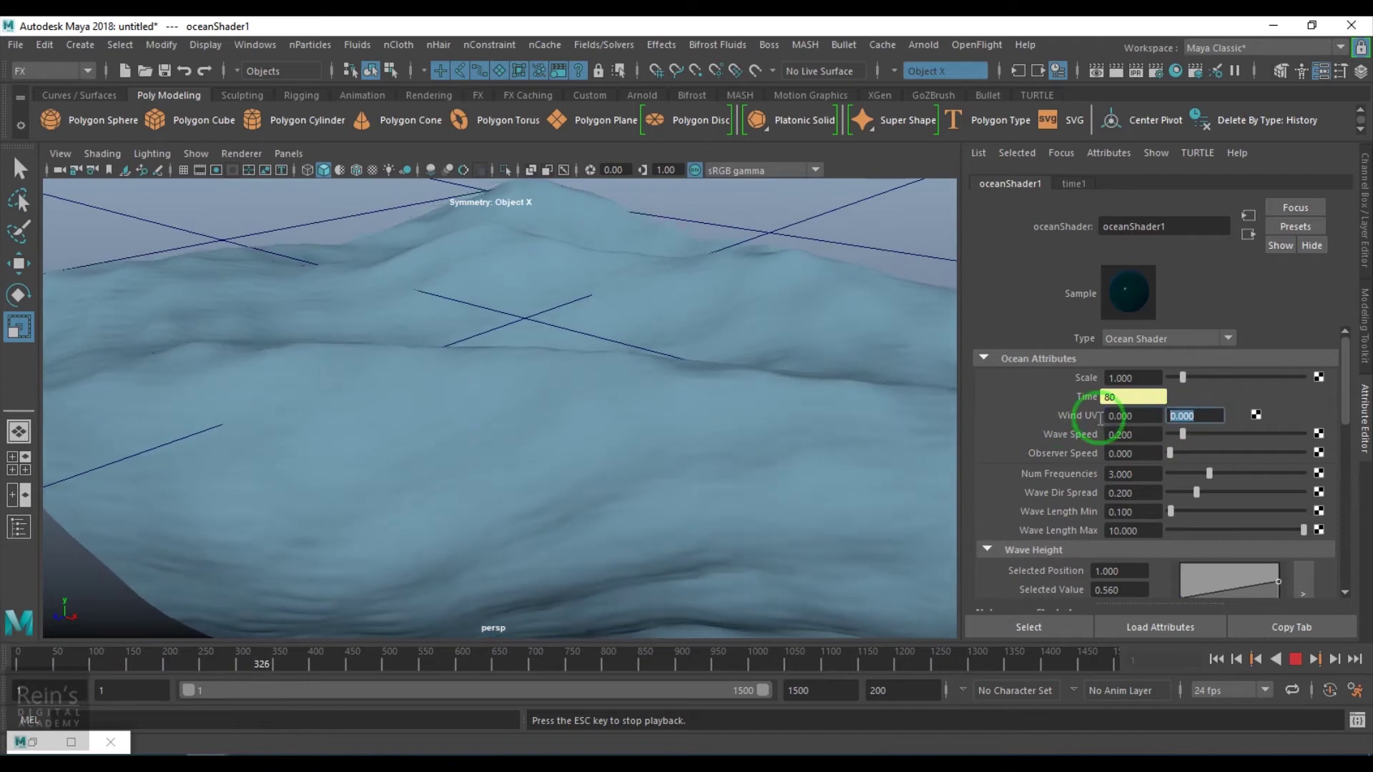
text(1)
key(Return)
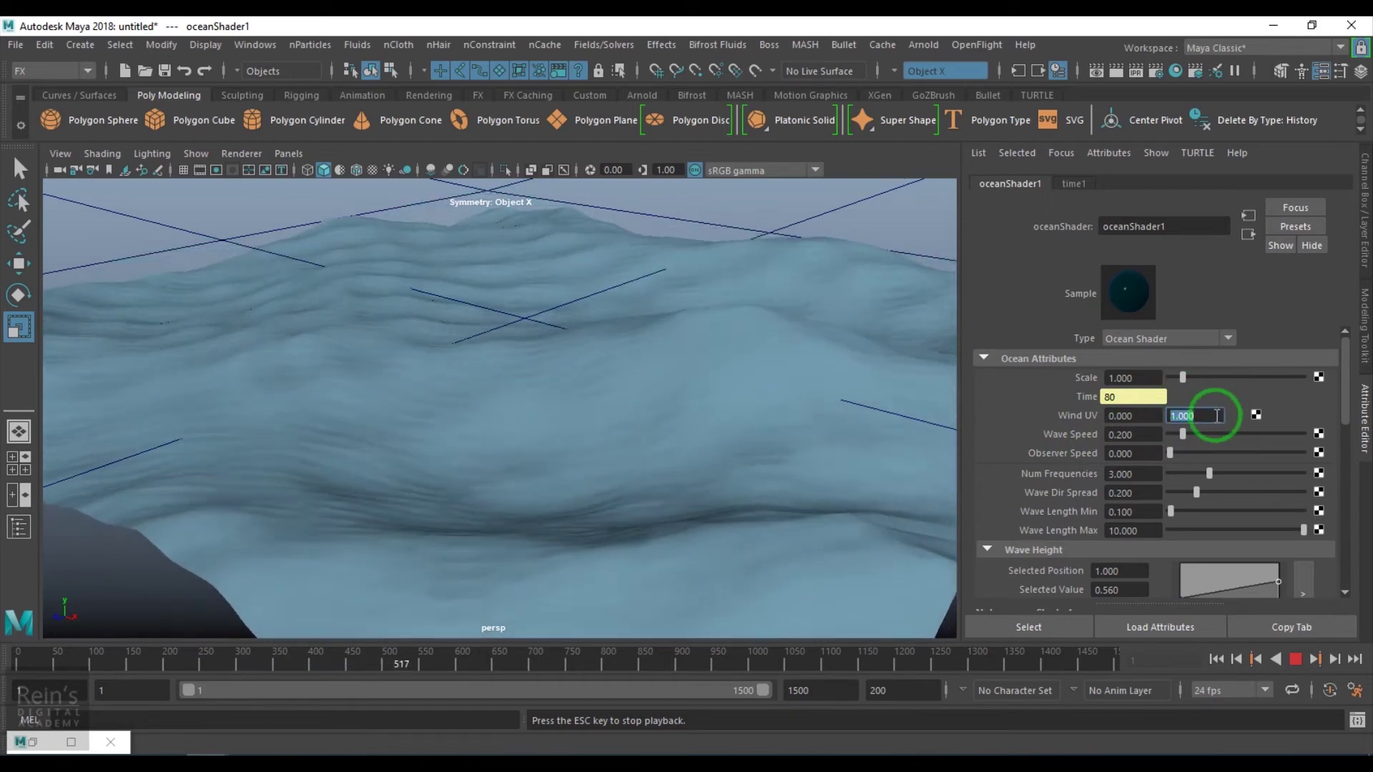
text(0)
key(Return)
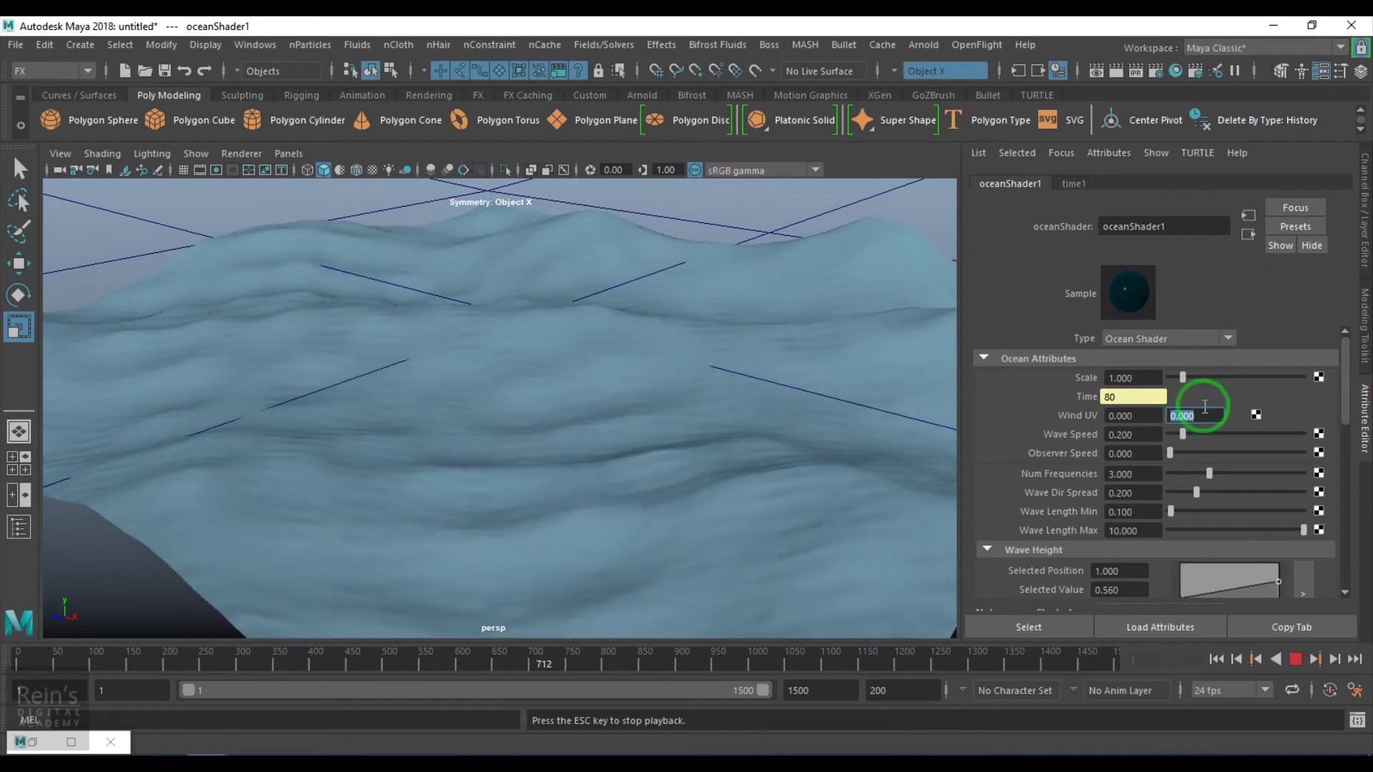
text(1)
key(Return)
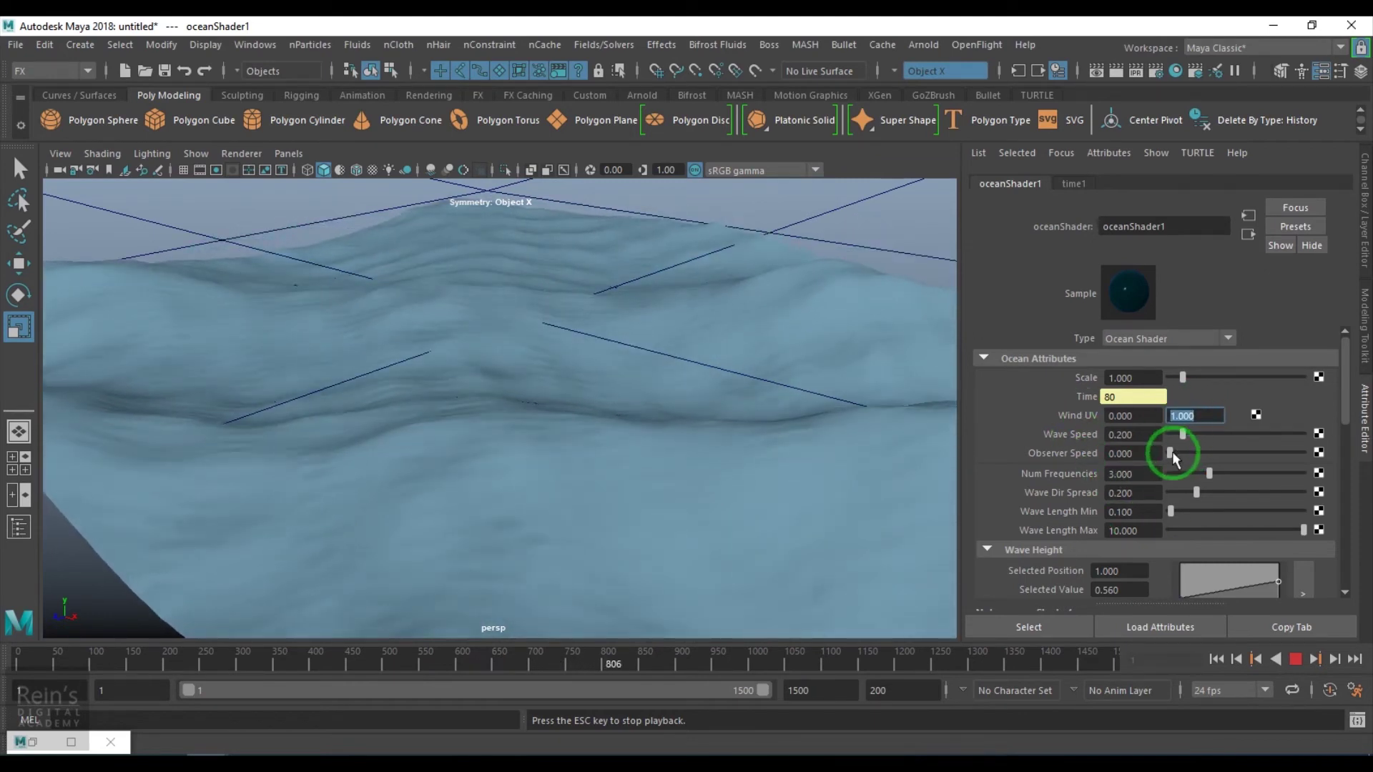
drag(1172, 452, 1143, 455)
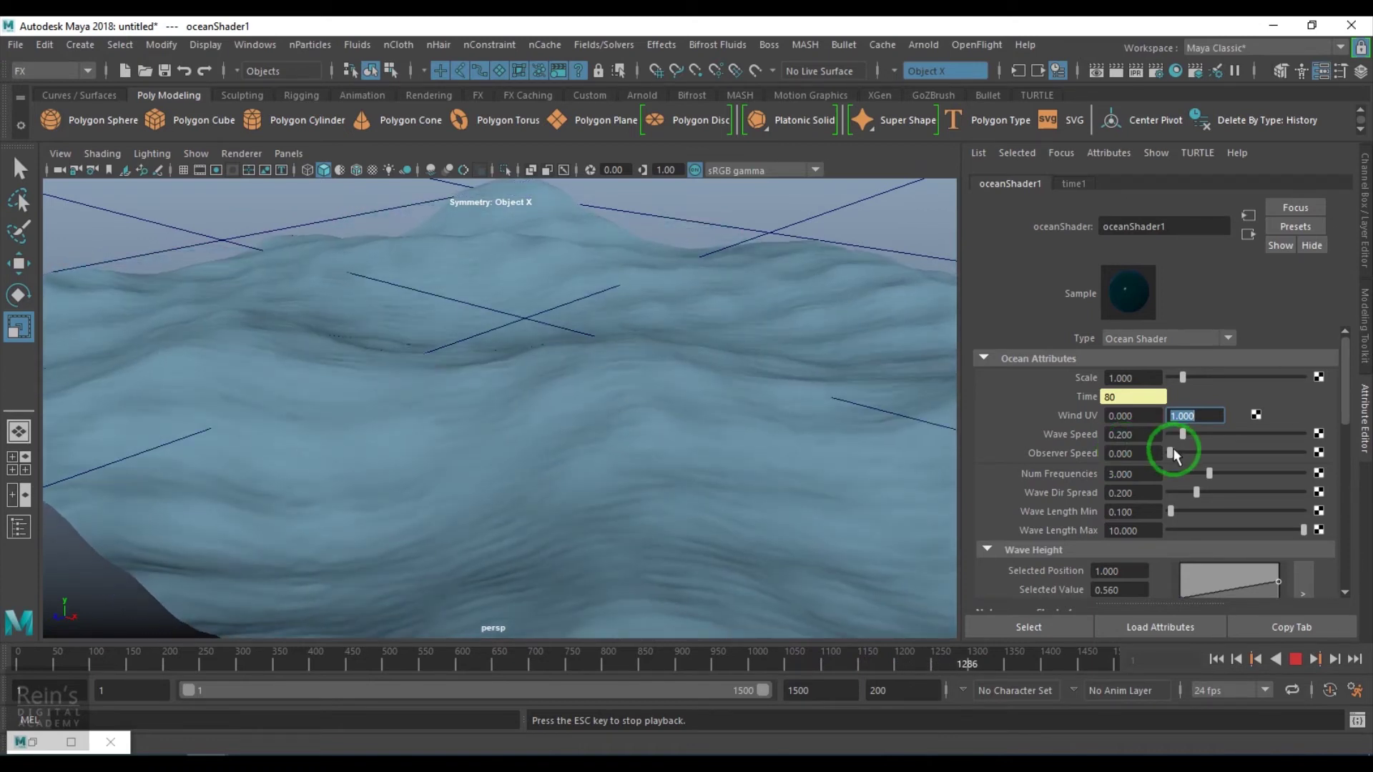
mouse_move(1173, 455)
mouse_down()
mouse_move(1240, 458)
mouse_move(1168, 455)
mouse_move(1171, 502)
mouse_move(1205, 481)
mouse_move(1169, 479)
mouse_up()
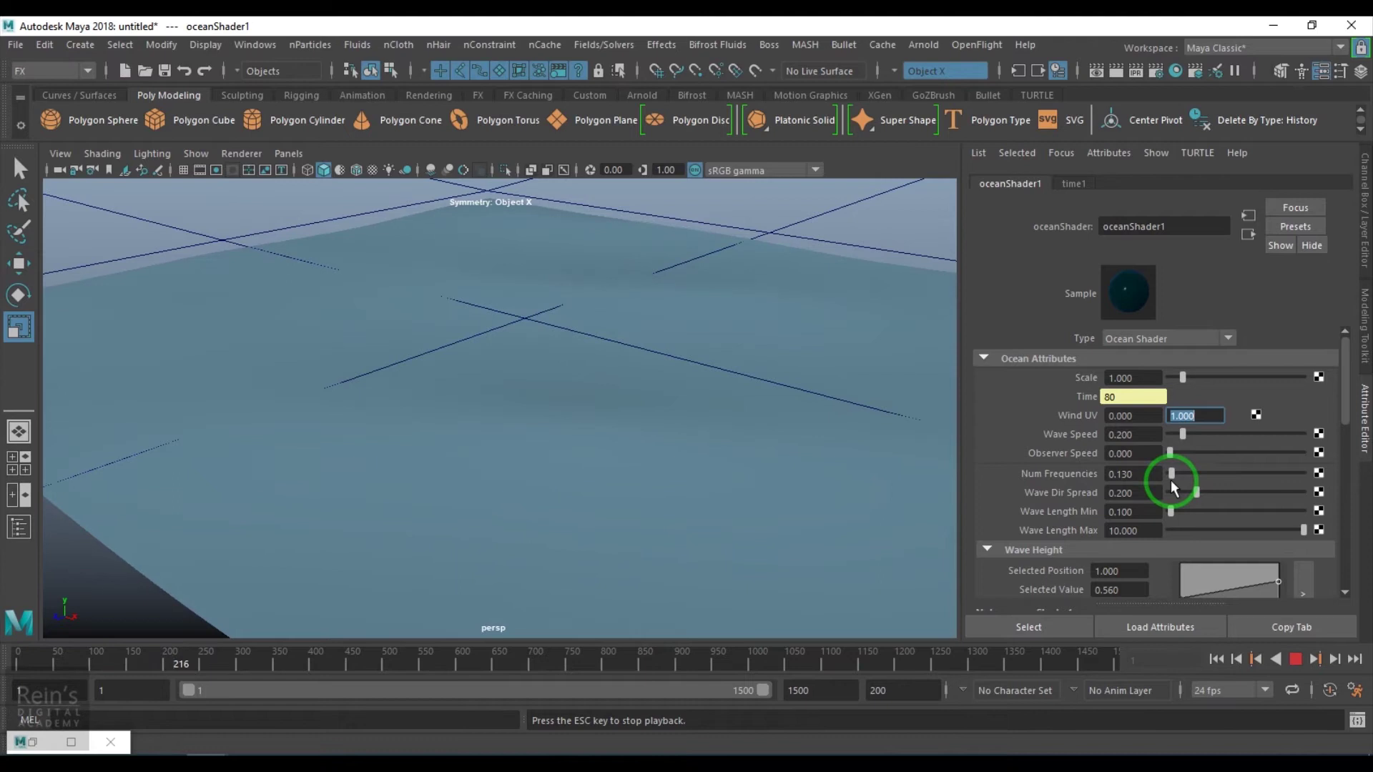
Drag Num Frequencies up to 5.260 and widen Wave Dir Spread to about 0.987
drag(1171, 482, 1215, 494)
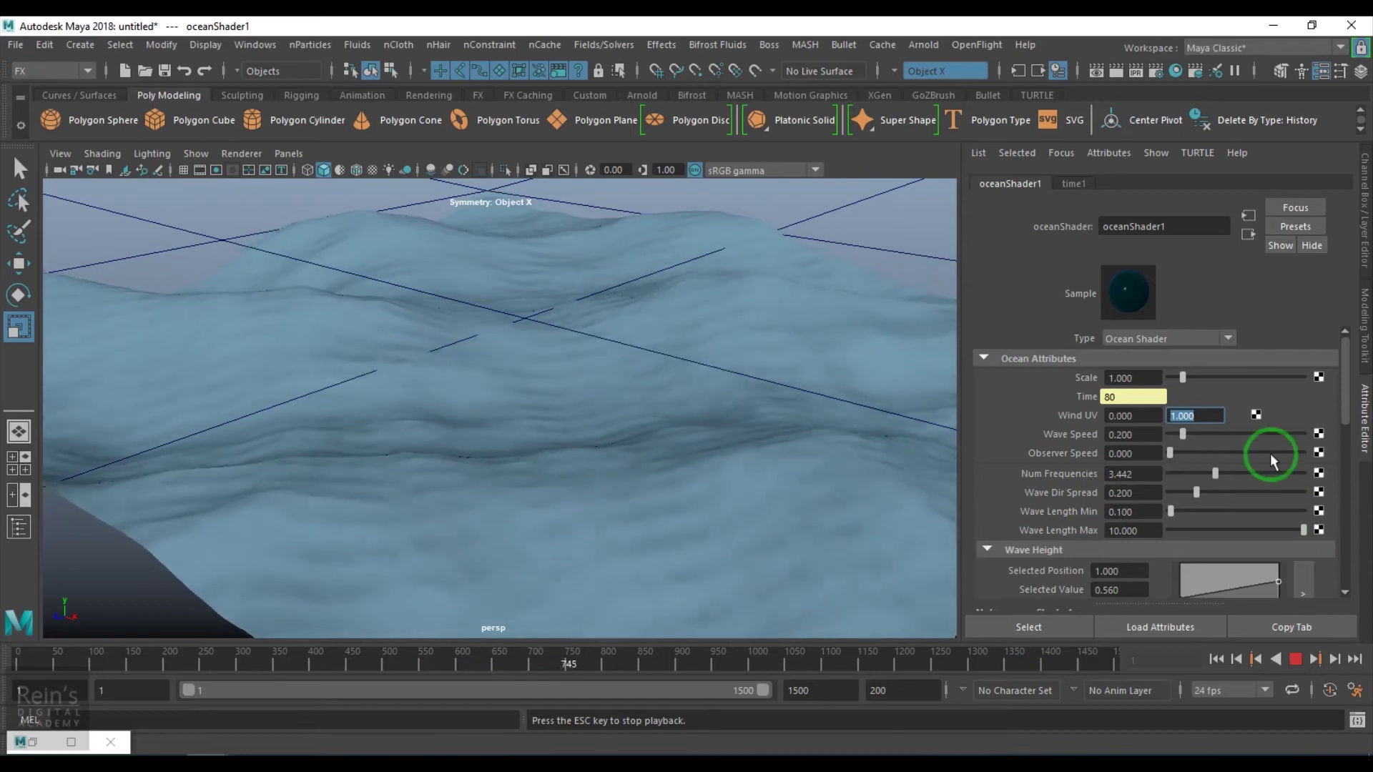
drag(1230, 475, 1240, 475)
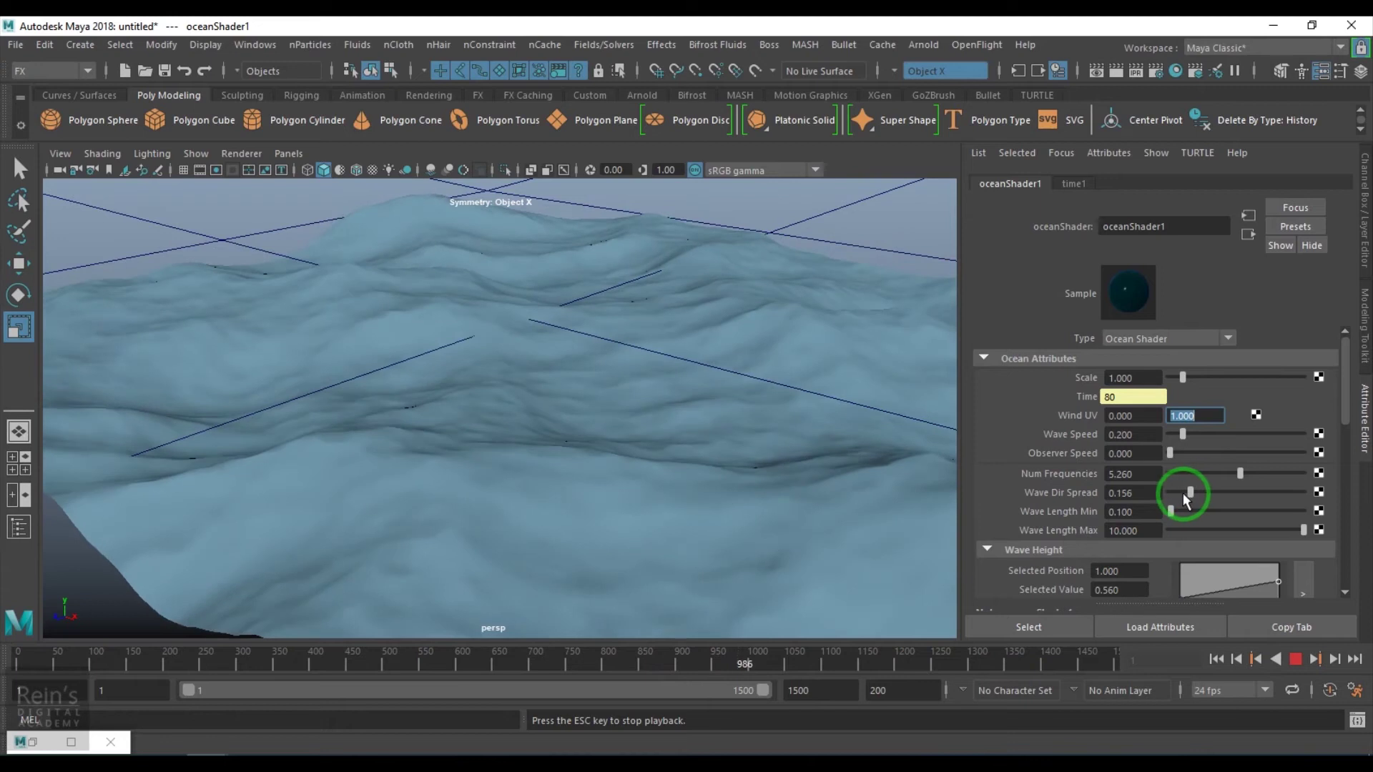
drag(1183, 492, 1290, 502)
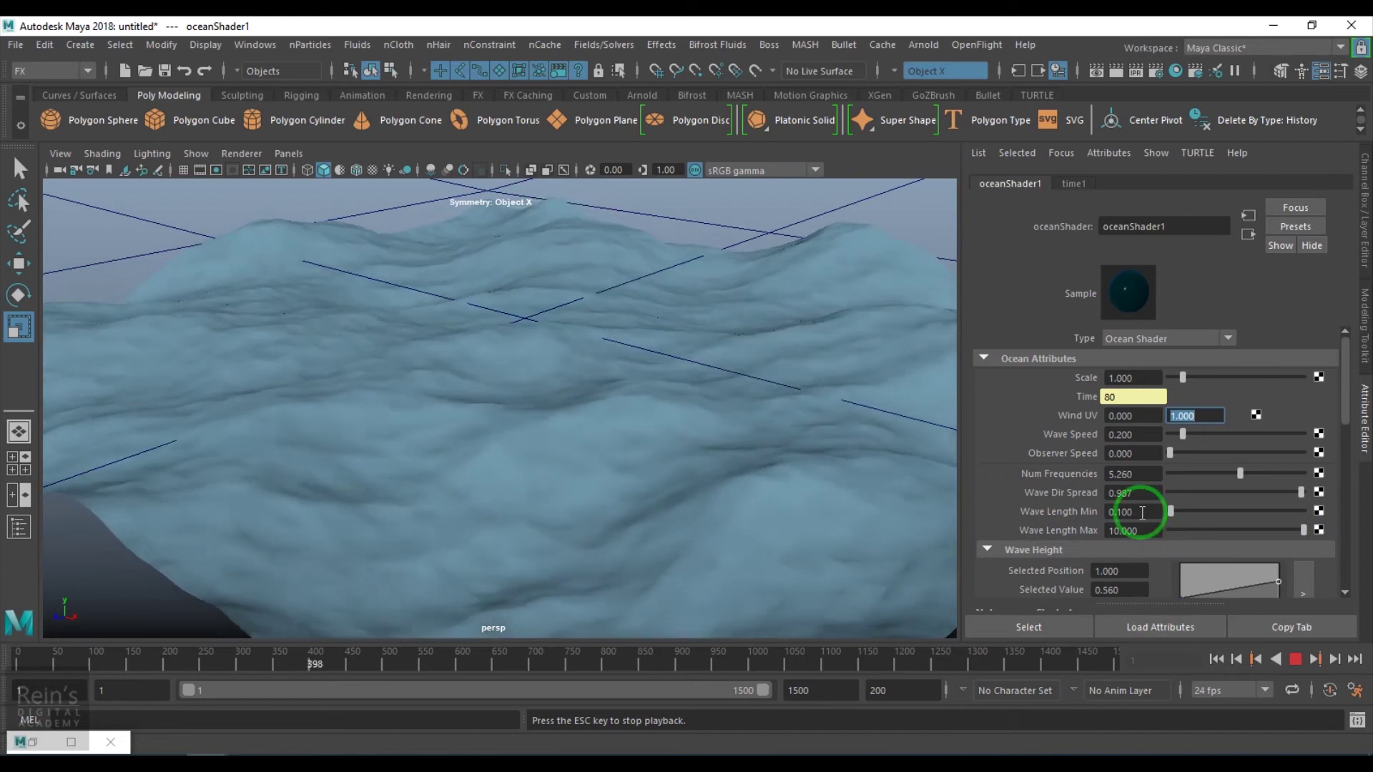
Select the Wave Length Min value on oceanShader1 for editing
click(1142, 512)
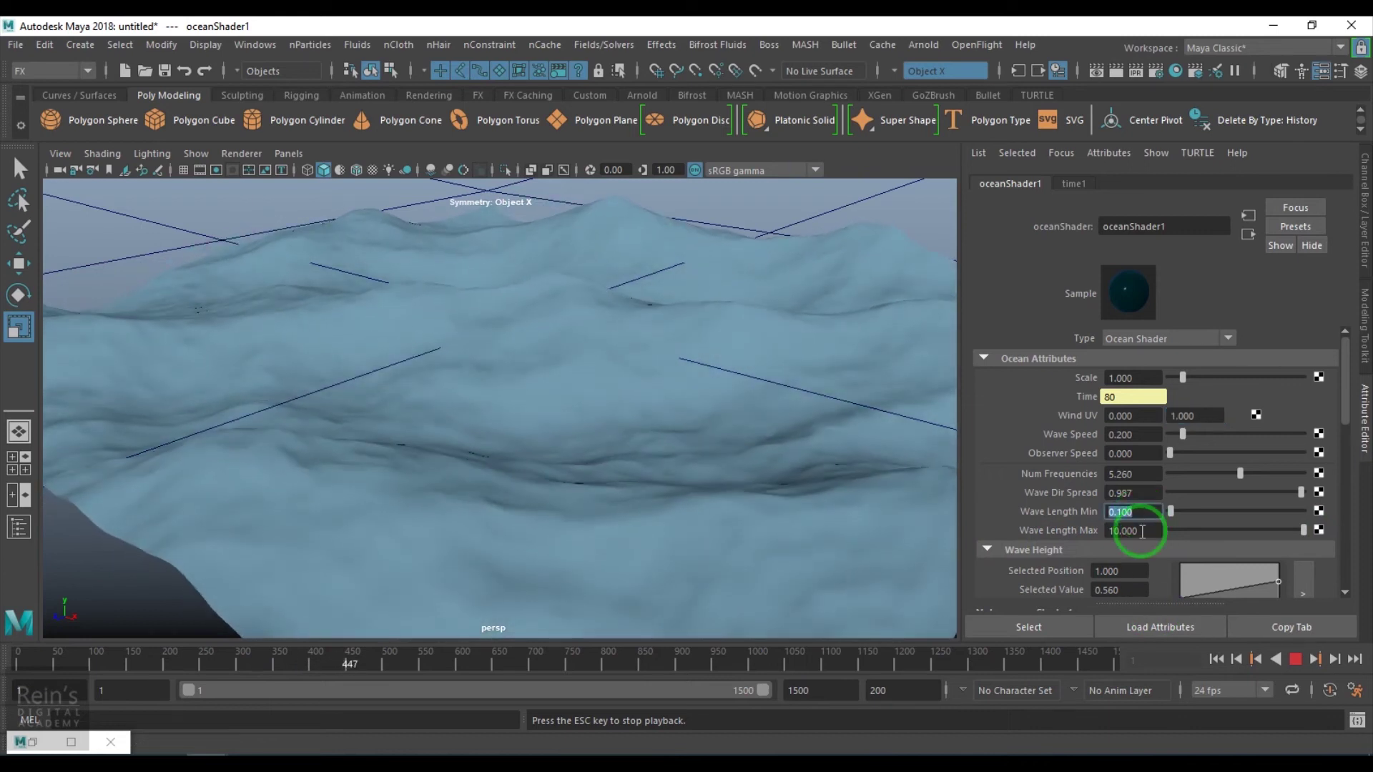
Set Wave Length Max to 20, try 1, then settle back at 20
click(1142, 531)
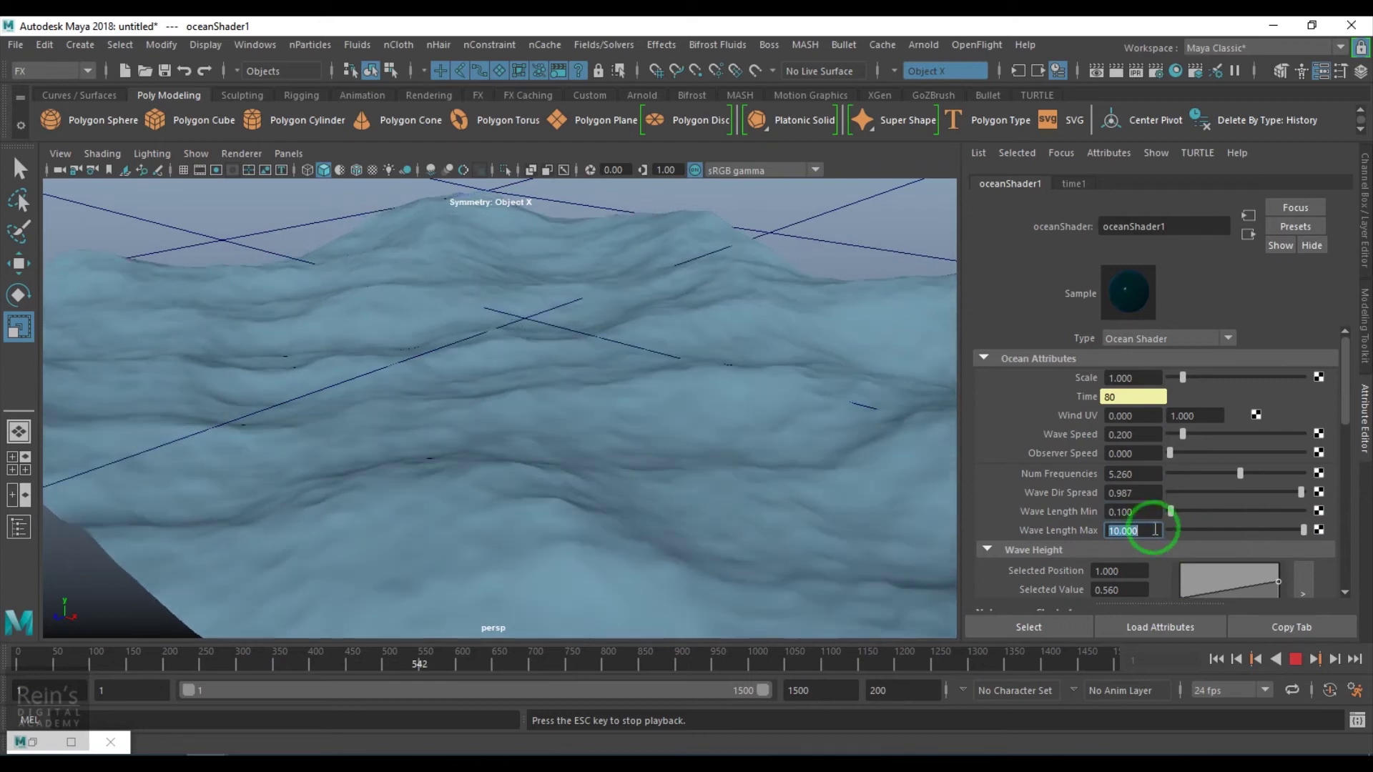
text(20)
key(Return)
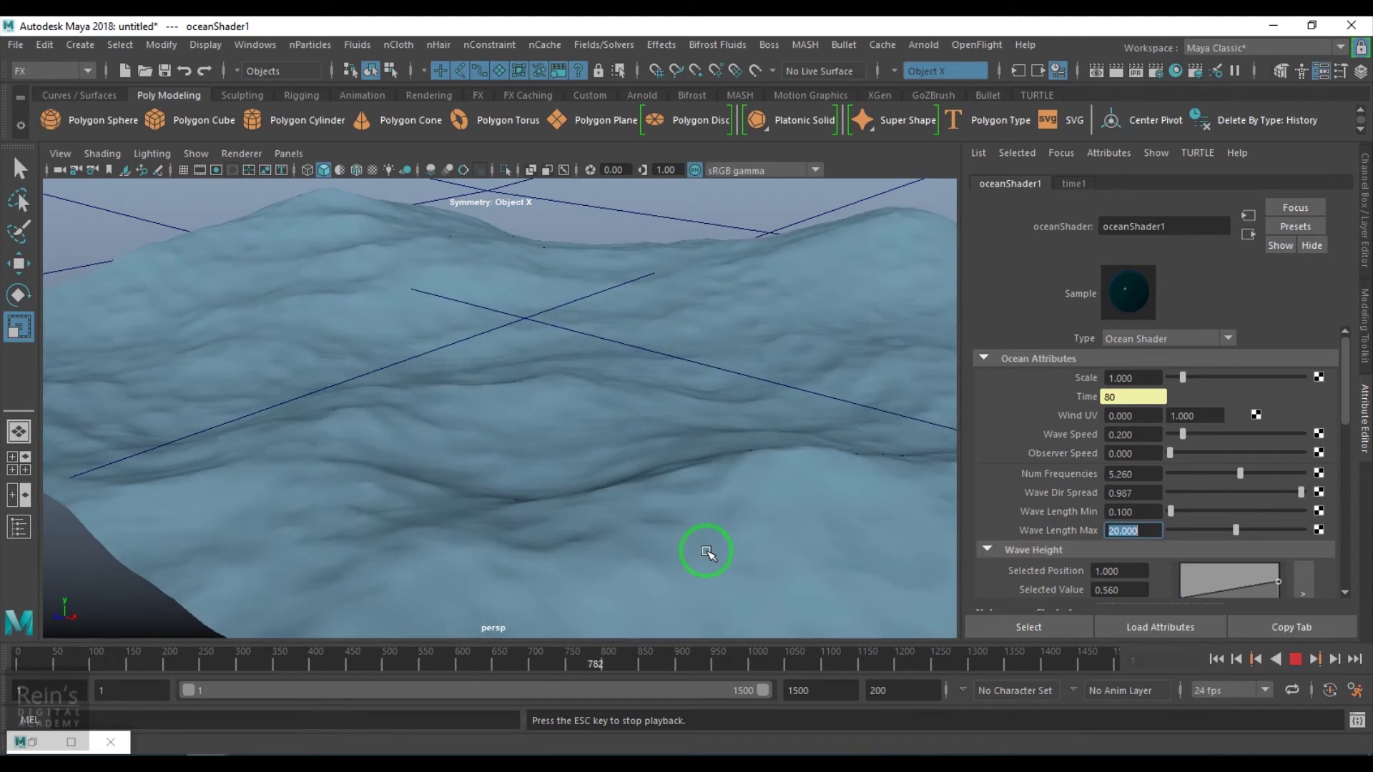
click(1145, 531)
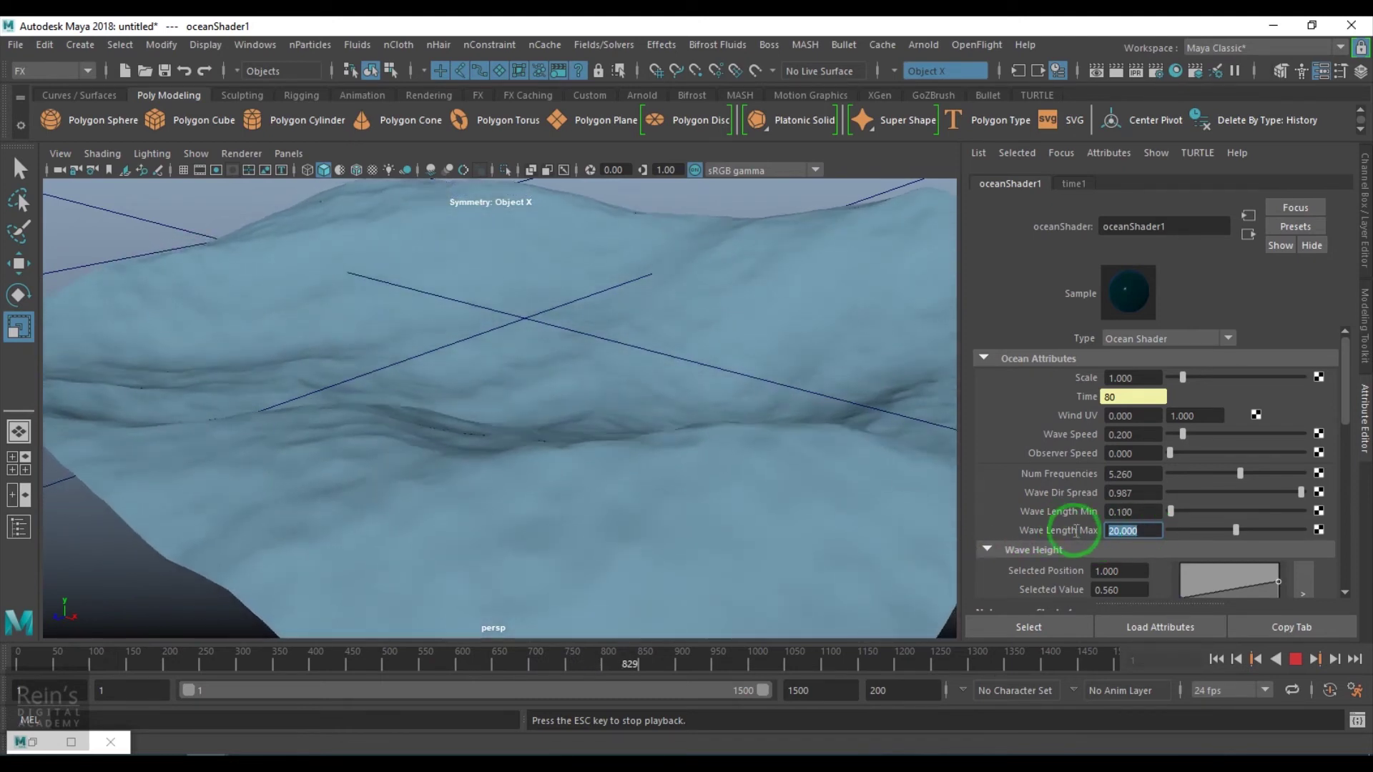
text(1)
key(Return)
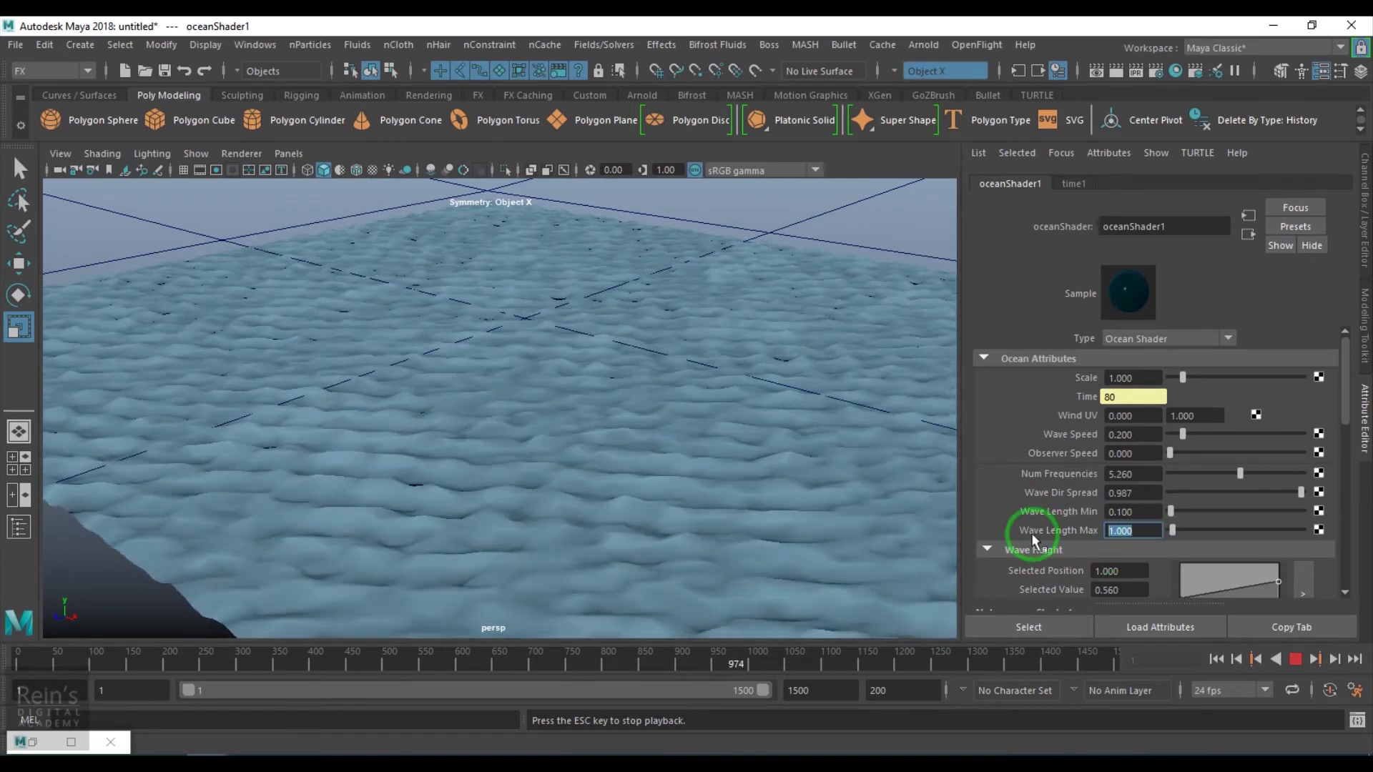
text(20)
key(Return)
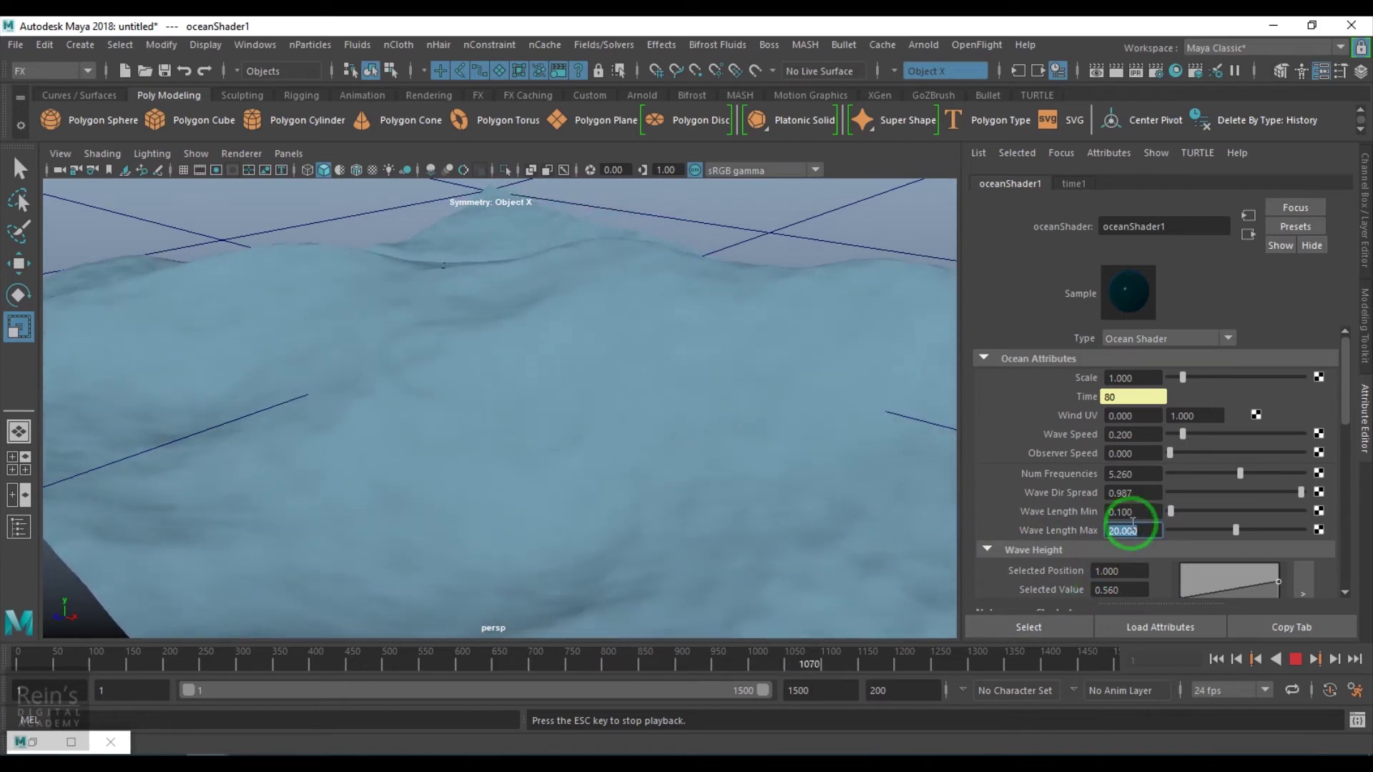
Try Wave Length Min of 2 and 5, then drag it down to 0.131
text(2)
key(Return)
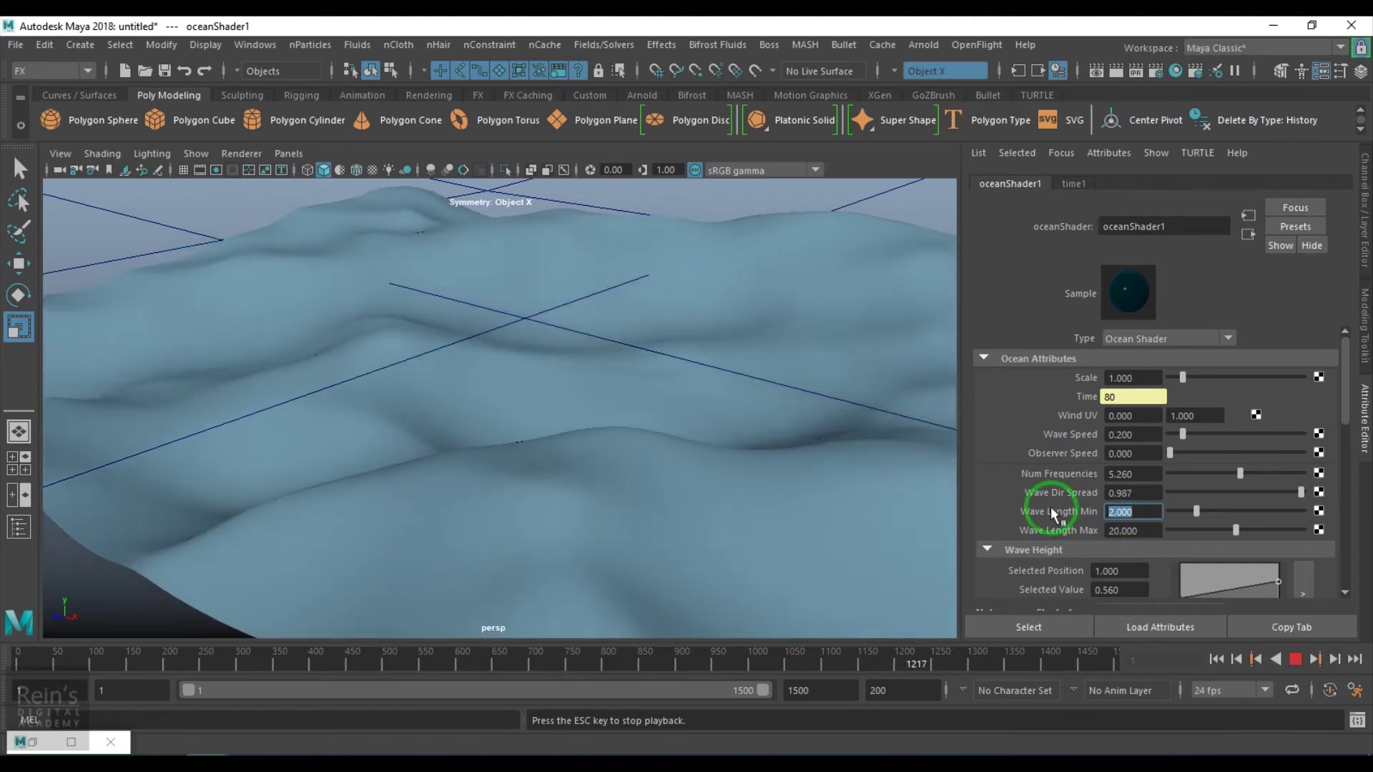
text(5)
key(Return)
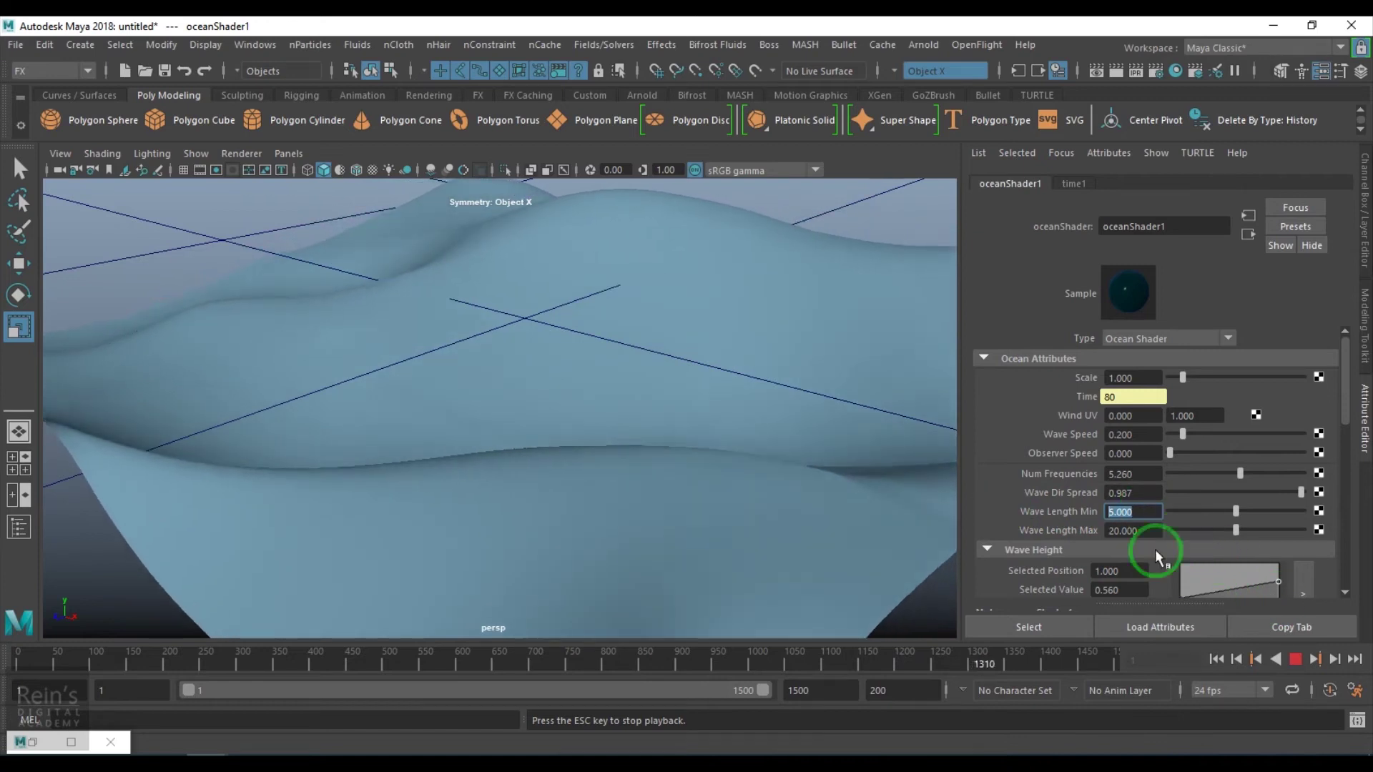
drag(1234, 510, 1173, 524)
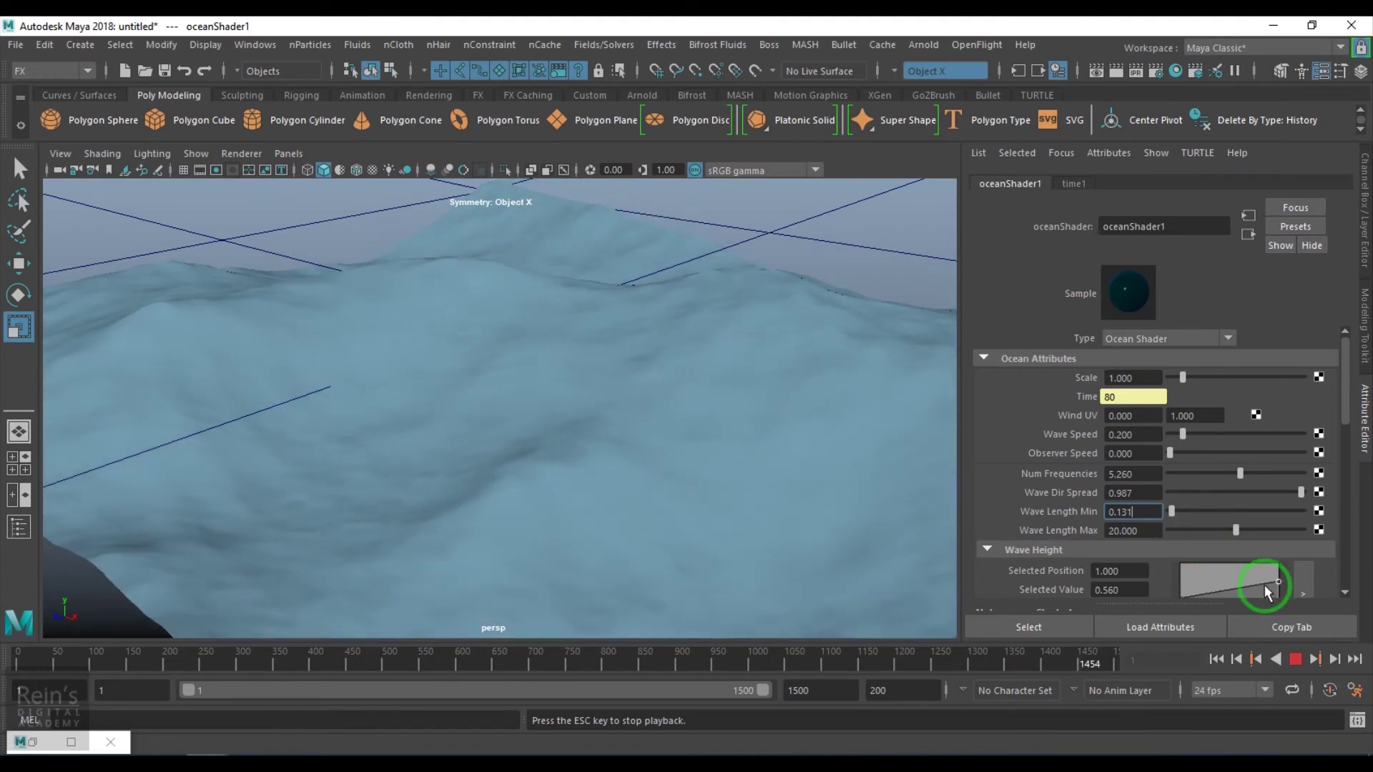
scroll(1311, 502, down, 2)
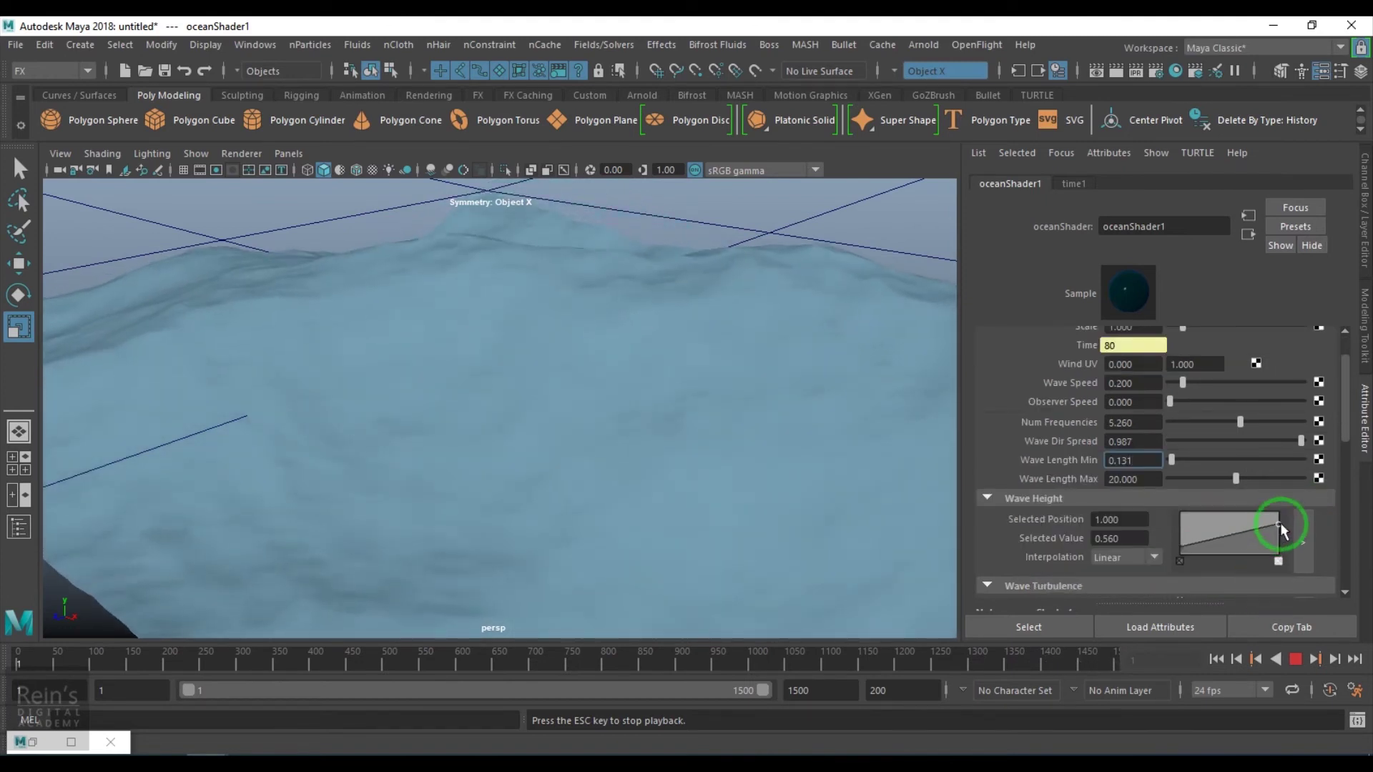
Add a Wave Height point, adjust Wave Peaking's ends, remove the extra point, and stop playback
click(1264, 535)
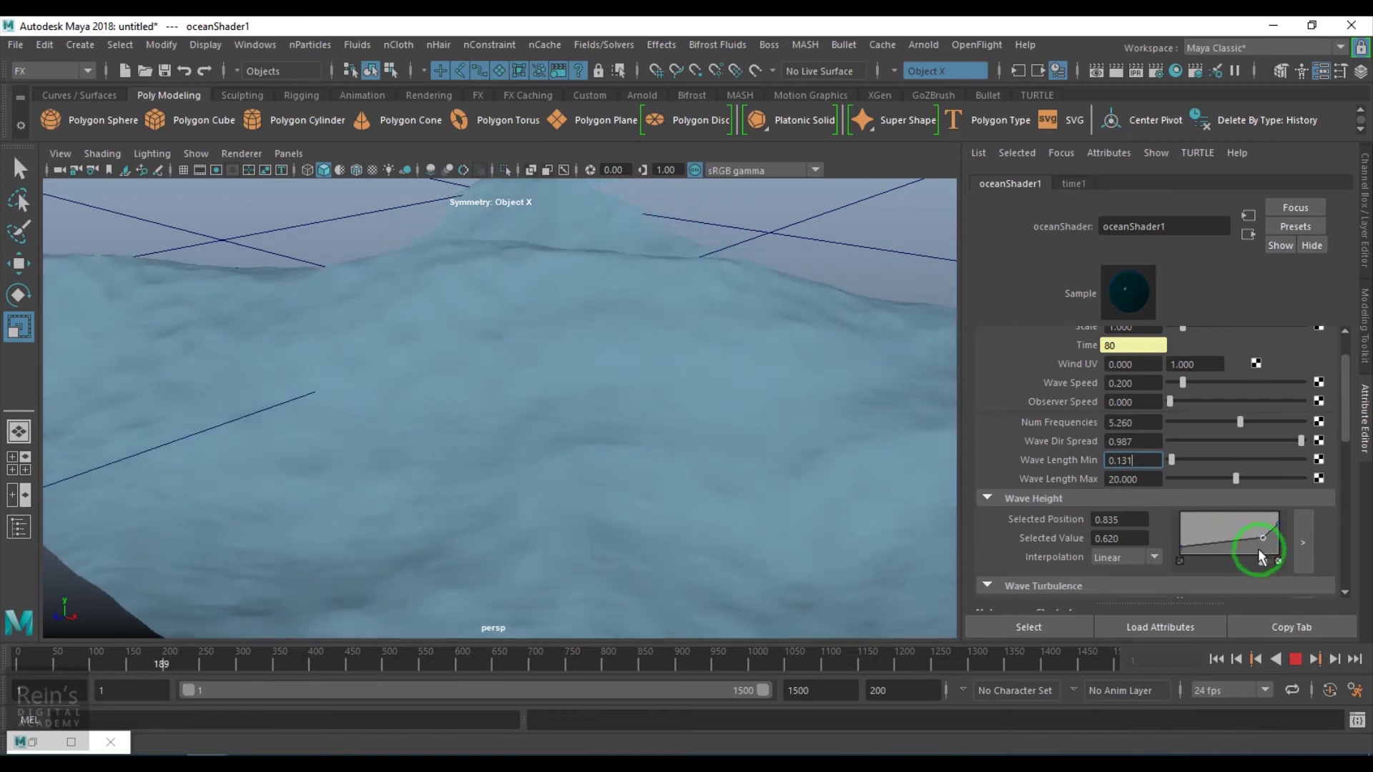
scroll(1257, 549, down, 5)
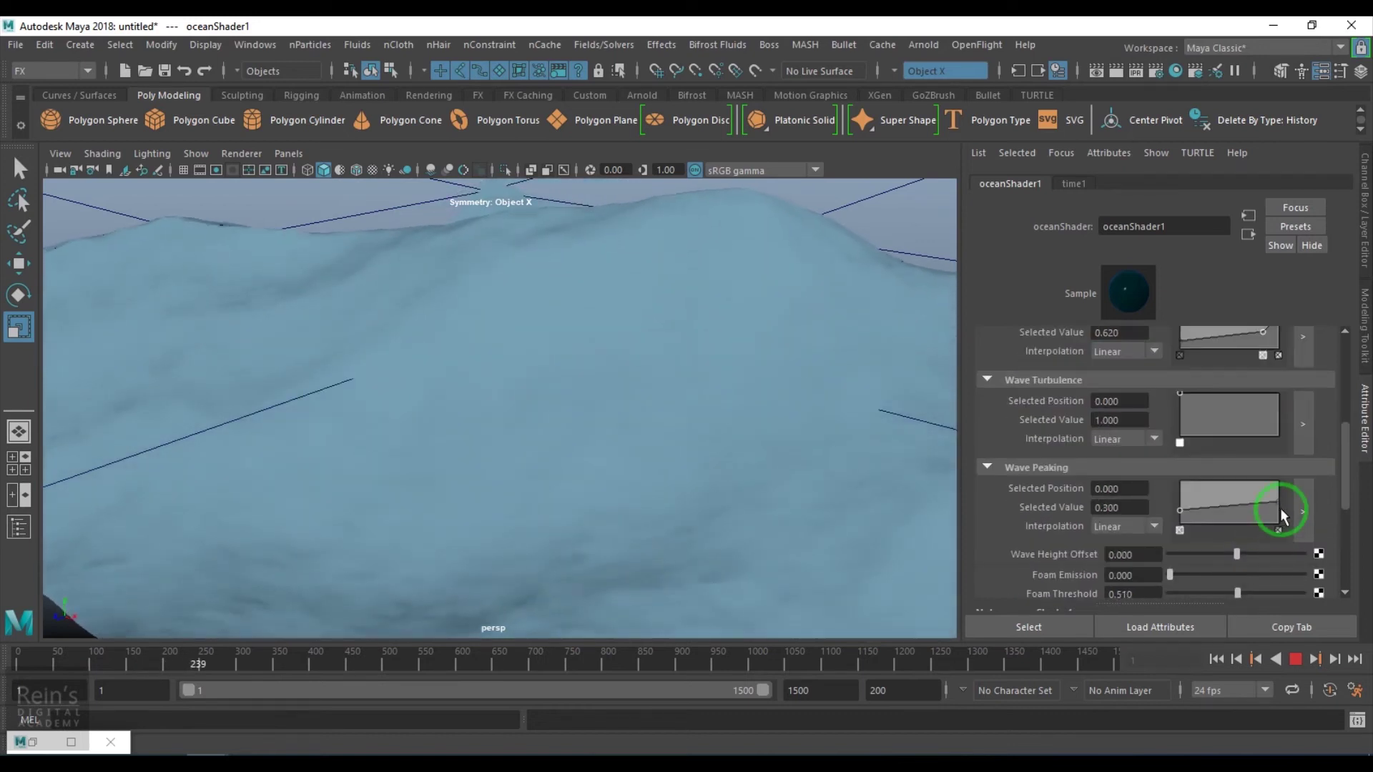
mouse_move(1279, 505)
mouse_down()
mouse_move(1284, 487)
mouse_move(1264, 515)
mouse_up()
click(1179, 515)
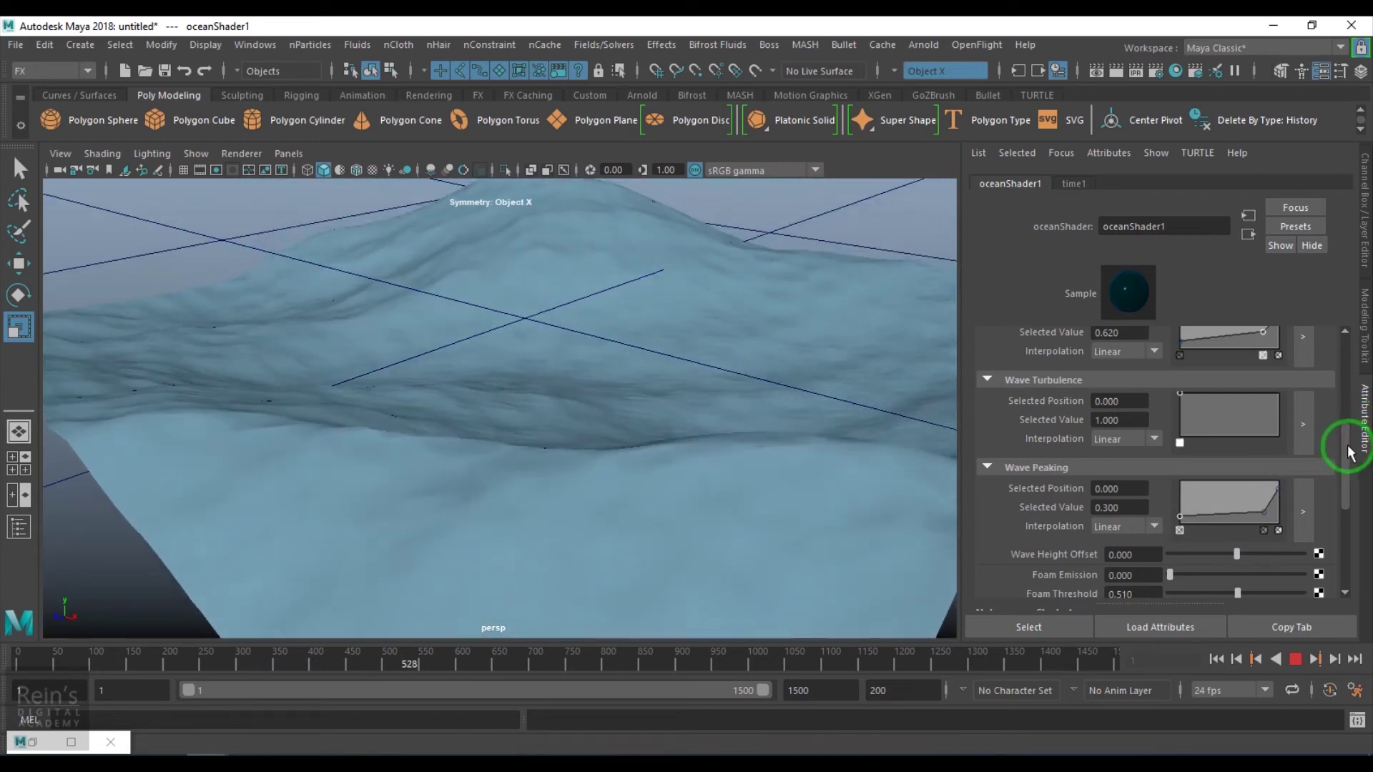
drag(1349, 450, 1347, 420)
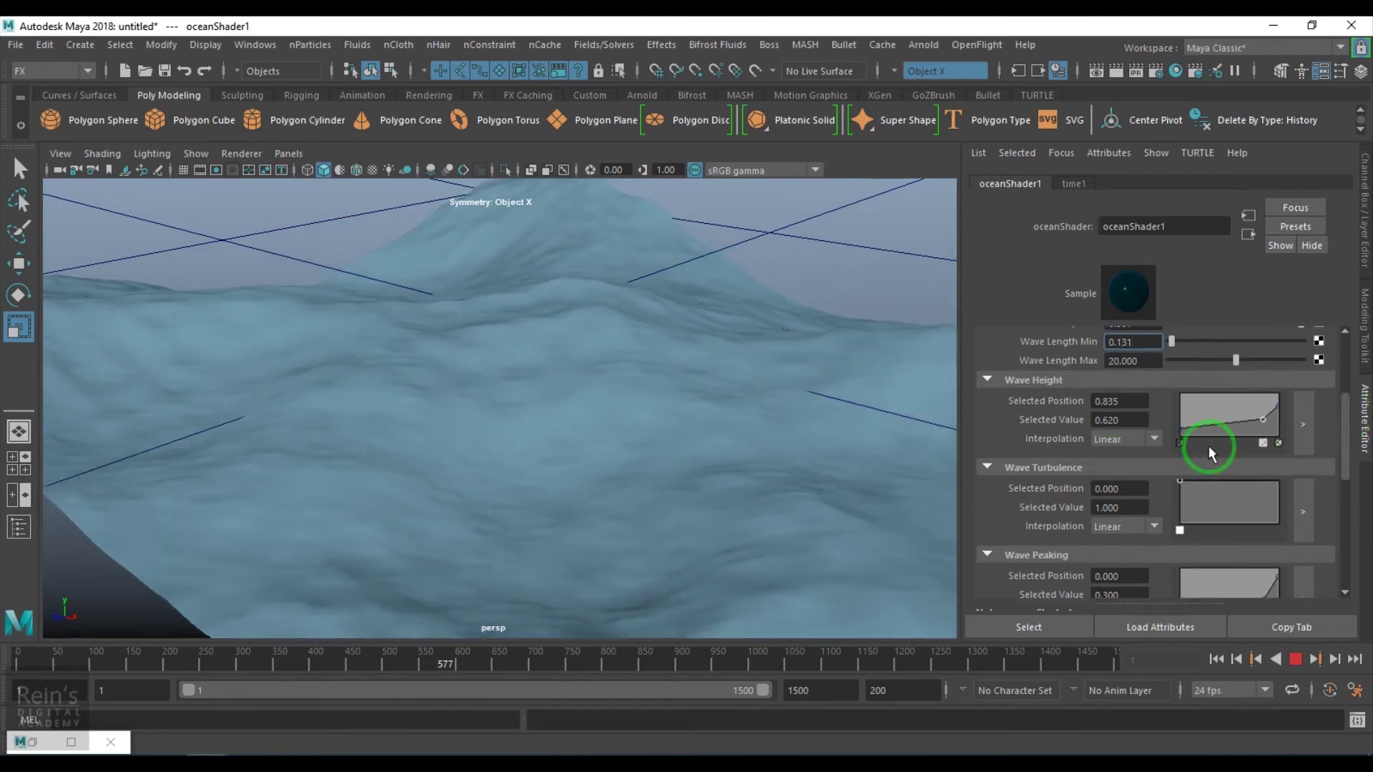
click(1278, 443)
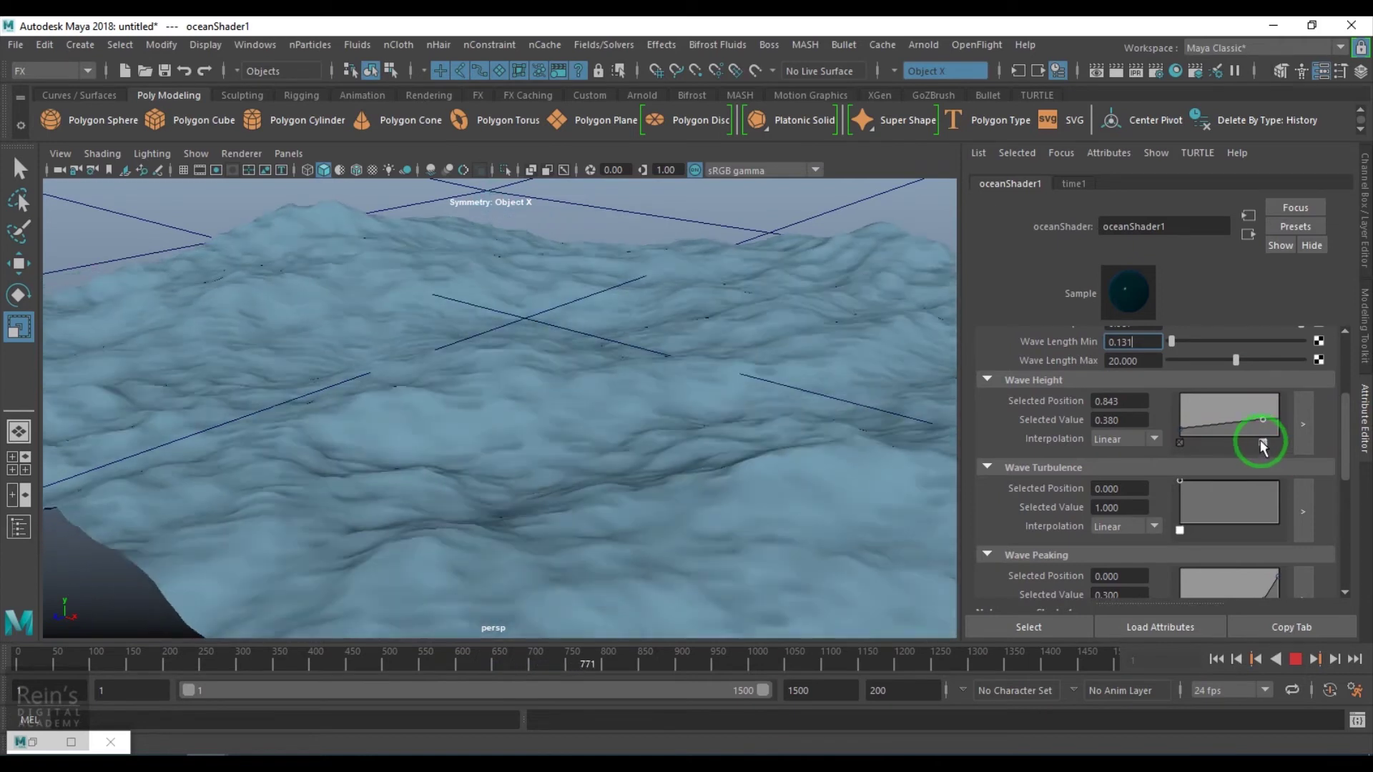
click(1295, 659)
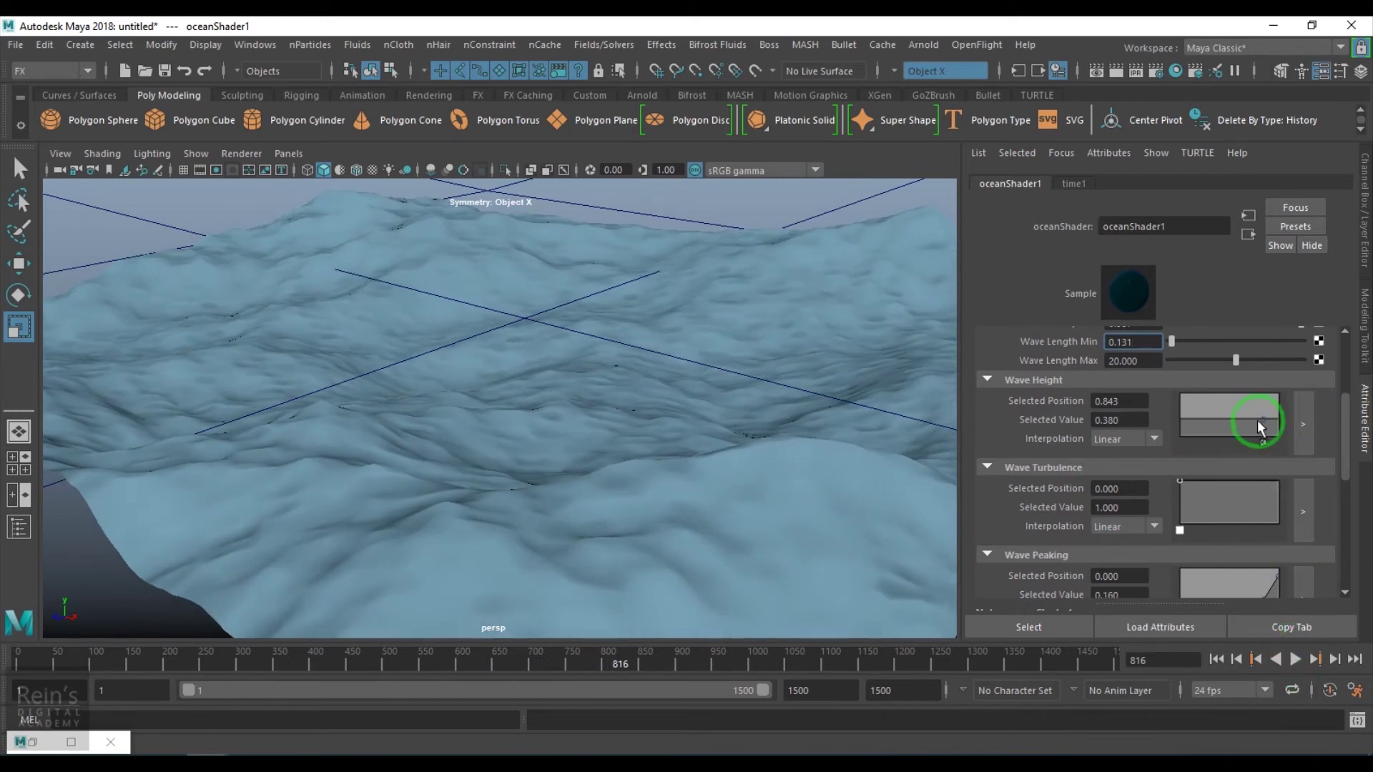
Shape Wave Height into a rising slope starting near 0.28 and drop Wave Turbulence's left end to zero
drag(1262, 425, 1266, 398)
click(493, 412)
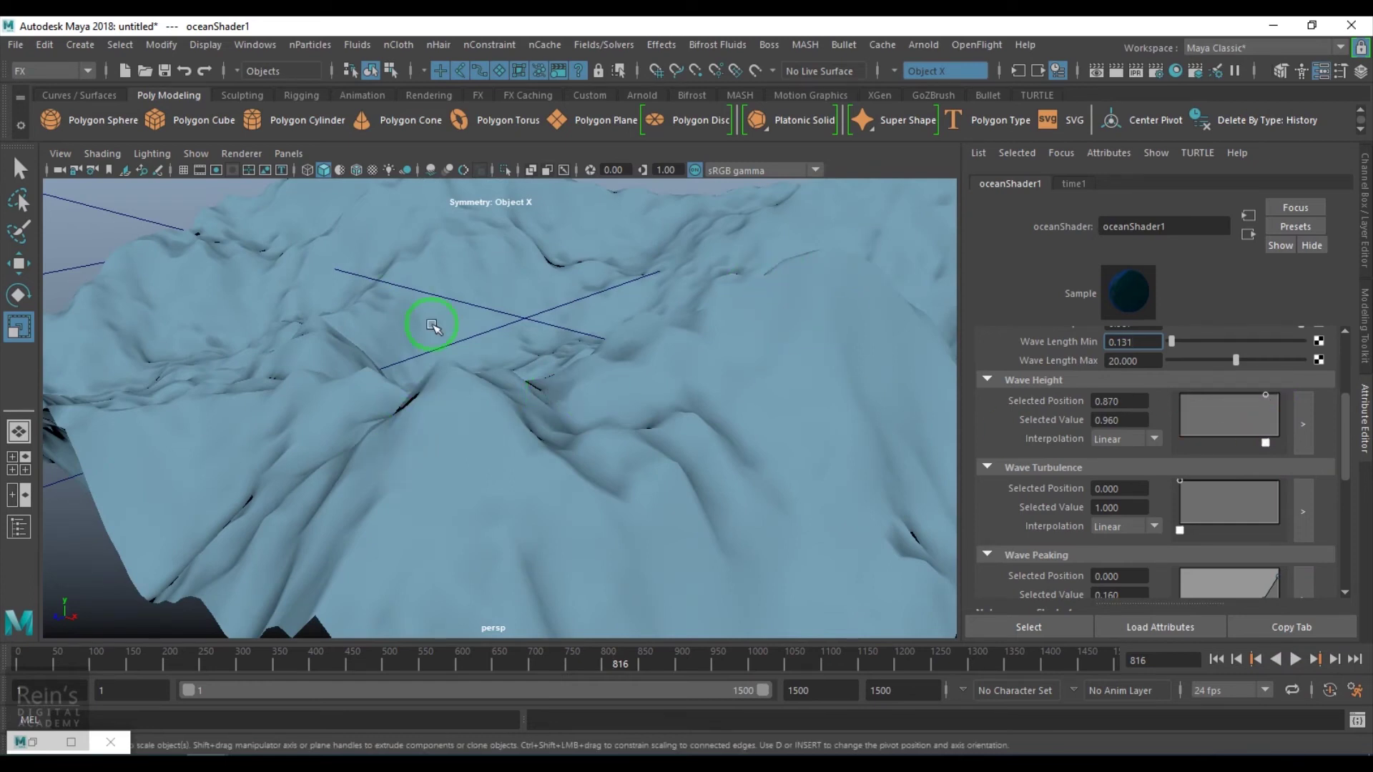
click(1200, 419)
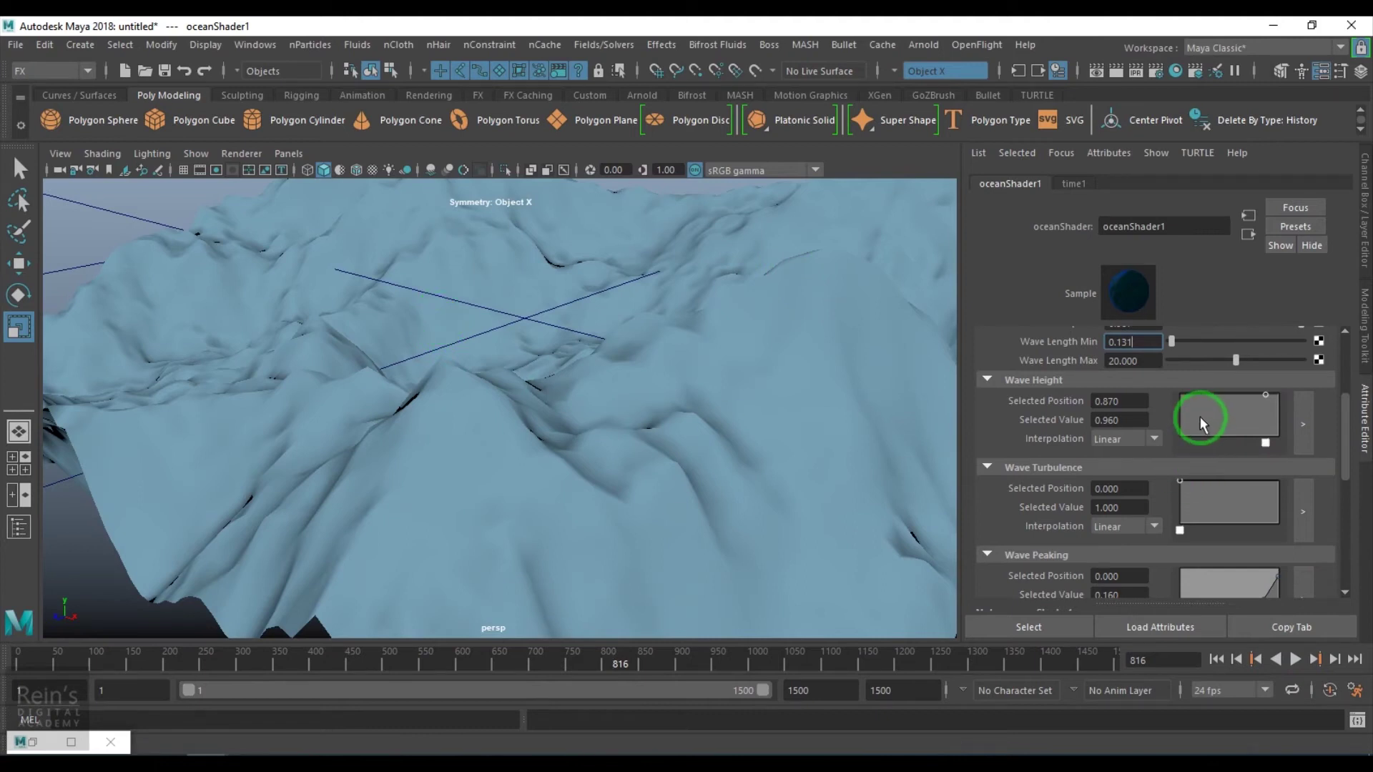
mouse_move(1266, 401)
mouse_down()
mouse_move(1285, 398)
mouse_move(1277, 409)
mouse_up()
drag(1185, 399, 1166, 431)
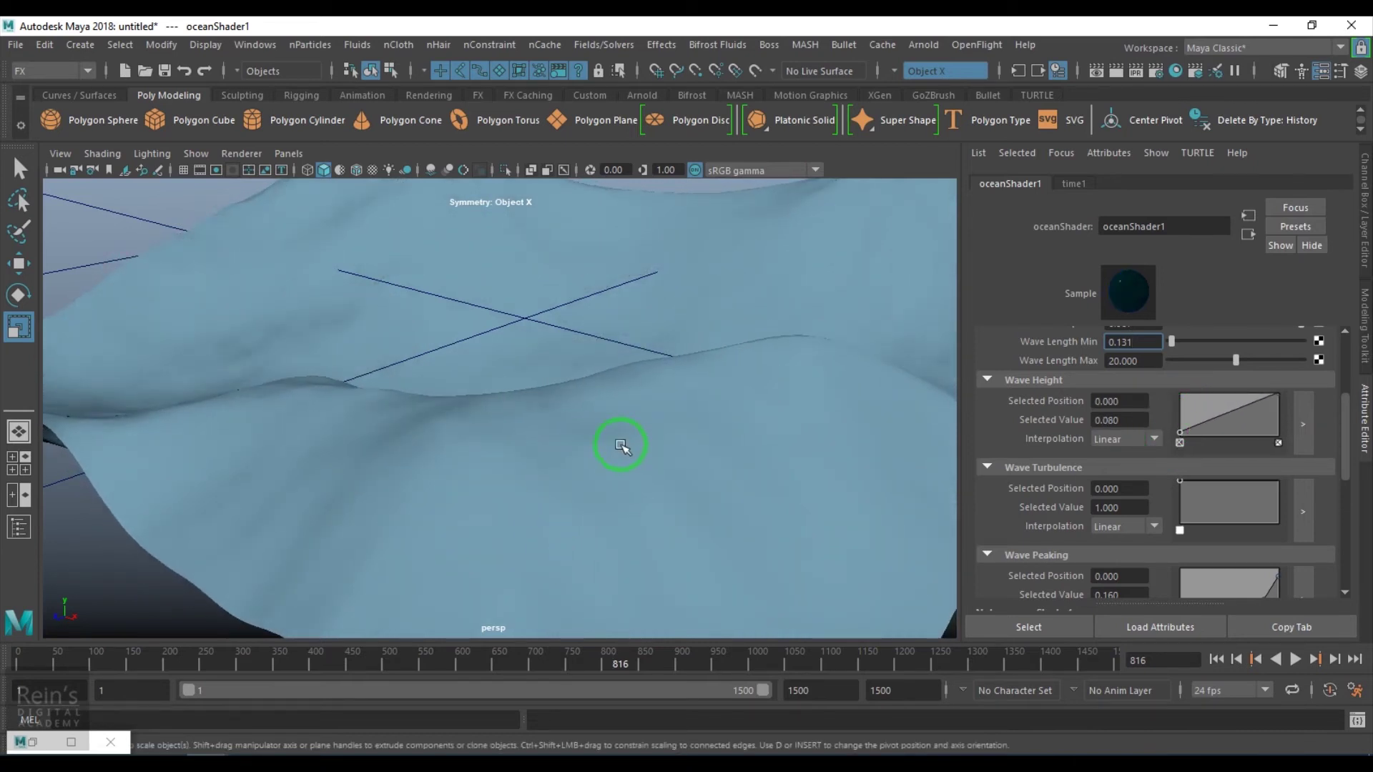
drag(1177, 431, 1179, 429)
drag(1279, 394, 1282, 440)
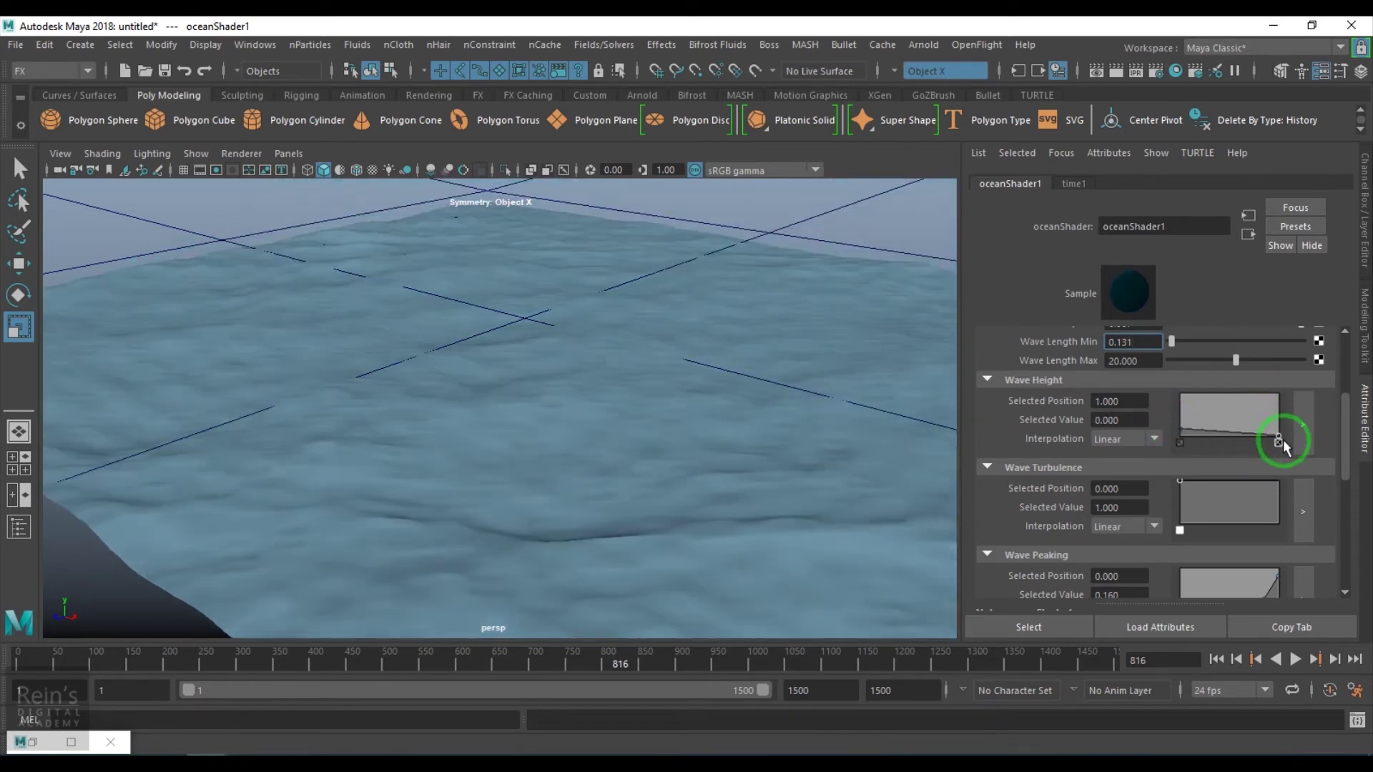
drag(1179, 432, 1180, 416)
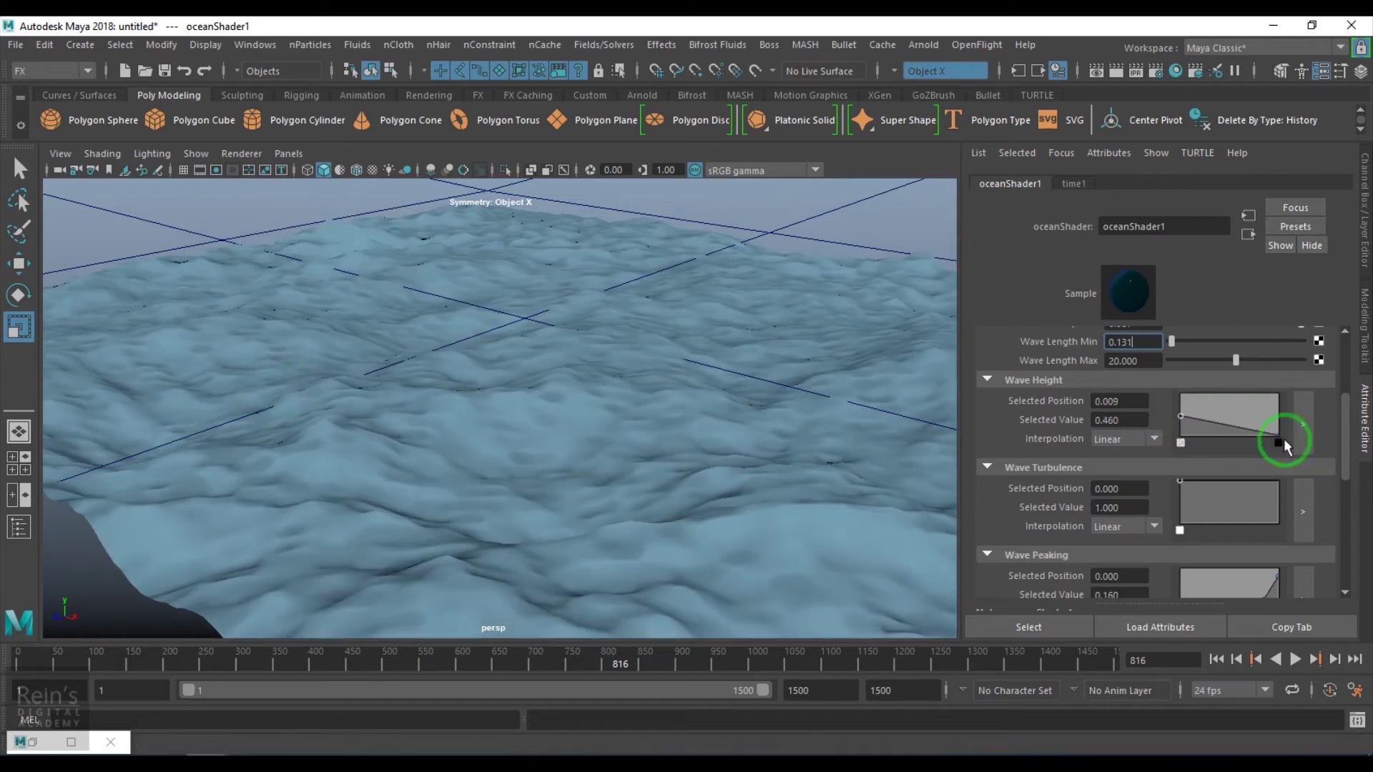
drag(1280, 440, 1295, 414)
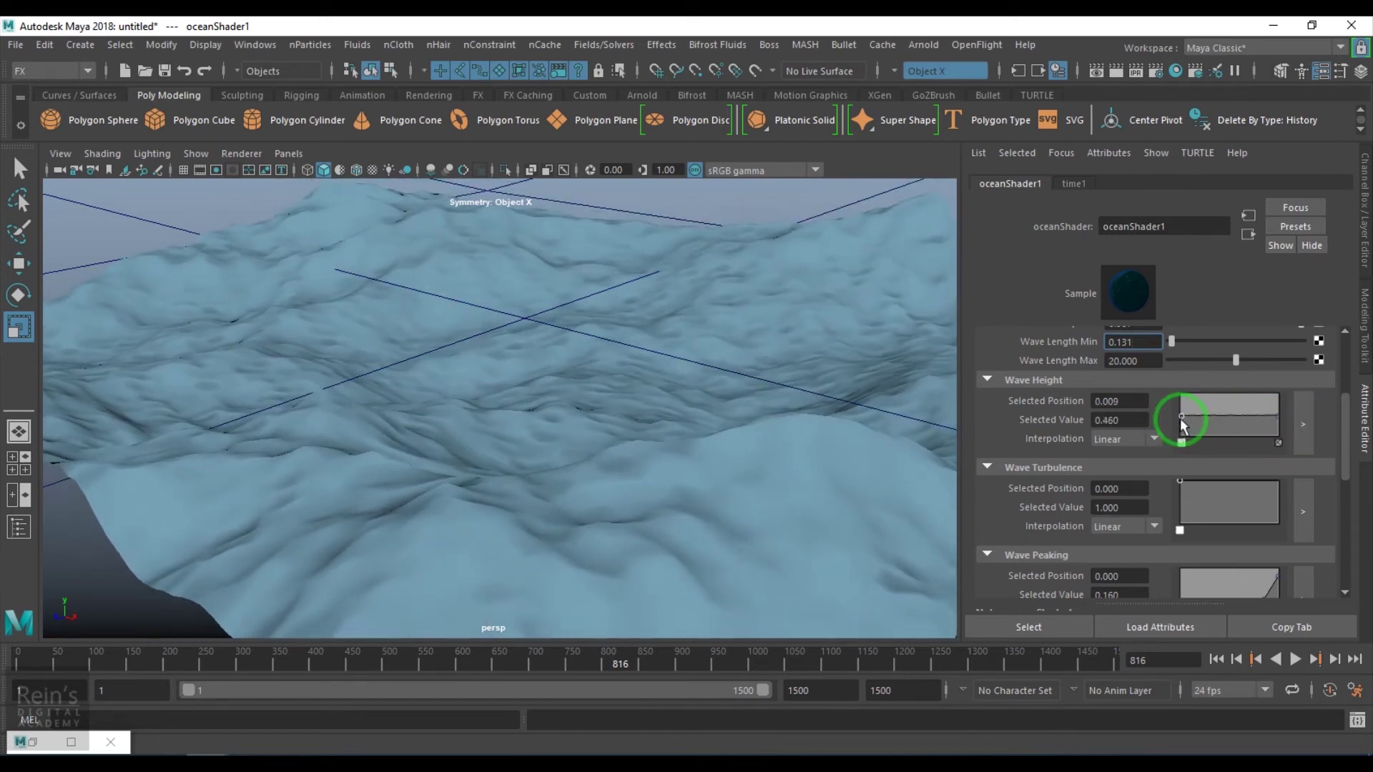
drag(1182, 426, 1180, 429)
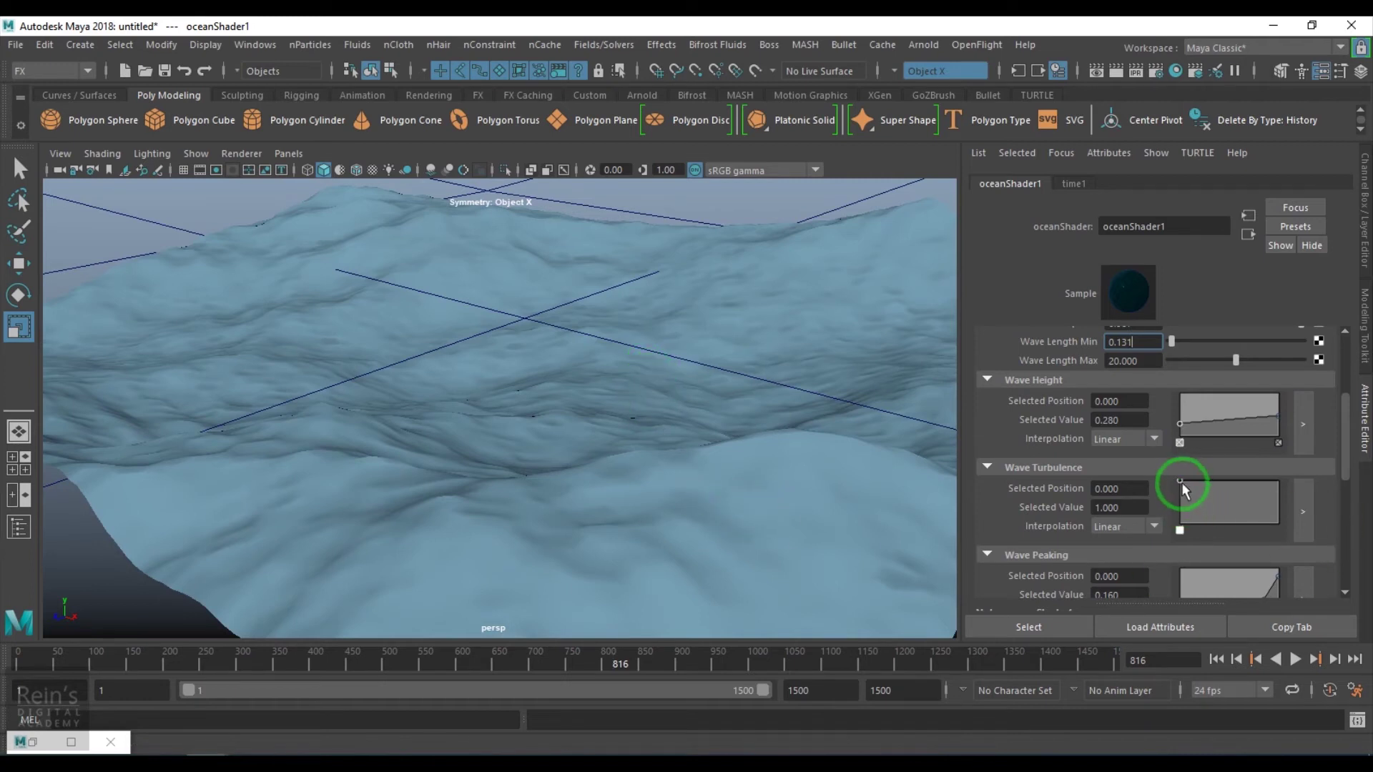
drag(1182, 490, 1181, 530)
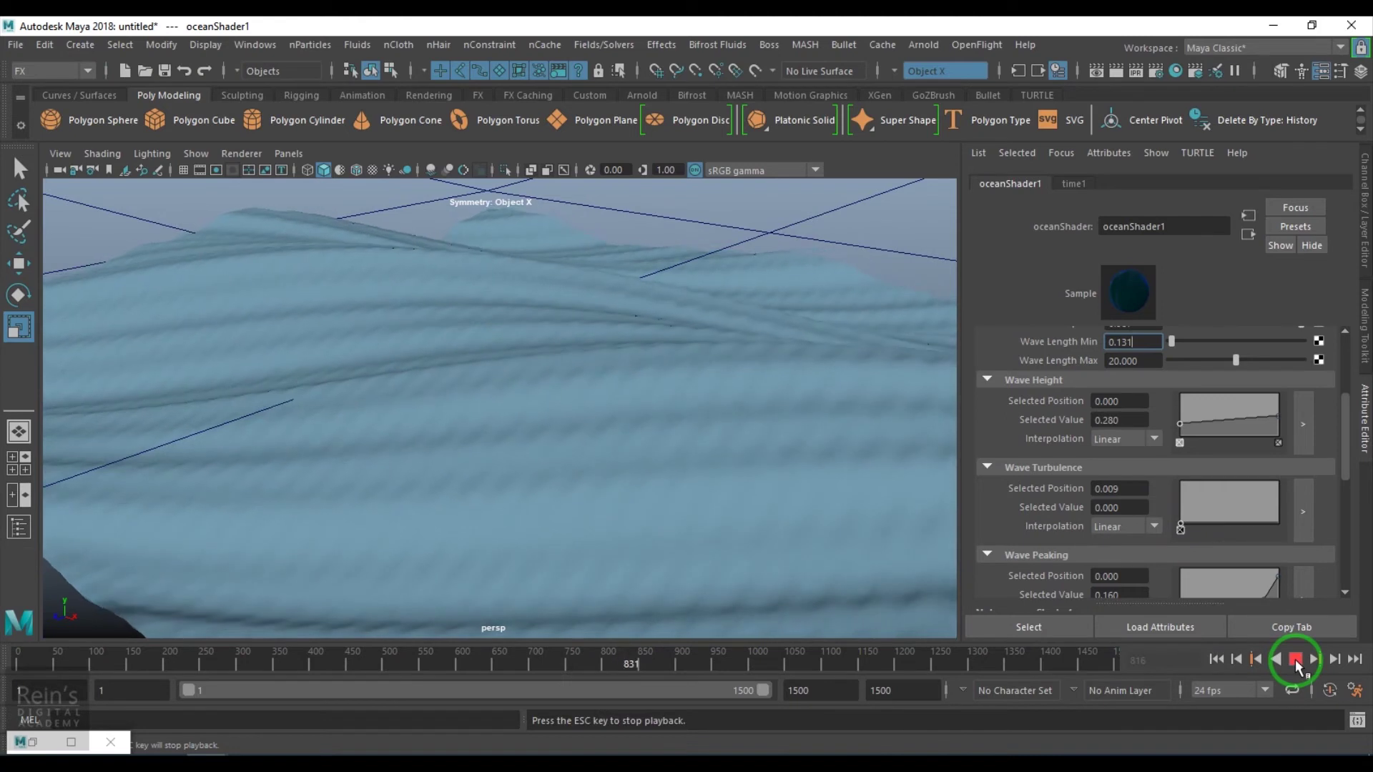
Add a Wave Turbulence point near full value and return its left end to 0
drag(1265, 522, 1284, 442)
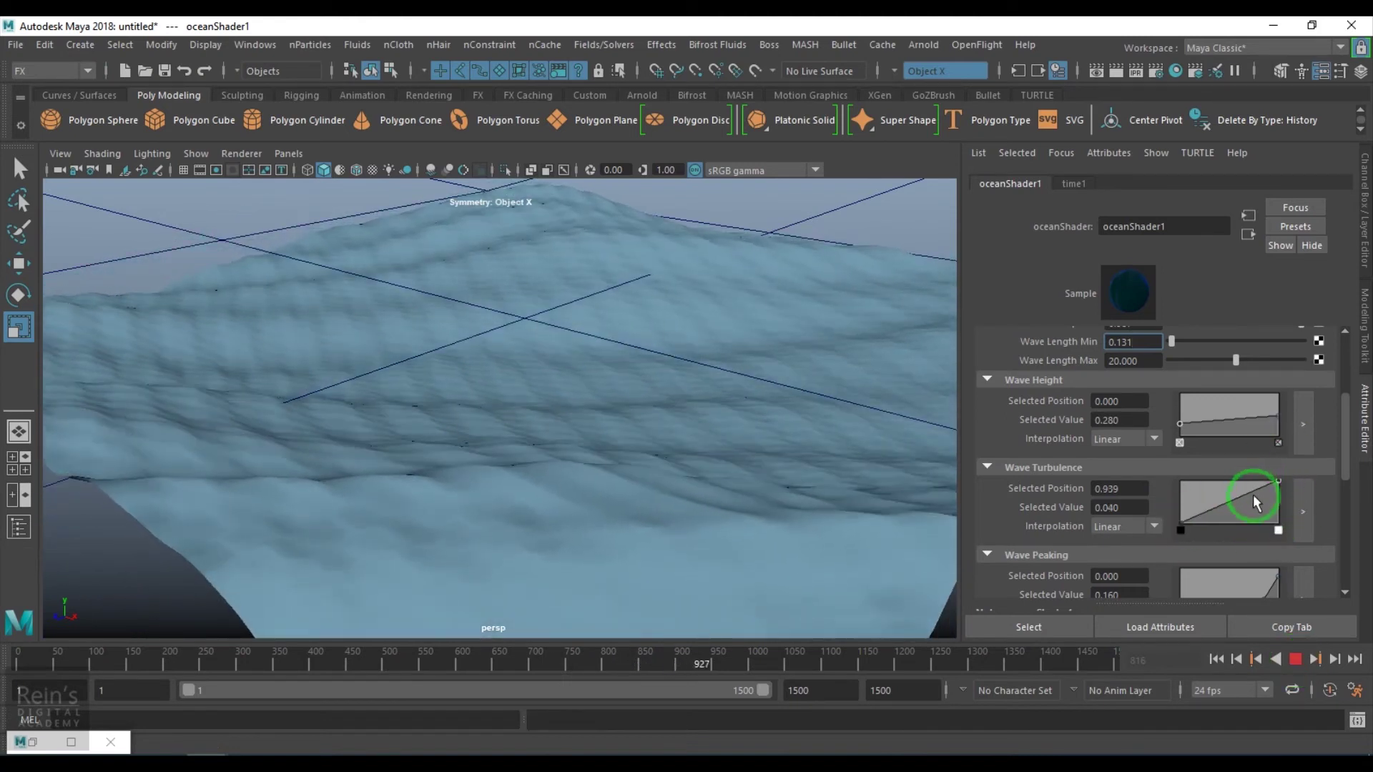
drag(1181, 526, 1176, 490)
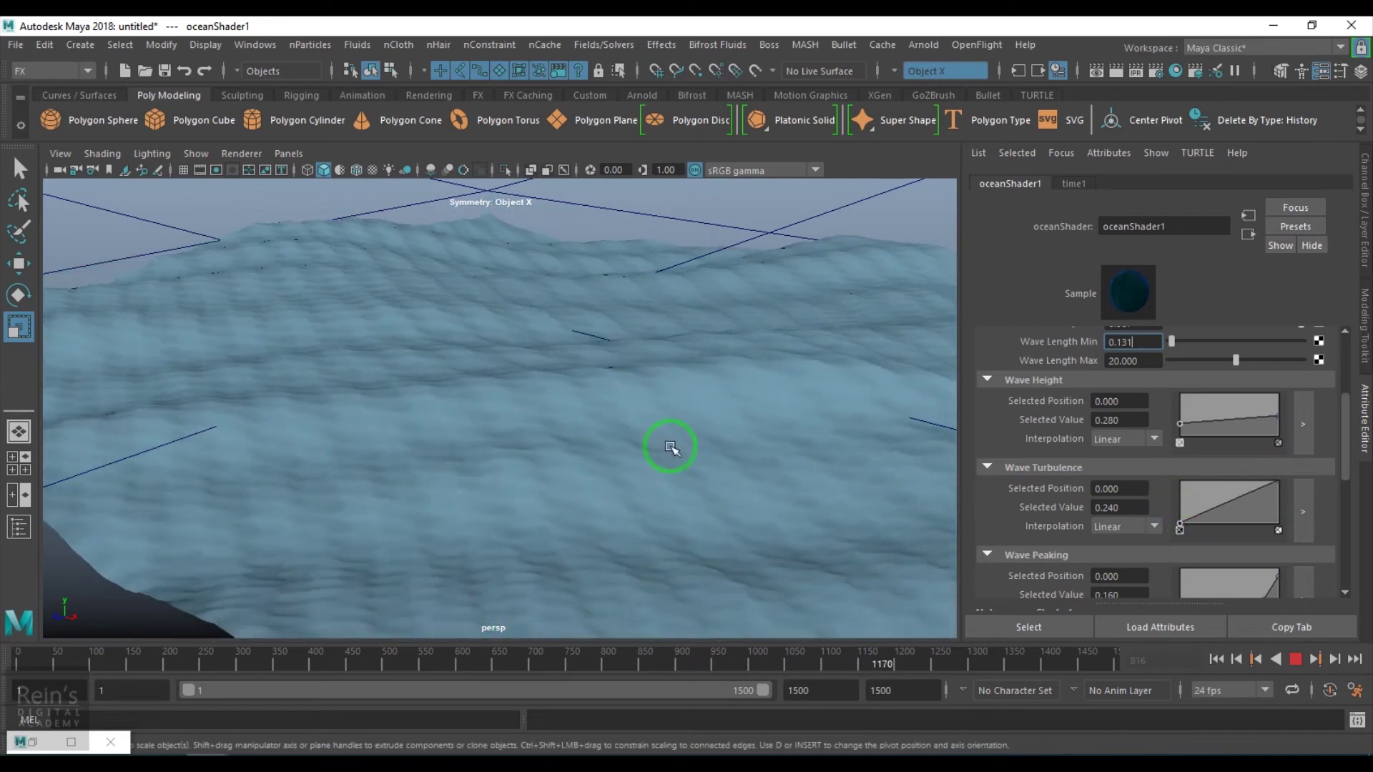
drag(1178, 526, 1109, 570)
scroll(1252, 549, down, 4)
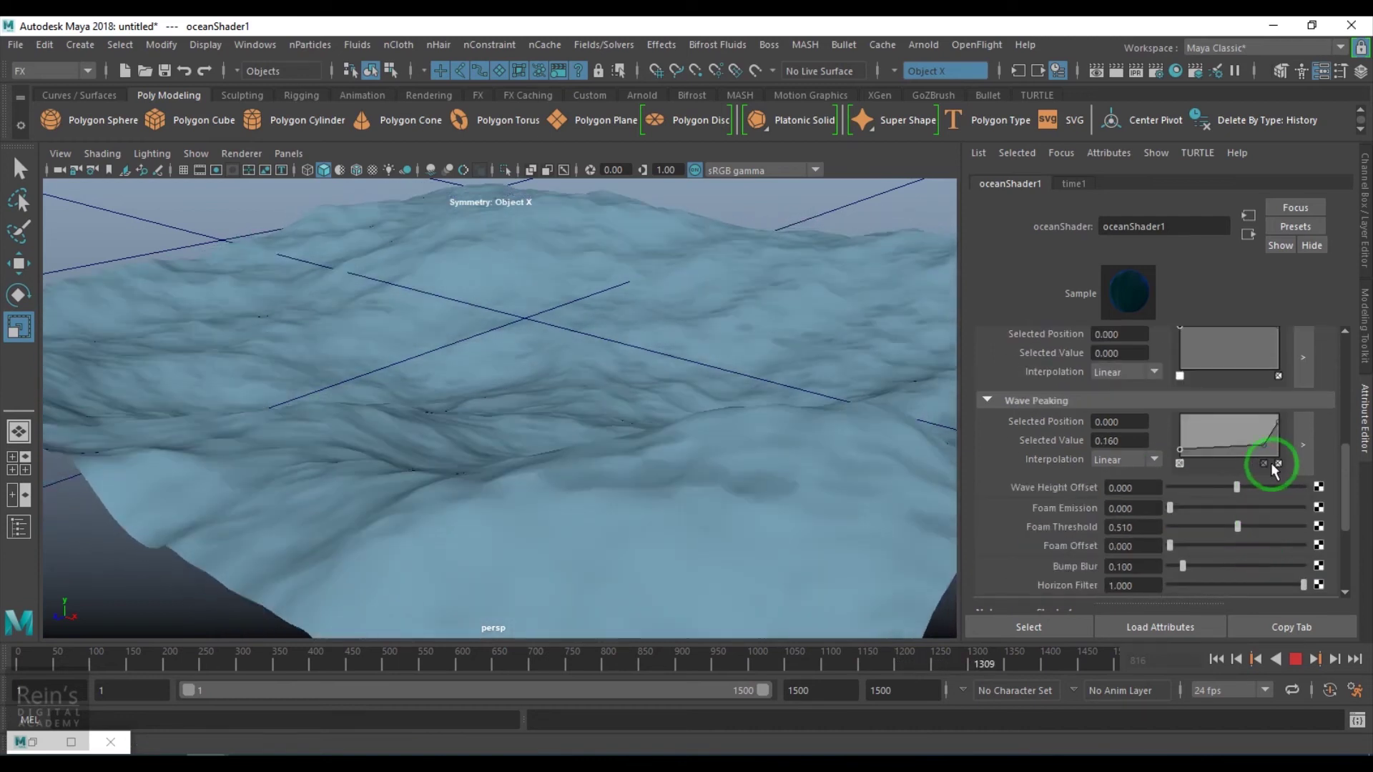
Remove Wave Peaking's right end point and test its remaining point at zero and full value
click(1278, 463)
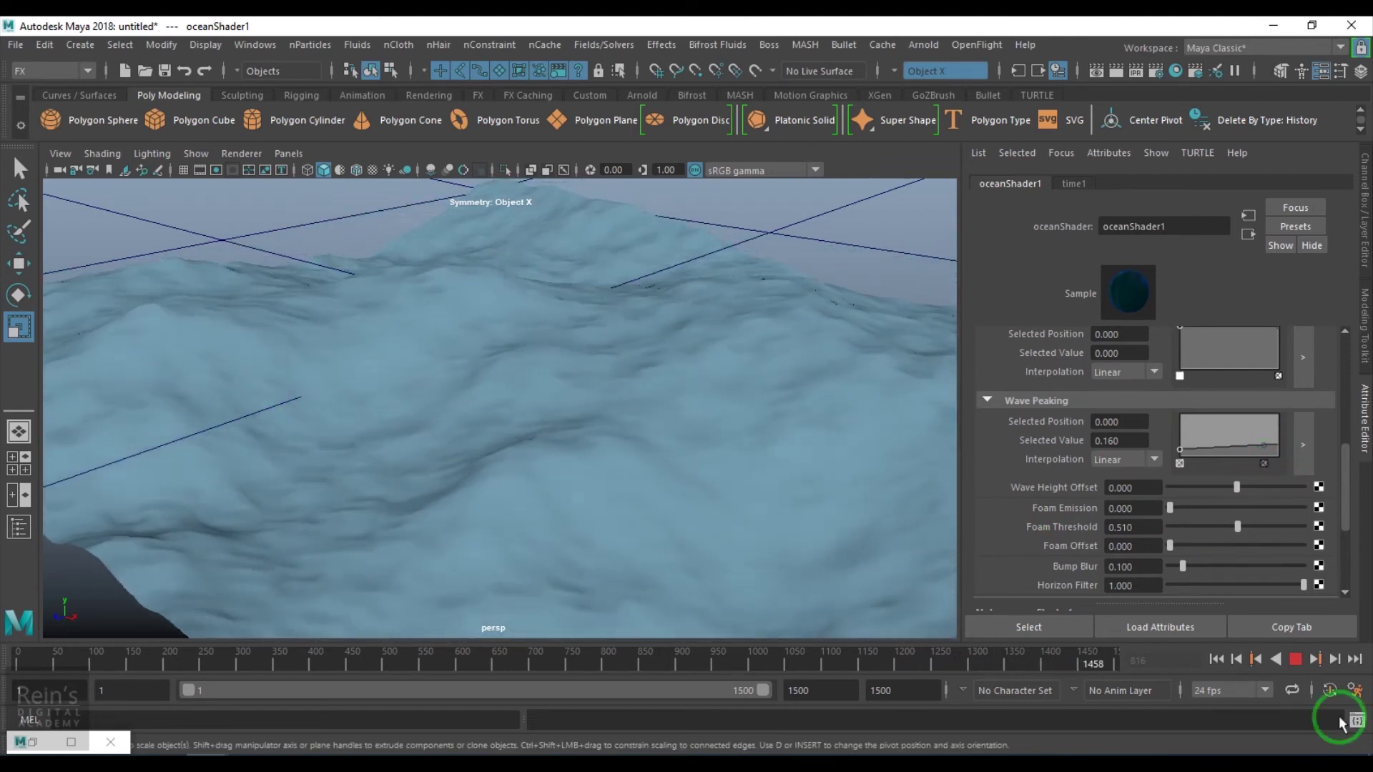
click(1293, 660)
click(1274, 485)
click(1159, 445)
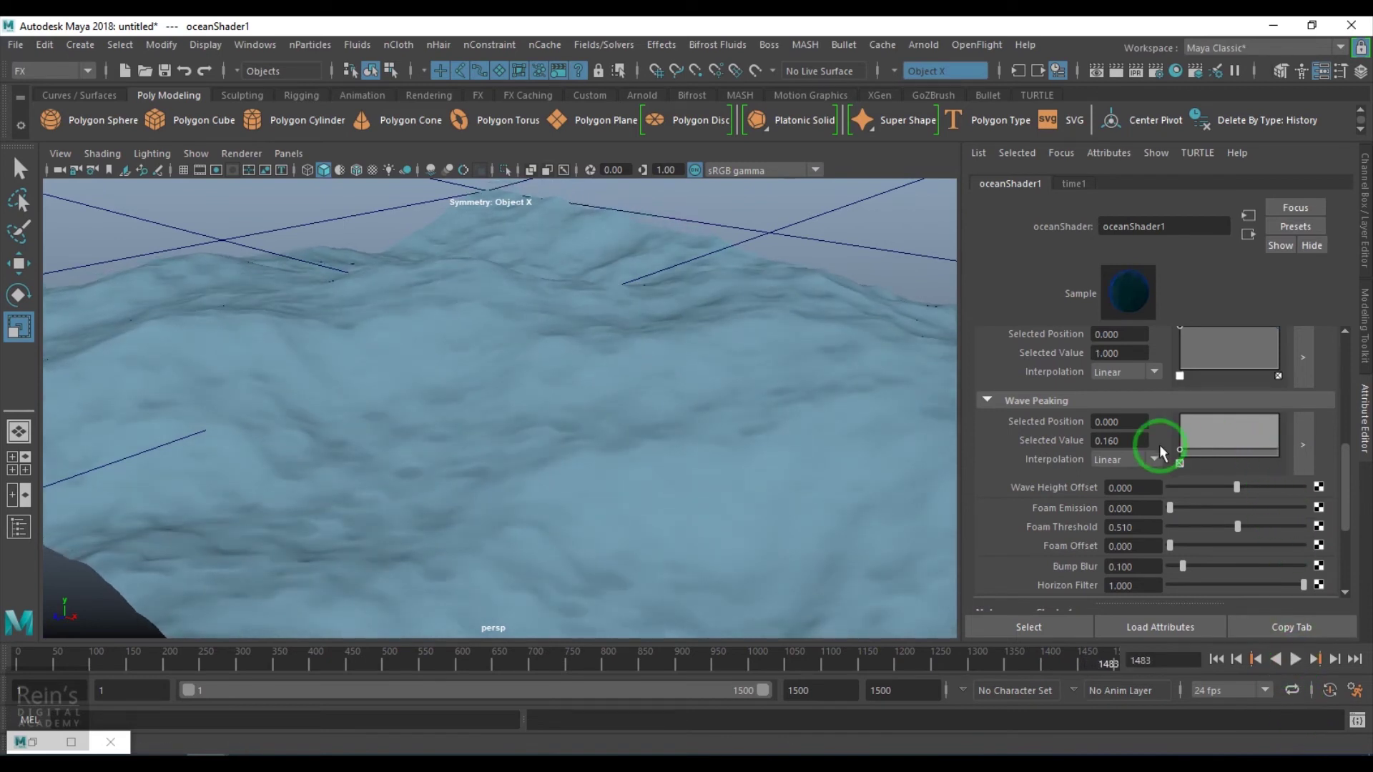
drag(1180, 455, 753, 362)
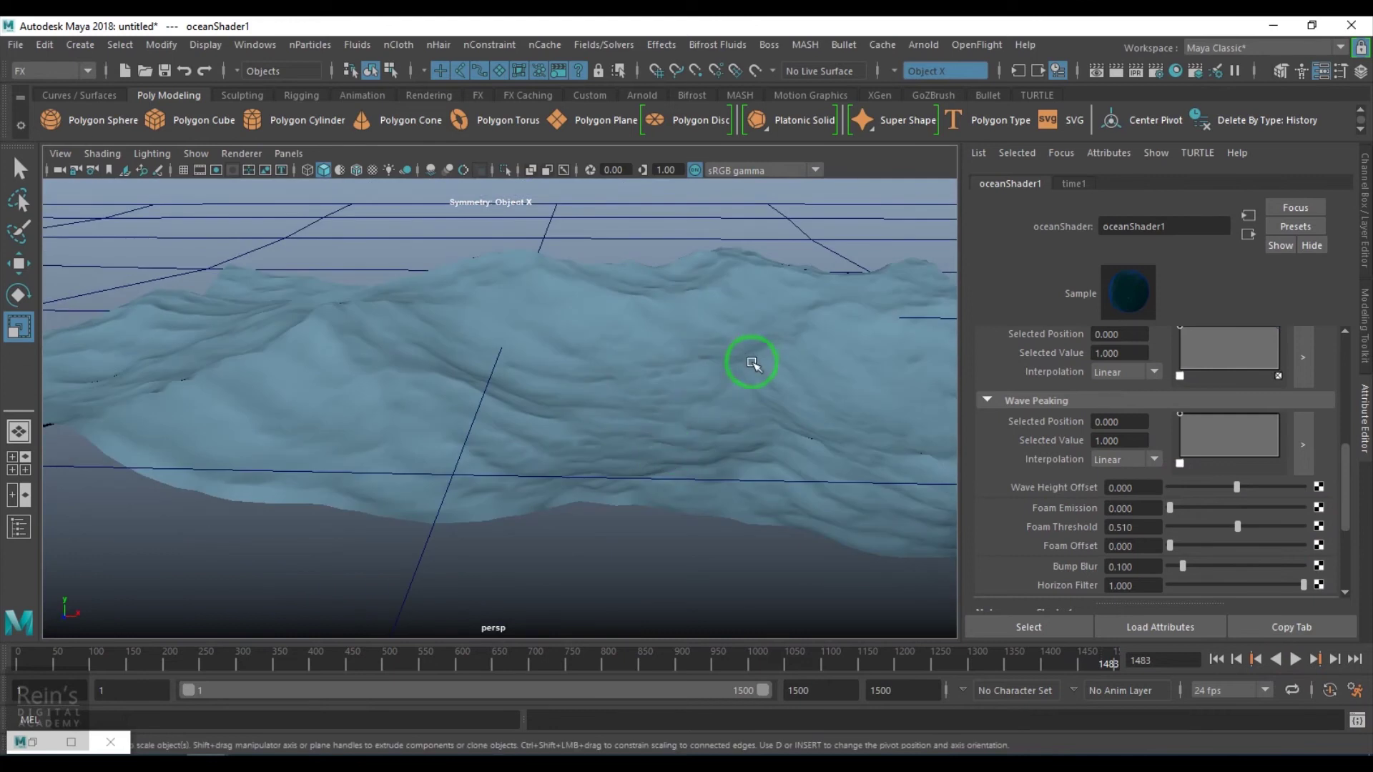
alt+drag(572, 352, 567, 419)
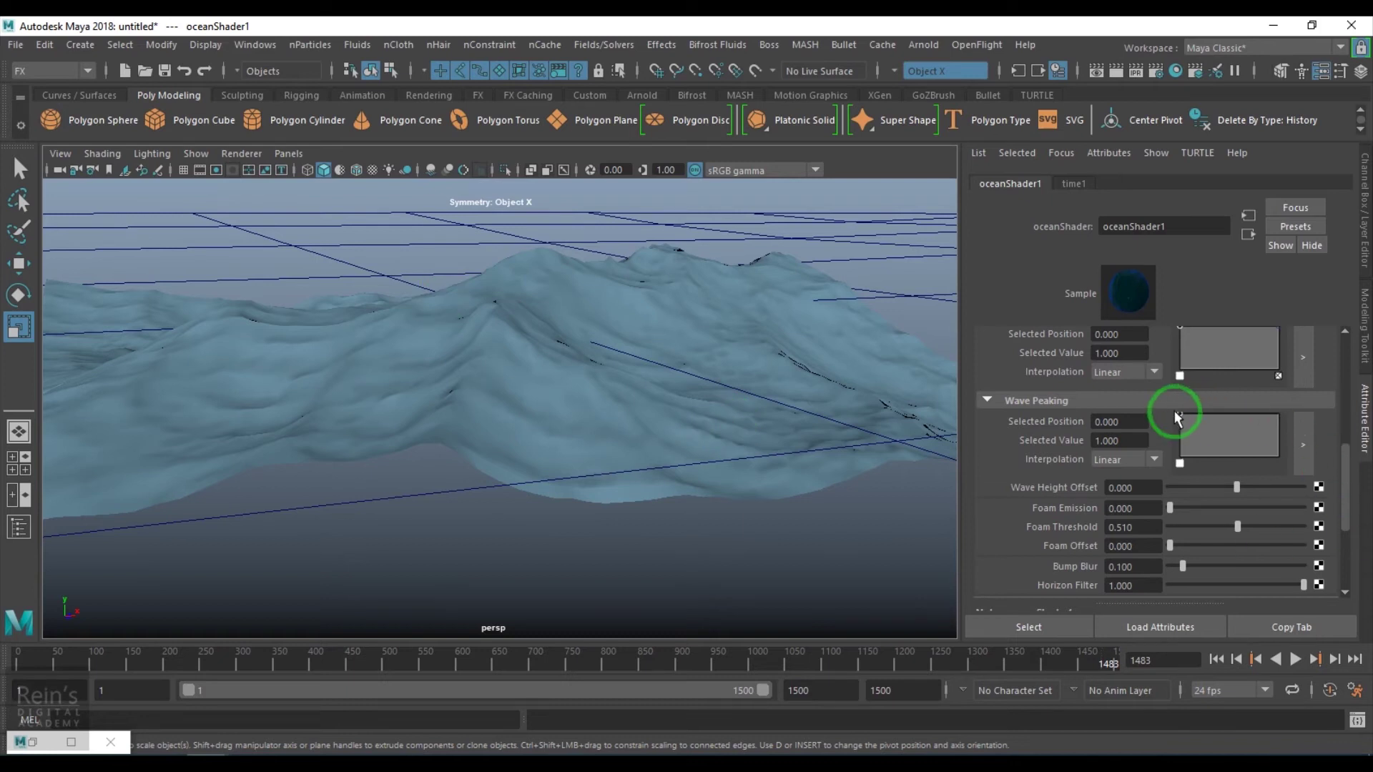
mouse_move(1176, 417)
mouse_down()
mouse_move(1180, 480)
mouse_move(1171, 386)
mouse_move(1189, 481)
mouse_move(1183, 394)
mouse_move(1180, 414)
mouse_up()
click(946, 466)
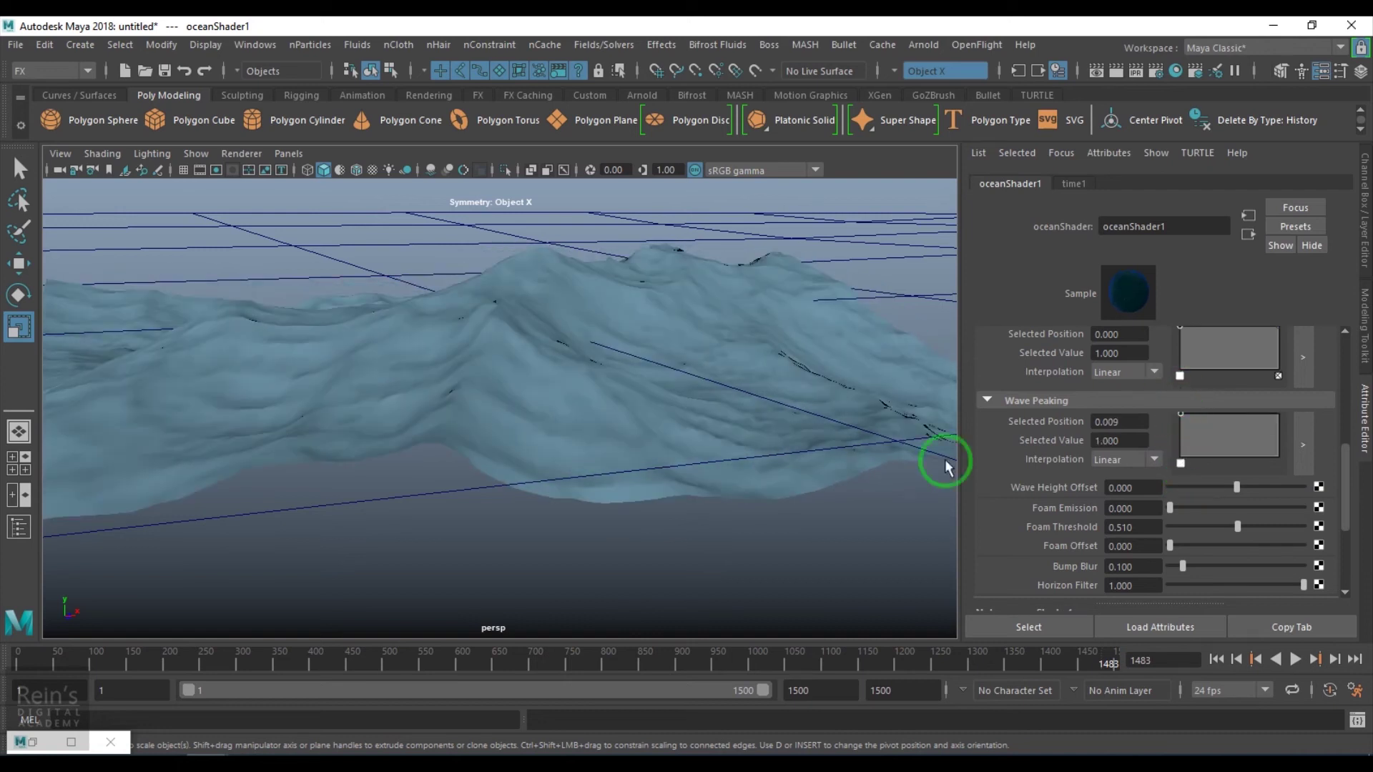
alt+drag(945, 466, 637, 502)
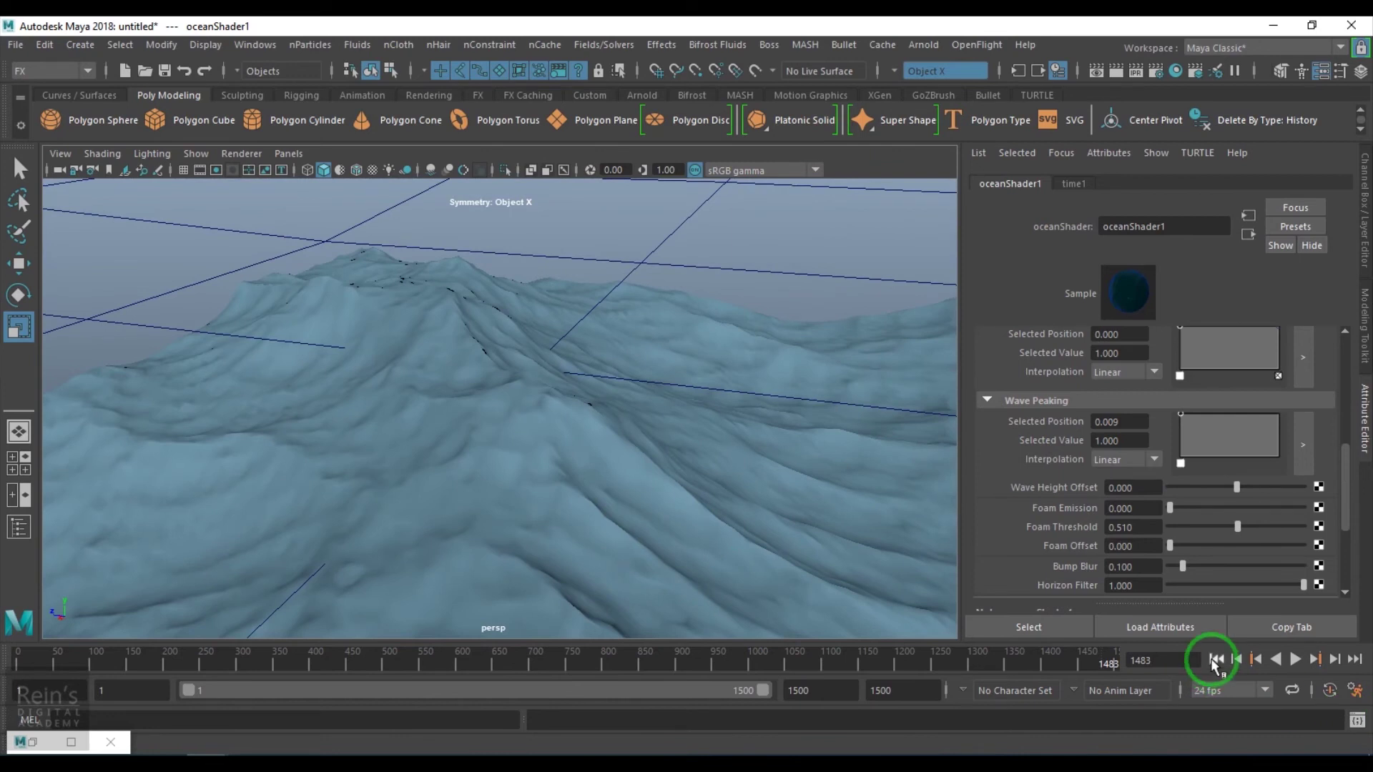
Replay the animation and shape Wave Peaking into a diagonal rising to 1.0 at the right
click(1215, 659)
click(1293, 660)
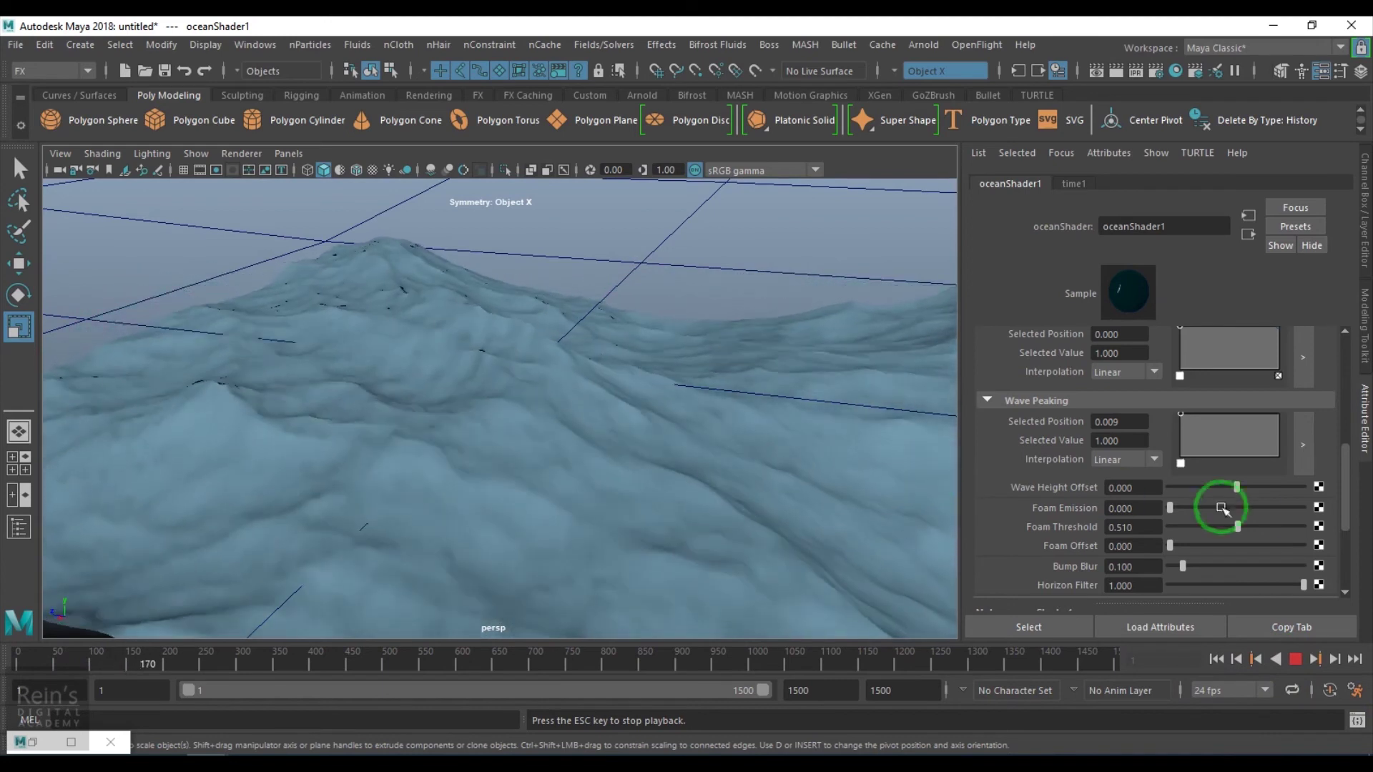
click(1276, 416)
drag(1181, 422, 1166, 490)
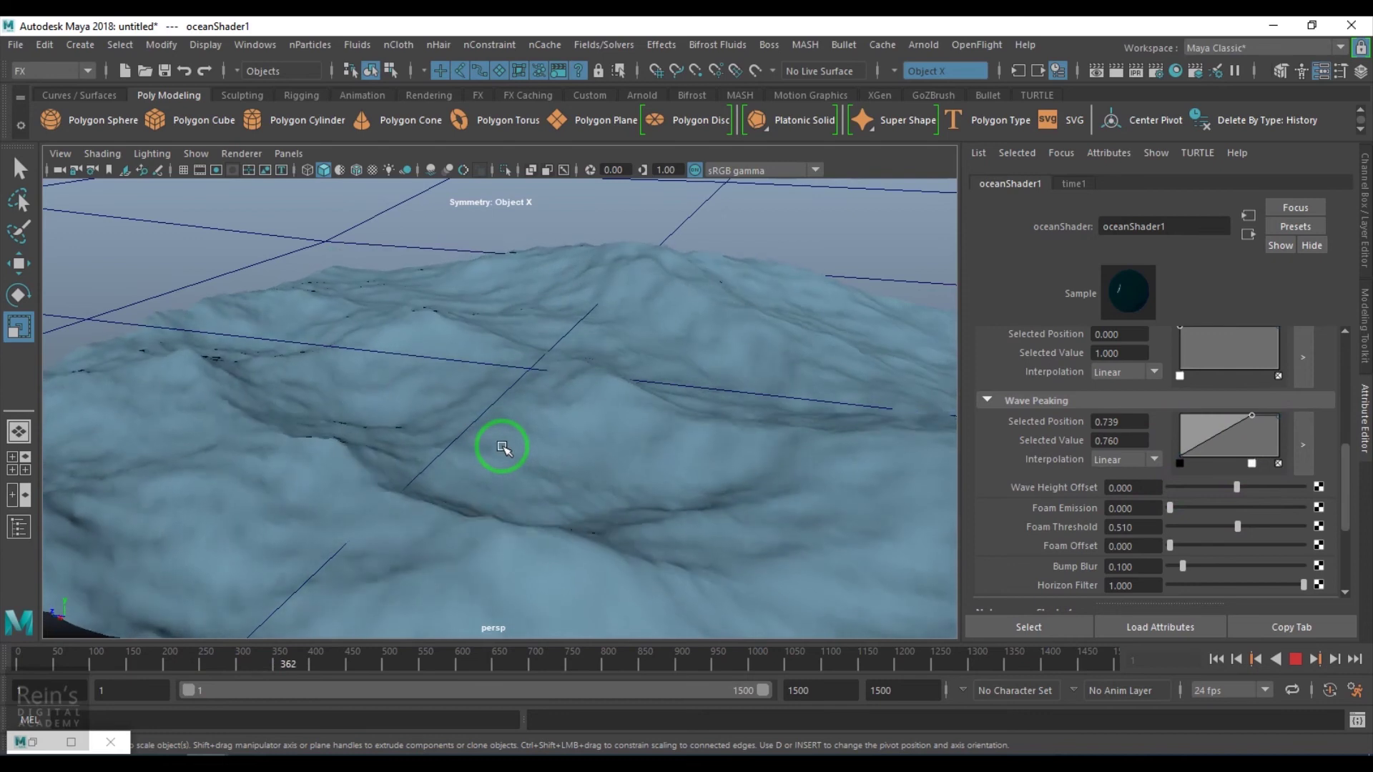
drag(1251, 416, 1281, 418)
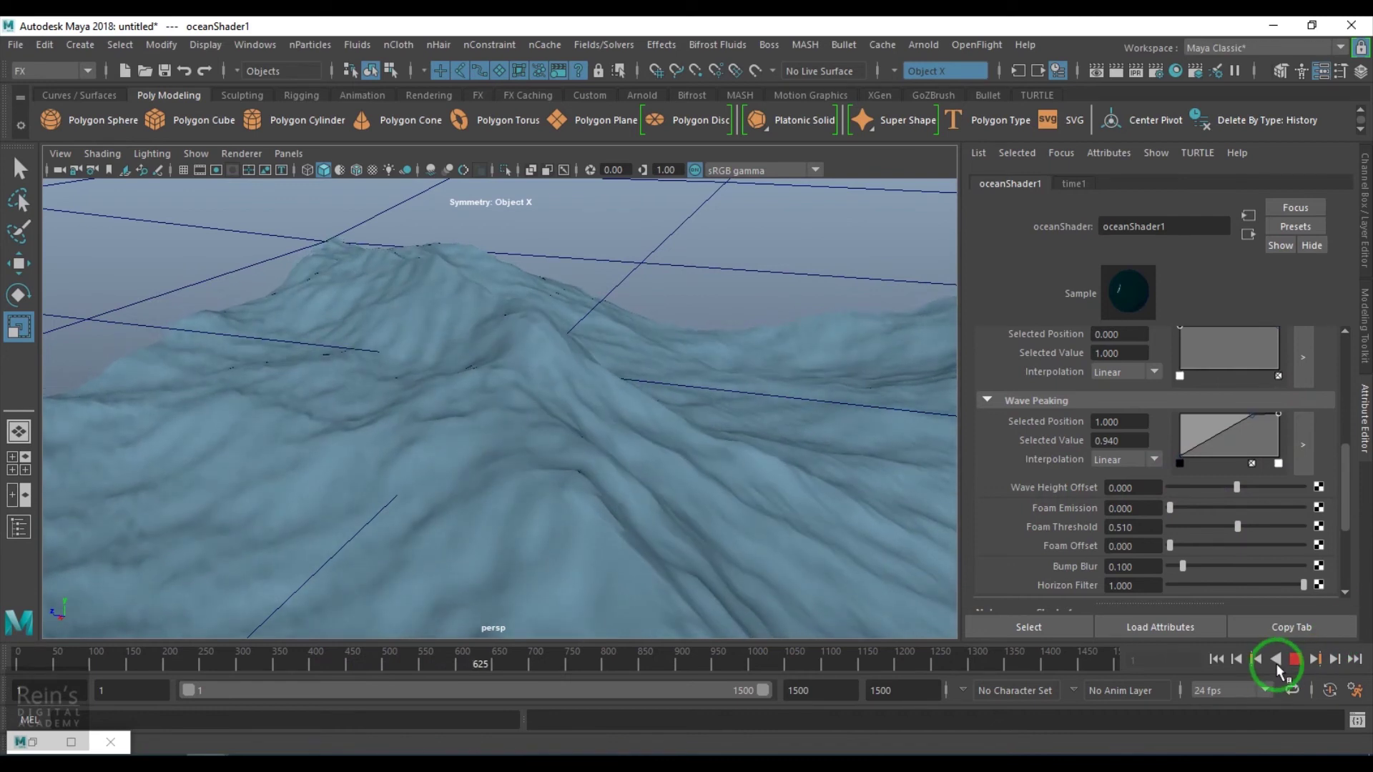
click(1294, 659)
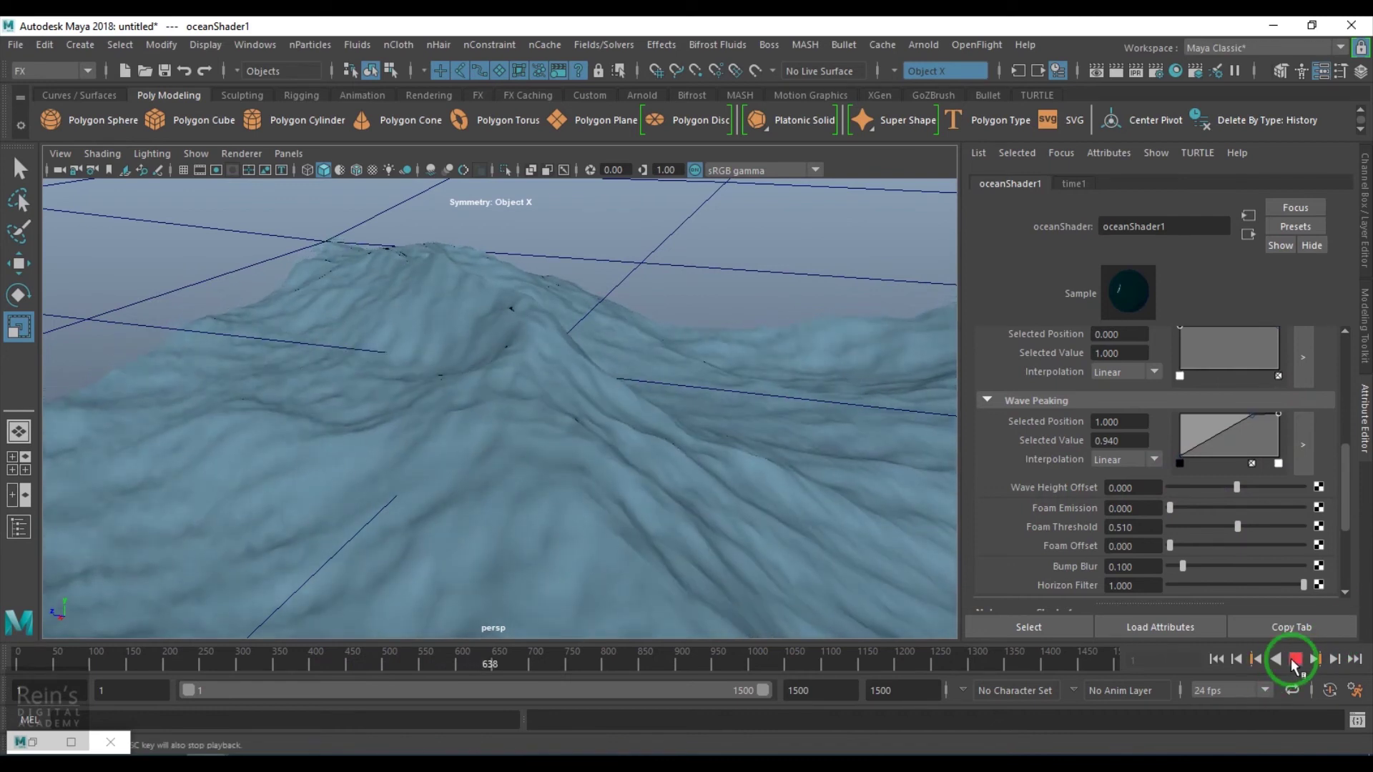
click(34, 744)
Bring the ocean1 node into view in the Hypershade and select it
scroll(612, 554, down, 2)
alt+middle_drag(592, 573, 316, 576)
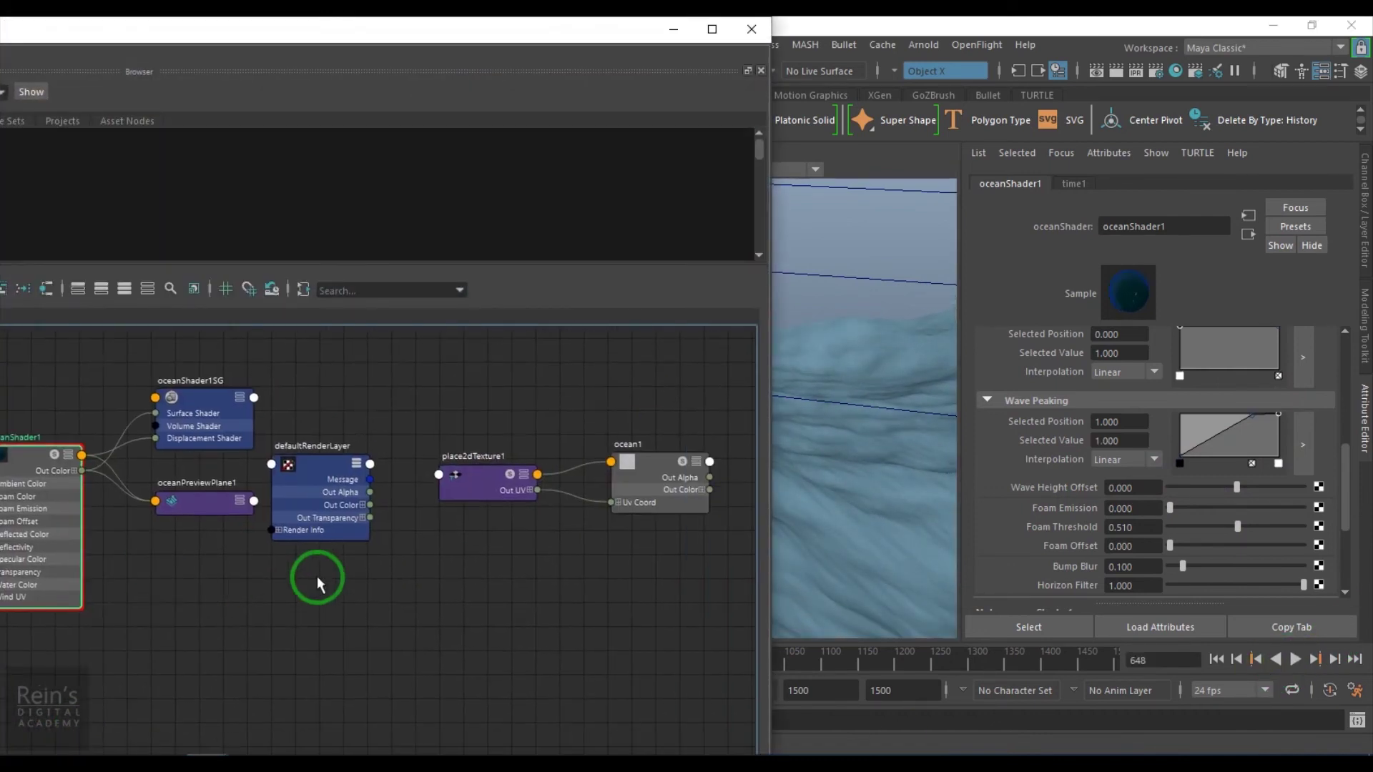
alt+middle_drag(704, 668, 497, 668)
scroll(529, 558, up, 3)
click(580, 460)
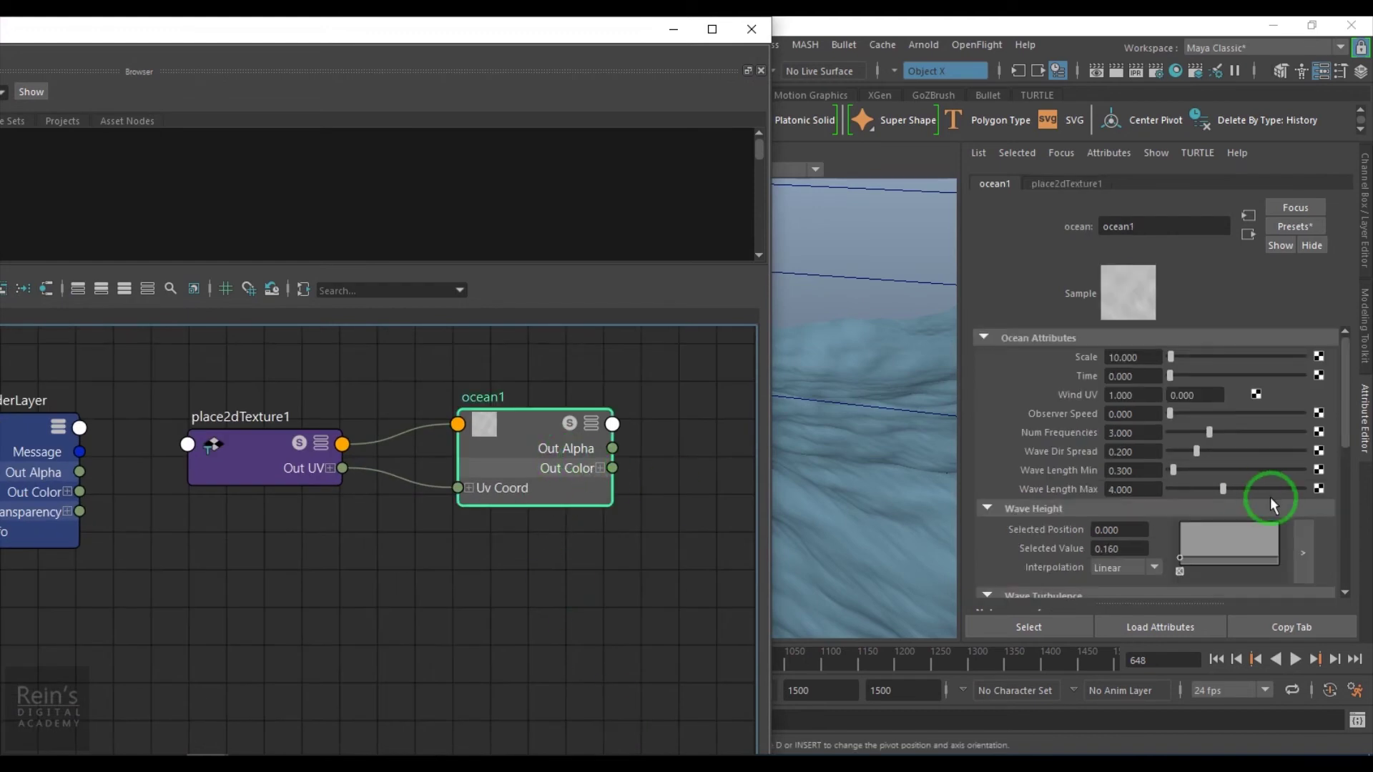
Set ocean1's Color Mode to FoamOnWaves with Foam Emission around 0.156
scroll(1259, 522, down, 8)
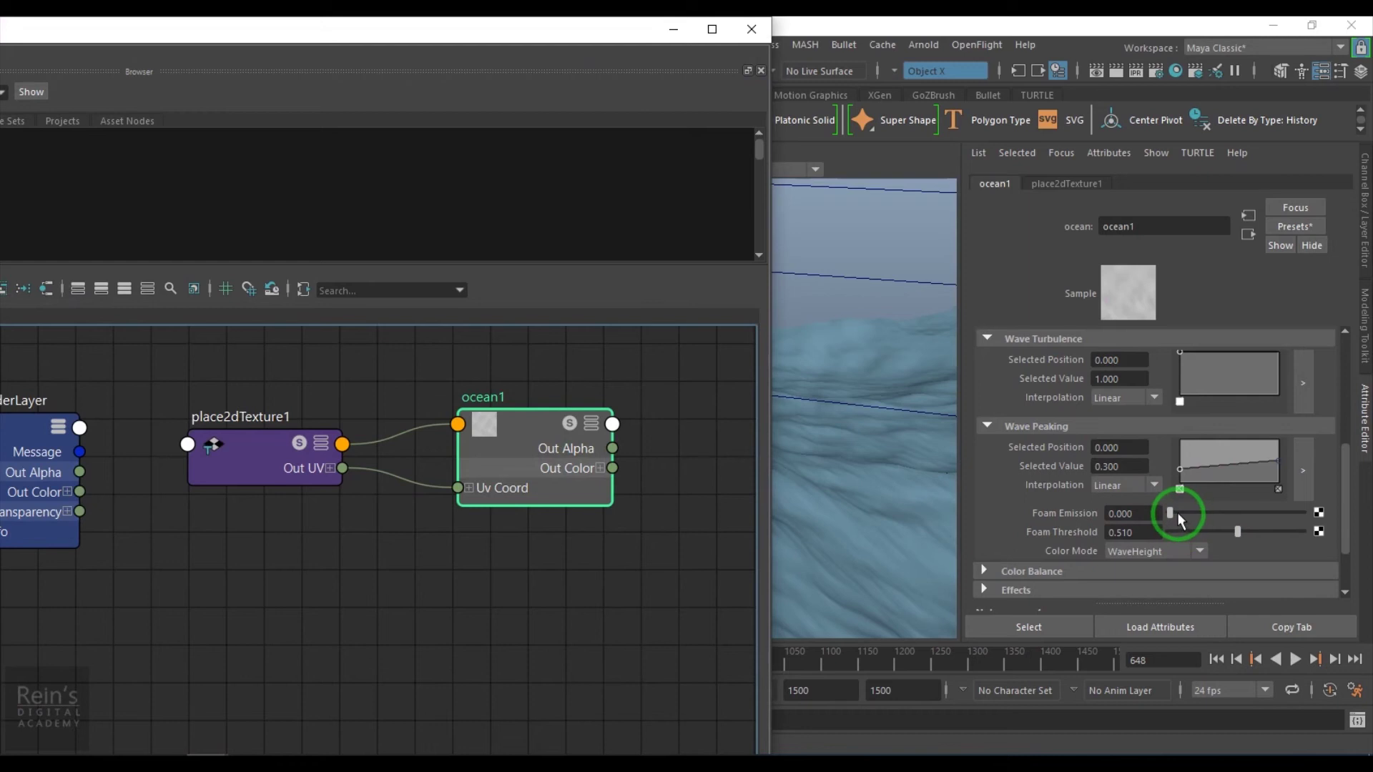
drag(1173, 512, 1207, 512)
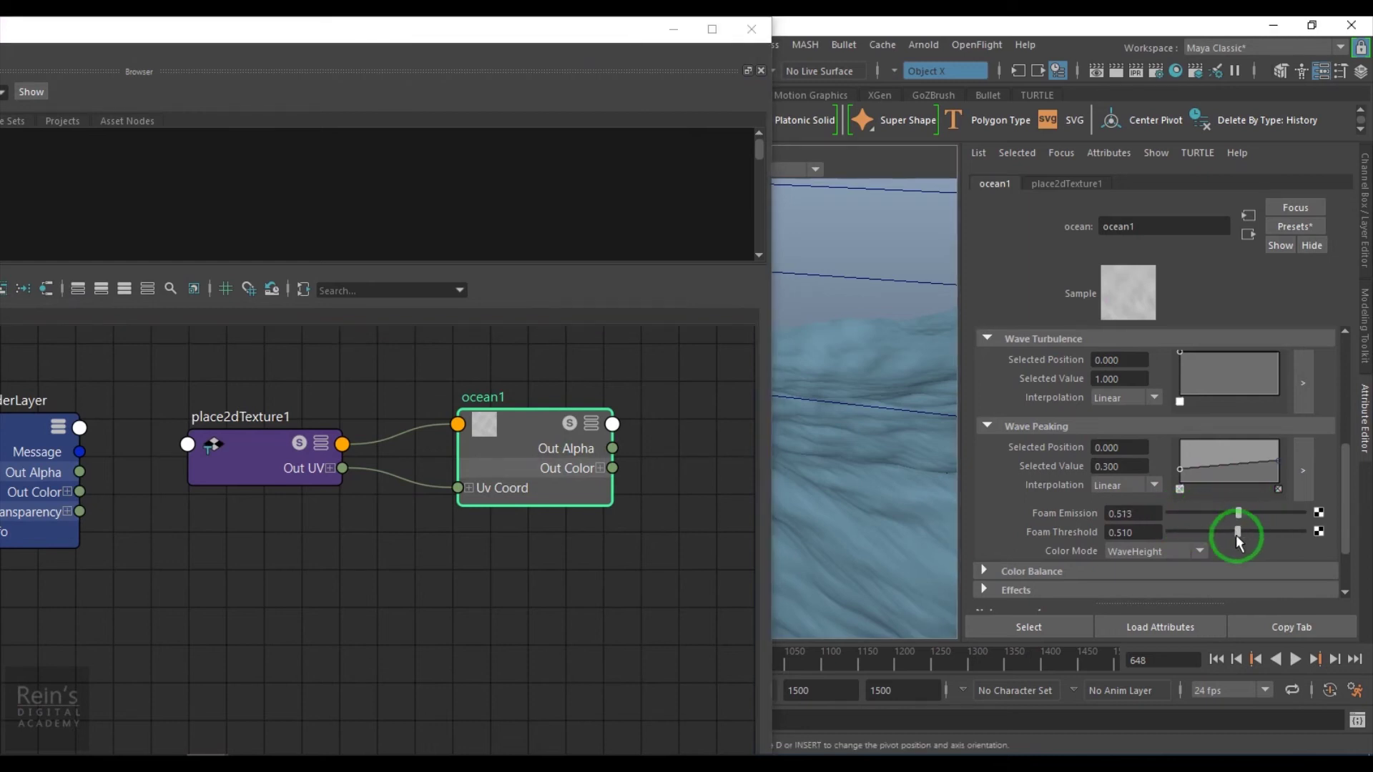
click(1184, 551)
click(1157, 582)
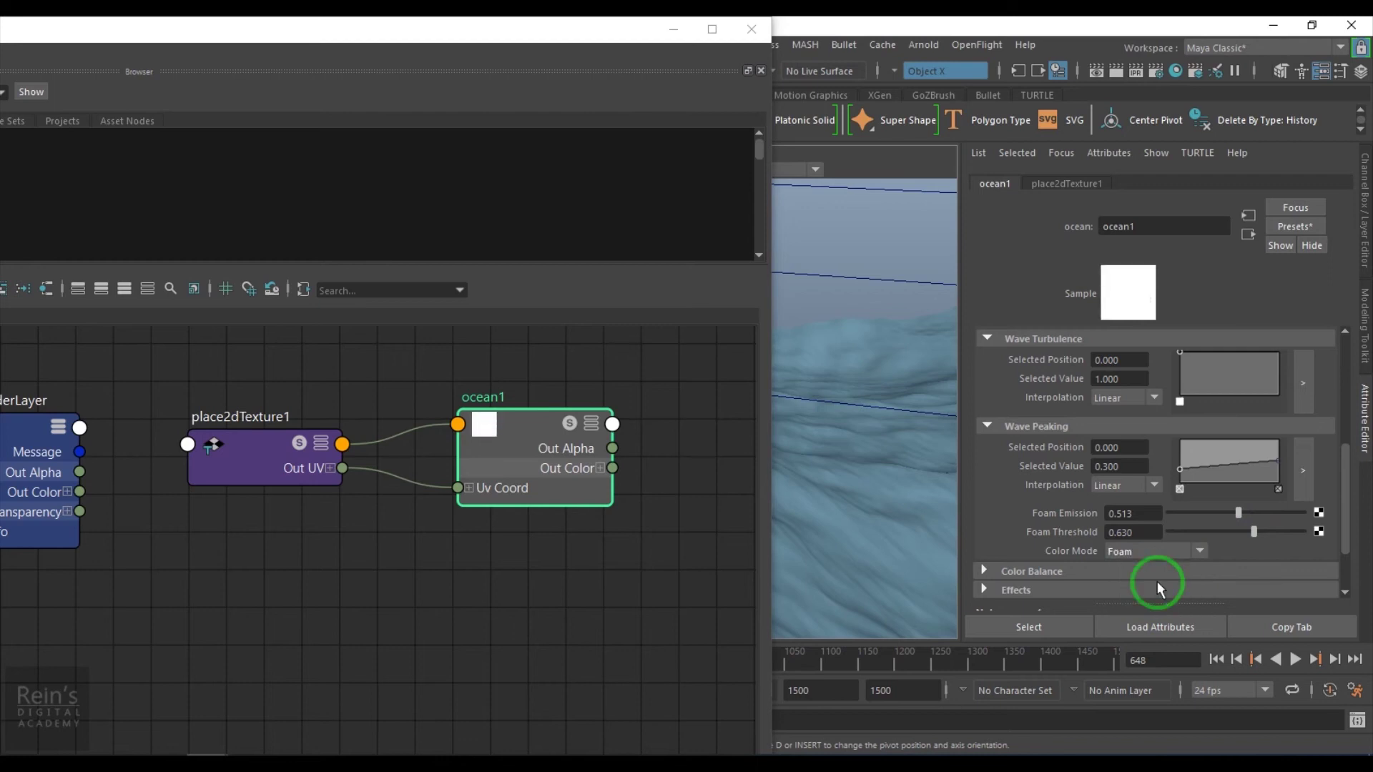
click(1183, 552)
click(1182, 603)
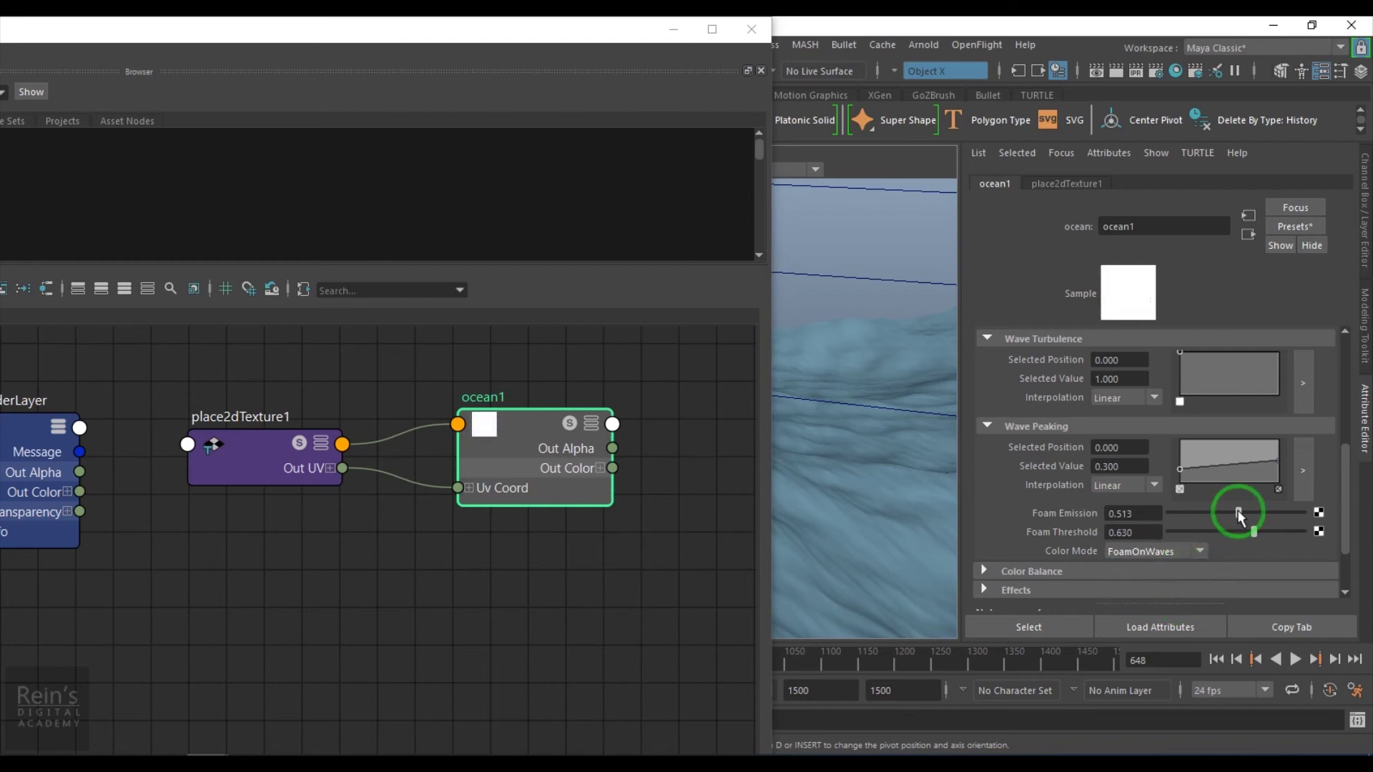
mouse_move(1239, 513)
mouse_down()
mouse_move(1180, 513)
mouse_move(1174, 534)
mouse_move(1262, 536)
mouse_move(1235, 535)
mouse_up()
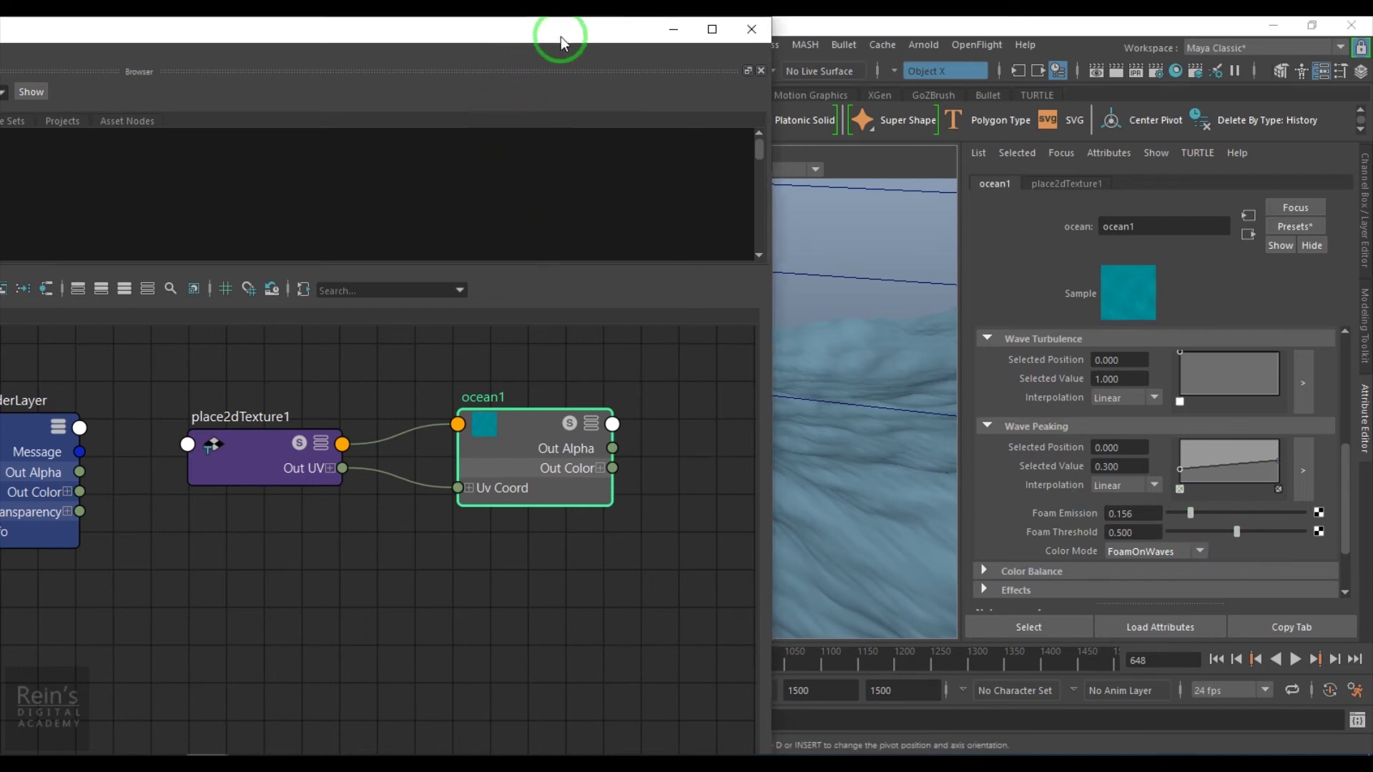
drag(561, 36, 635, 529)
Start a new scene without saving, turn on the ground grid, and add a polygon plane
click(124, 71)
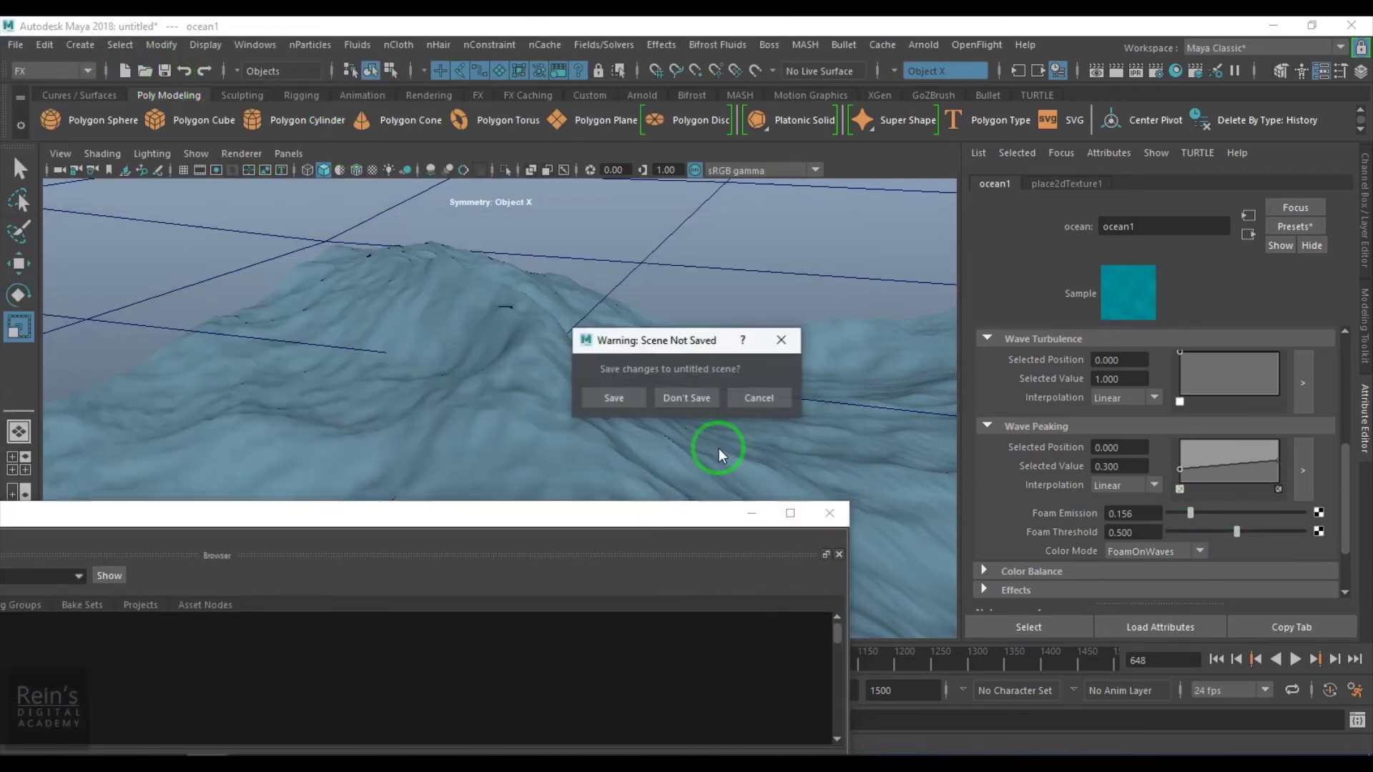
click(678, 398)
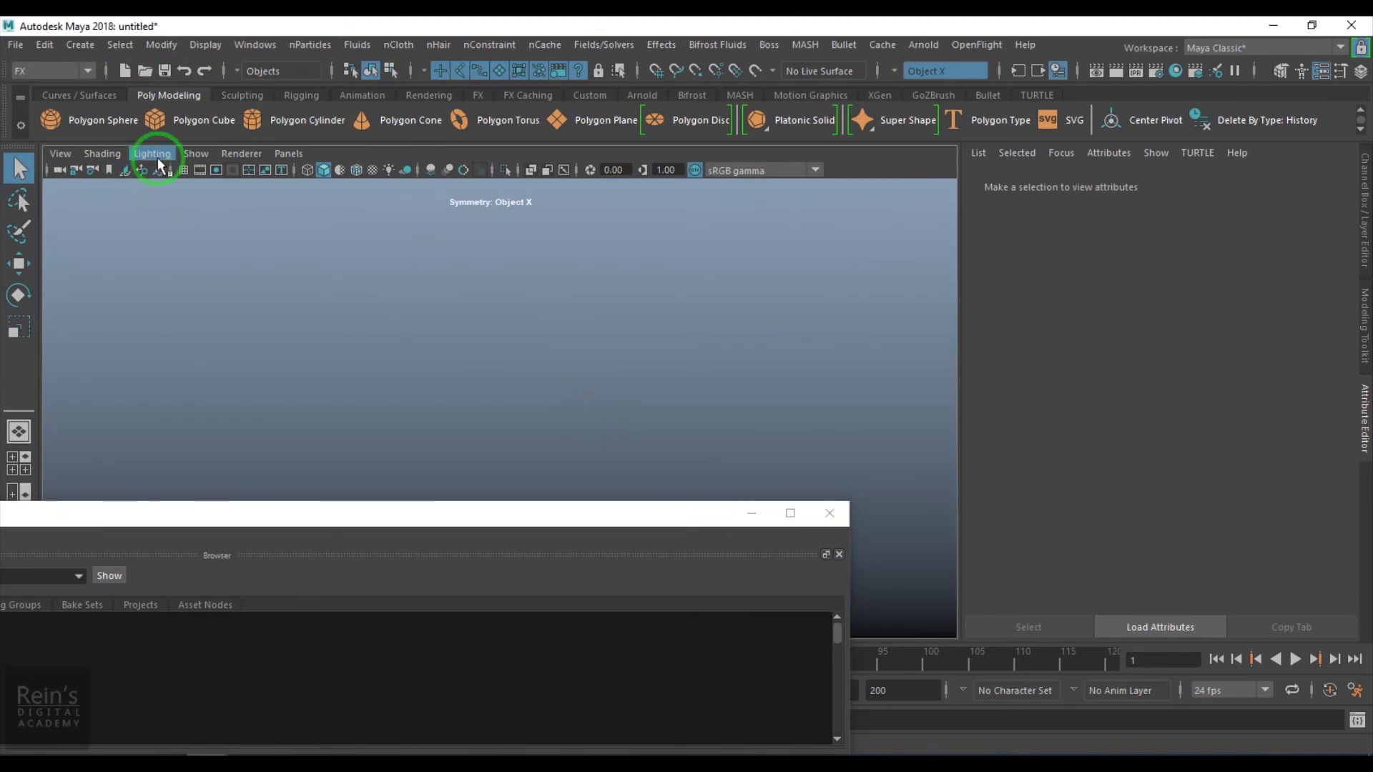
click(184, 170)
drag(543, 515, 548, 662)
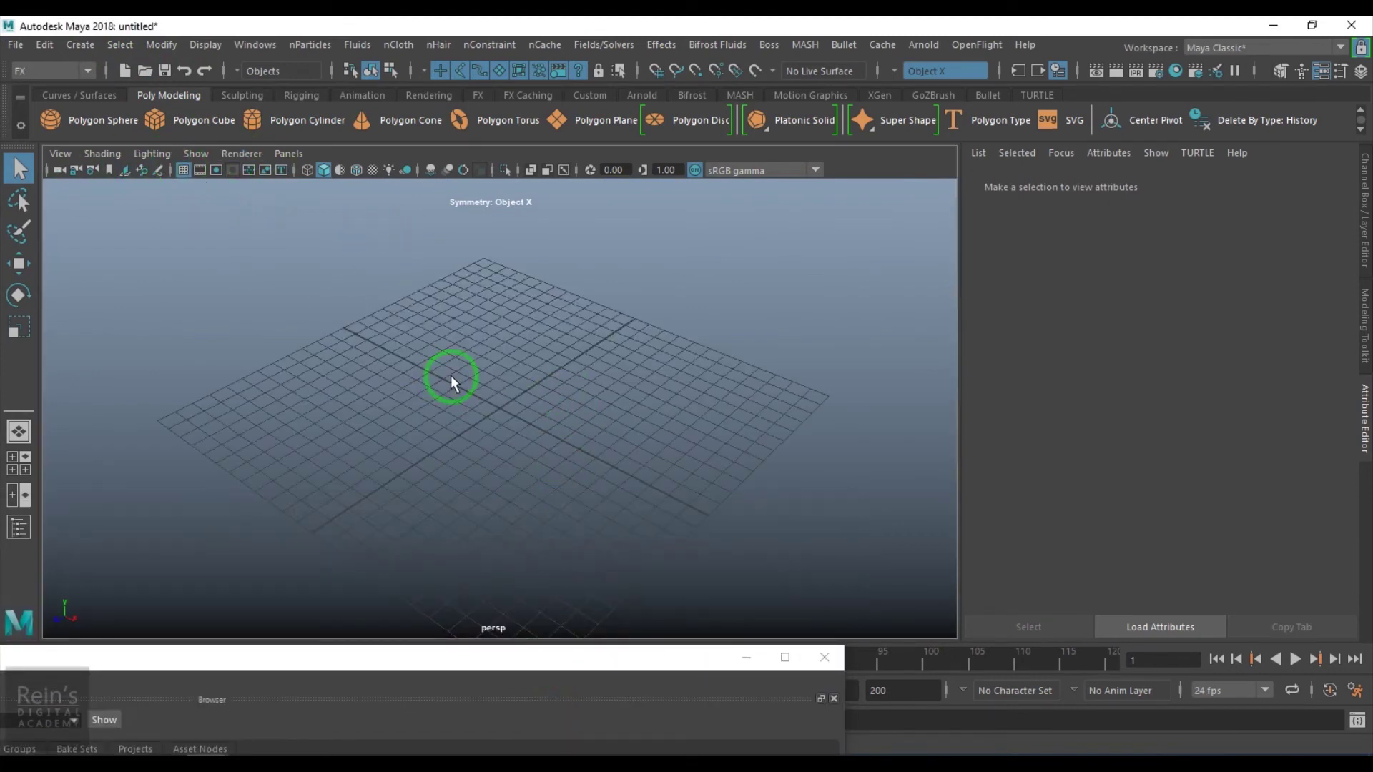
shift+right_drag(450, 375, 593, 468)
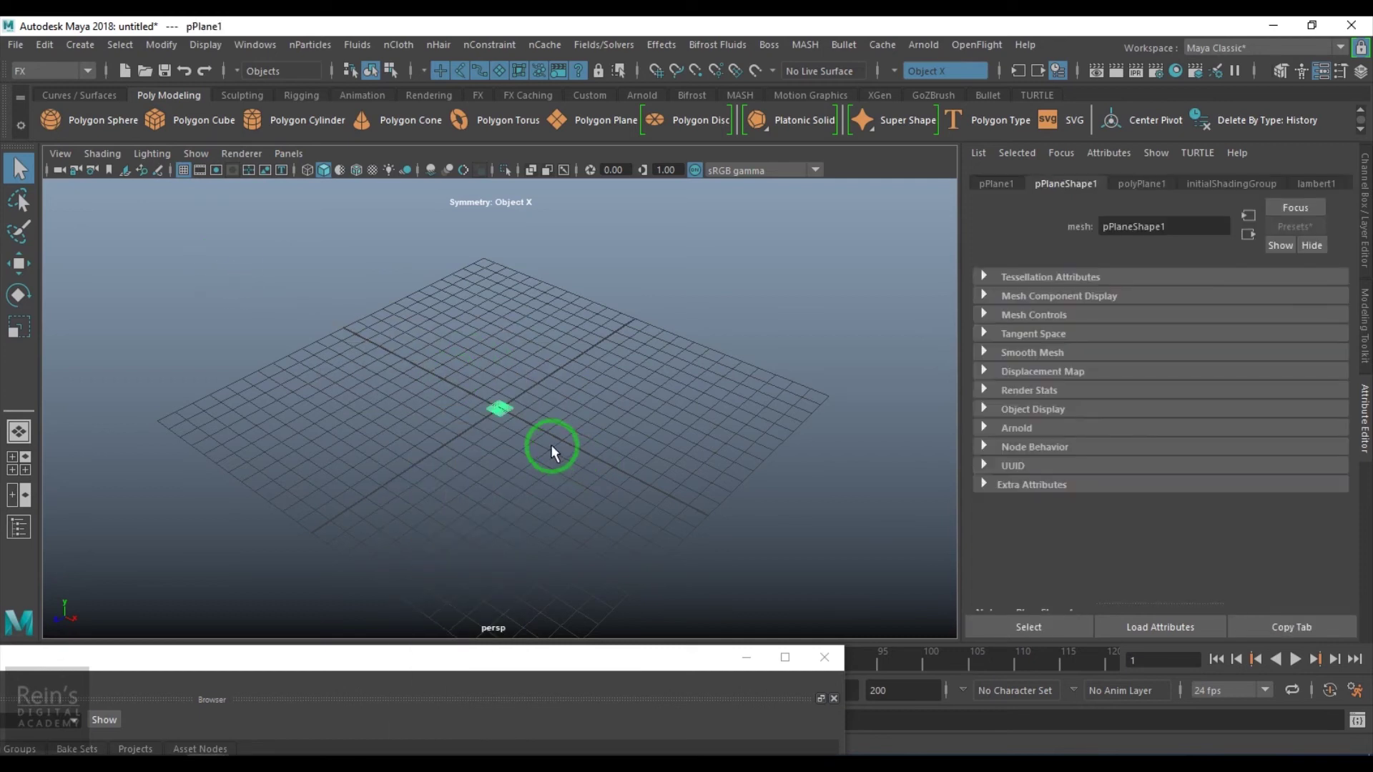
Scale the polygon plane up uniformly to make it large
key(t)
click(493, 420)
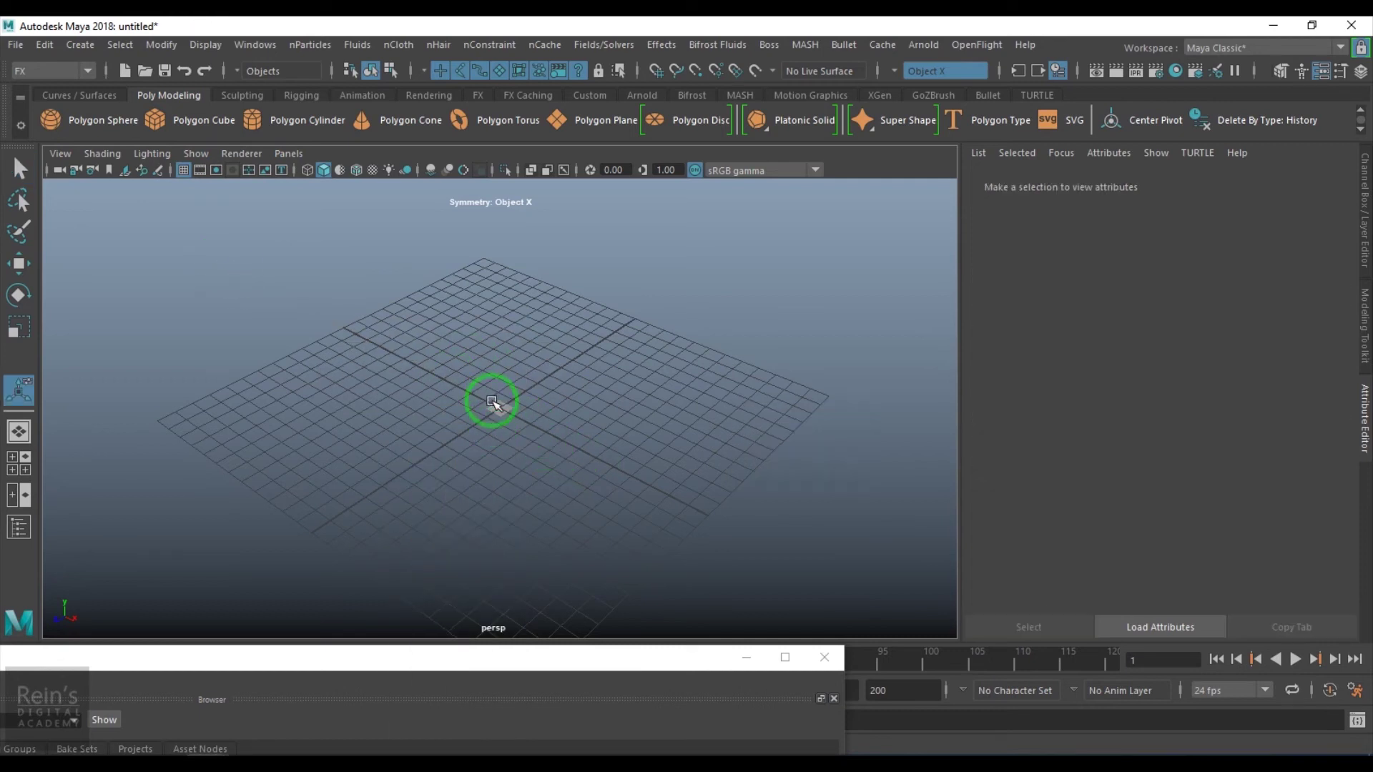
key(r)
click(497, 408)
drag(497, 407, 821, 653)
alt+drag(607, 447, 632, 434)
Give the plane a new Lambert material and pick a 2D texture for its Color
right_drag(631, 434, 653, 373)
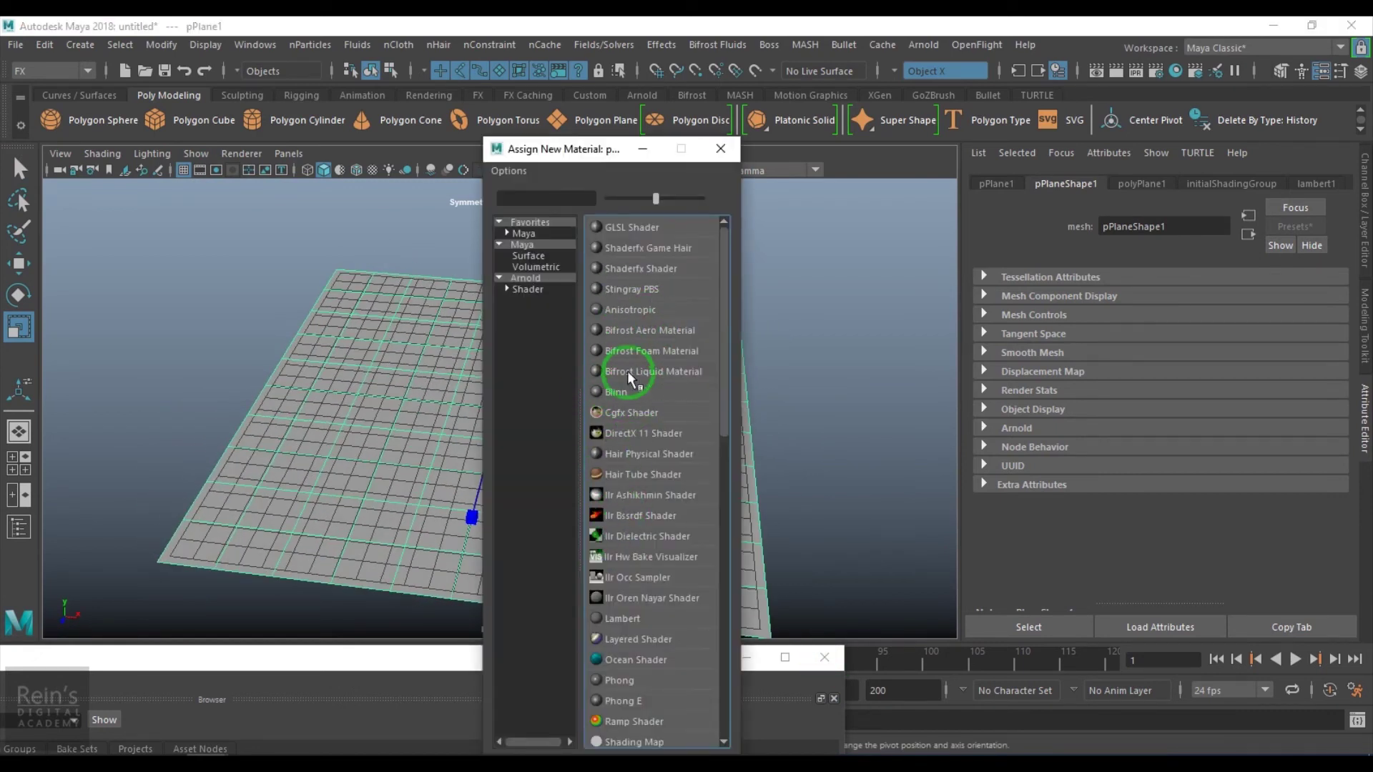
scroll(668, 551, down, 3)
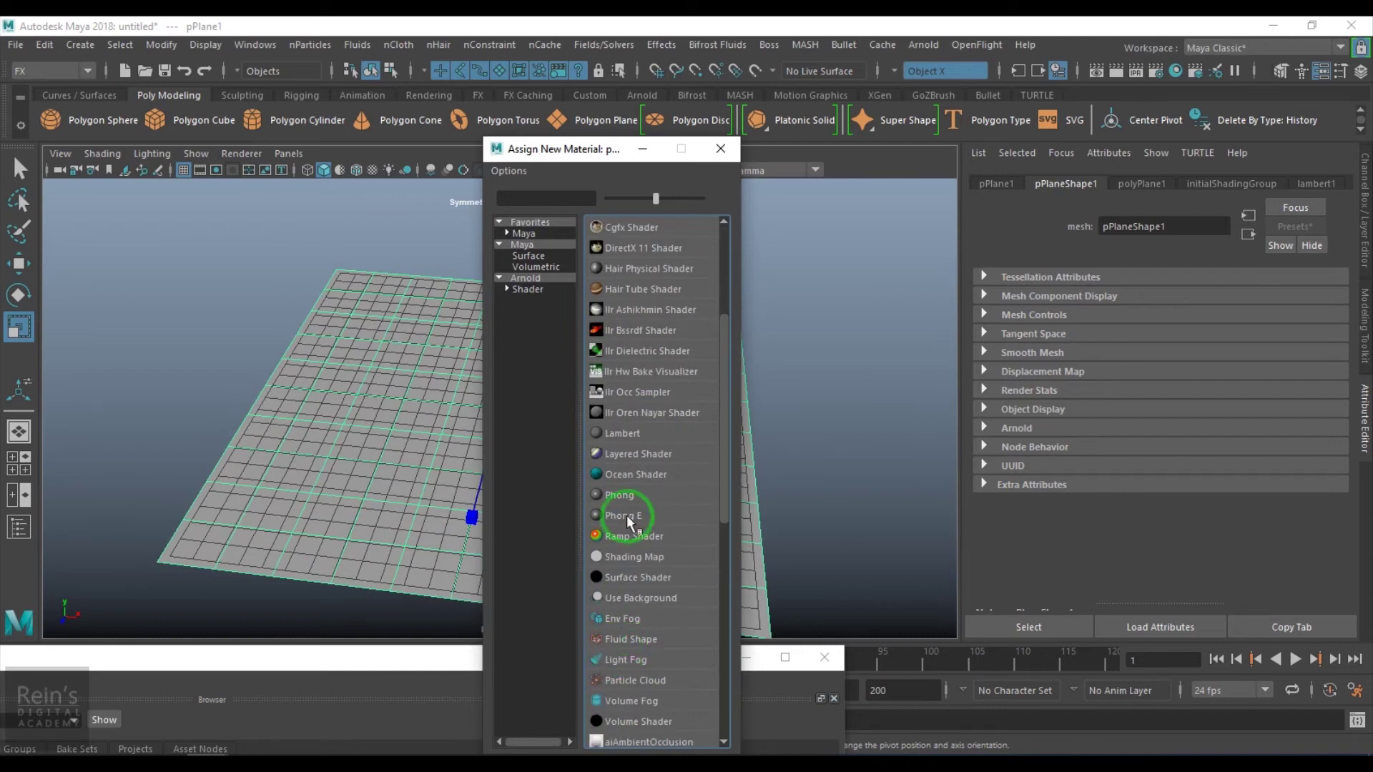
click(616, 434)
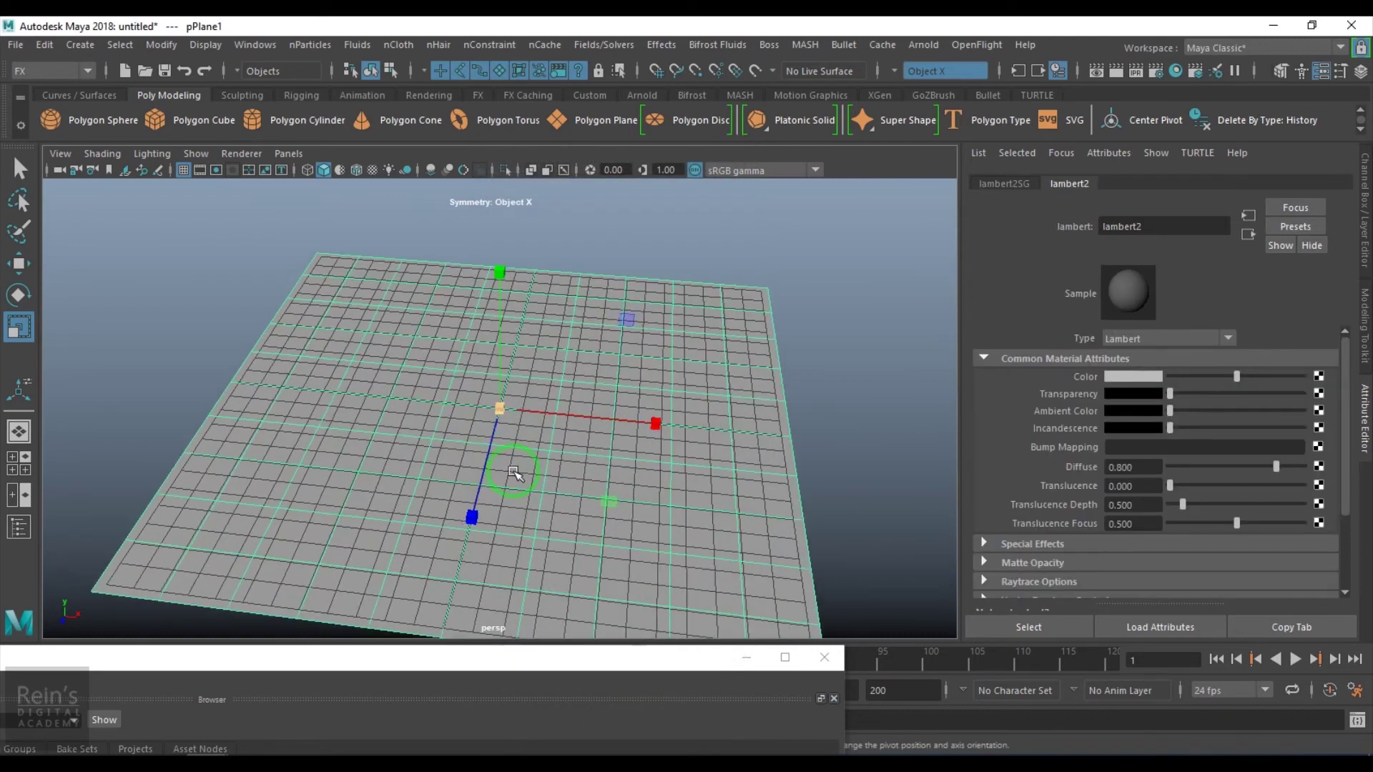
click(1317, 376)
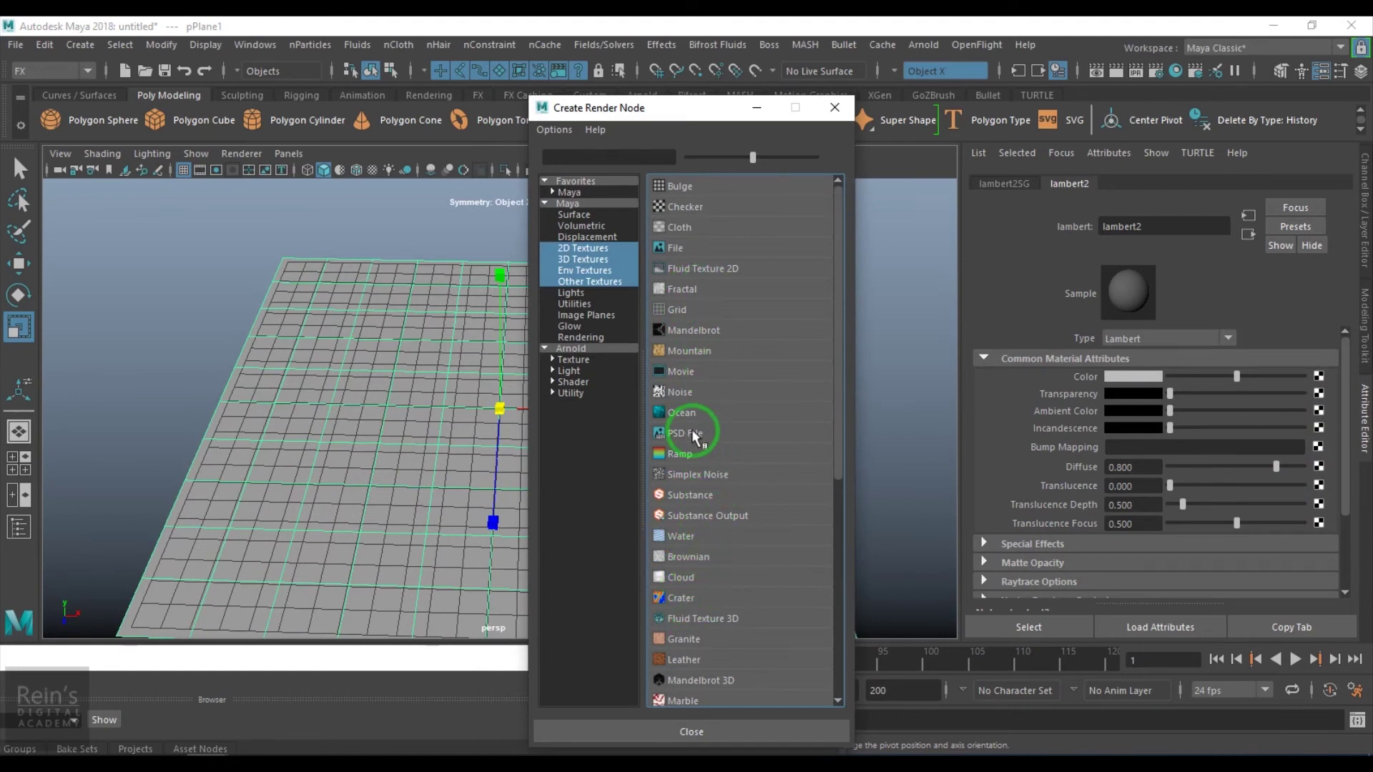
click(608, 248)
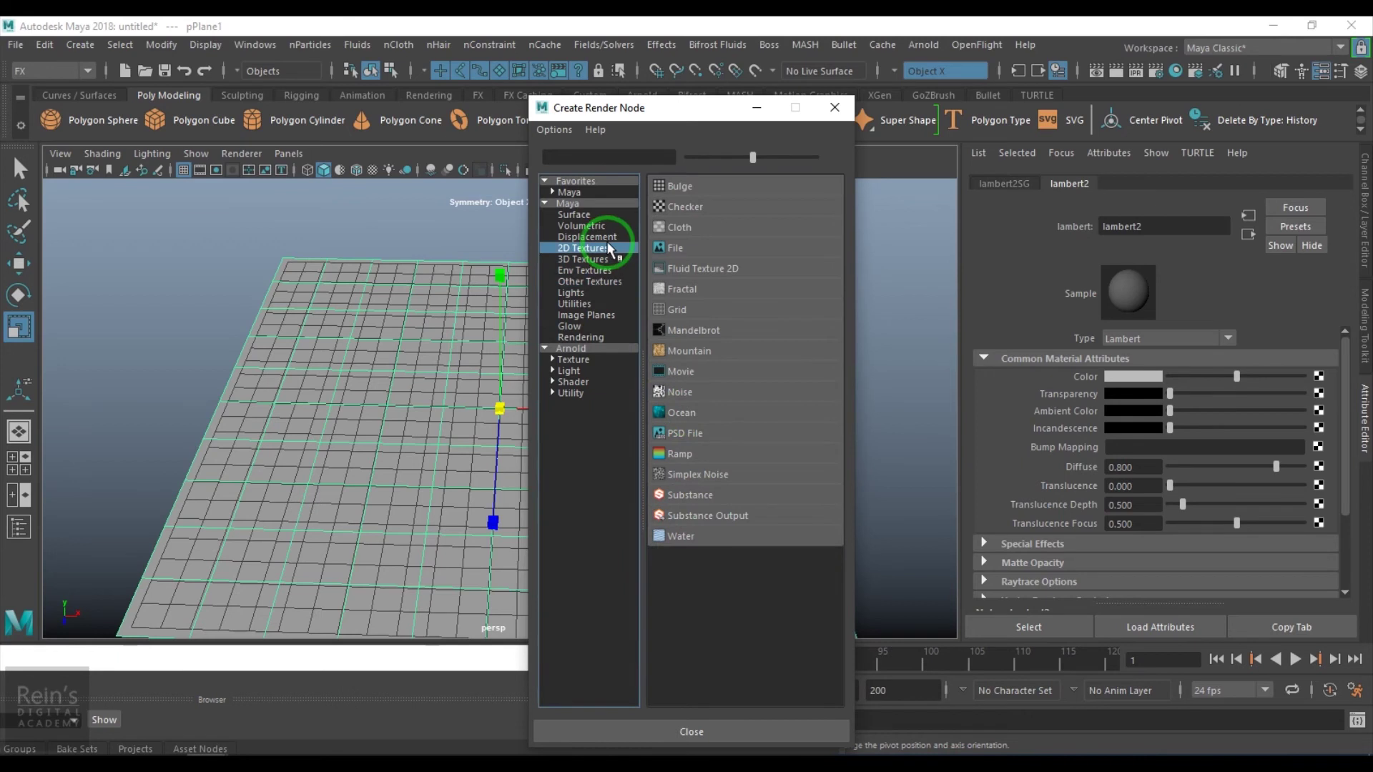
Connect an Ocean texture to the Color, show textures in the viewport, and hide the grid
click(681, 413)
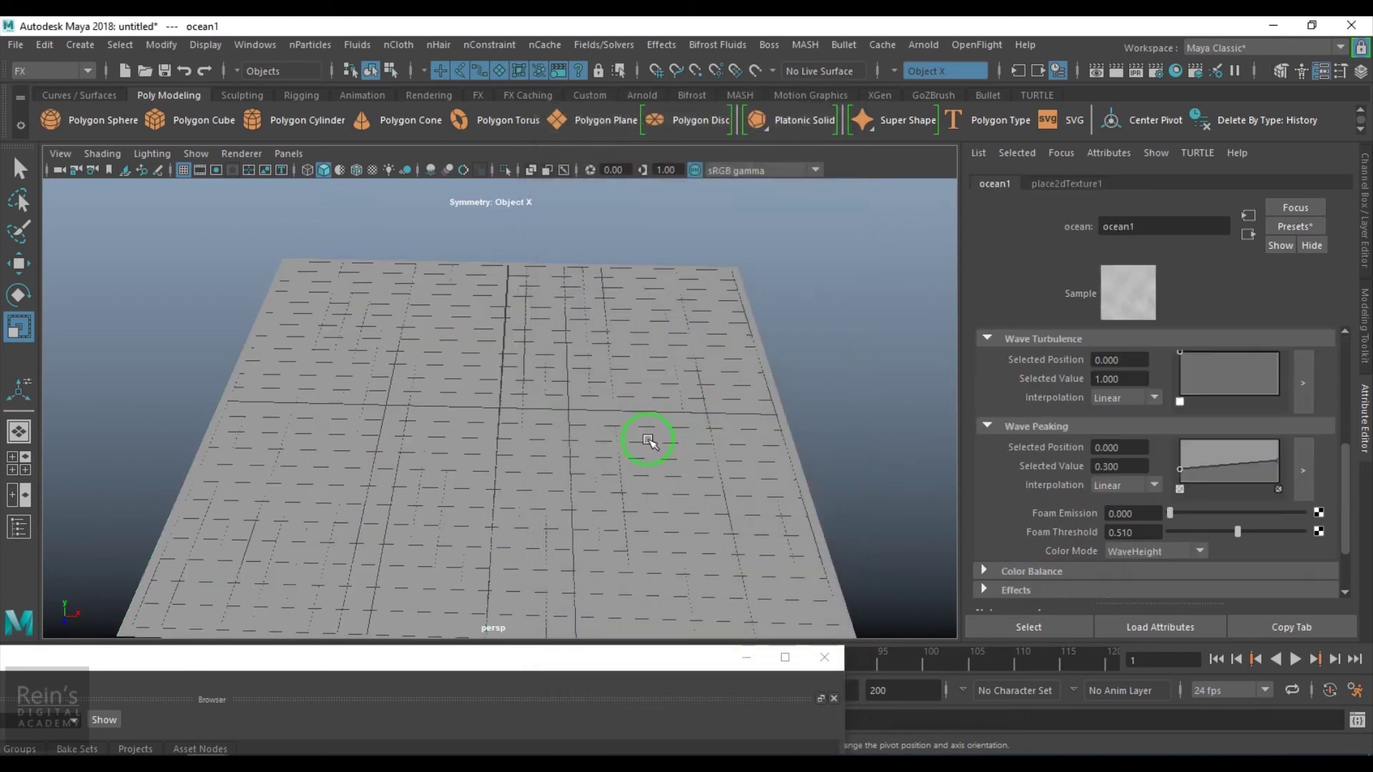
key(6)
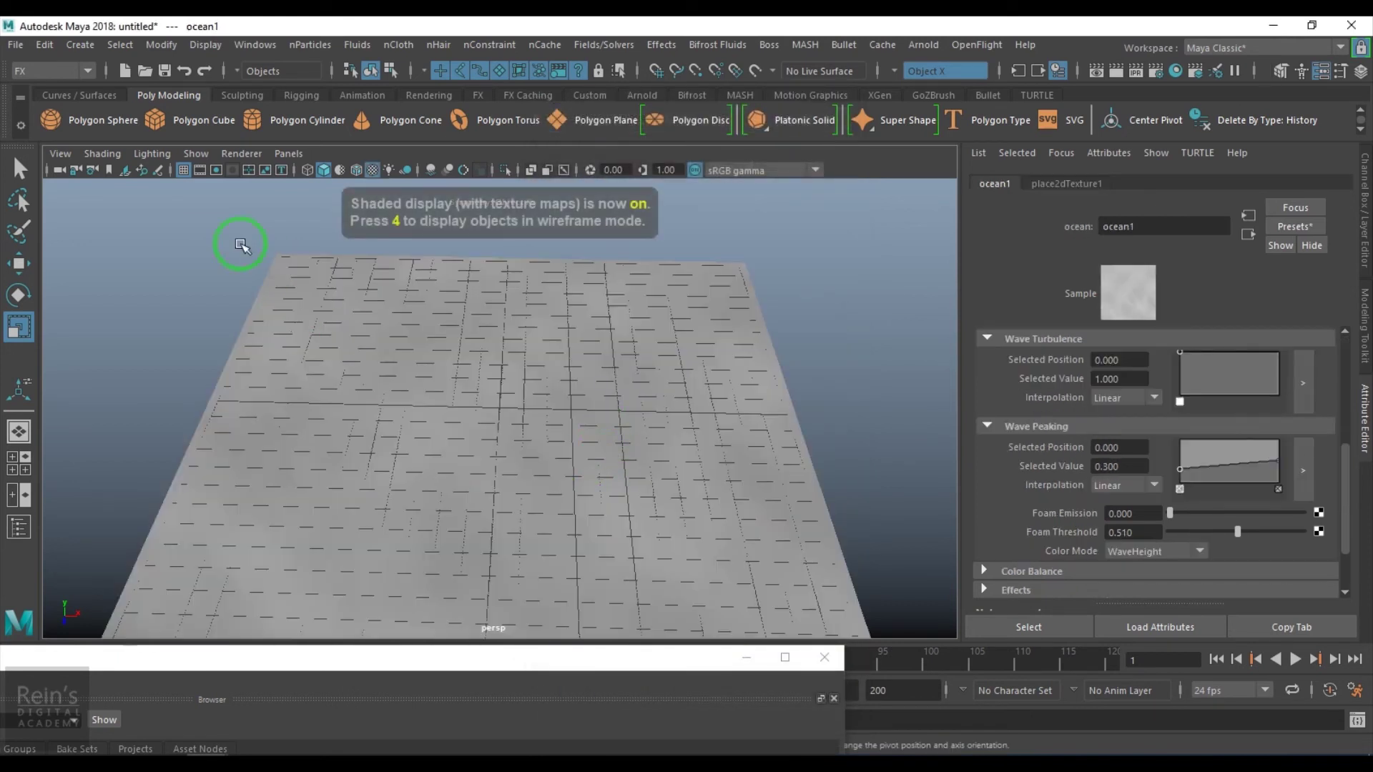
click(183, 170)
Raise the end points of the Wave Peaking and Wave Height ramps to 1
scroll(1268, 496, up, 2)
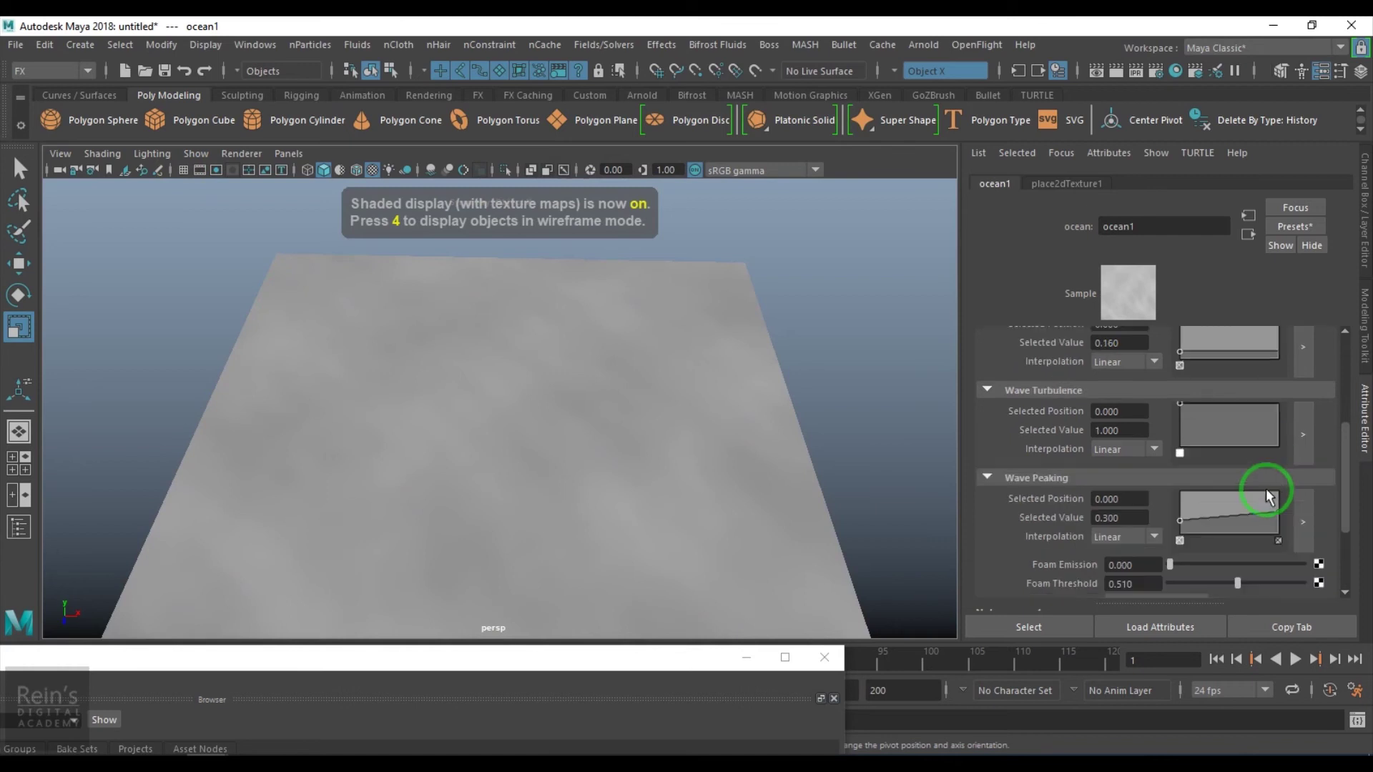
scroll(1268, 493, up, 4)
scroll(1279, 471, down, 6)
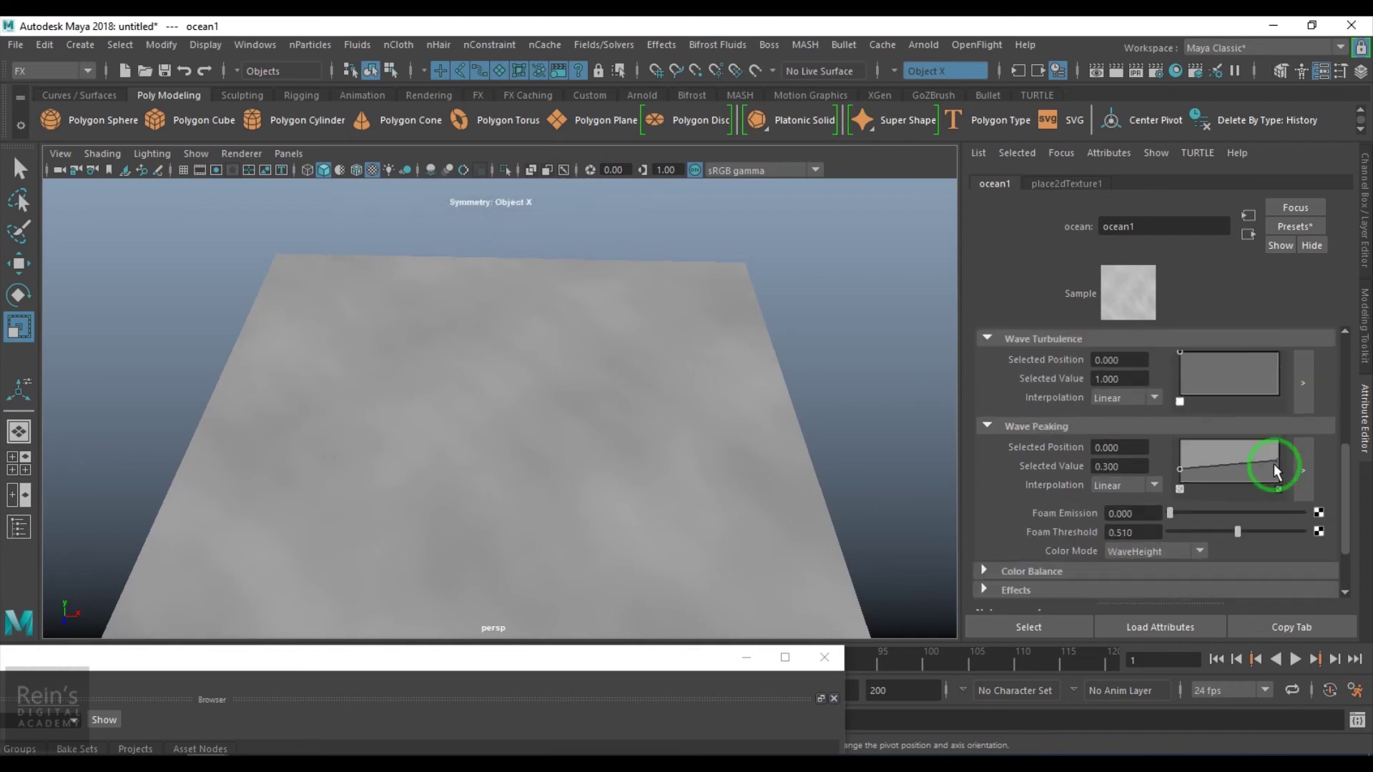
drag(1278, 459, 1282, 419)
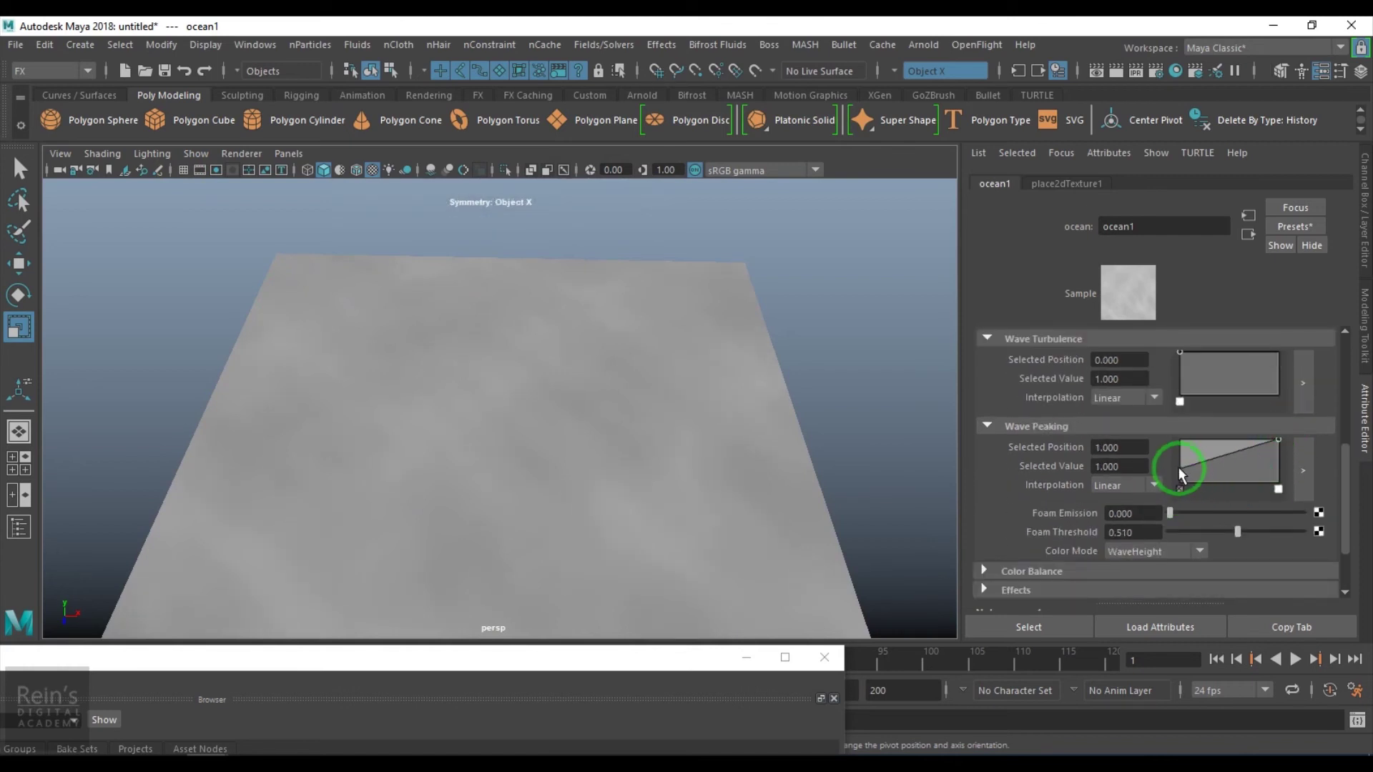
scroll(1247, 478, up, 4)
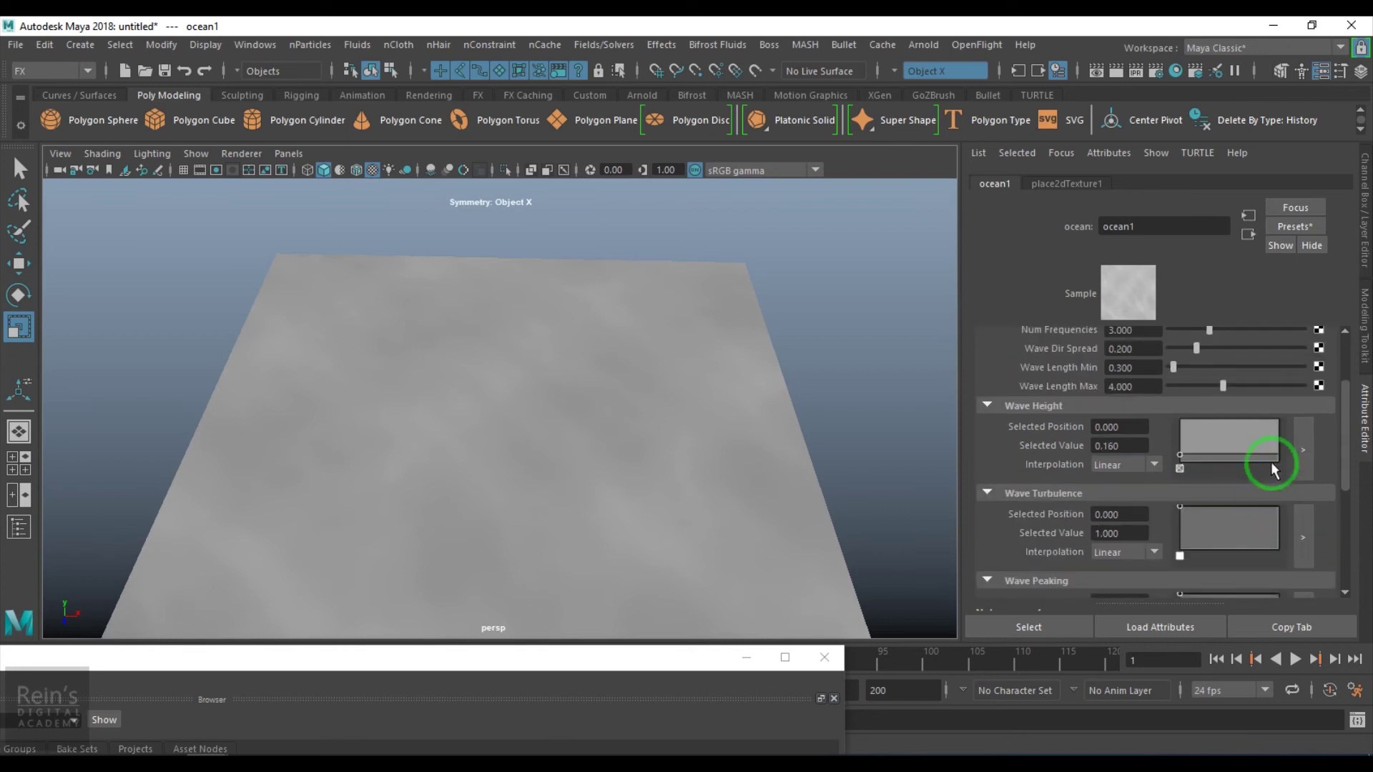
click(1276, 458)
drag(1276, 455, 1282, 418)
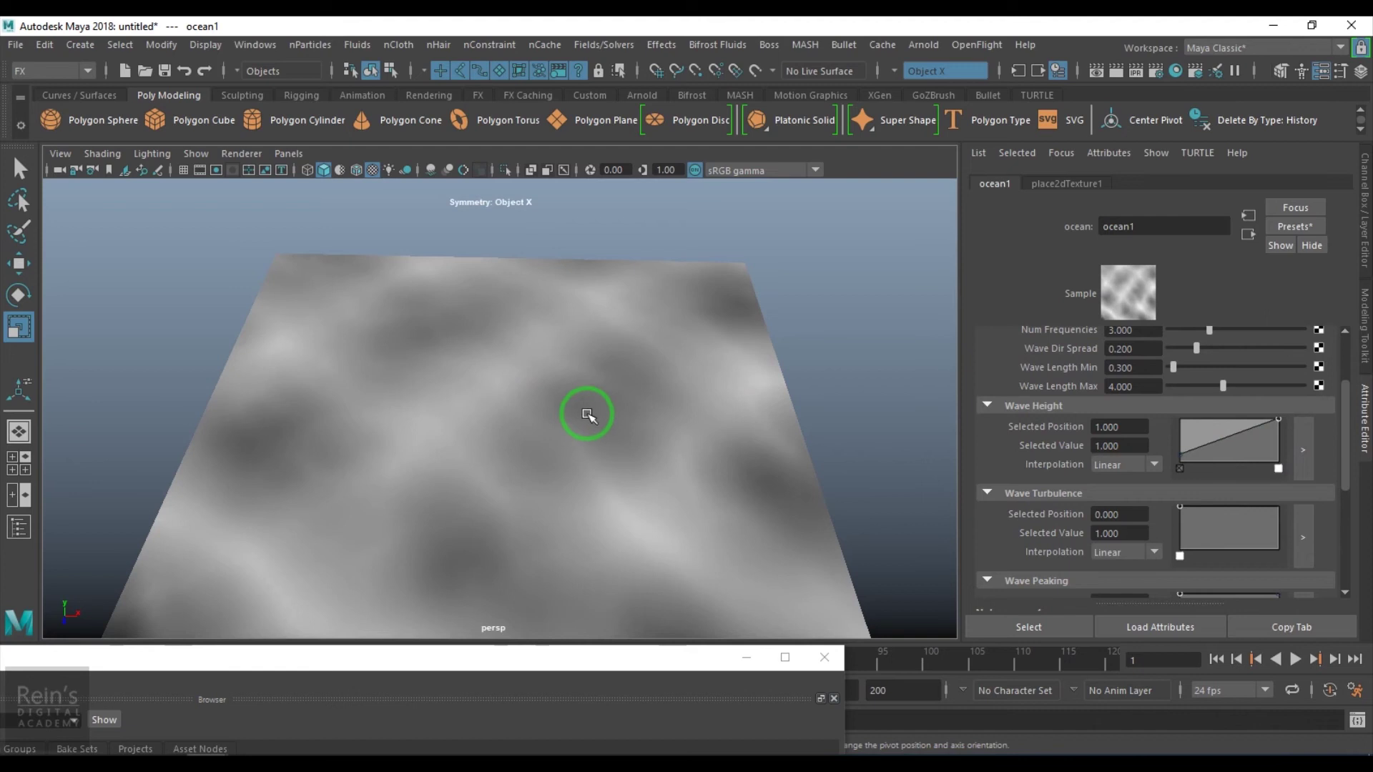
Increase Foam Emission to about 0.4 and preview the waves with playback
scroll(1226, 509, down, 3)
scroll(1226, 508, down, 1)
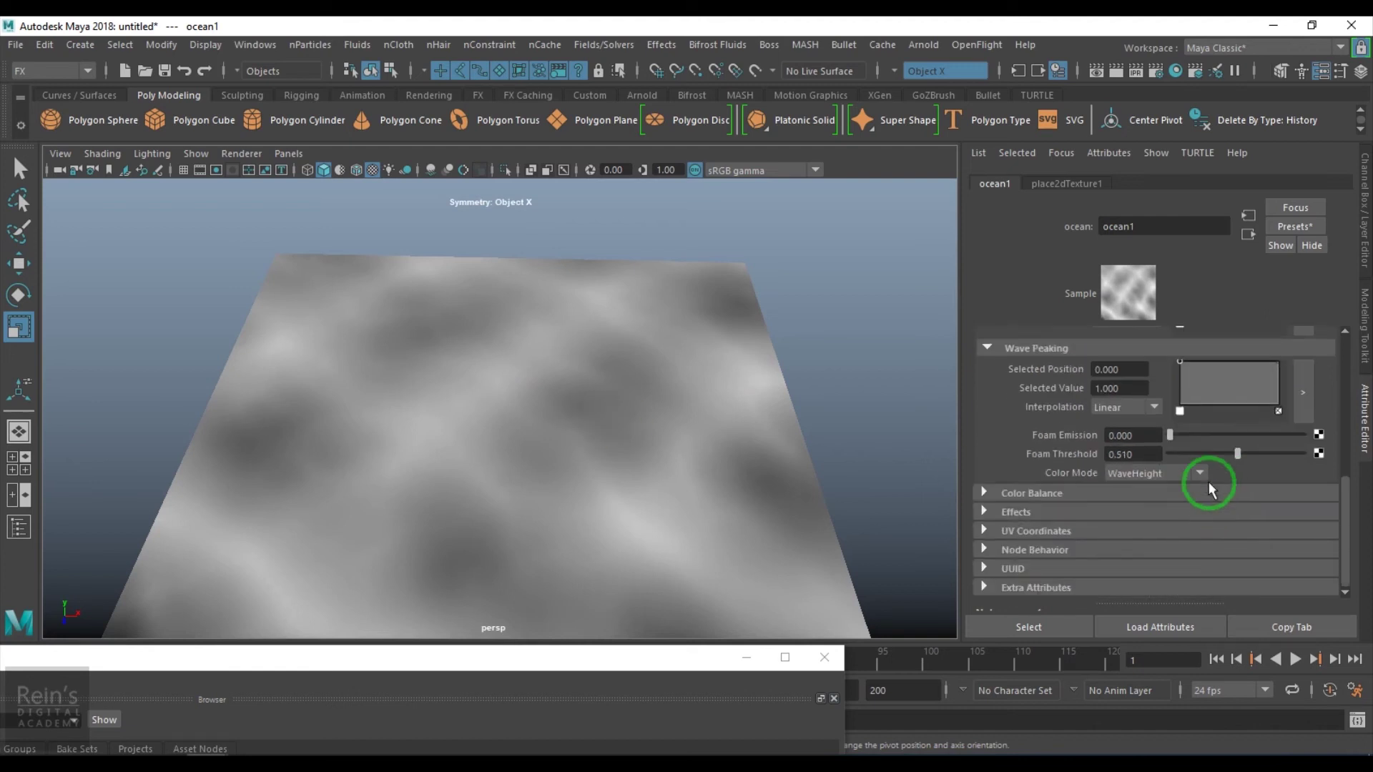
drag(1199, 435, 1221, 436)
click(1295, 659)
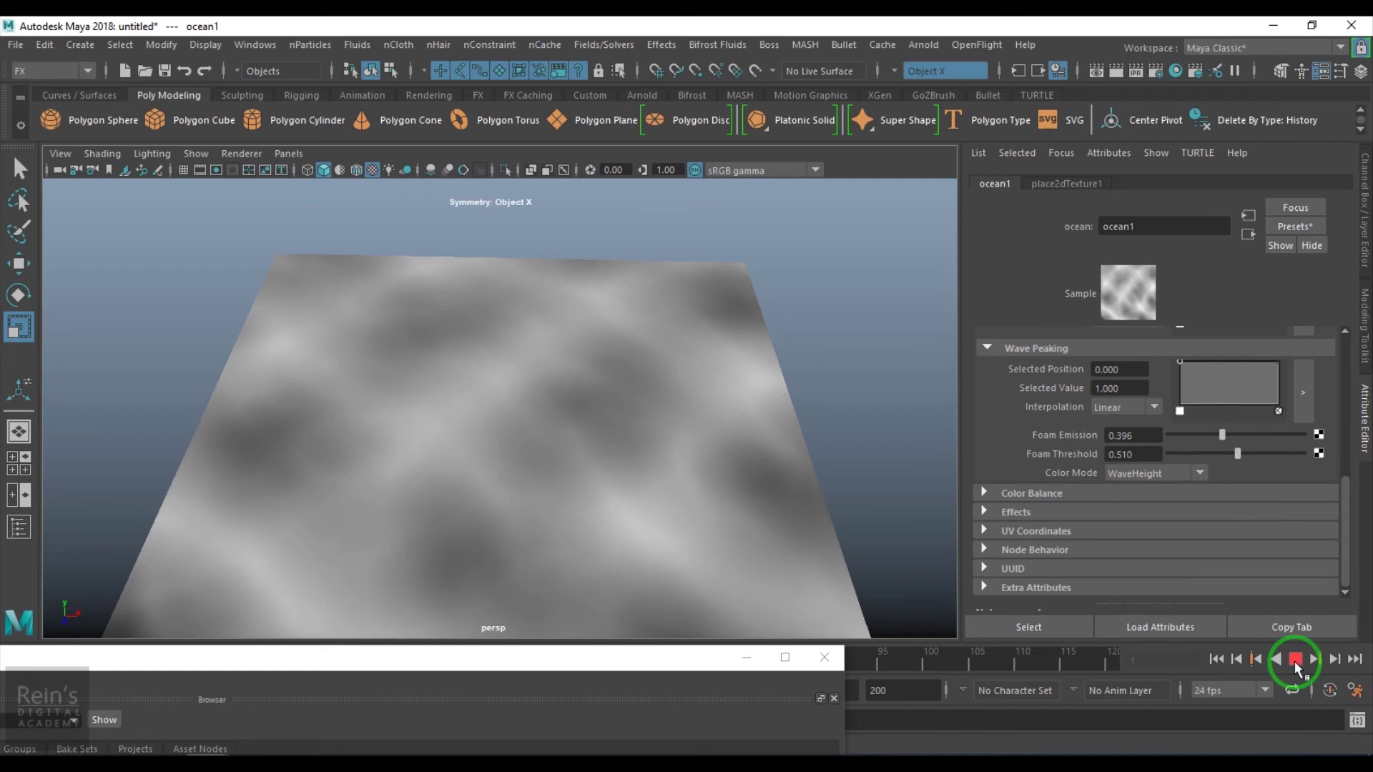
click(1295, 659)
scroll(1133, 500, up, 4)
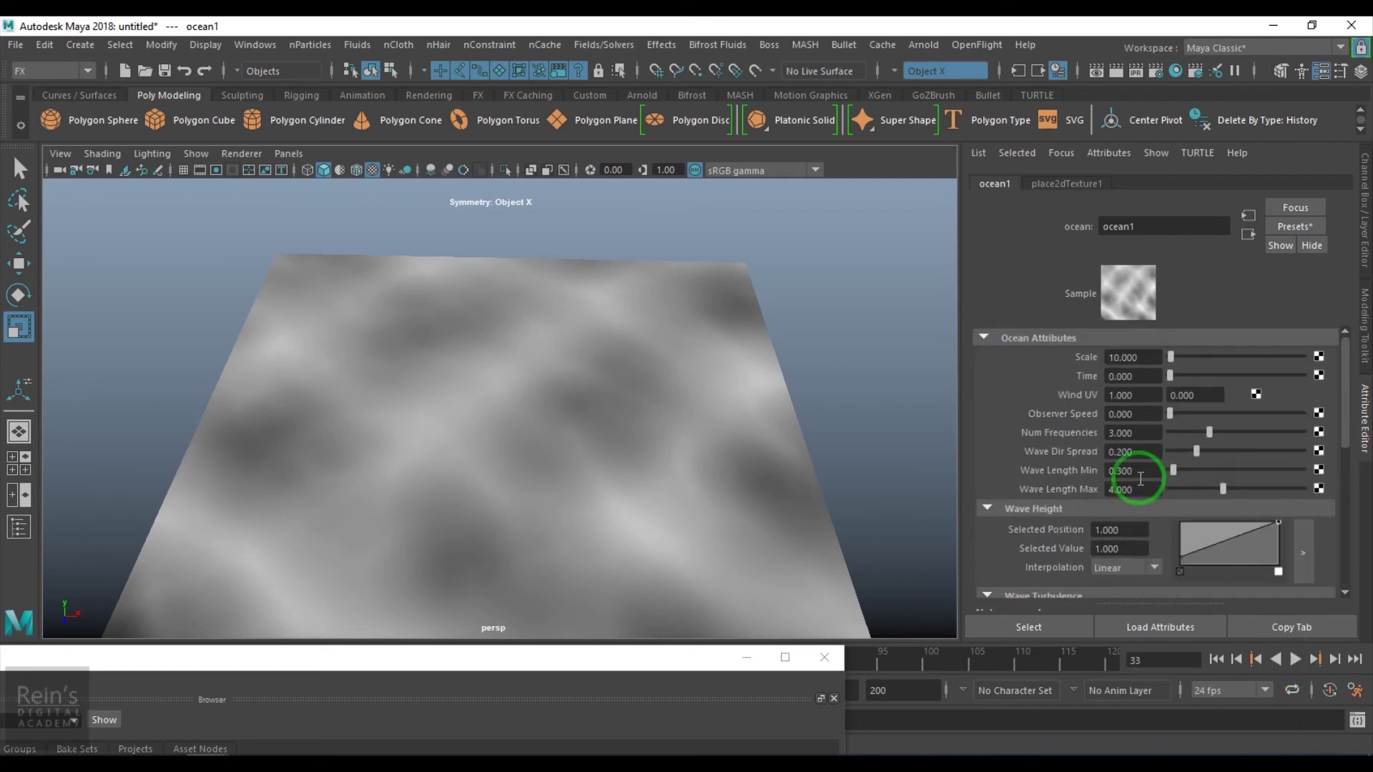
Drive ocean1's Time attribute with the expression =time
double_click(1137, 377)
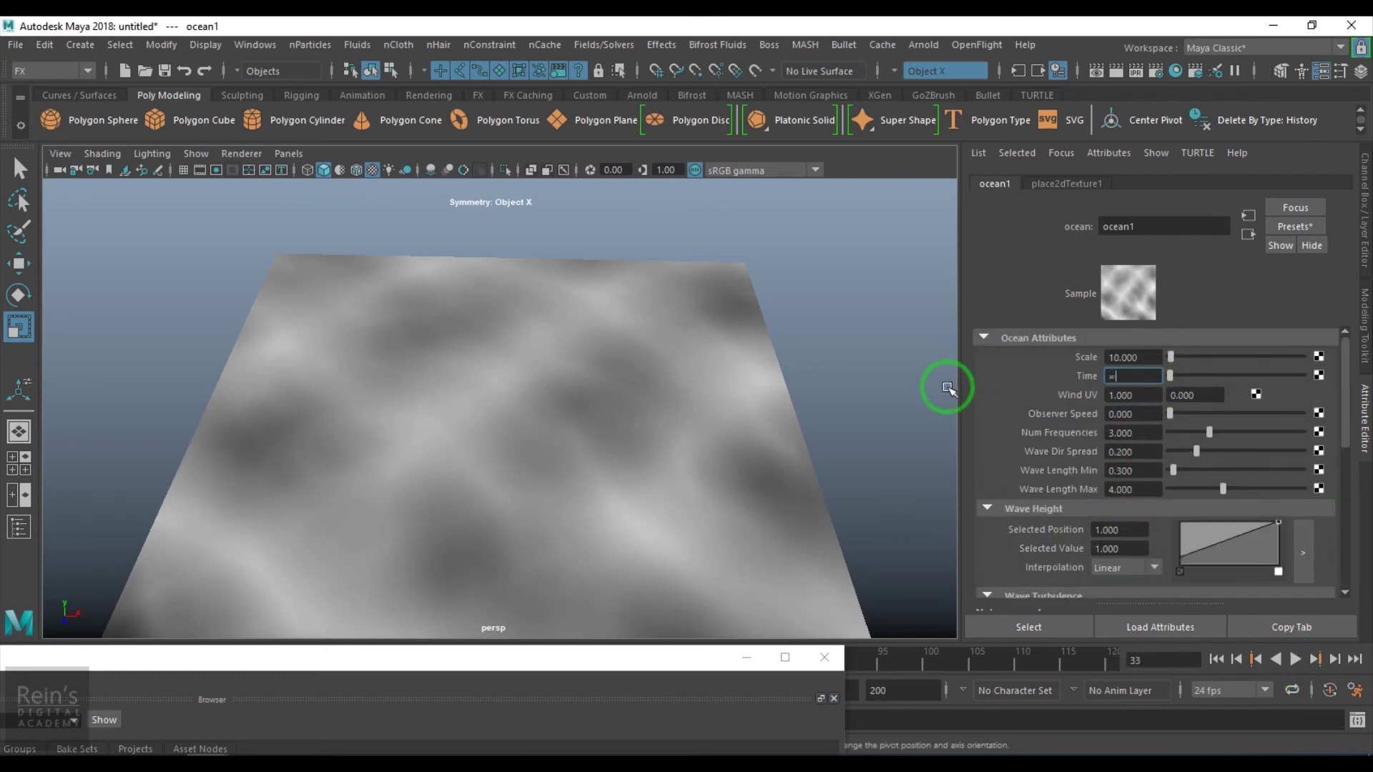
text(=time)
key(Return)
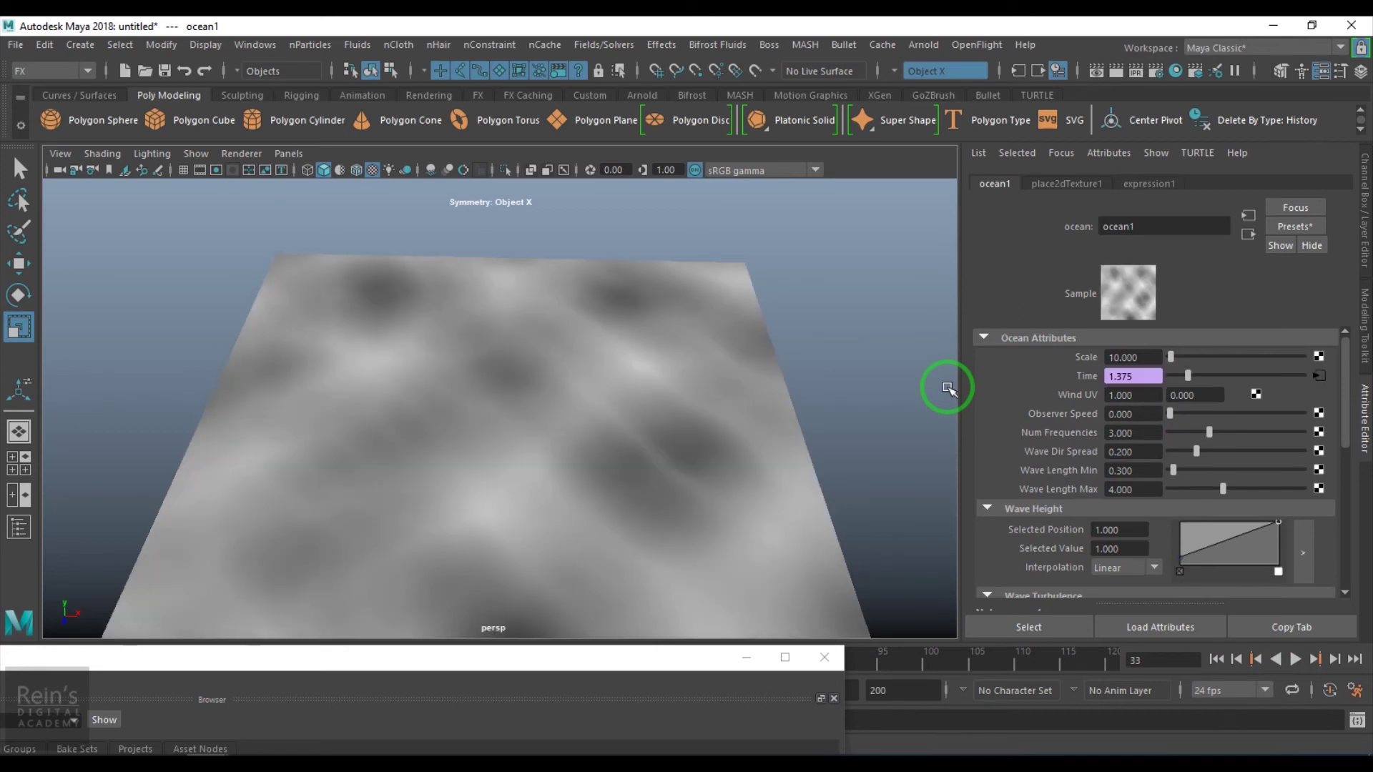
Replay the animation from the first frame to check the waves, then raise Foam Emission
click(1216, 659)
click(1294, 659)
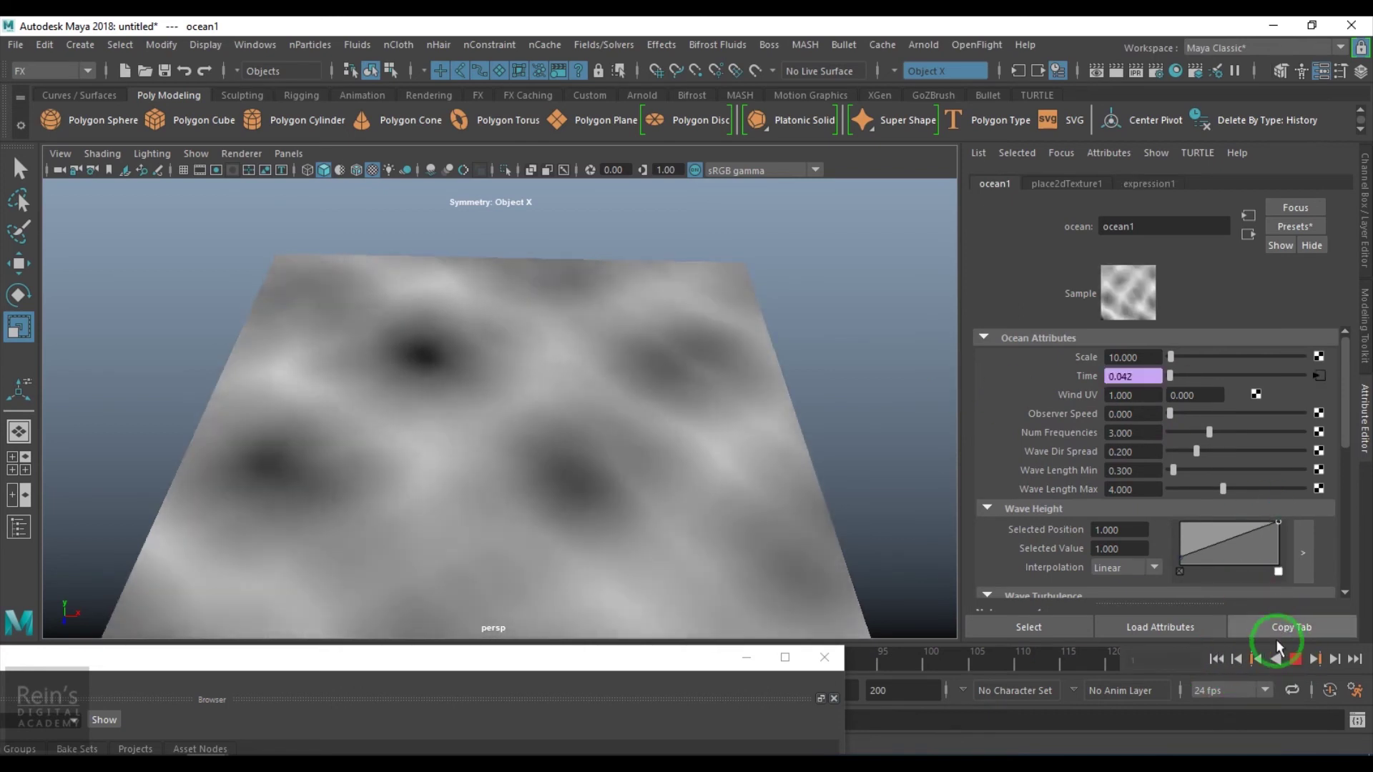
click(1295, 660)
scroll(1183, 499, down, 6)
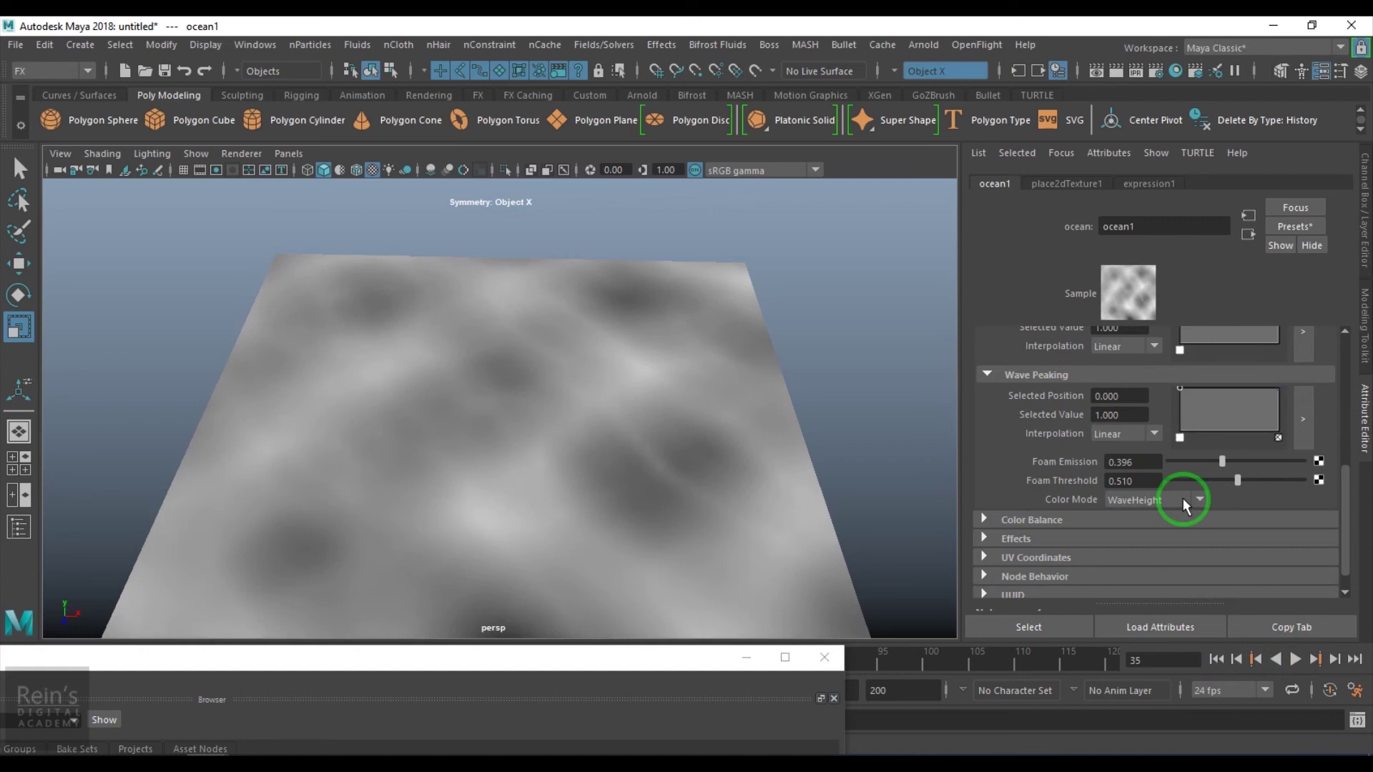
click(1216, 659)
click(1295, 660)
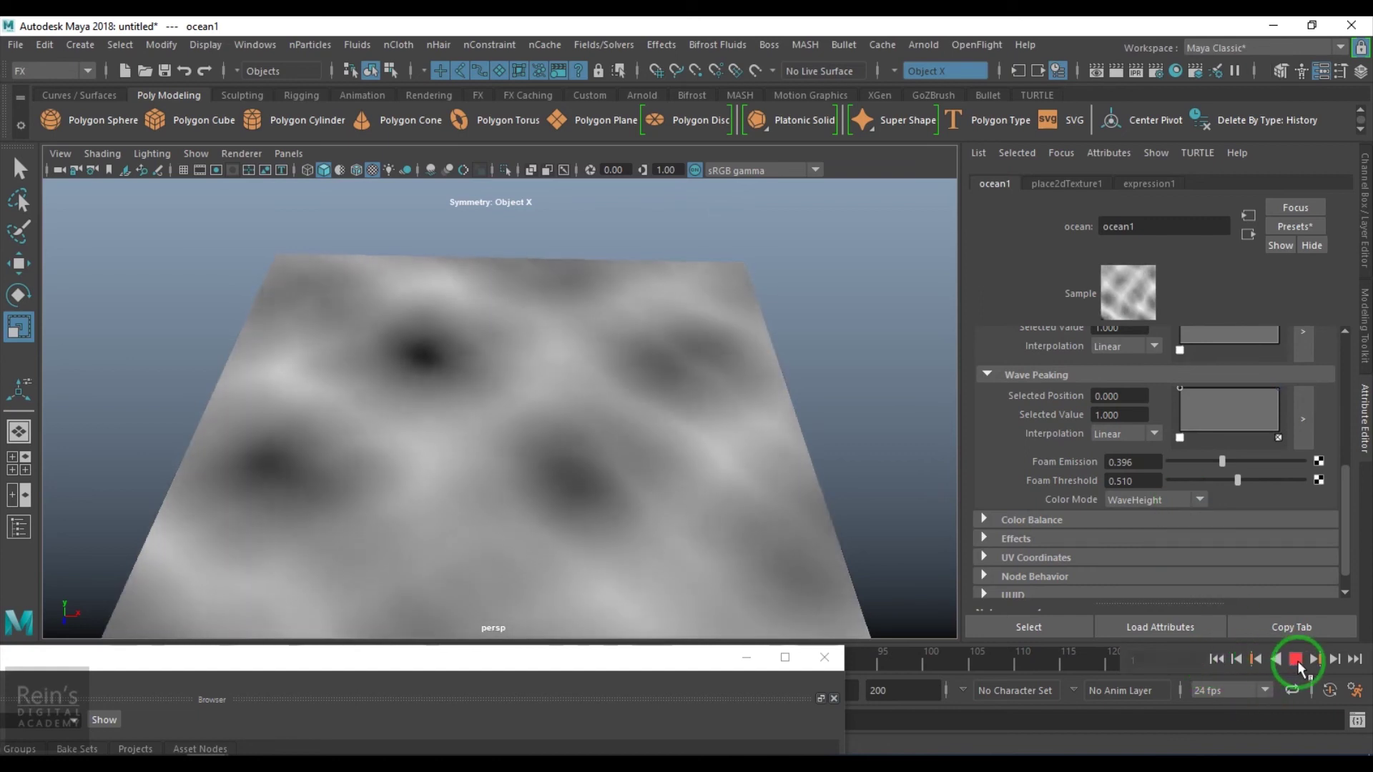
click(1296, 659)
drag(1223, 461, 1248, 491)
Switch ocean1 to FoamOnWaves, lower Foam Threshold, and tune Foam Emission during playback
click(1155, 493)
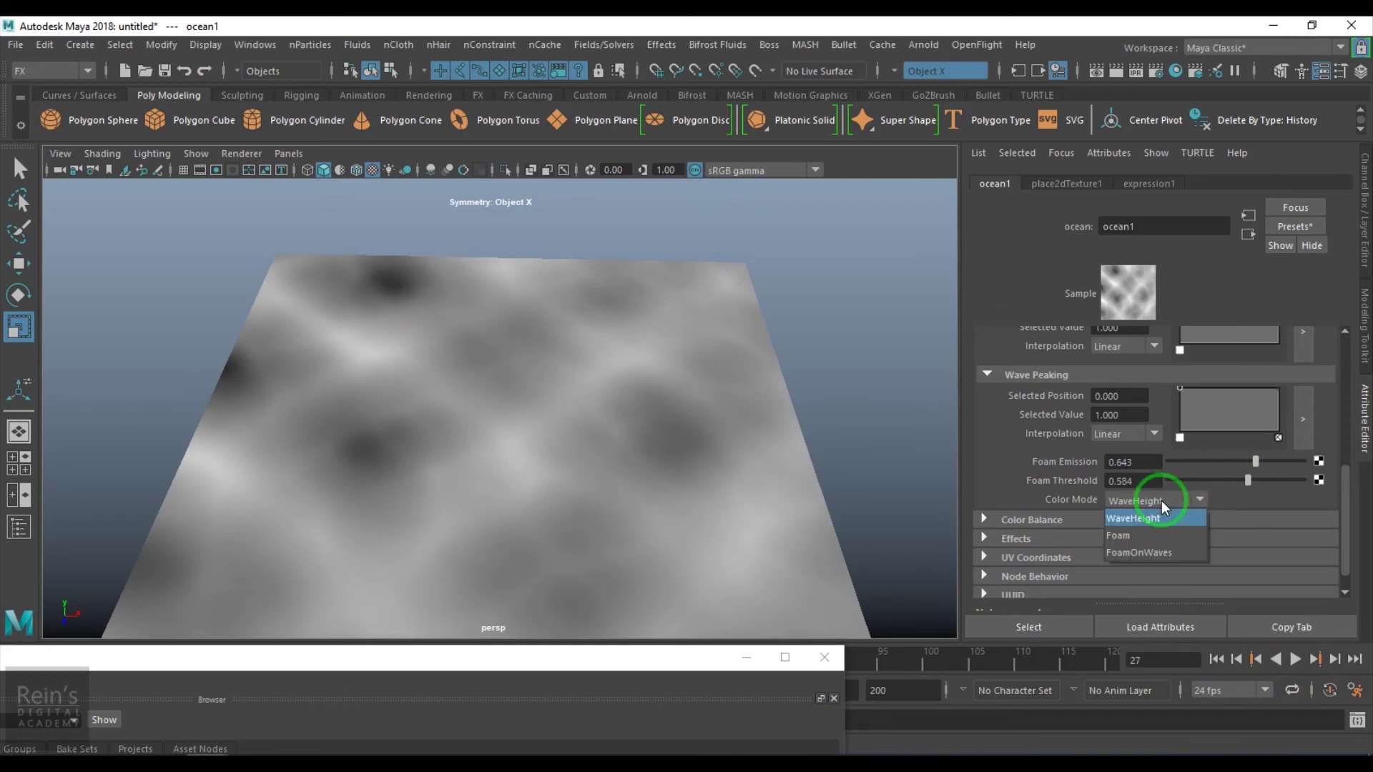
click(1146, 550)
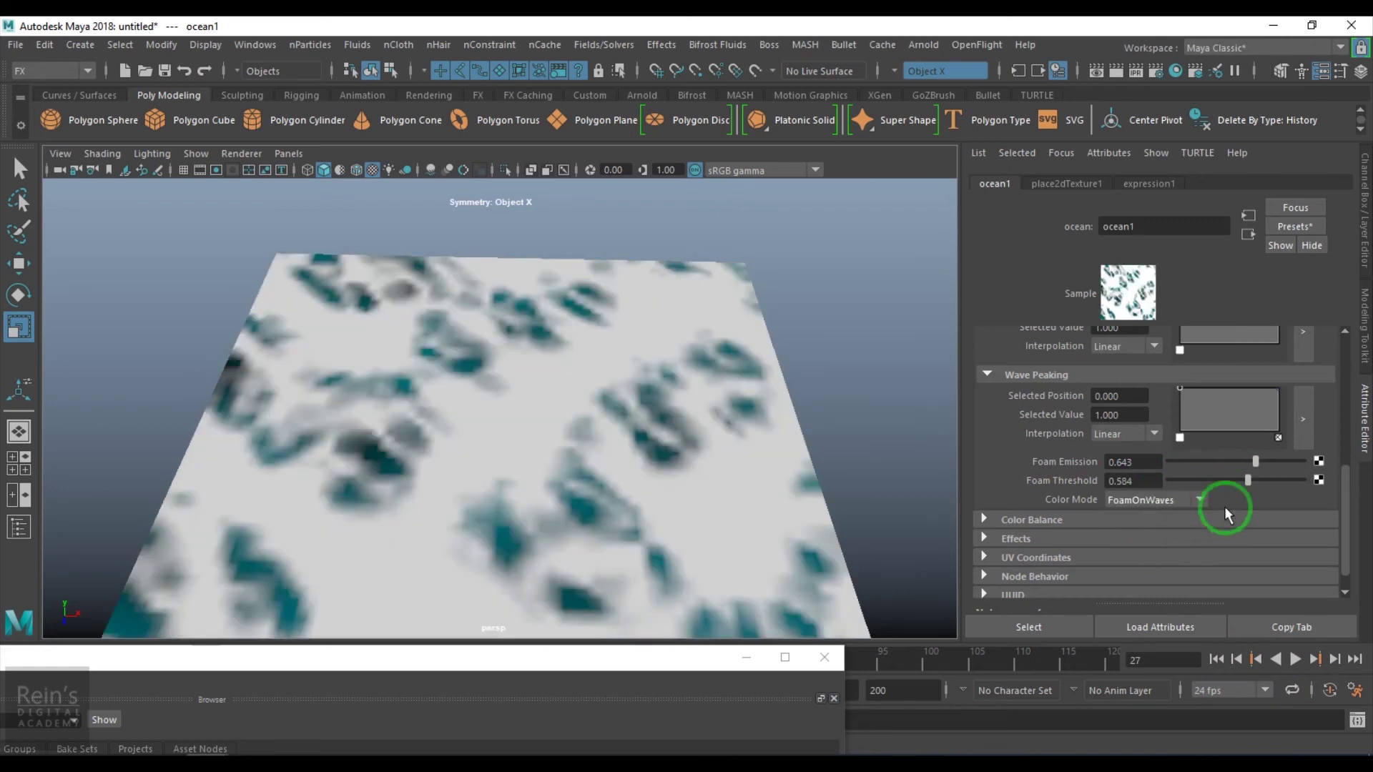
drag(1237, 479, 1202, 484)
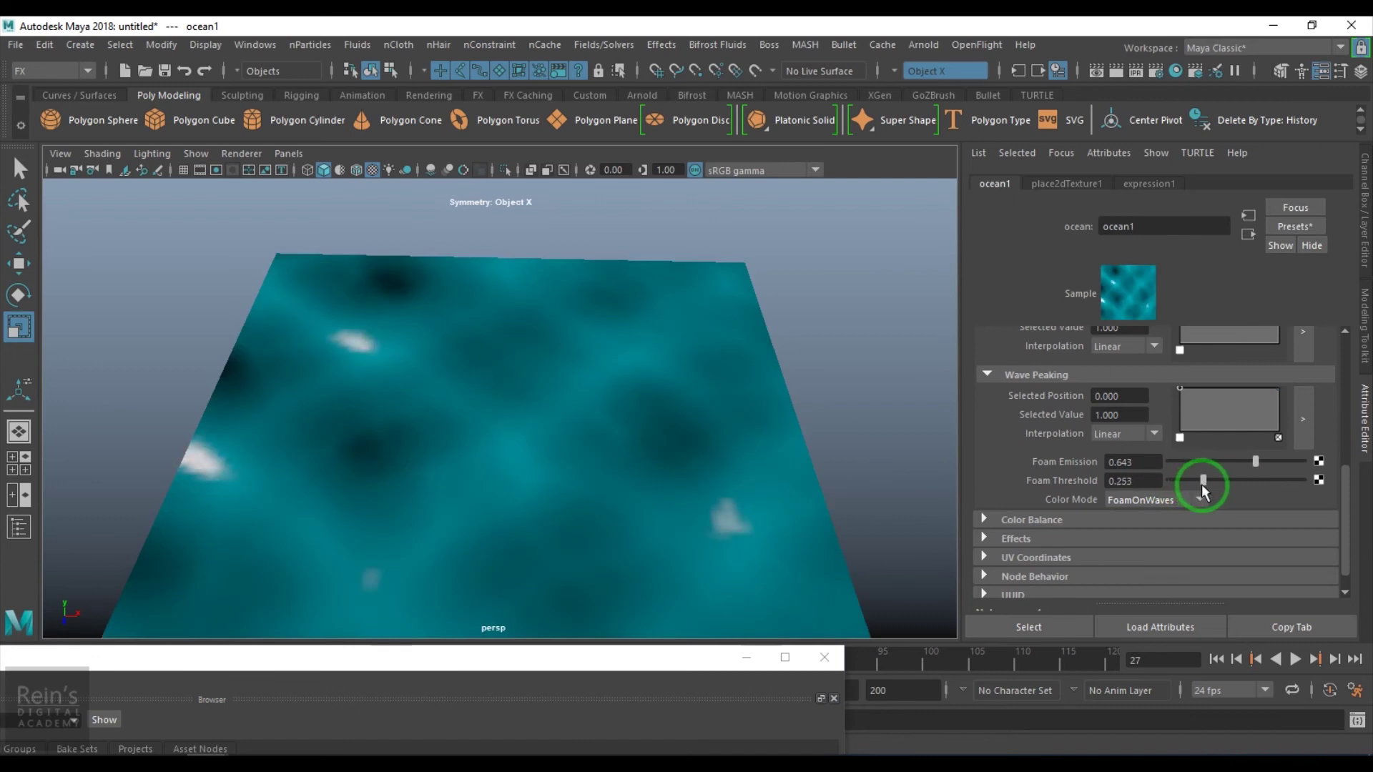
click(1292, 657)
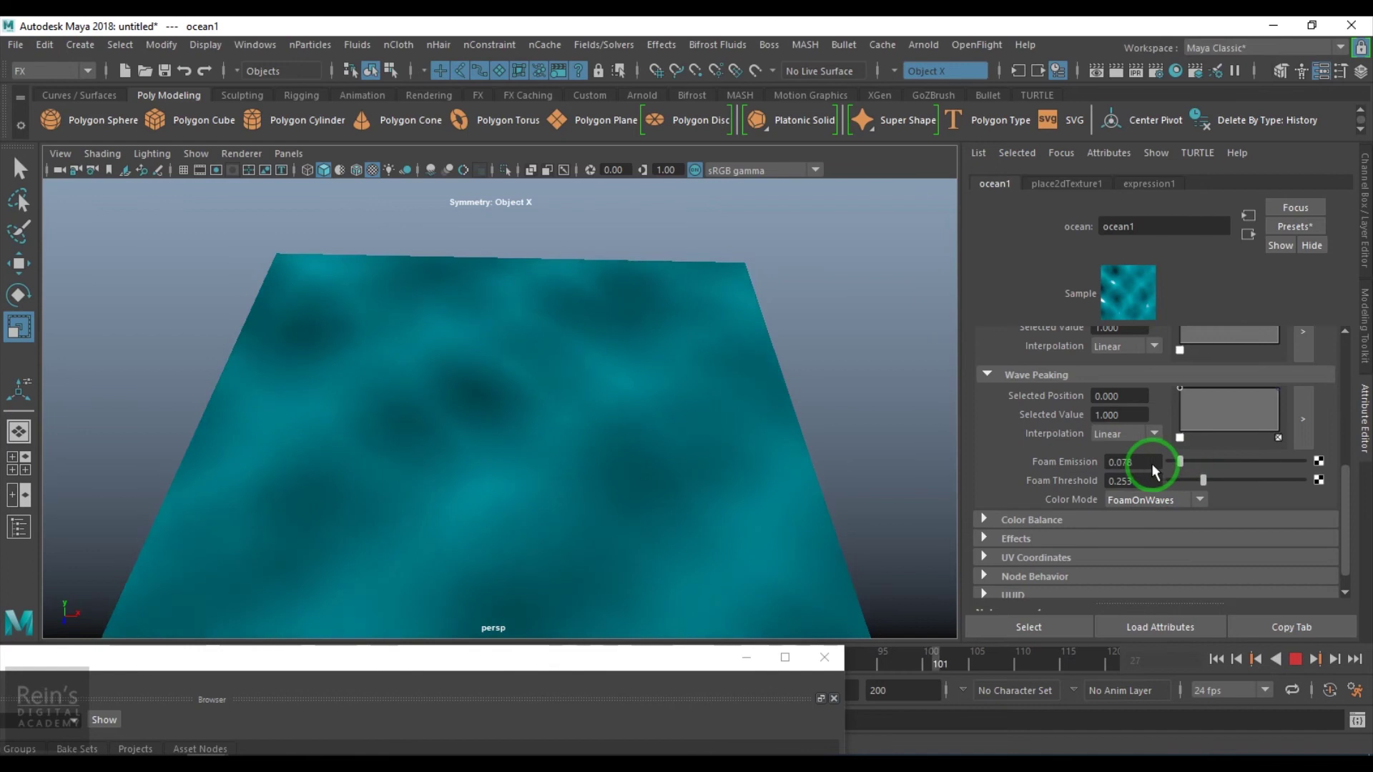
drag(1193, 463, 1160, 466)
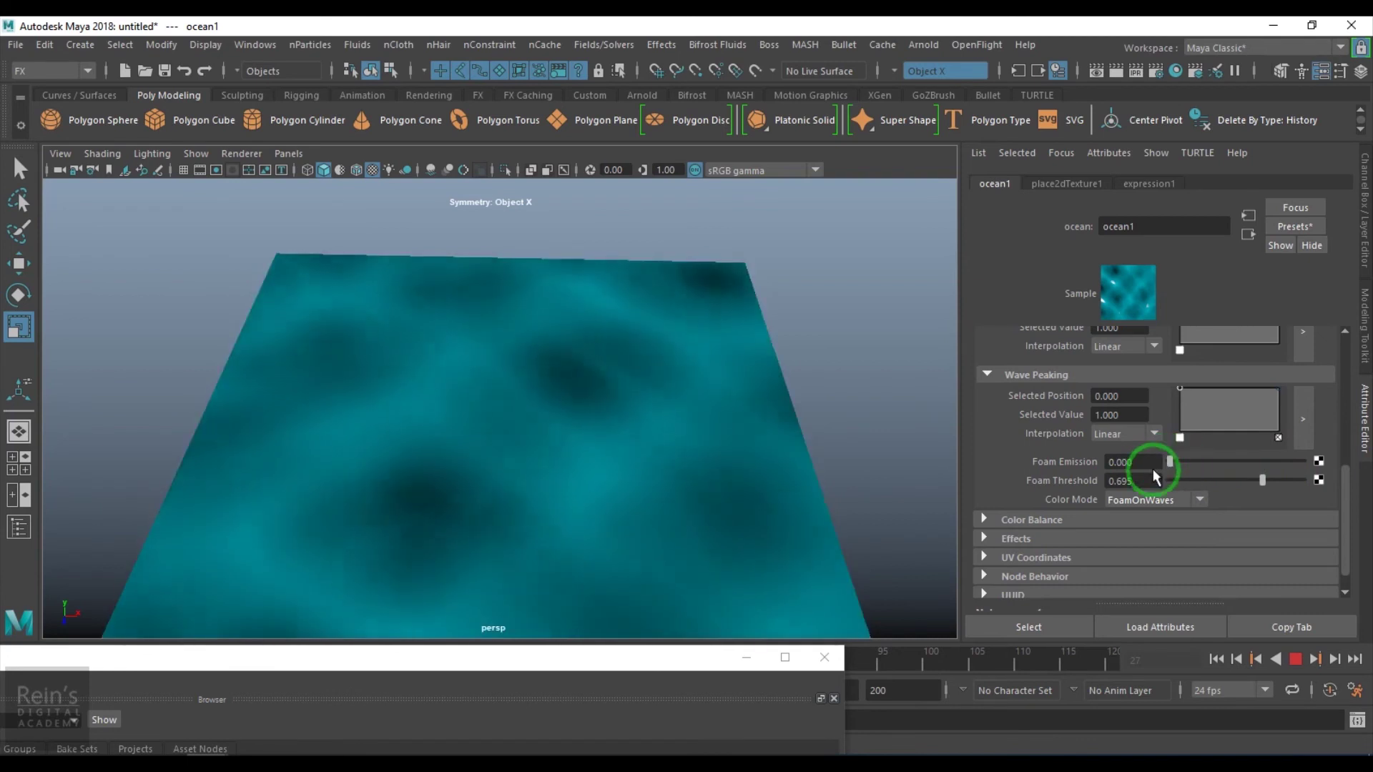
mouse_move(1230, 469)
mouse_down()
mouse_move(1169, 470)
mouse_move(1253, 478)
mouse_move(1227, 482)
mouse_up()
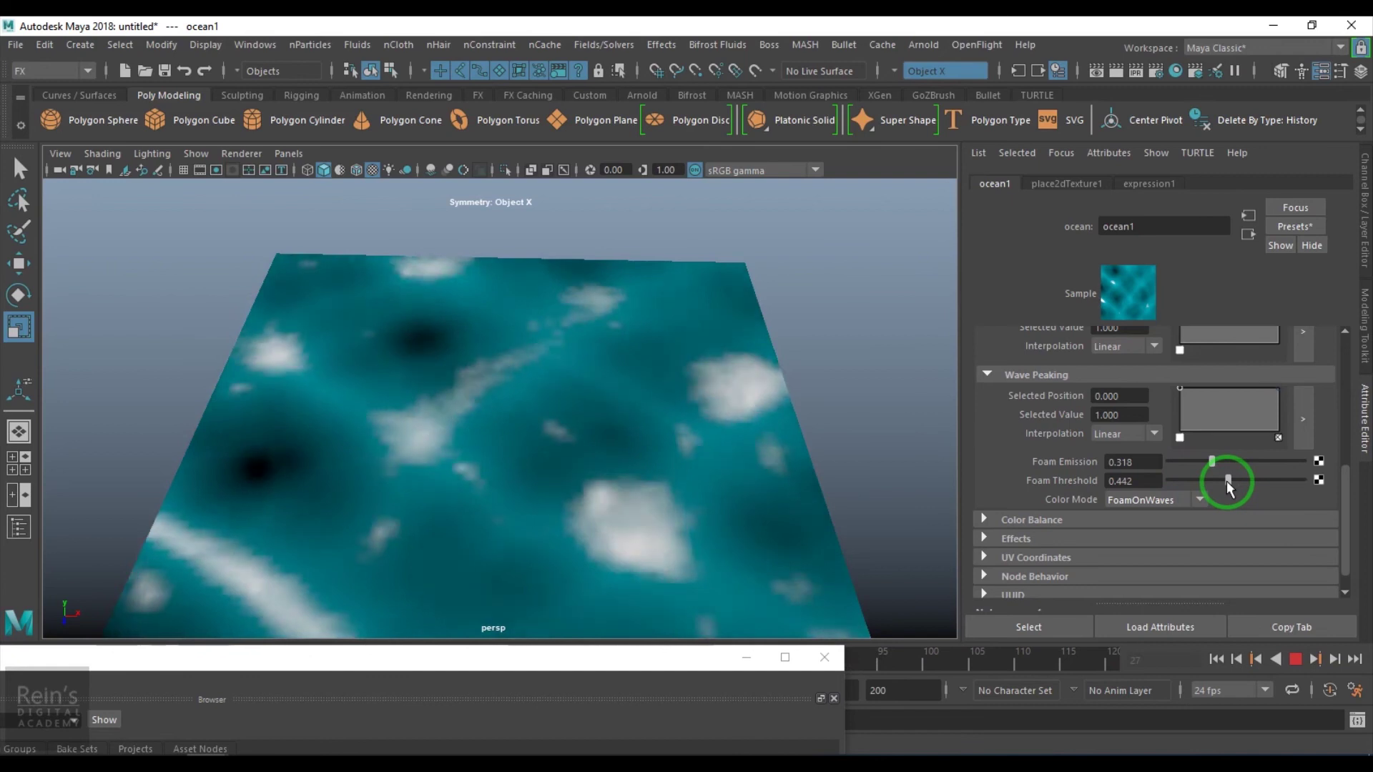
Compare the Foam and WaveHeight color modes, return to FoamOnWaves, and lower Foam Emission to 0.169
click(1189, 500)
click(1161, 534)
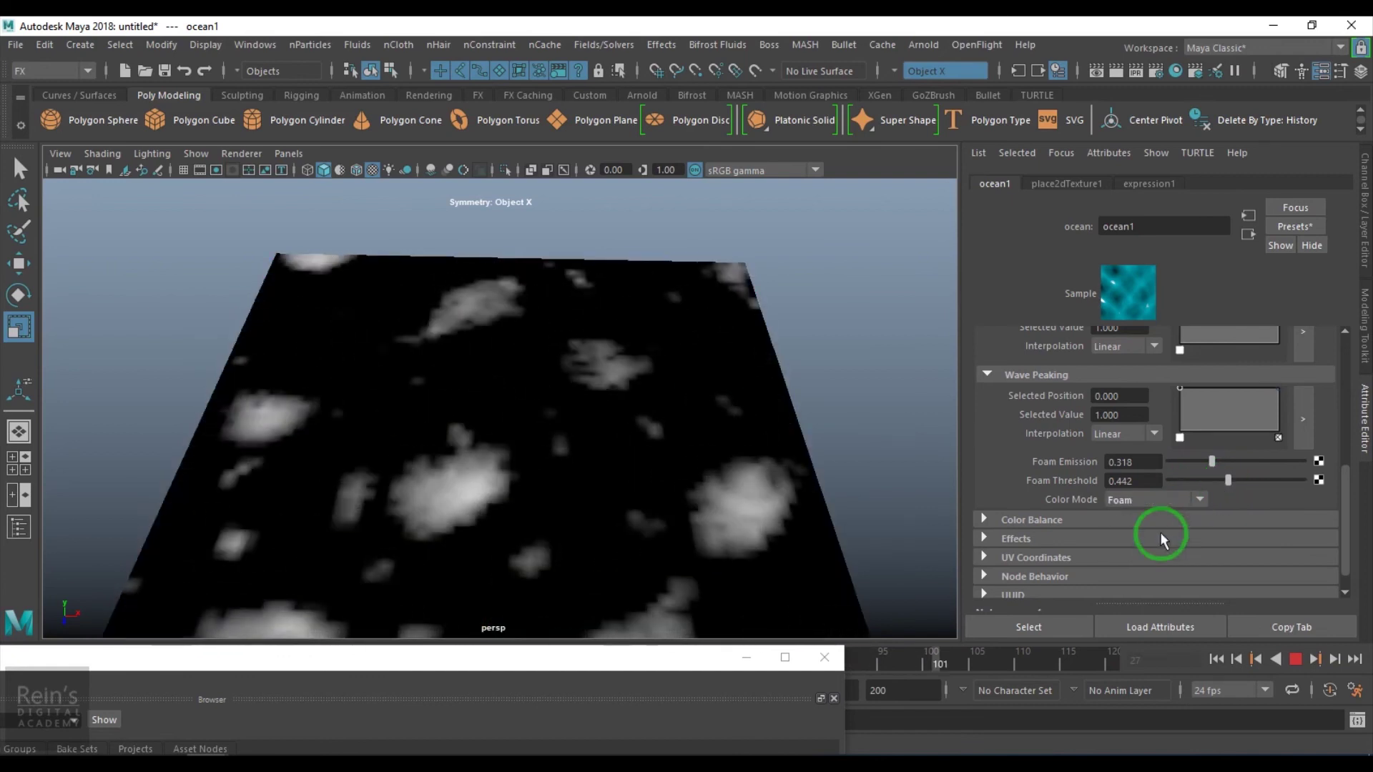
click(1177, 499)
click(1167, 552)
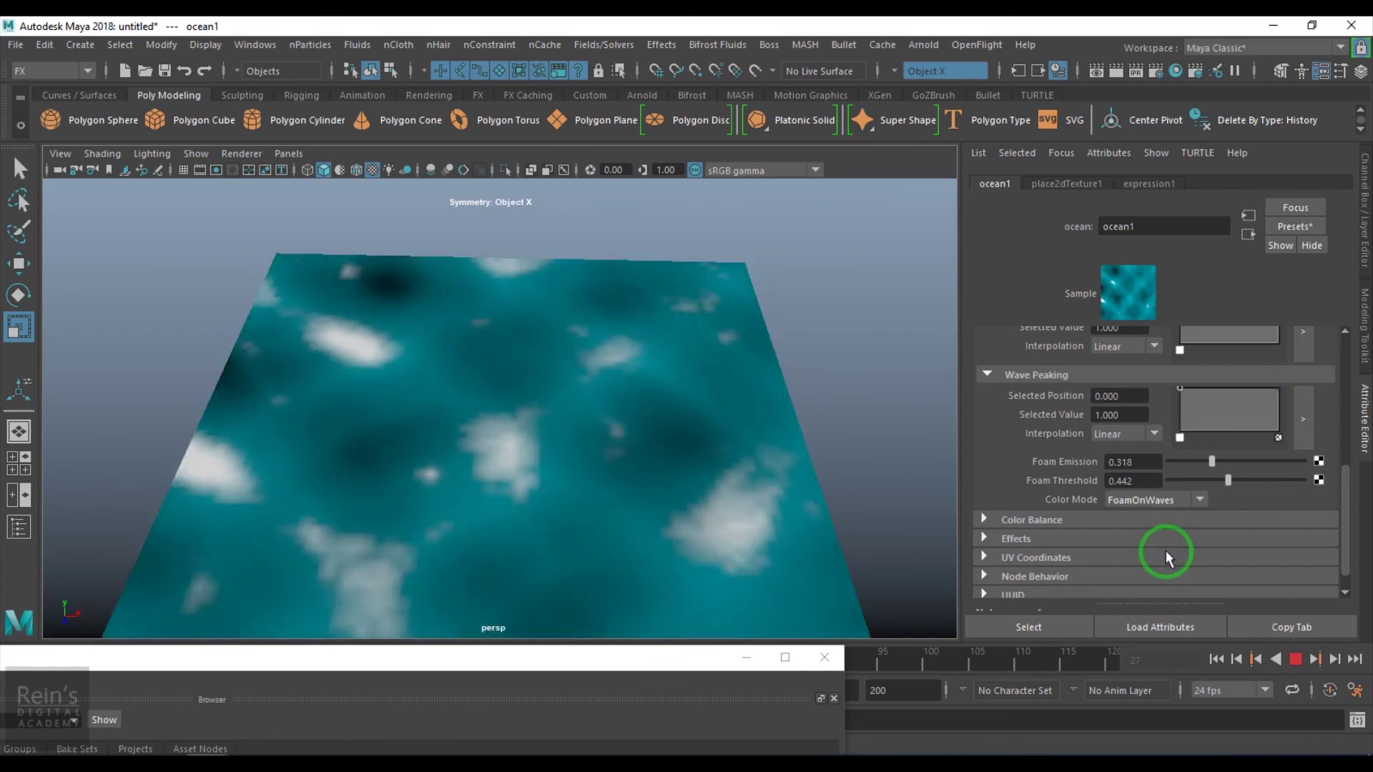
click(1173, 499)
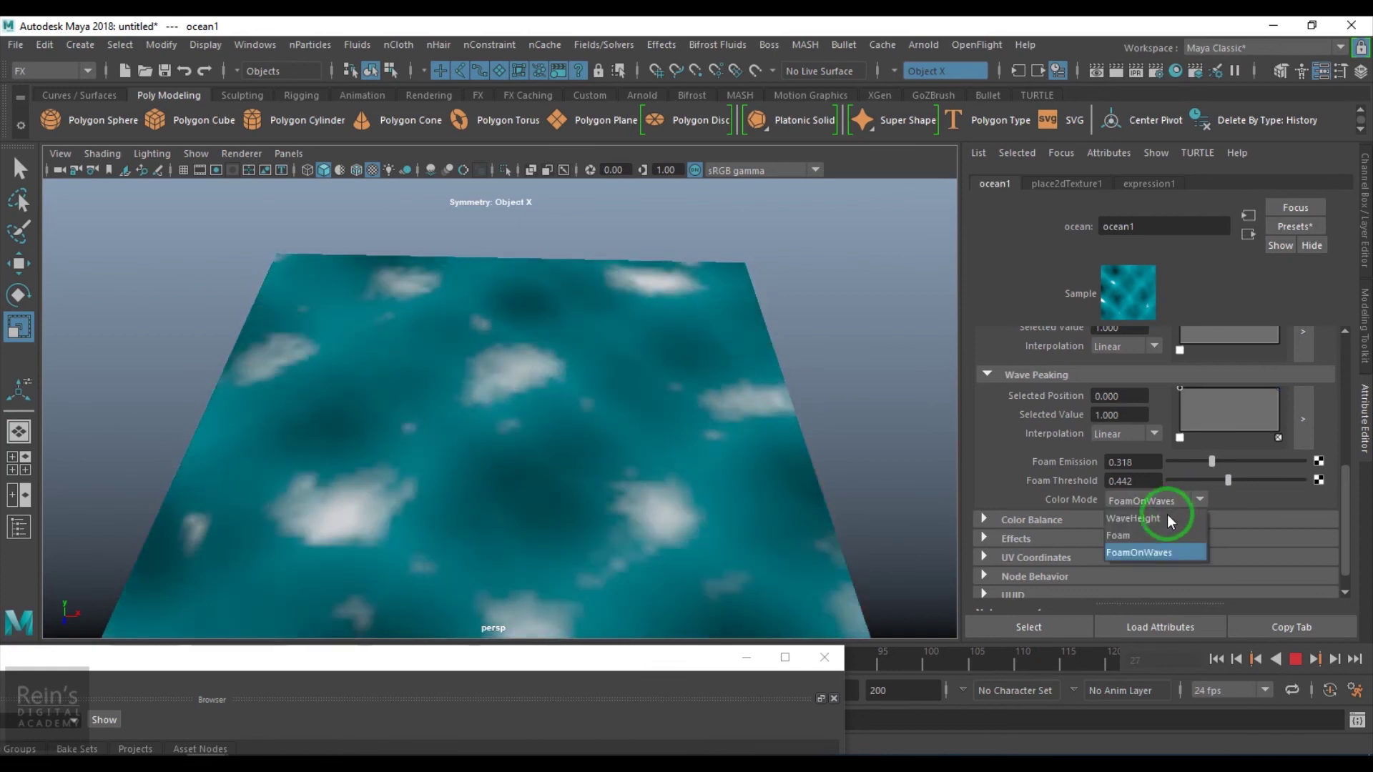
click(1166, 515)
click(1162, 501)
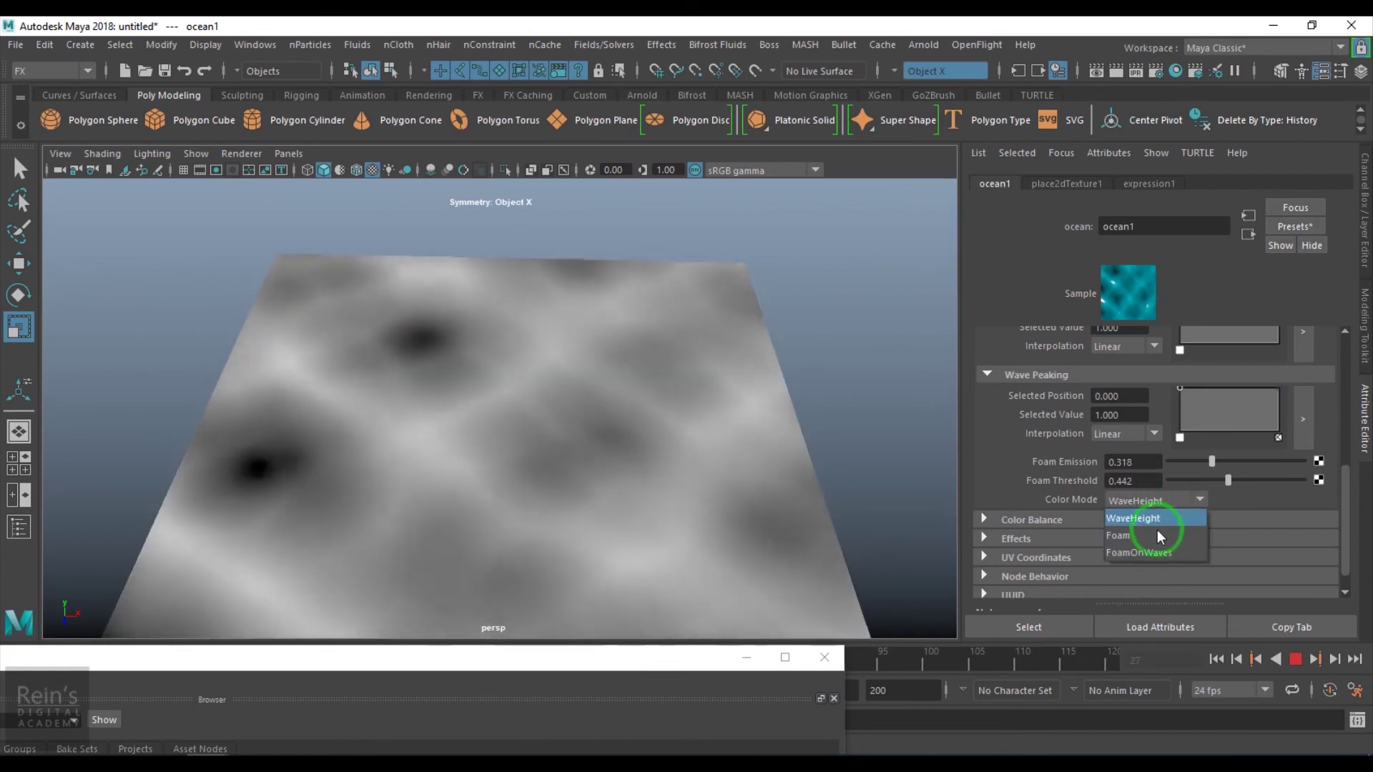
click(1152, 552)
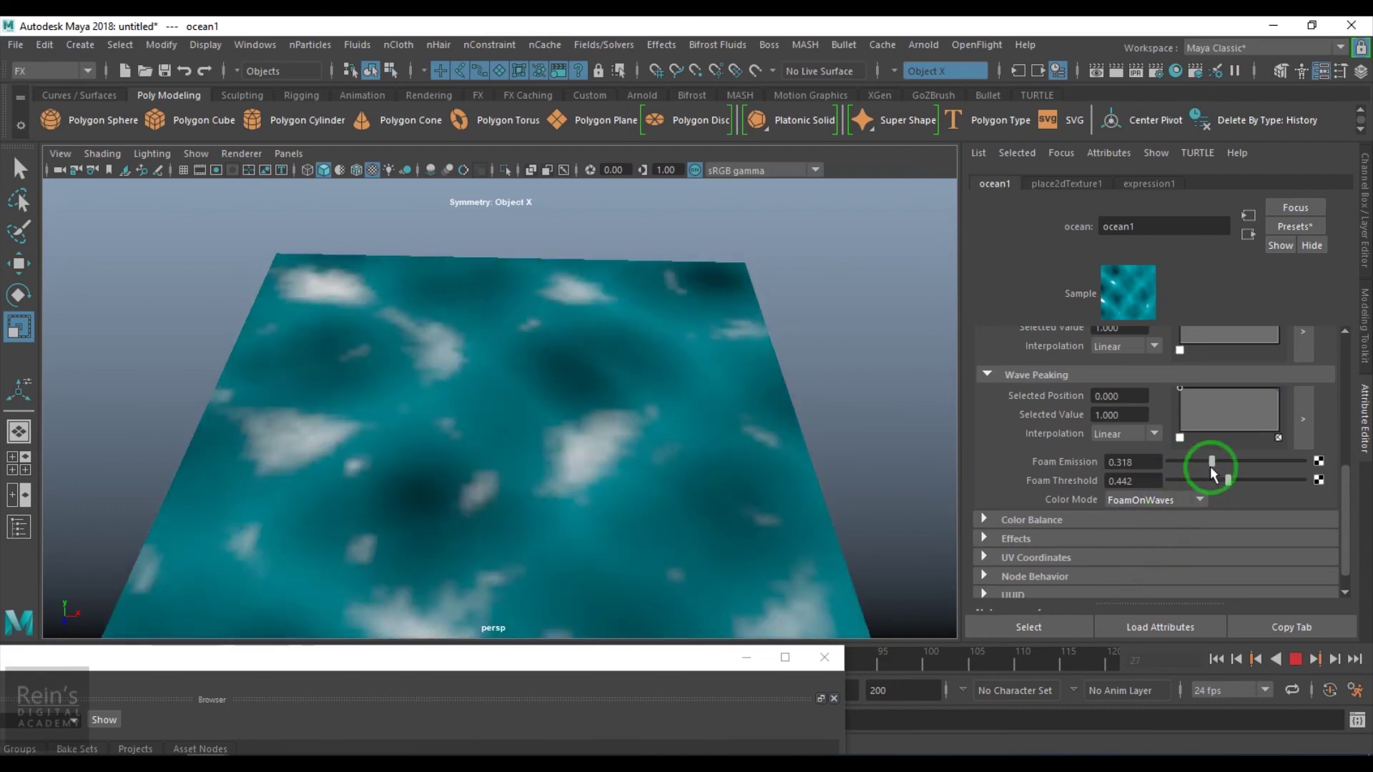
mouse_move(1189, 468)
mouse_down()
mouse_move(1178, 475)
mouse_move(1192, 475)
mouse_up()
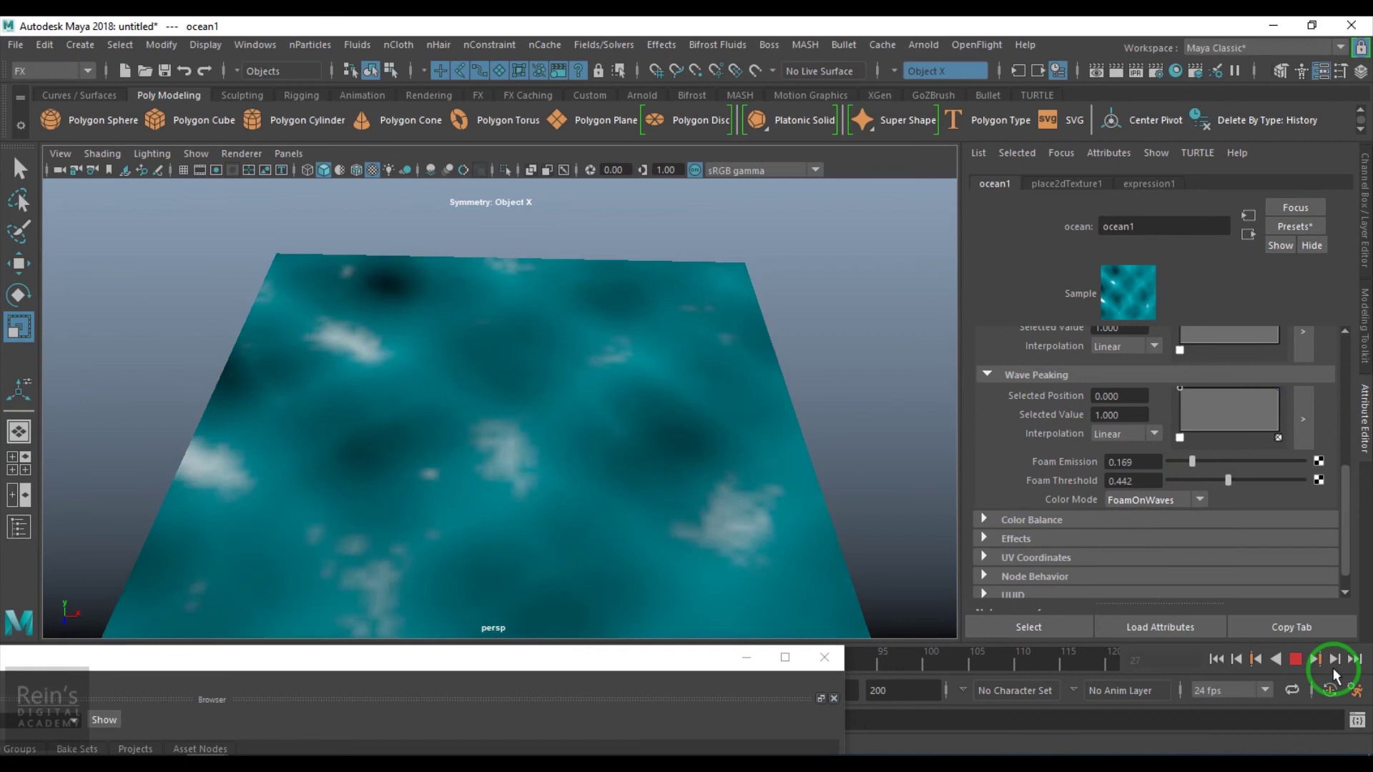
Switch ocean1 to WaveHeight color mode and reshape the Wave Height ramp during playback
click(1296, 658)
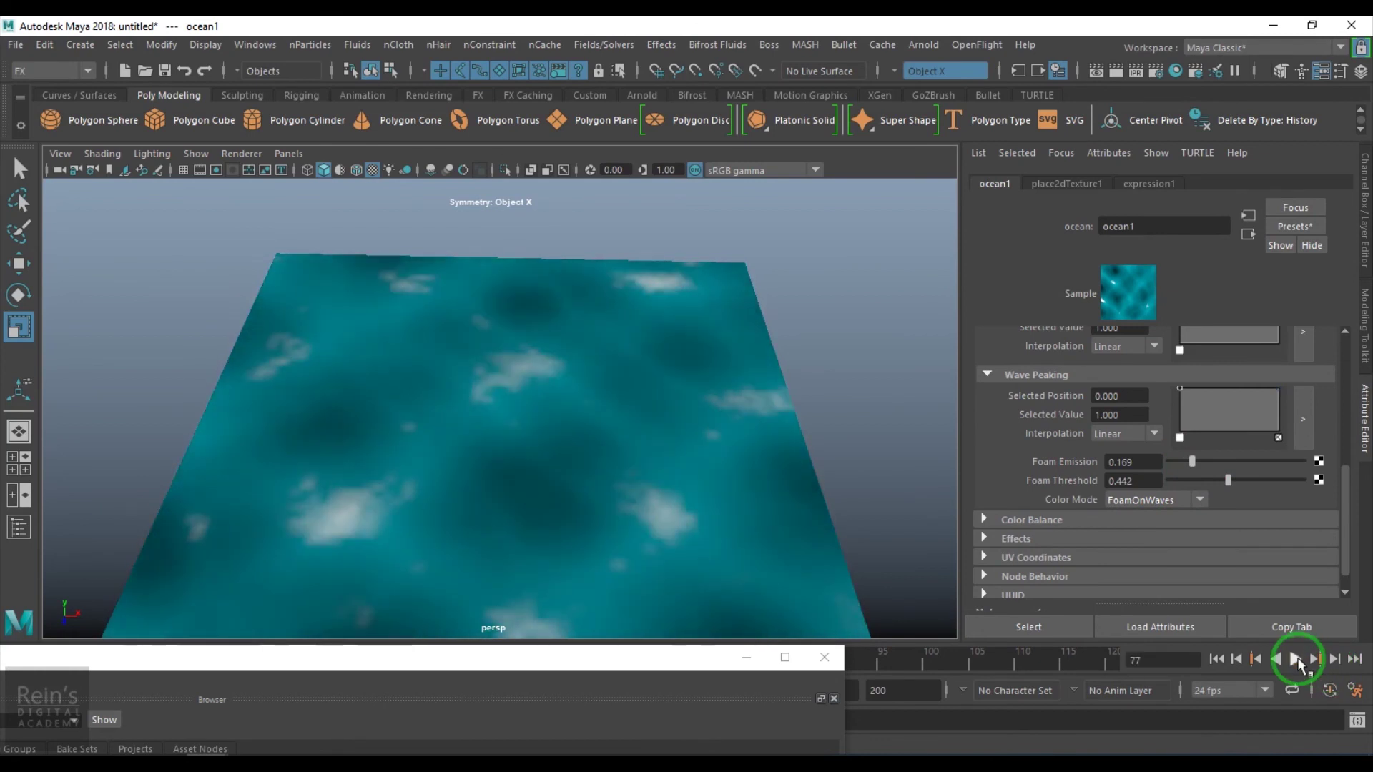
click(1140, 486)
click(1139, 519)
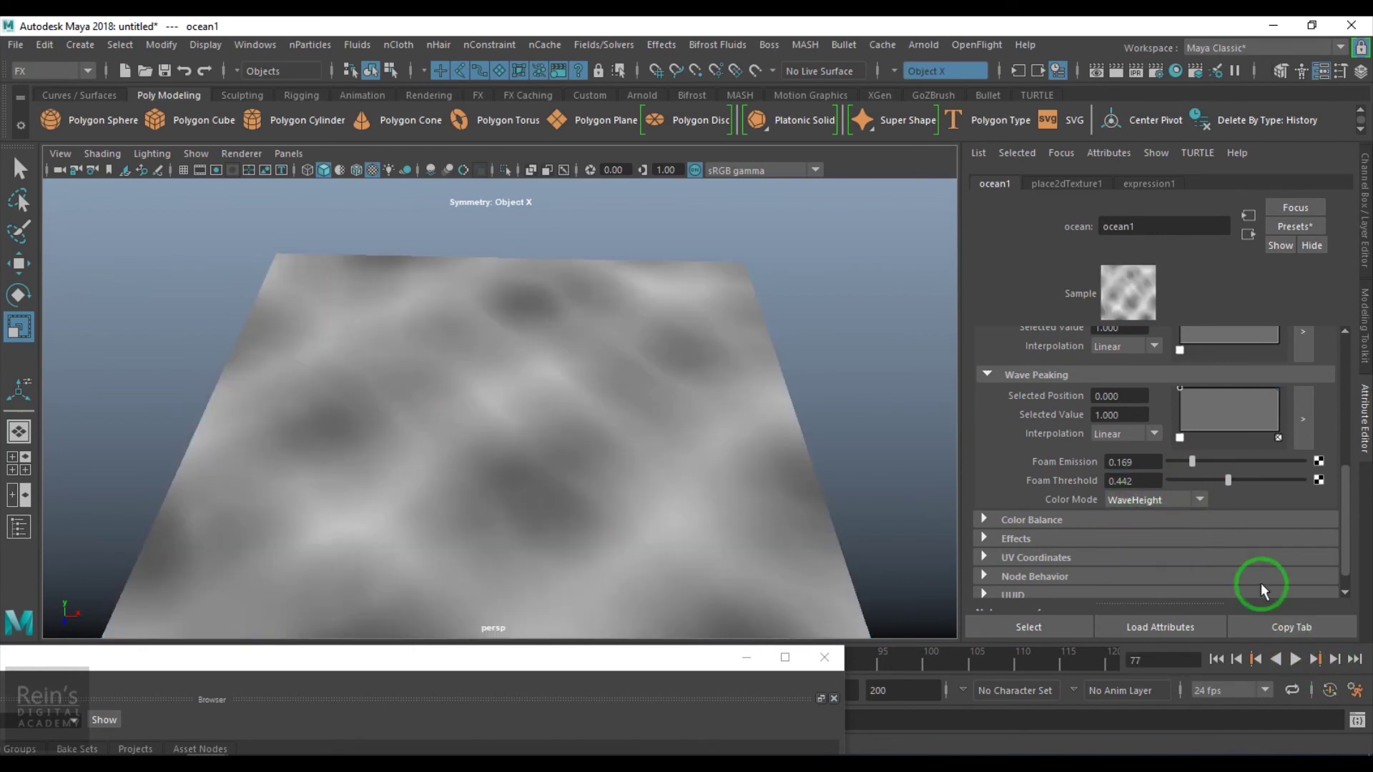
click(1295, 658)
click(1200, 439)
scroll(1198, 501, up, 6)
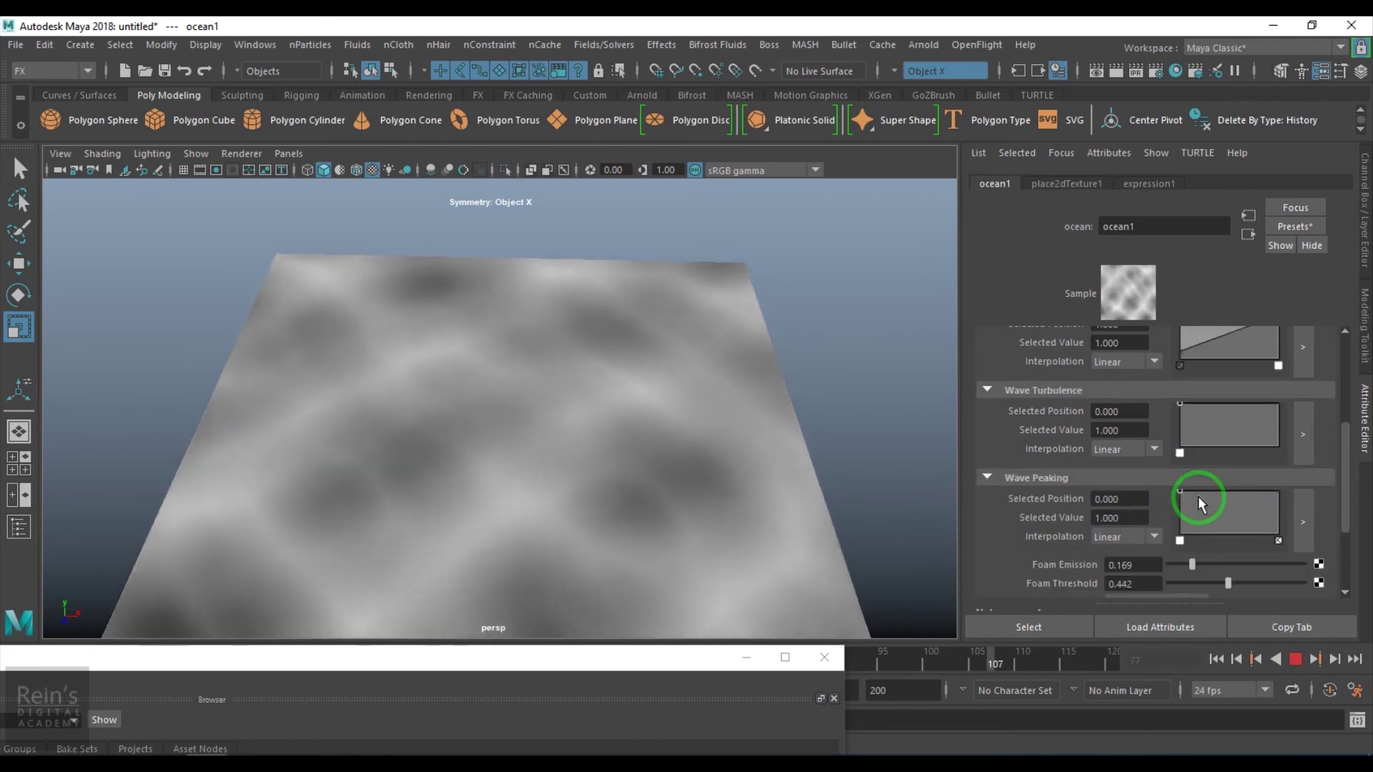
drag(1227, 446, 1231, 419)
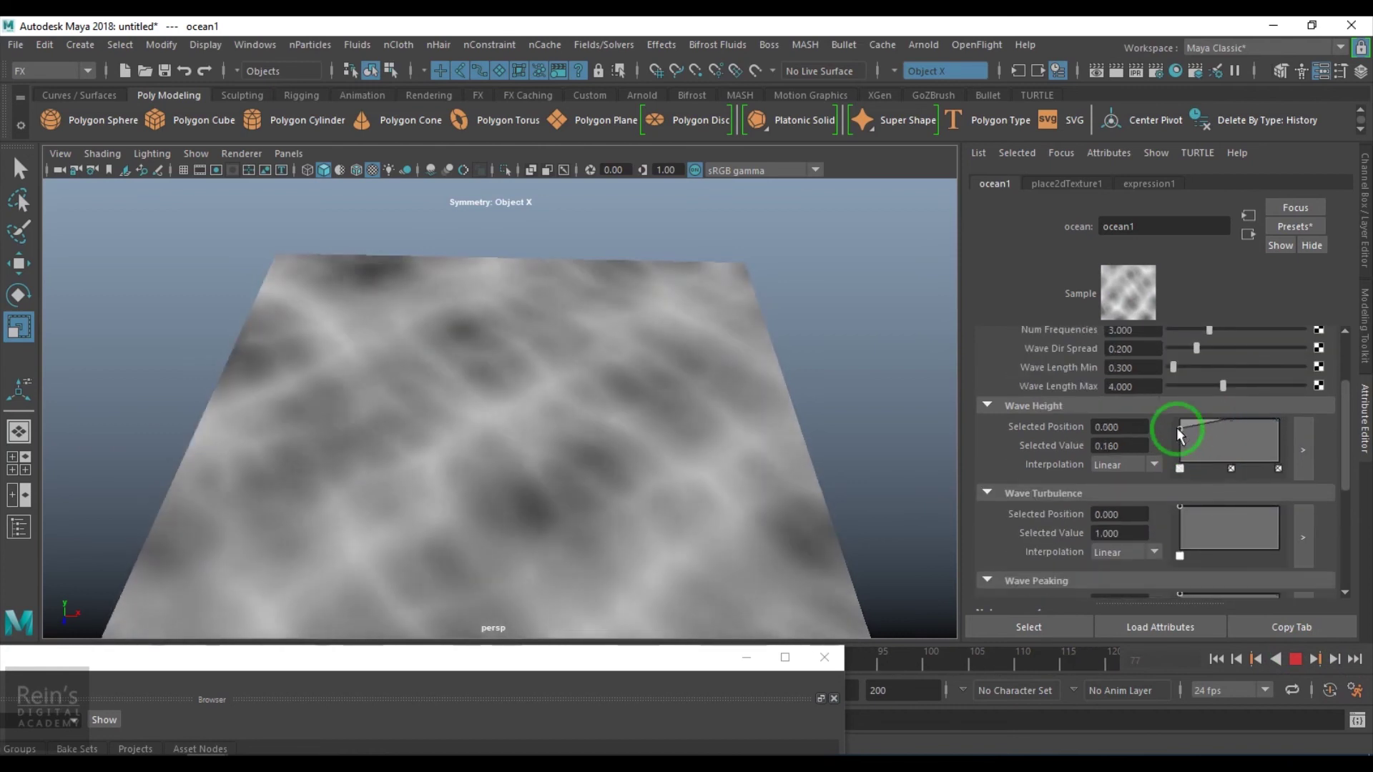
scroll(1208, 480, up, 5)
scroll(1208, 483, down, 9)
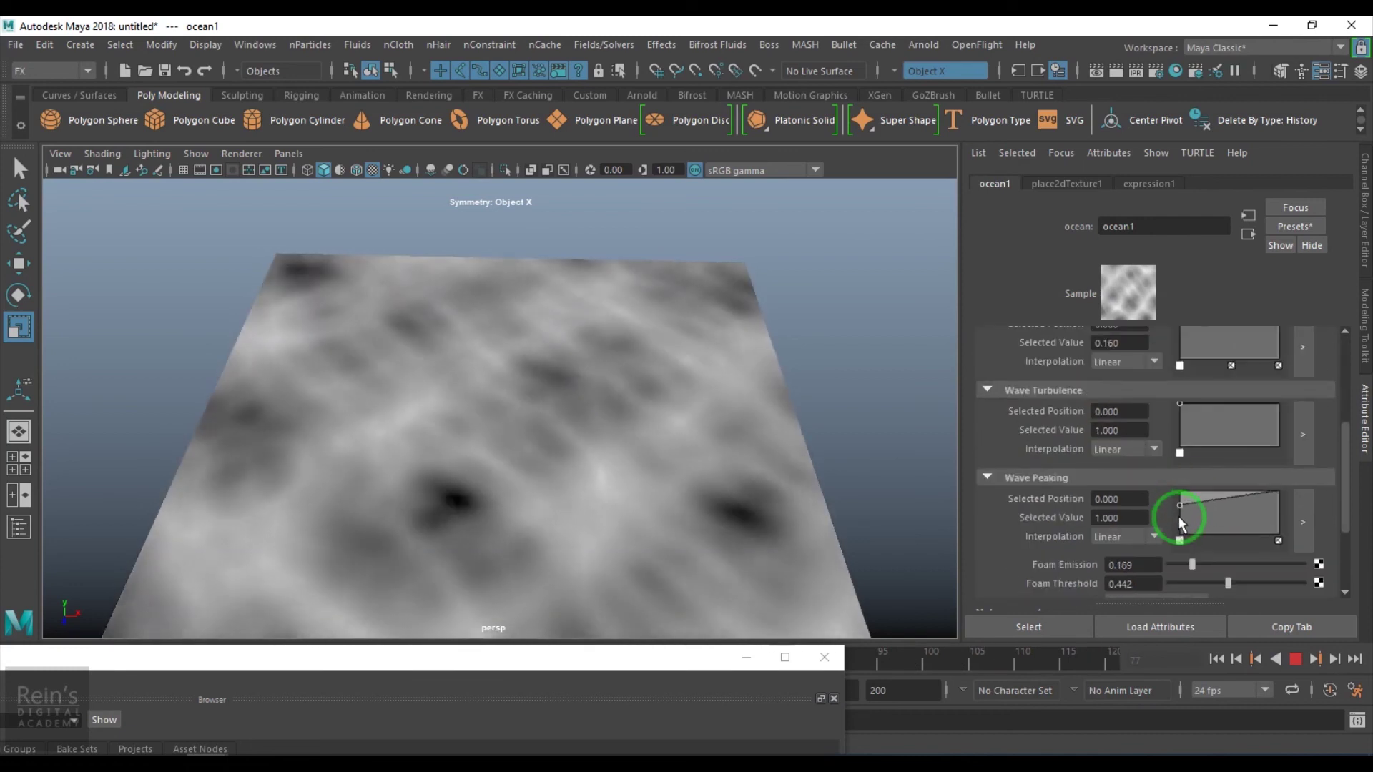
Pull the Wave Peaking curve's start to zero and shorten Wave Length Max to 1.948
drag(1180, 520, 1235, 474)
click(1173, 527)
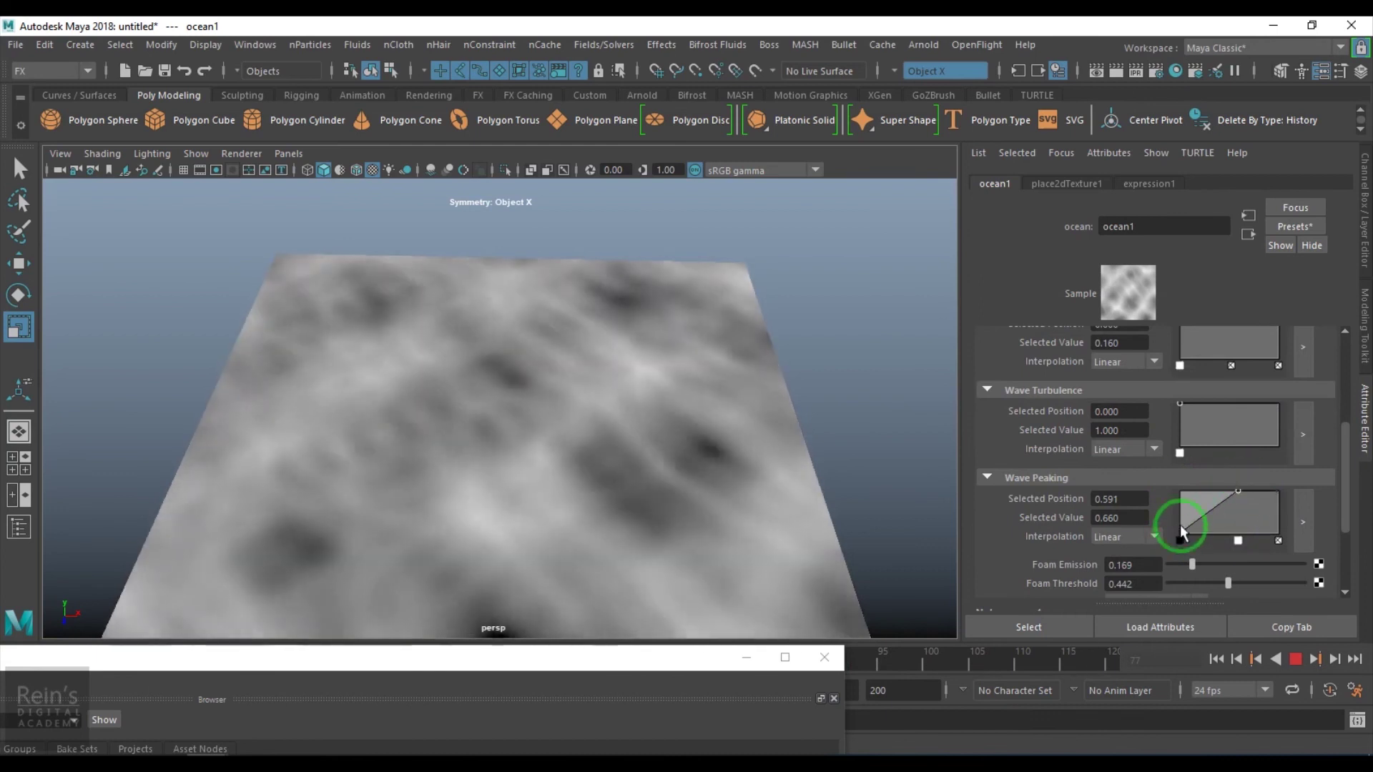
scroll(1168, 486, up, 3)
mouse_move(1215, 437)
mouse_down()
mouse_move(1243, 437)
mouse_move(1192, 438)
mouse_up()
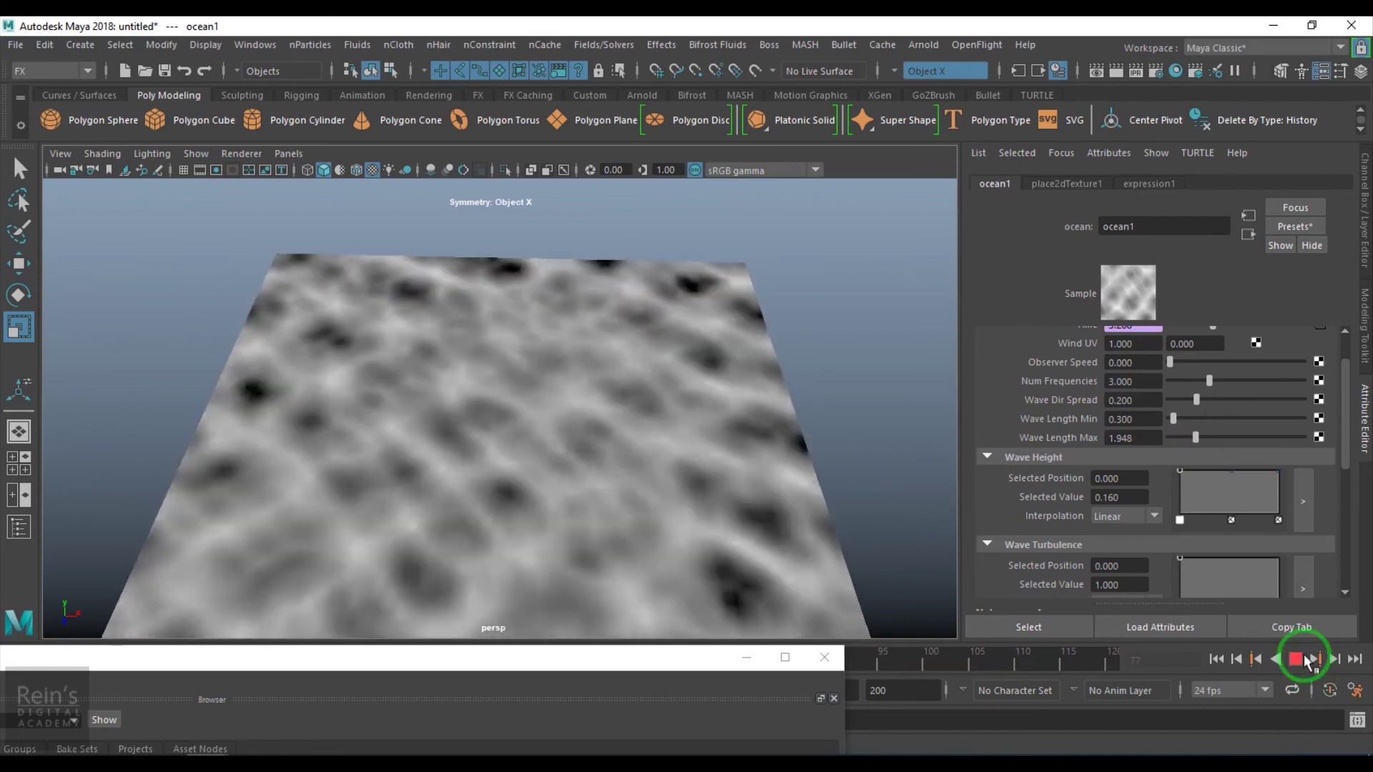
click(1295, 659)
Move the shader editor aside and give the plane a new plain Lambert material
drag(491, 663, 1097, 337)
click(1353, 330)
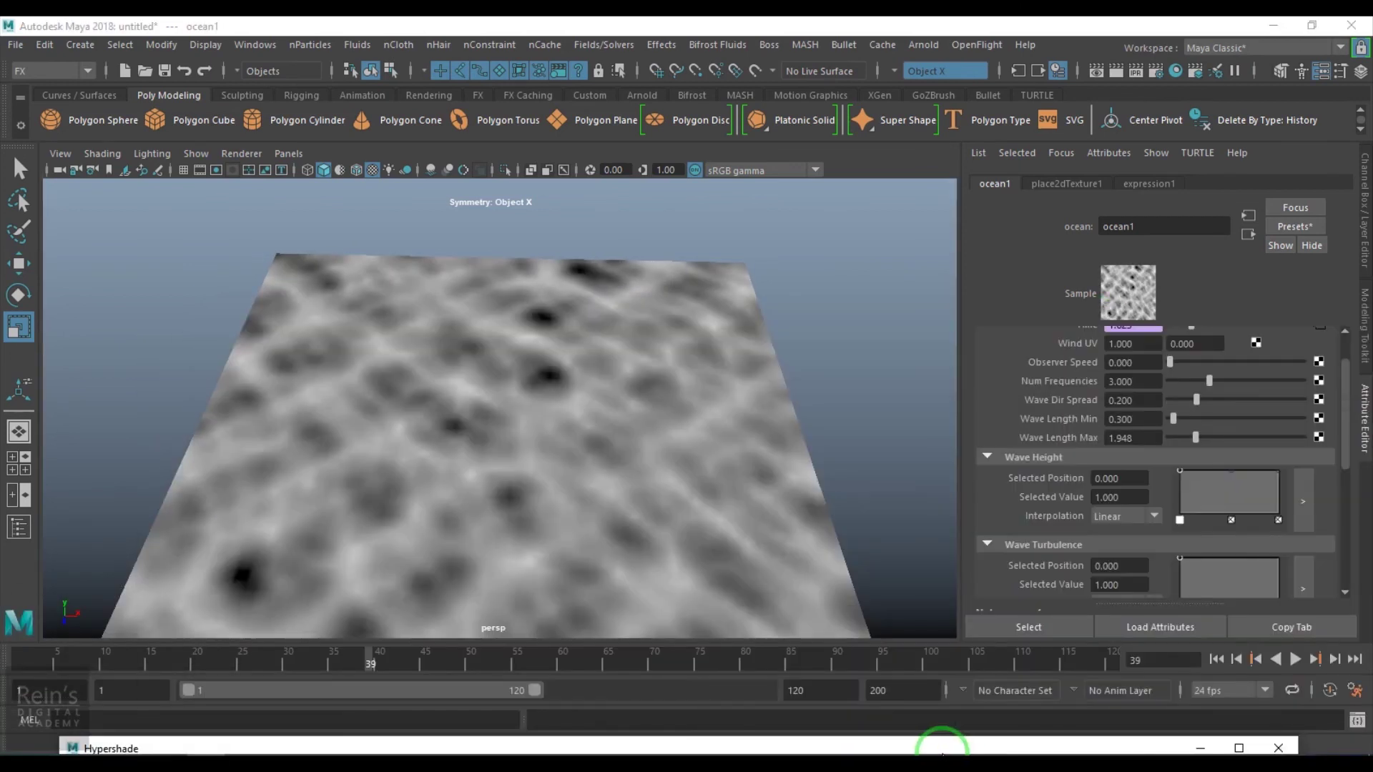
click(521, 386)
right_drag(520, 387, 658, 461)
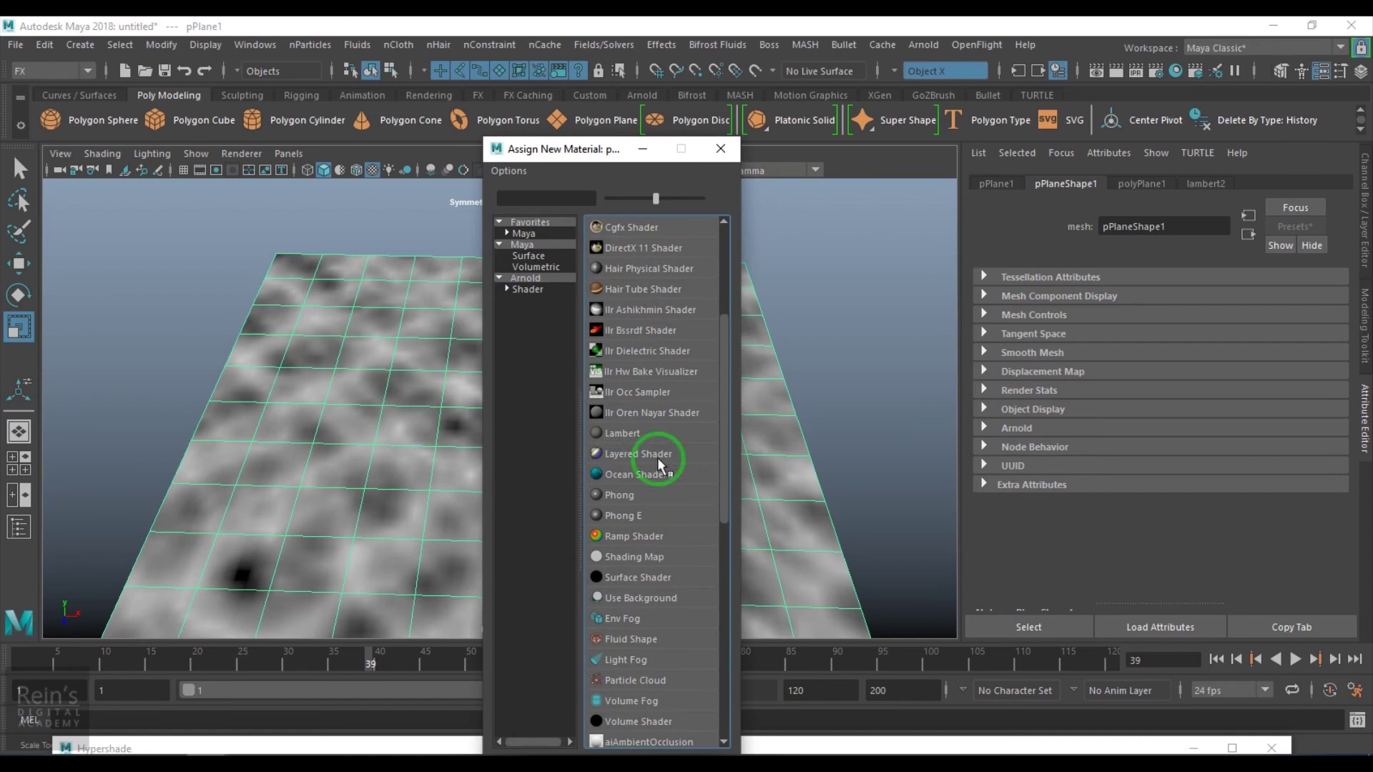
click(622, 434)
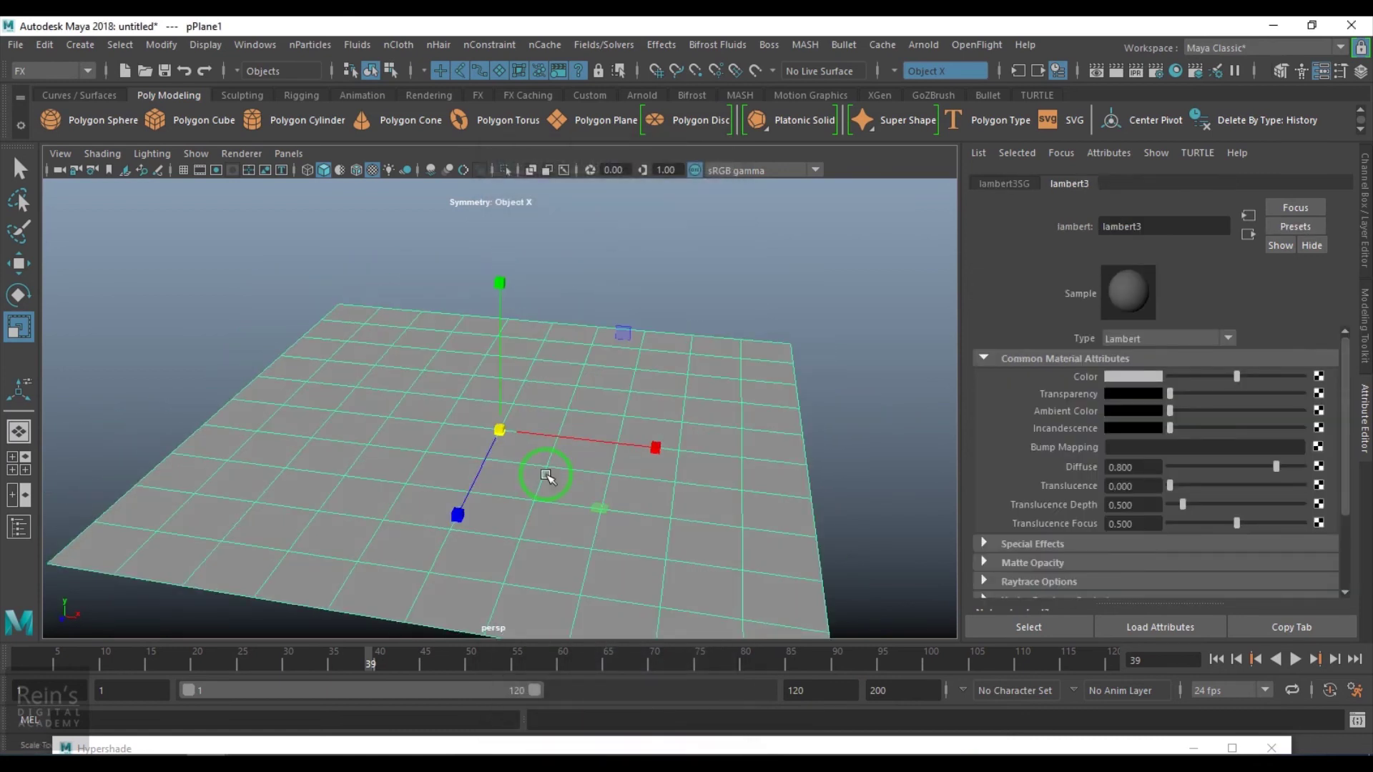
Create a directional light from the Rendering shelf and tilt it to a new angle
click(428, 95)
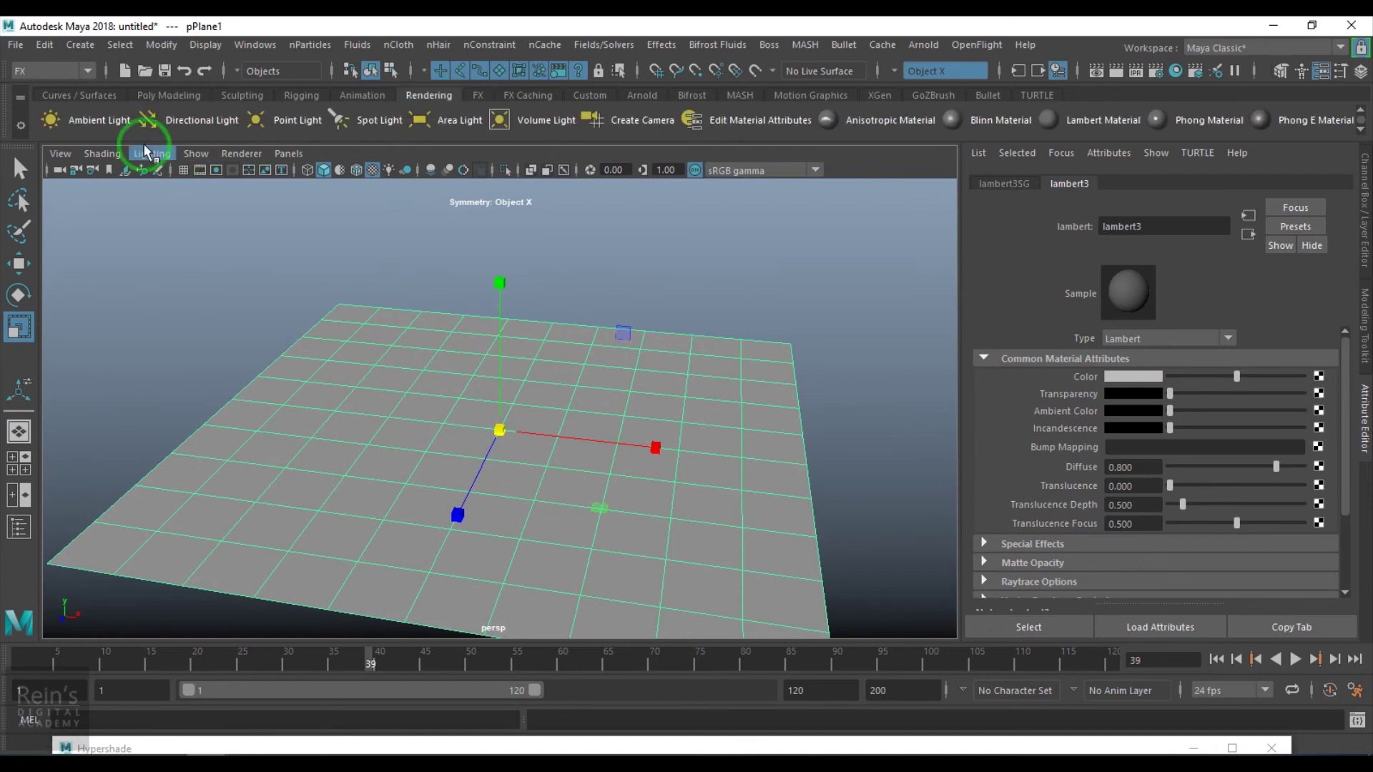
click(510, 431)
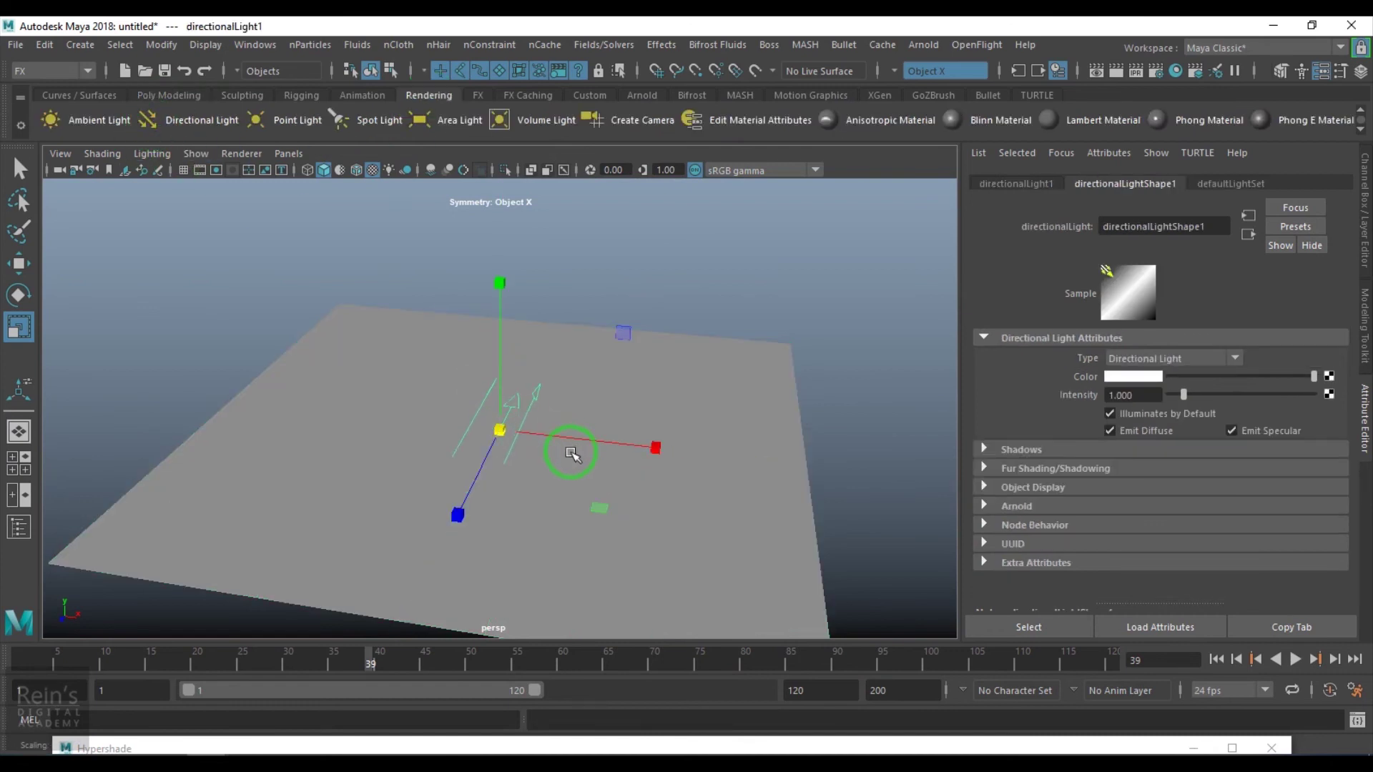
key(e)
drag(456, 504, 863, 470)
Connect the ocean1 texture from the Hypershade to the directional light's Color
click(1329, 376)
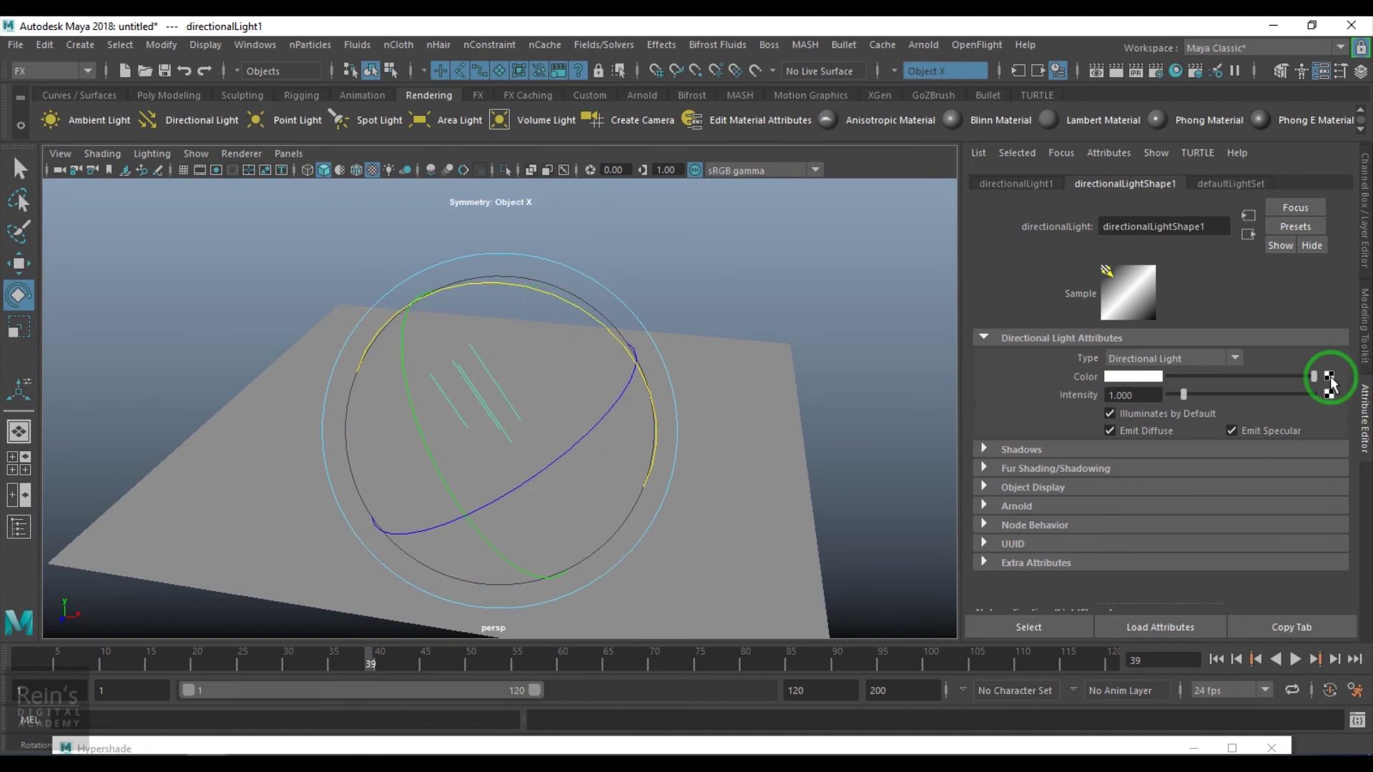
click(835, 108)
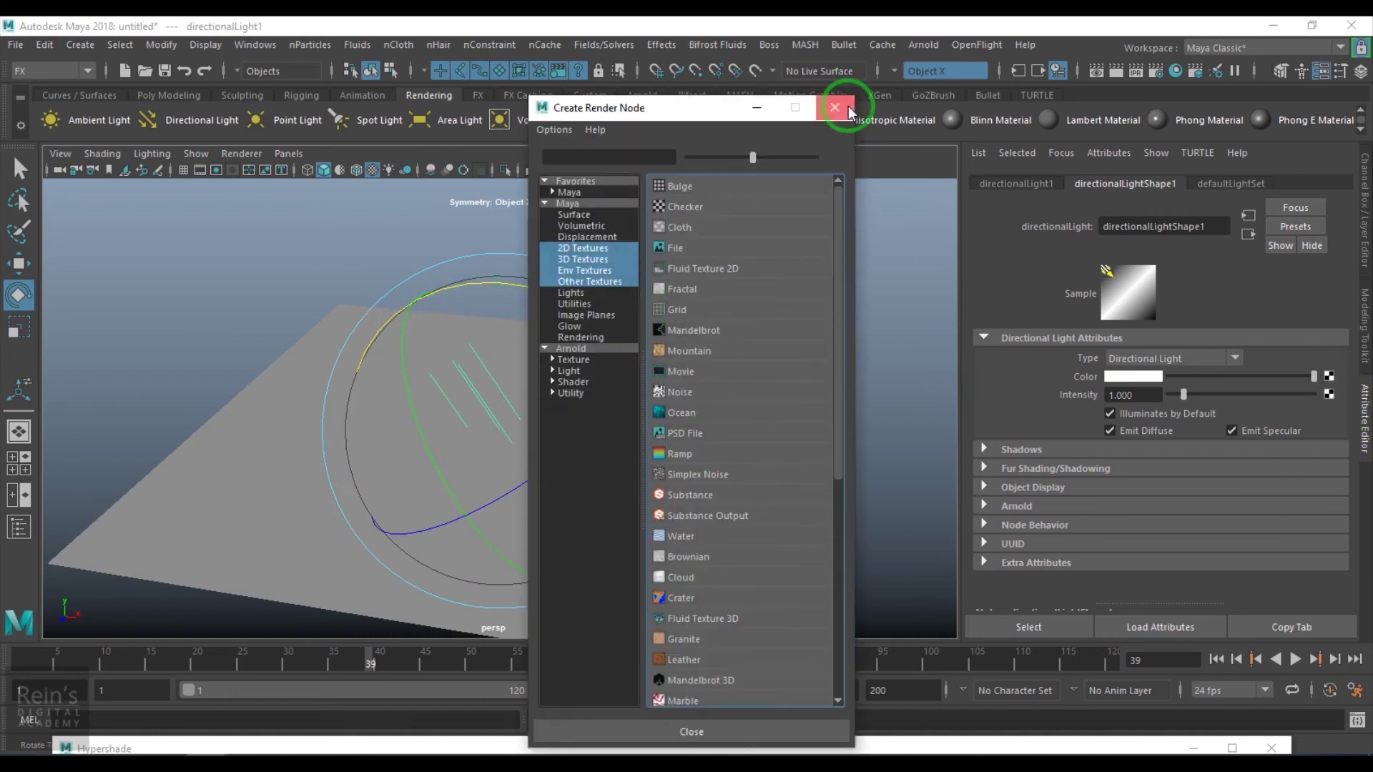
click(880, 750)
drag(567, 55, 552, 24)
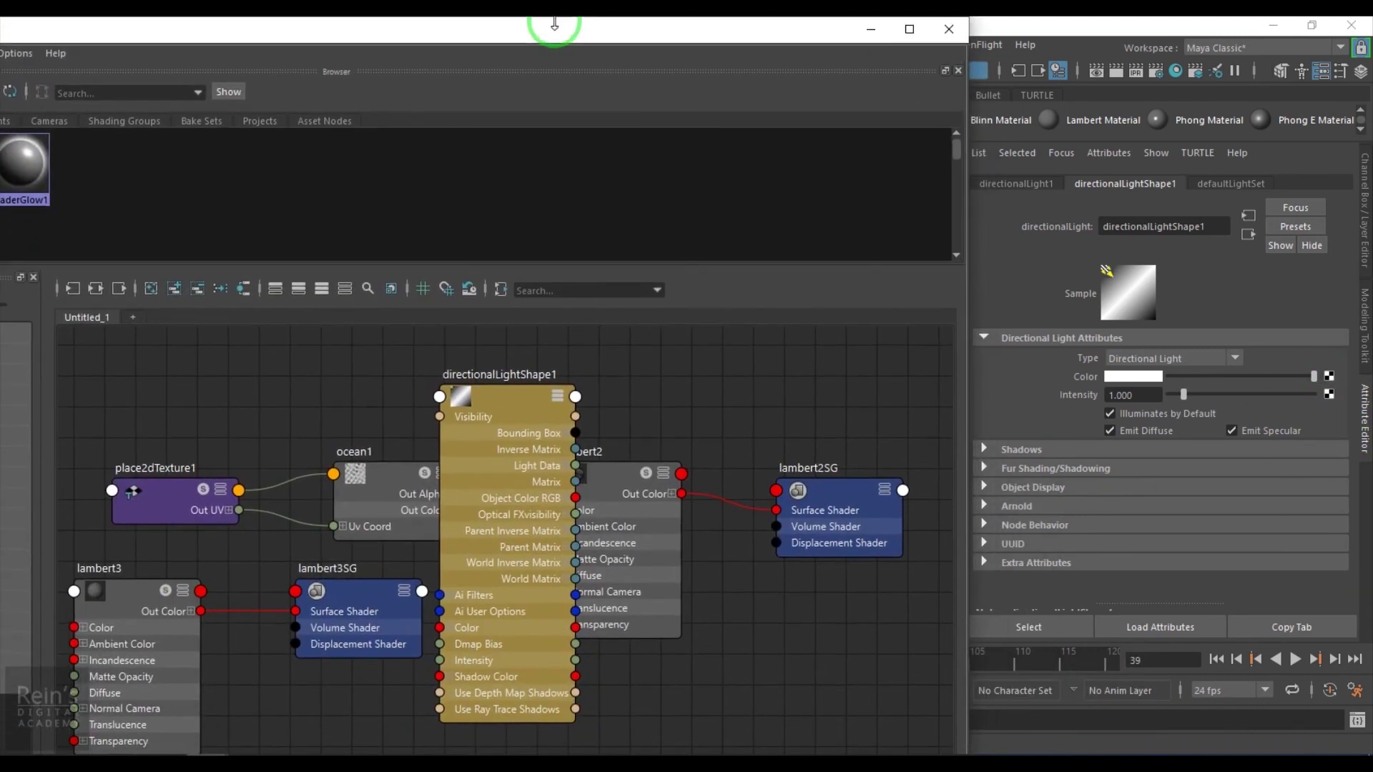
click(377, 490)
middle_drag(377, 490, 1101, 376)
click(870, 32)
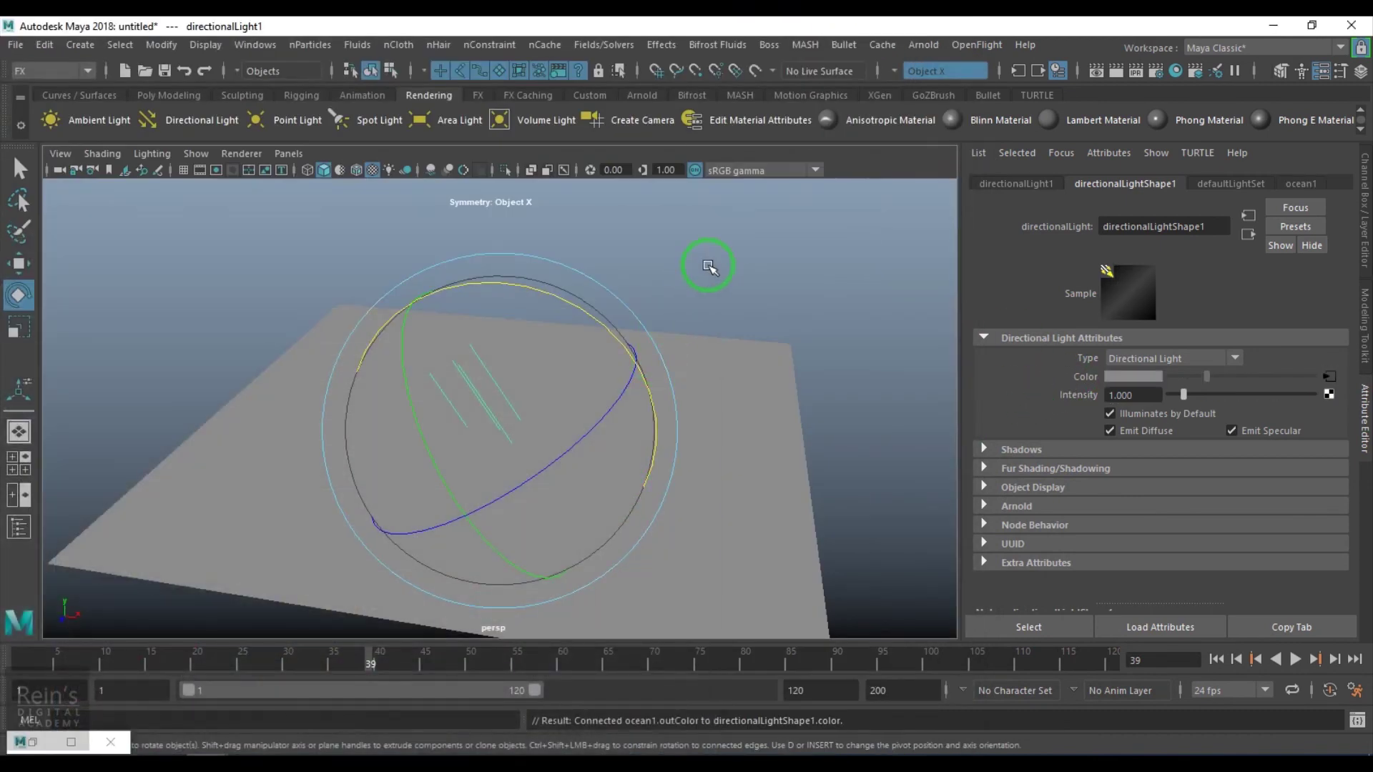
Light the viewport with scene lights (7), zoom toward the plane, and replay from frame 1
key(7)
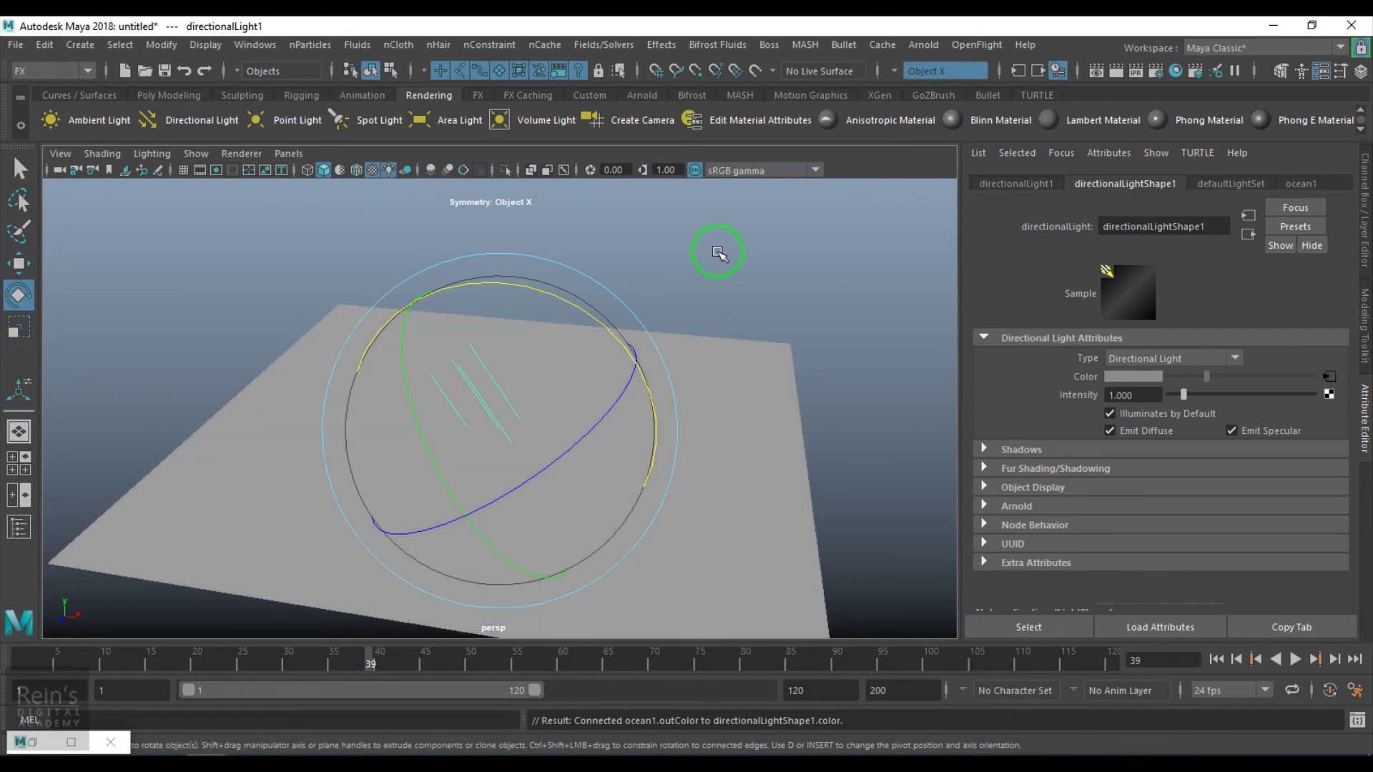
alt+right_drag(715, 286, 720, 356)
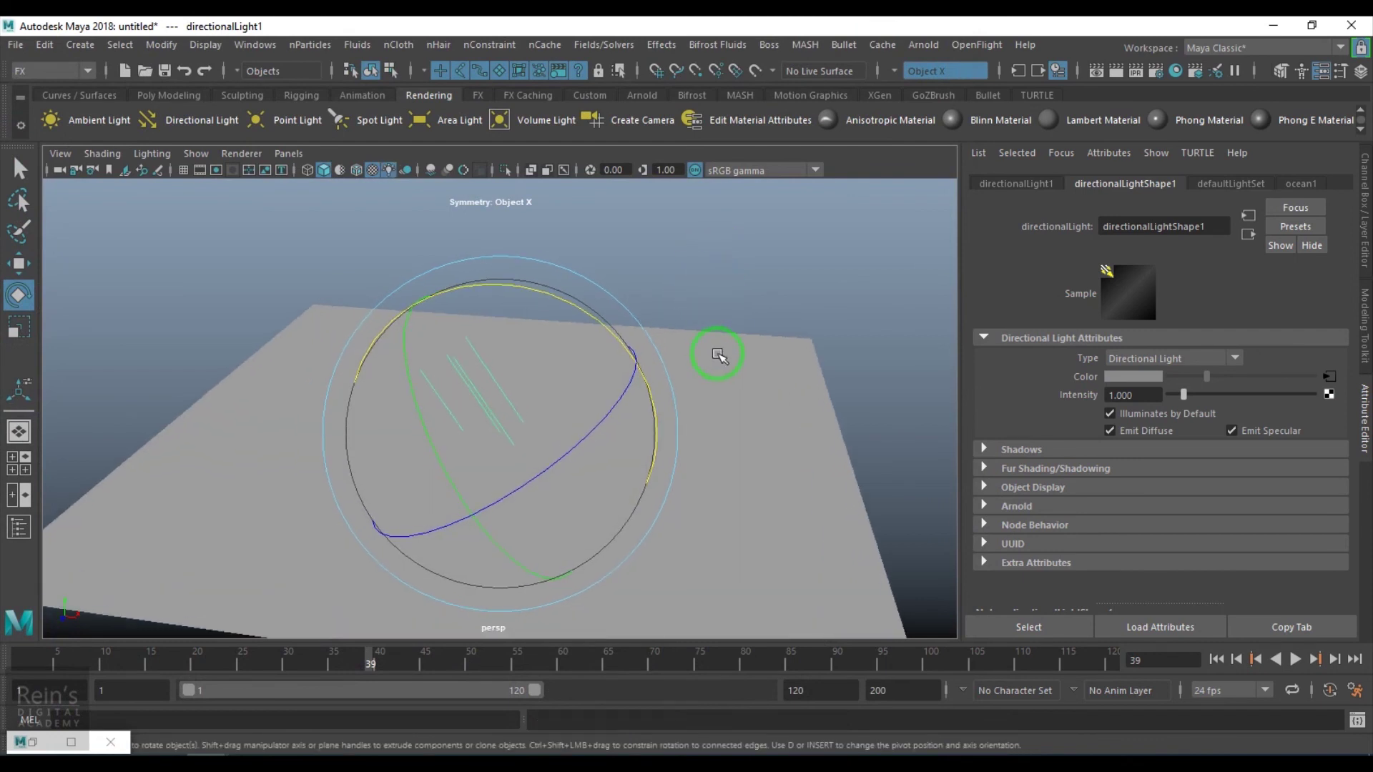
click(1216, 658)
click(1295, 659)
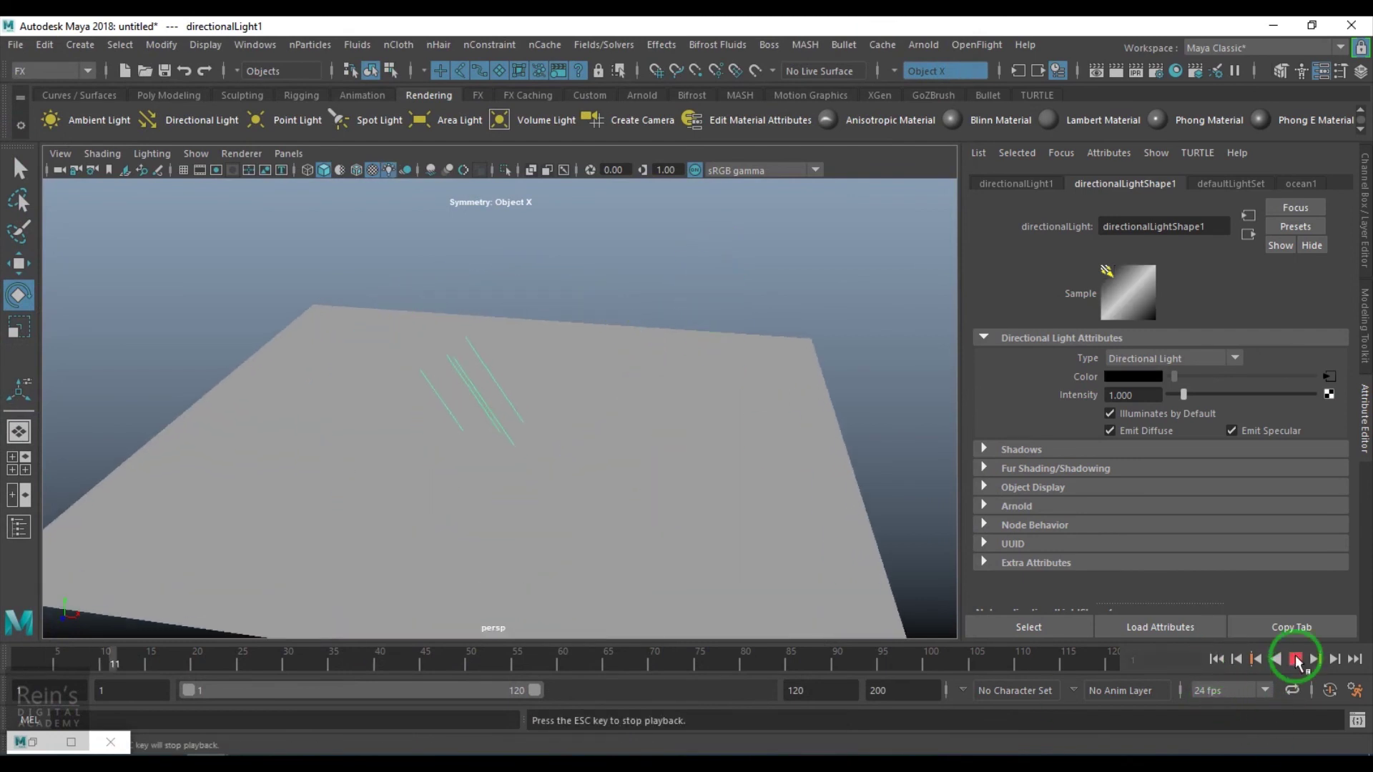
Render the current frame with the renderer set to Maya Software
click(1116, 71)
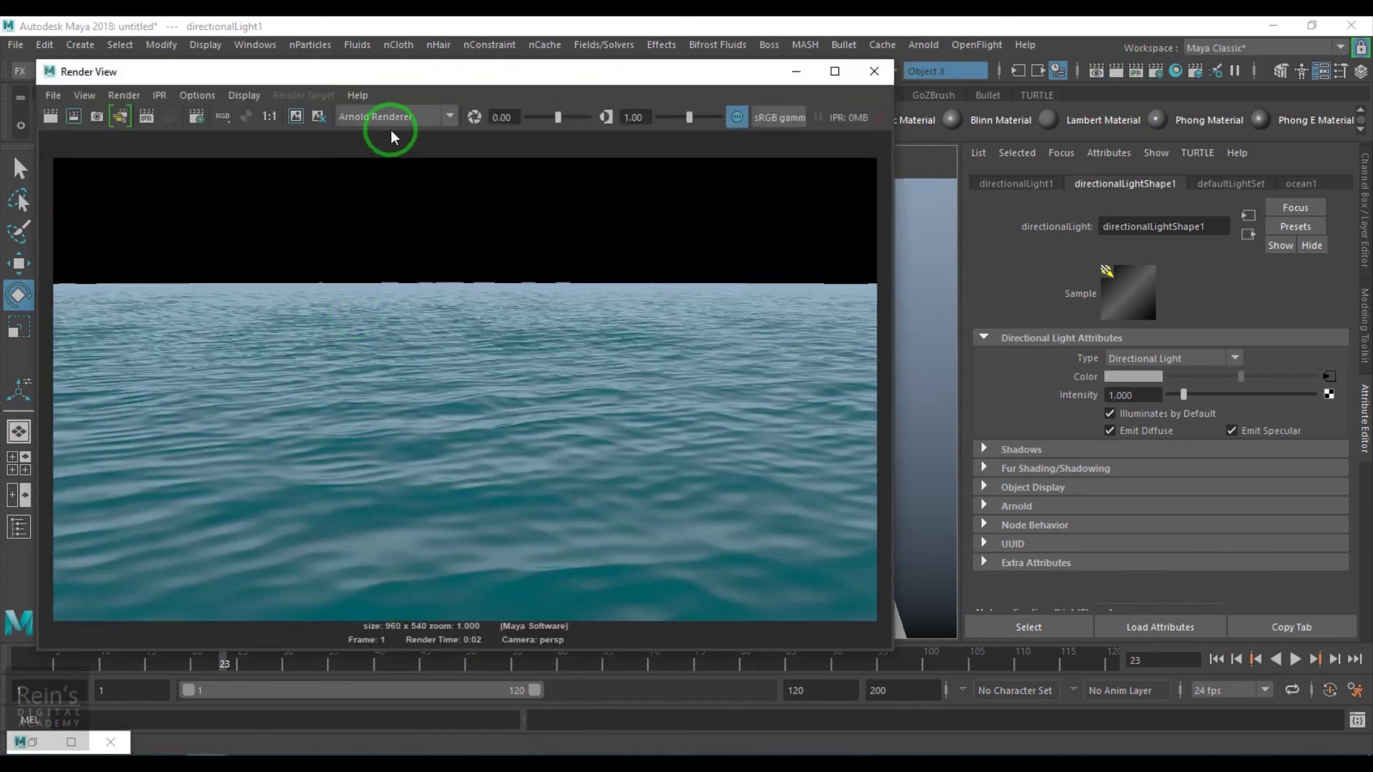
click(390, 130)
click(401, 136)
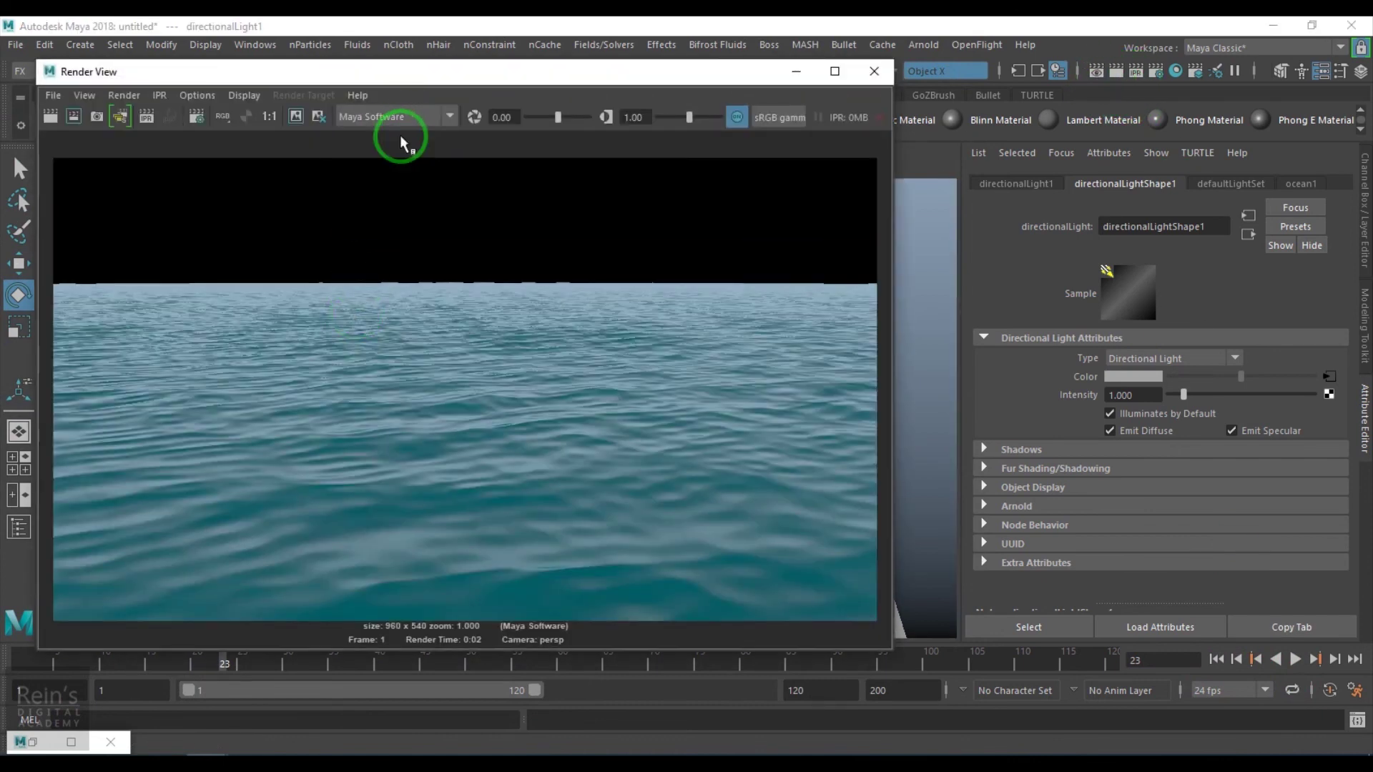
click(147, 116)
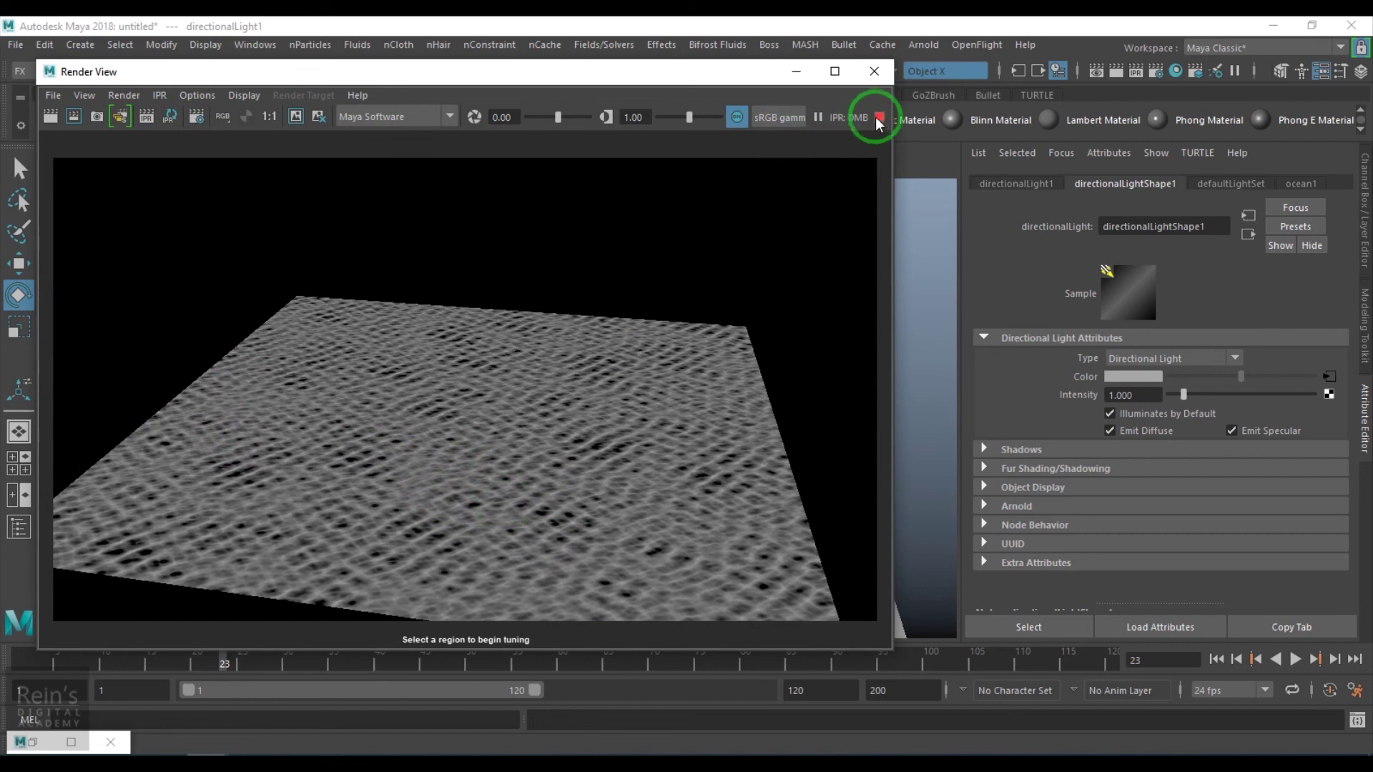
Check the plane's lambert3 material, then select the directional light and rotate it to a new angle
click(796, 71)
click(751, 543)
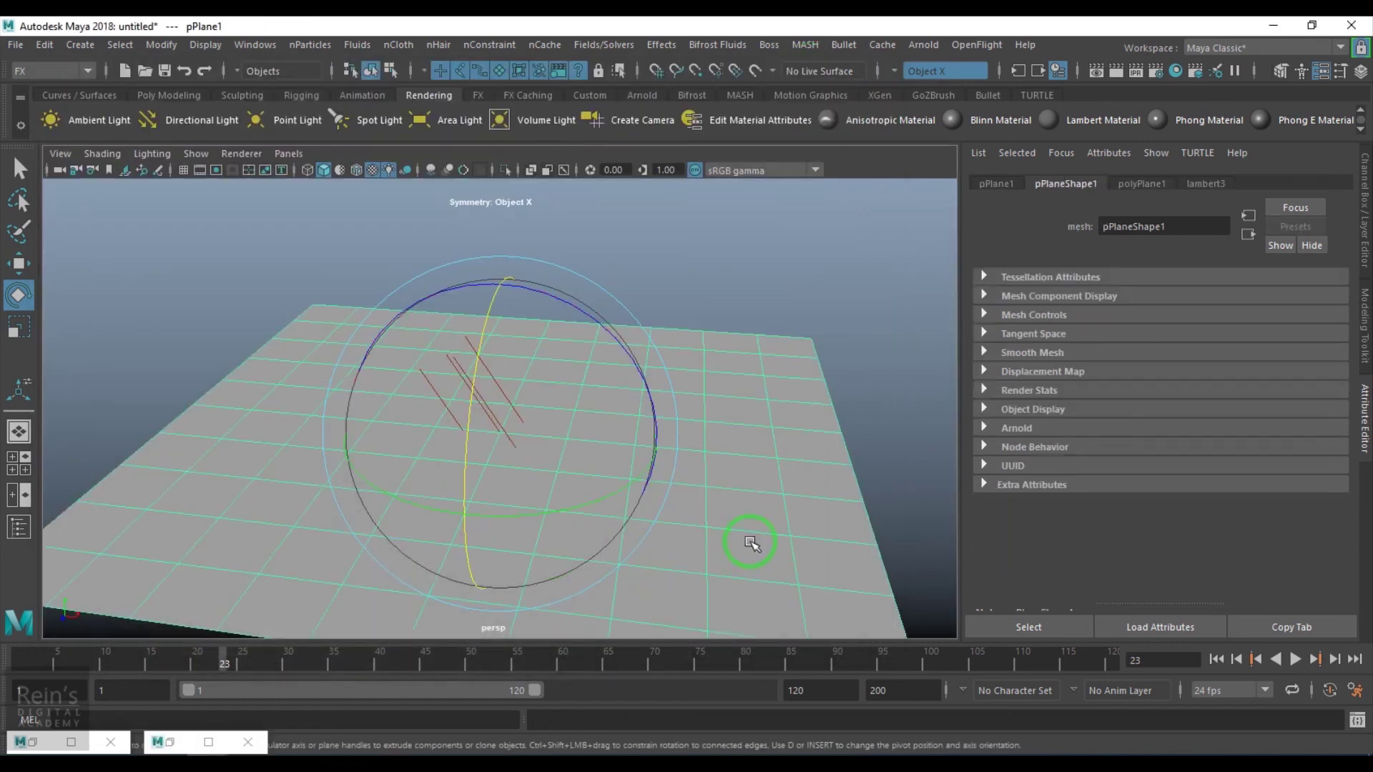
click(1215, 181)
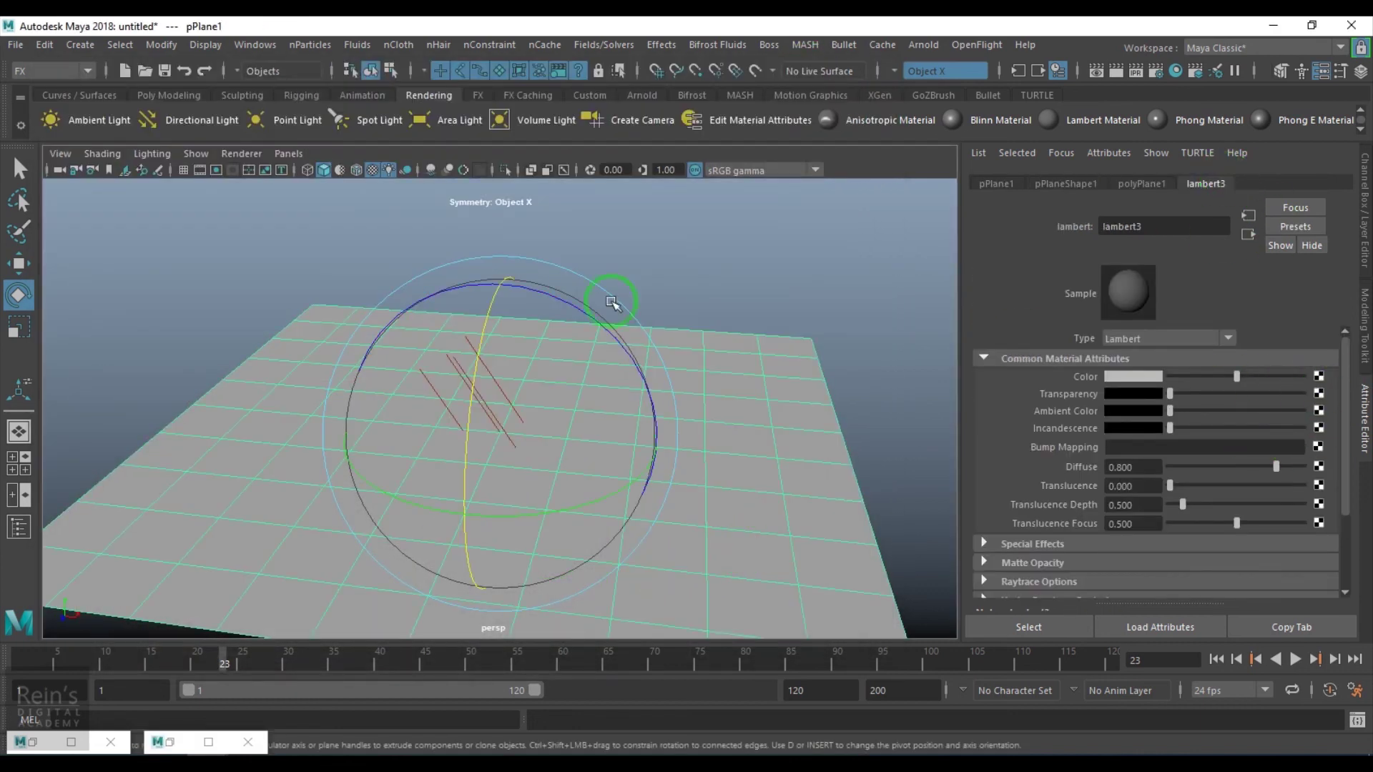
click(614, 258)
click(483, 354)
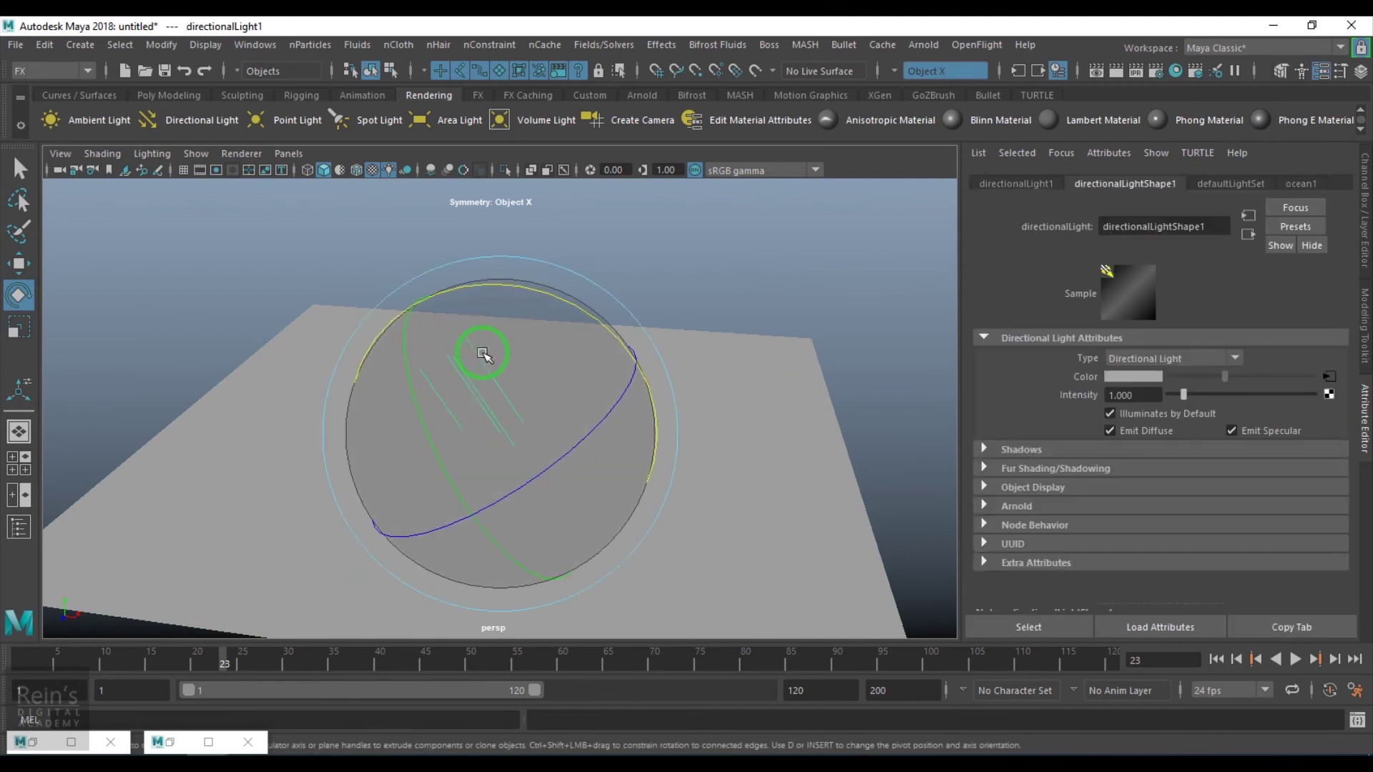
drag(514, 301, 585, 354)
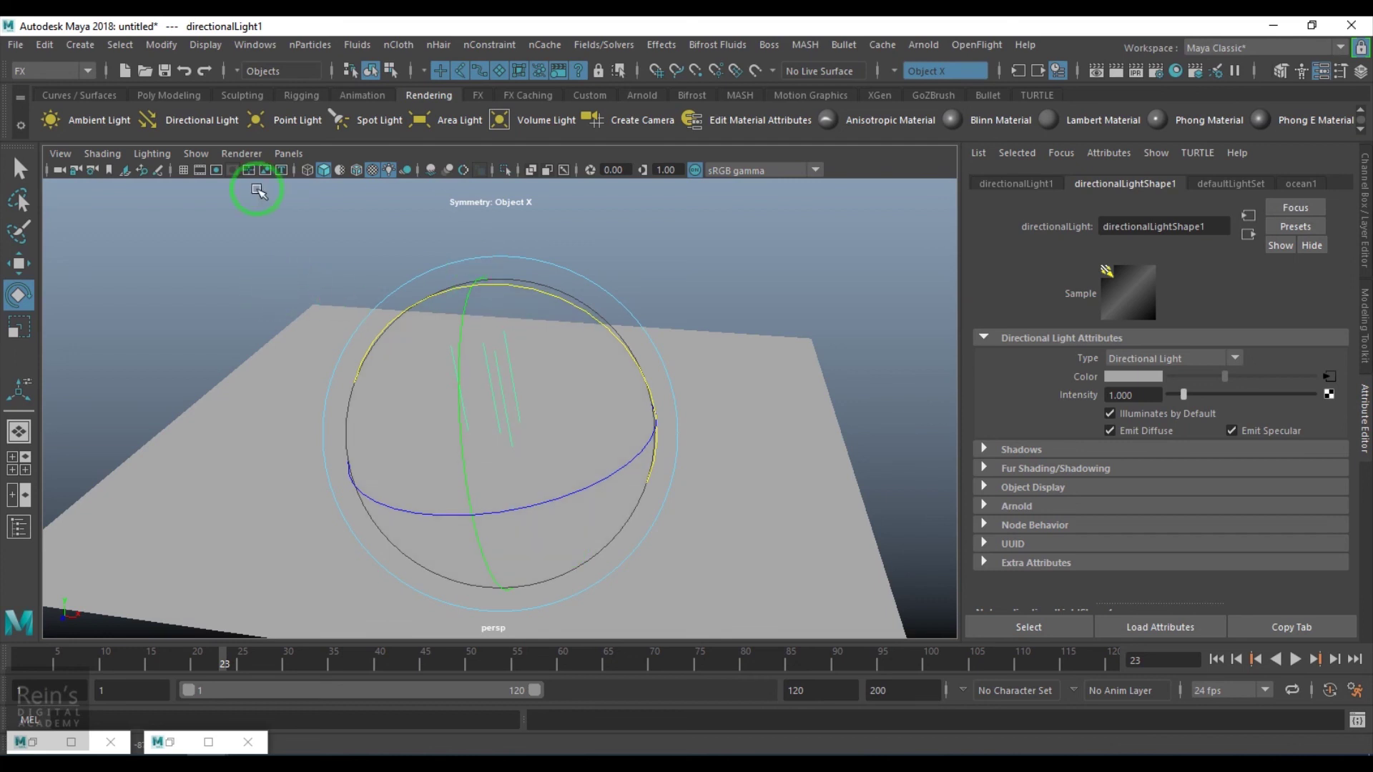
Create a polygon sphere, scale it up, and move it onto the plane
click(168, 96)
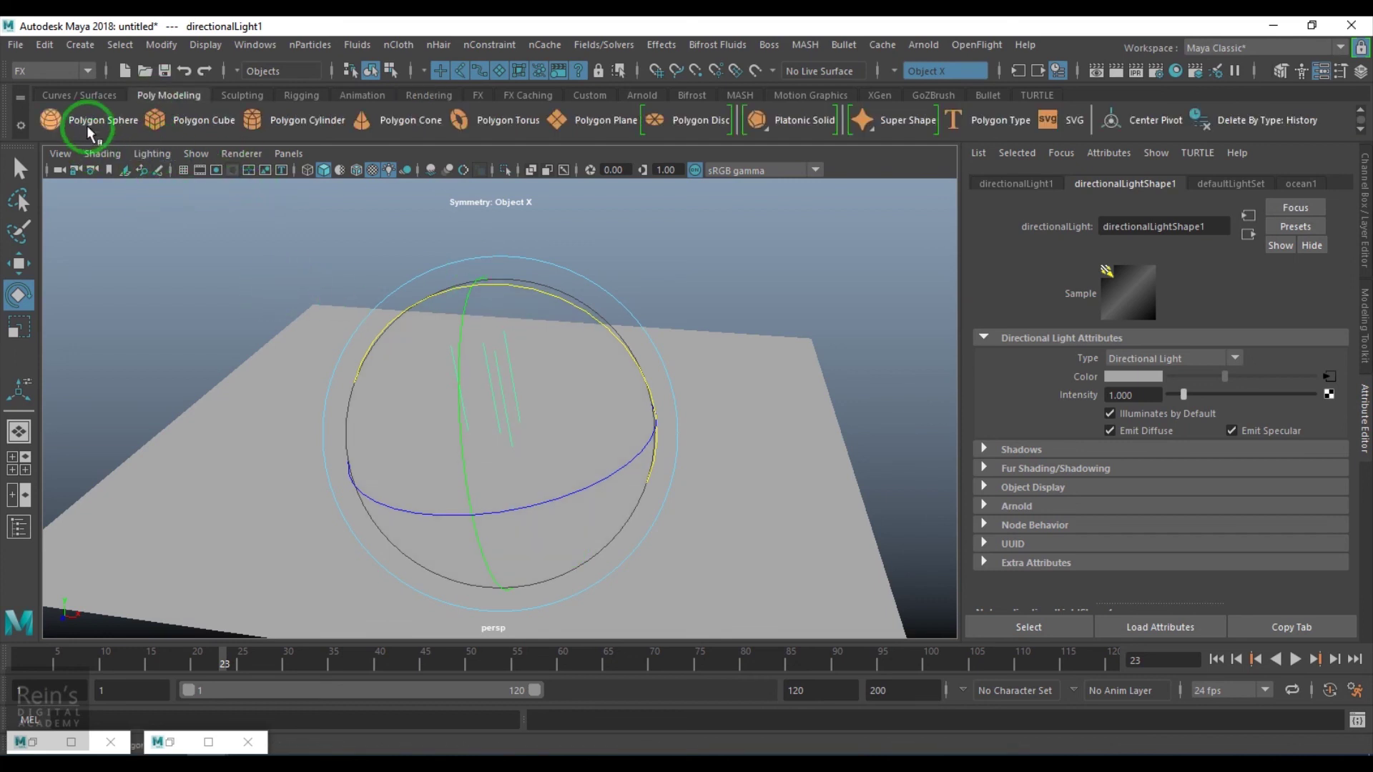
click(54, 120)
key(r)
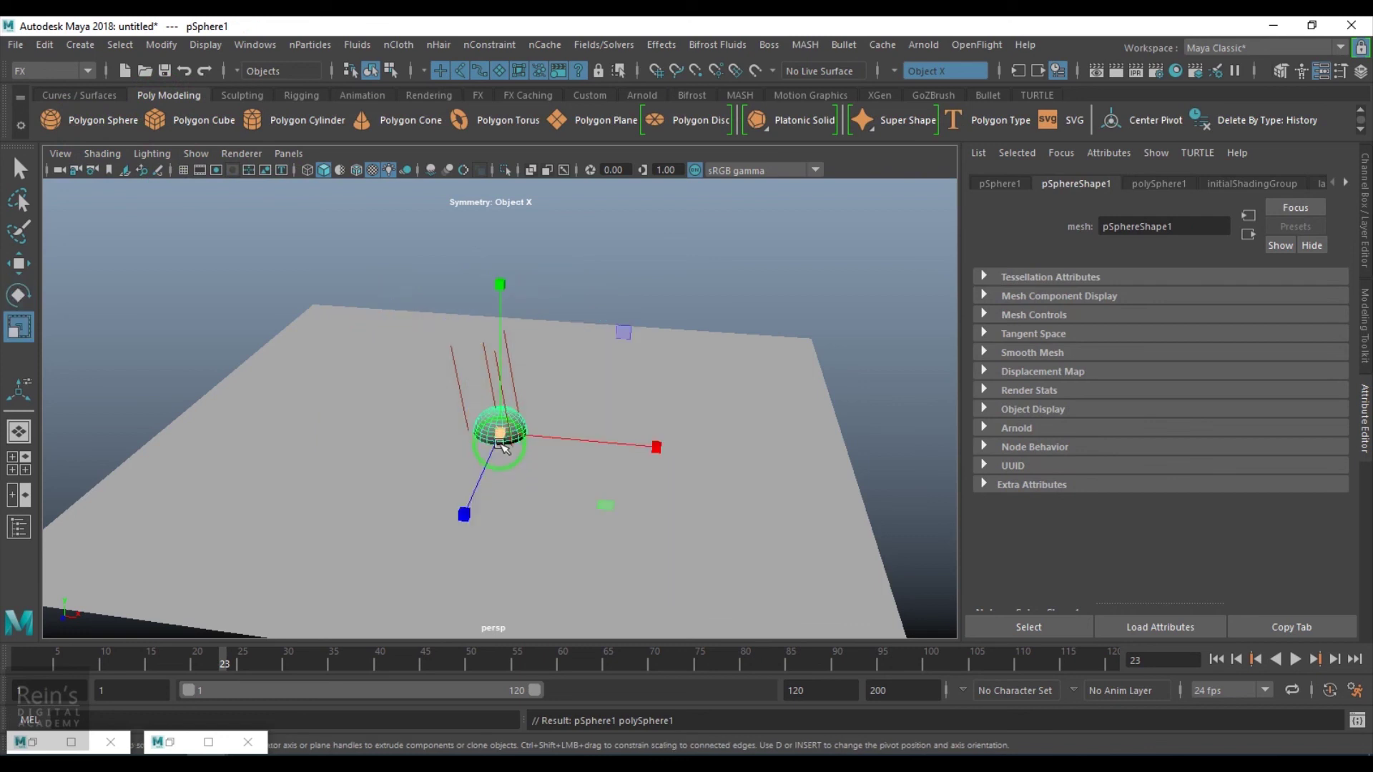
drag(500, 435, 686, 489)
key(w)
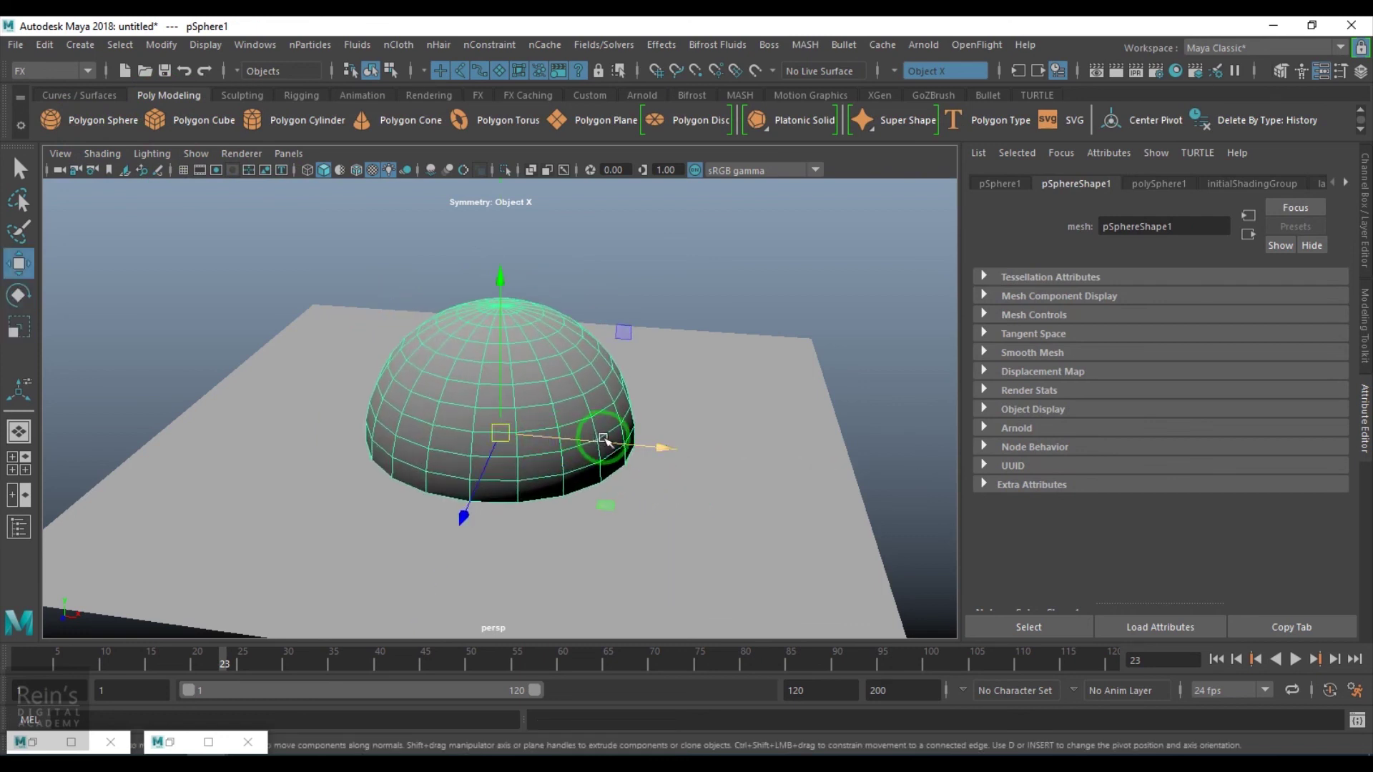
drag(600, 438, 772, 468)
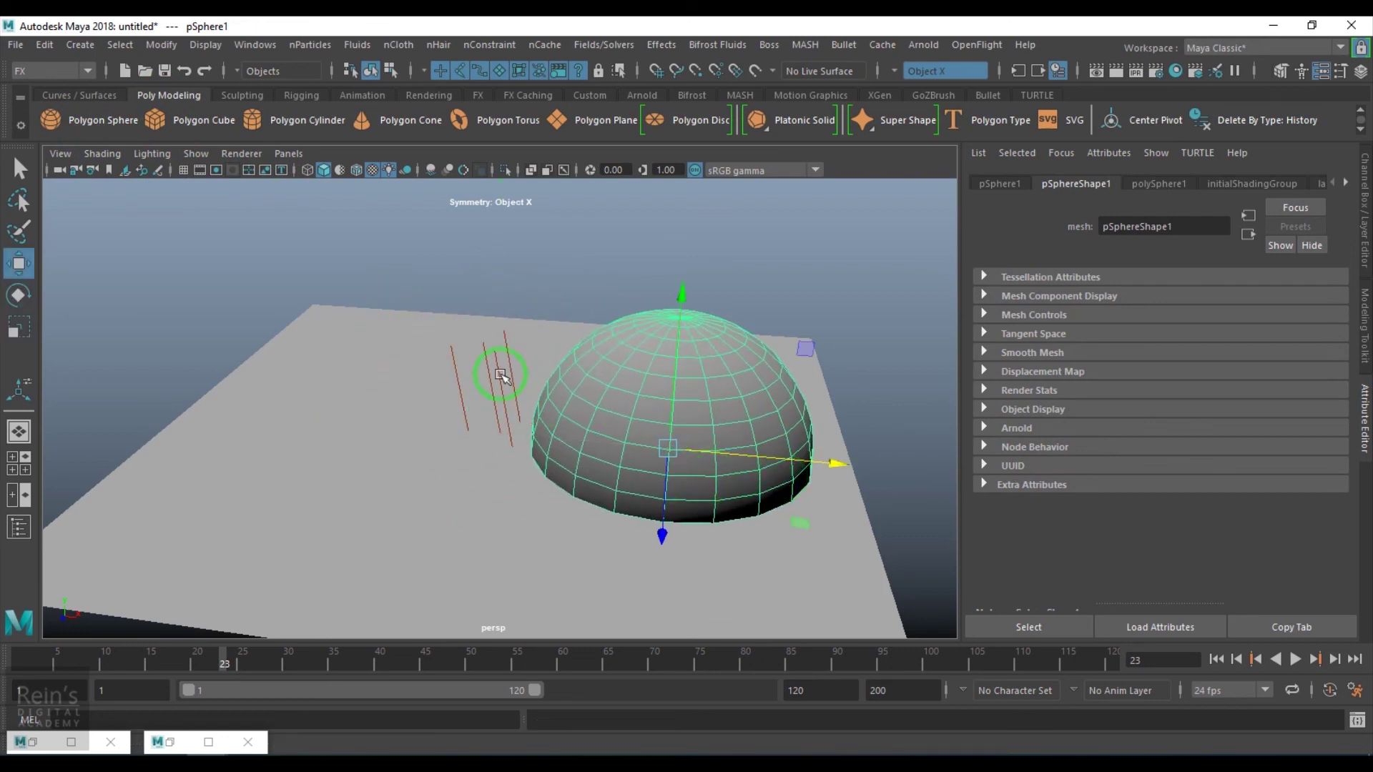
Rotate the directional light until the scene is lit, then render the current frame
click(501, 348)
alt+drag(497, 343, 466, 303)
click(522, 337)
key(e)
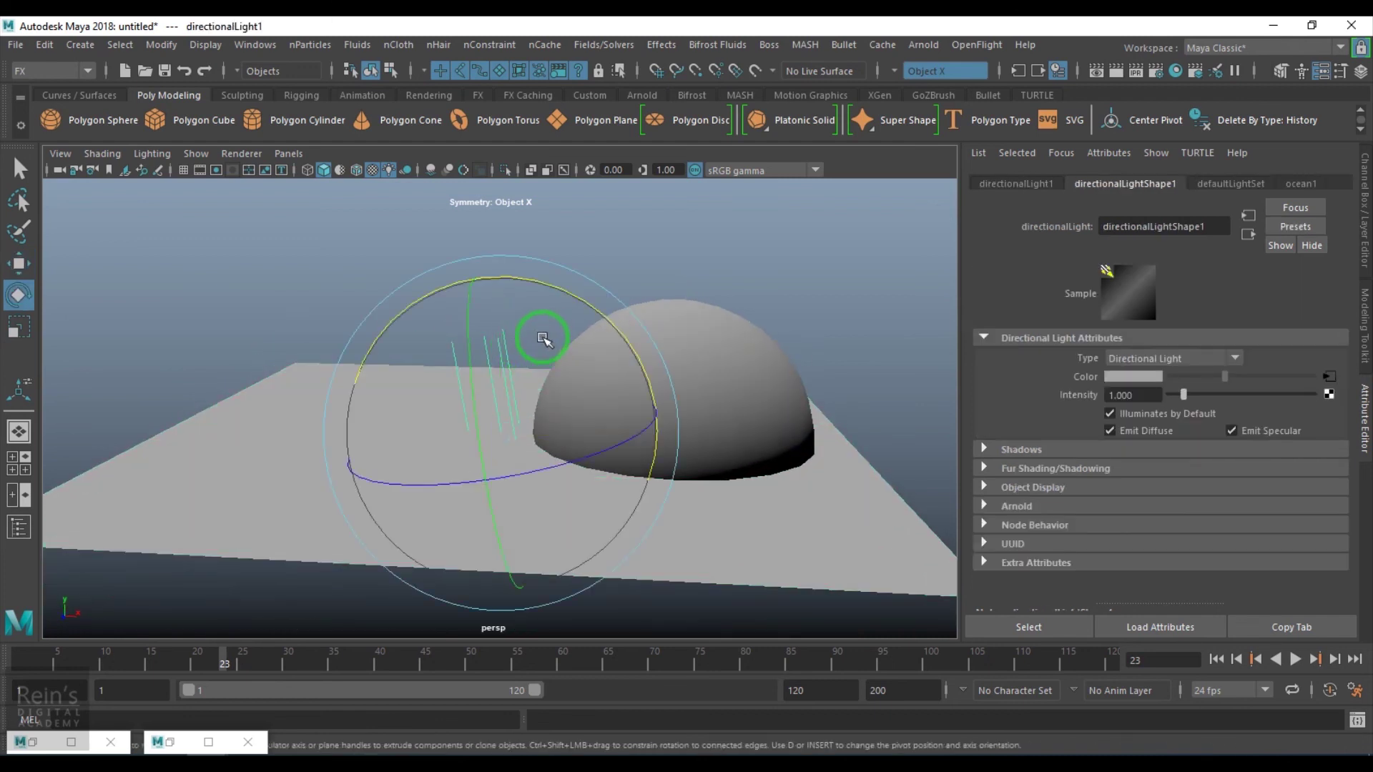
drag(559, 289, 655, 156)
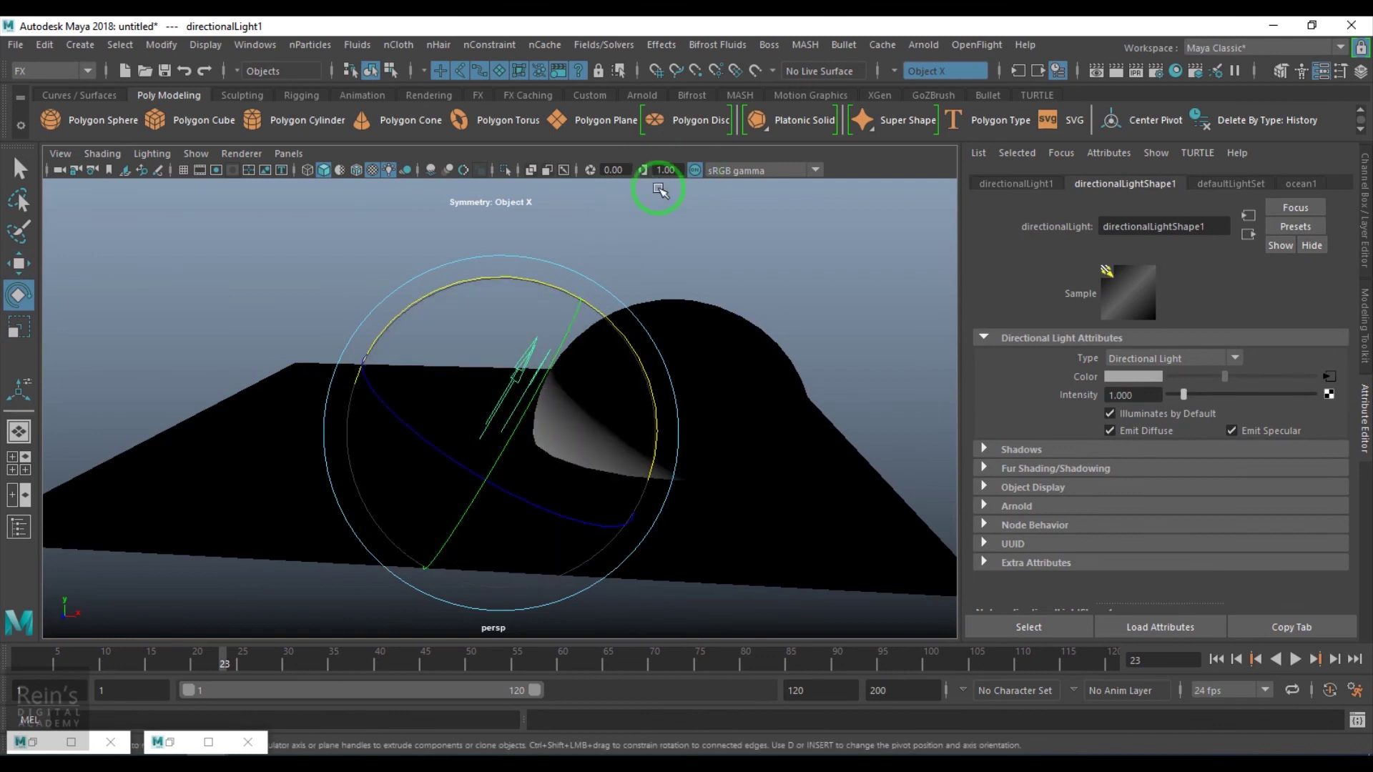
drag(658, 189, 787, 400)
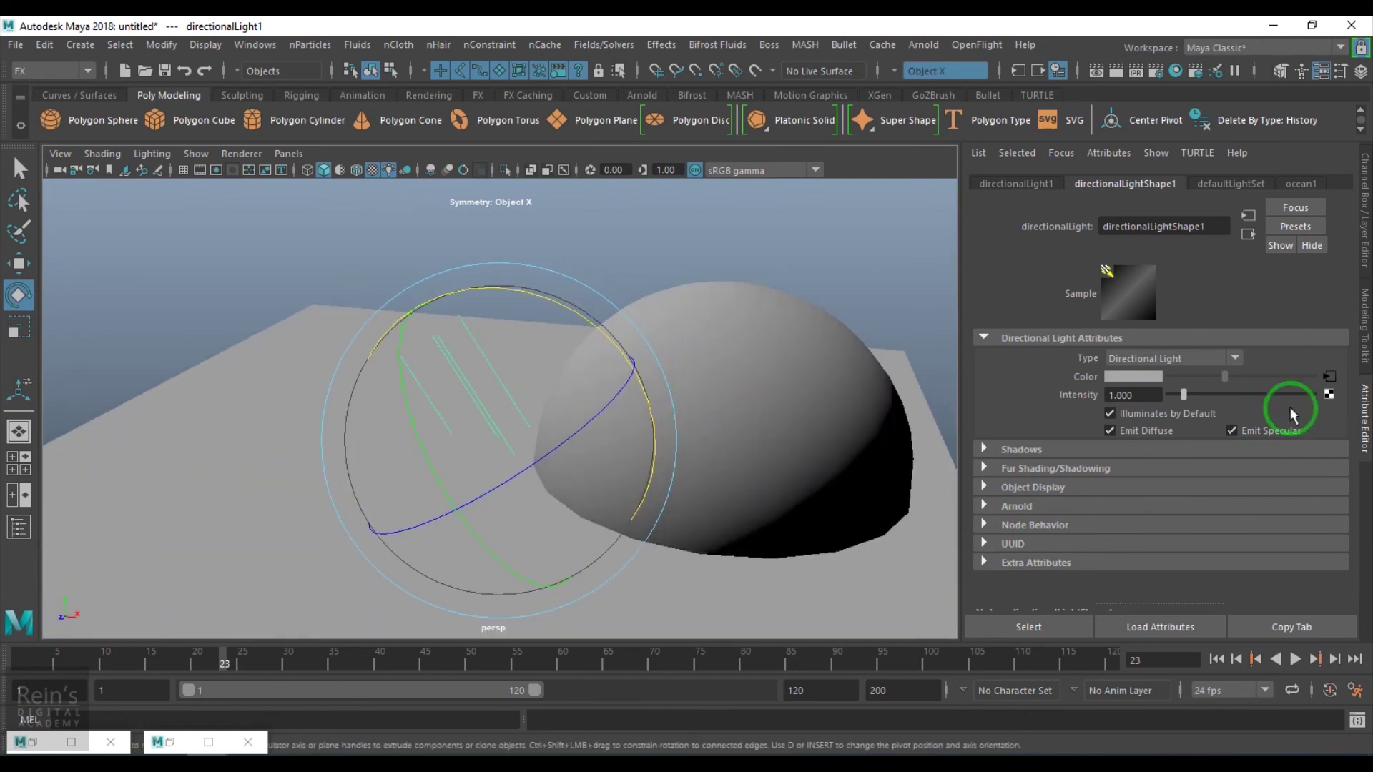
click(1096, 70)
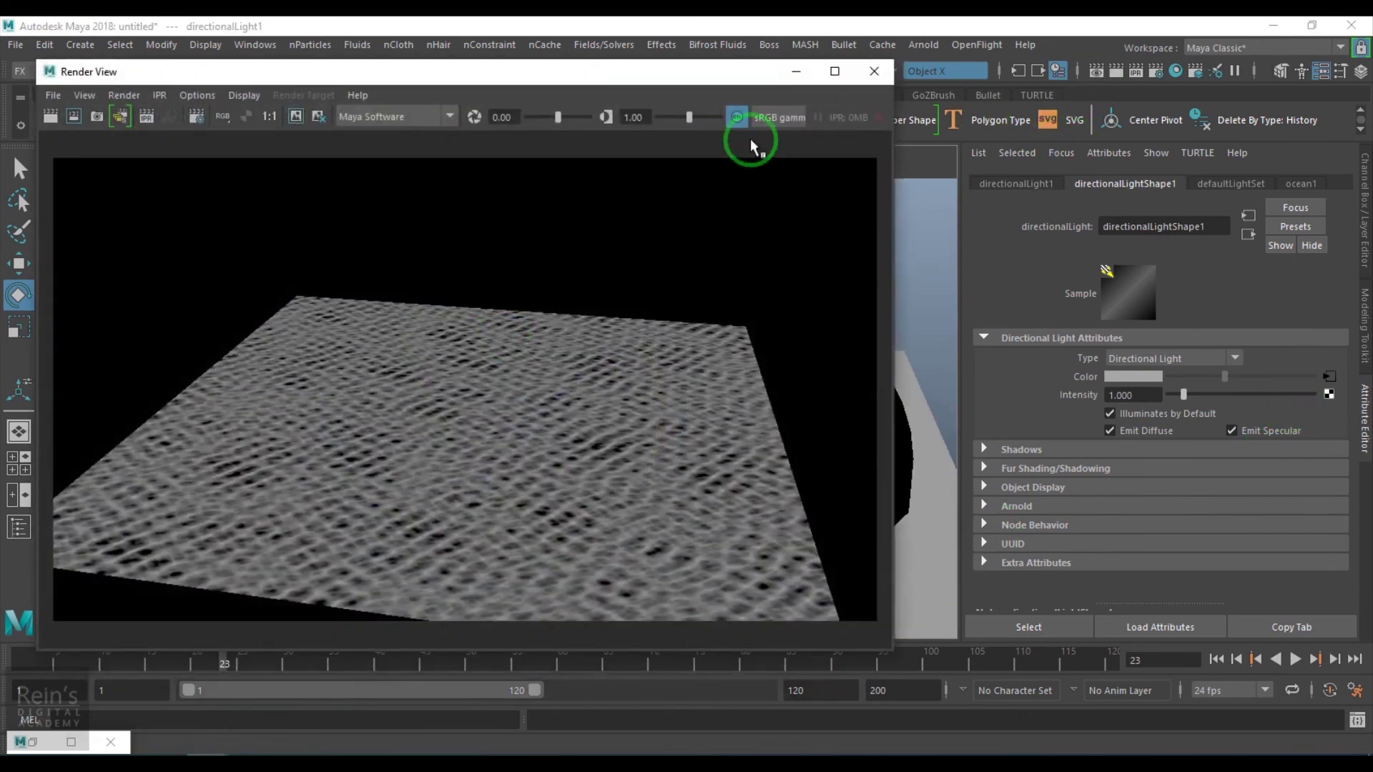
Redo the last render, then start an IPR render with a tuning region marked on the image
click(127, 126)
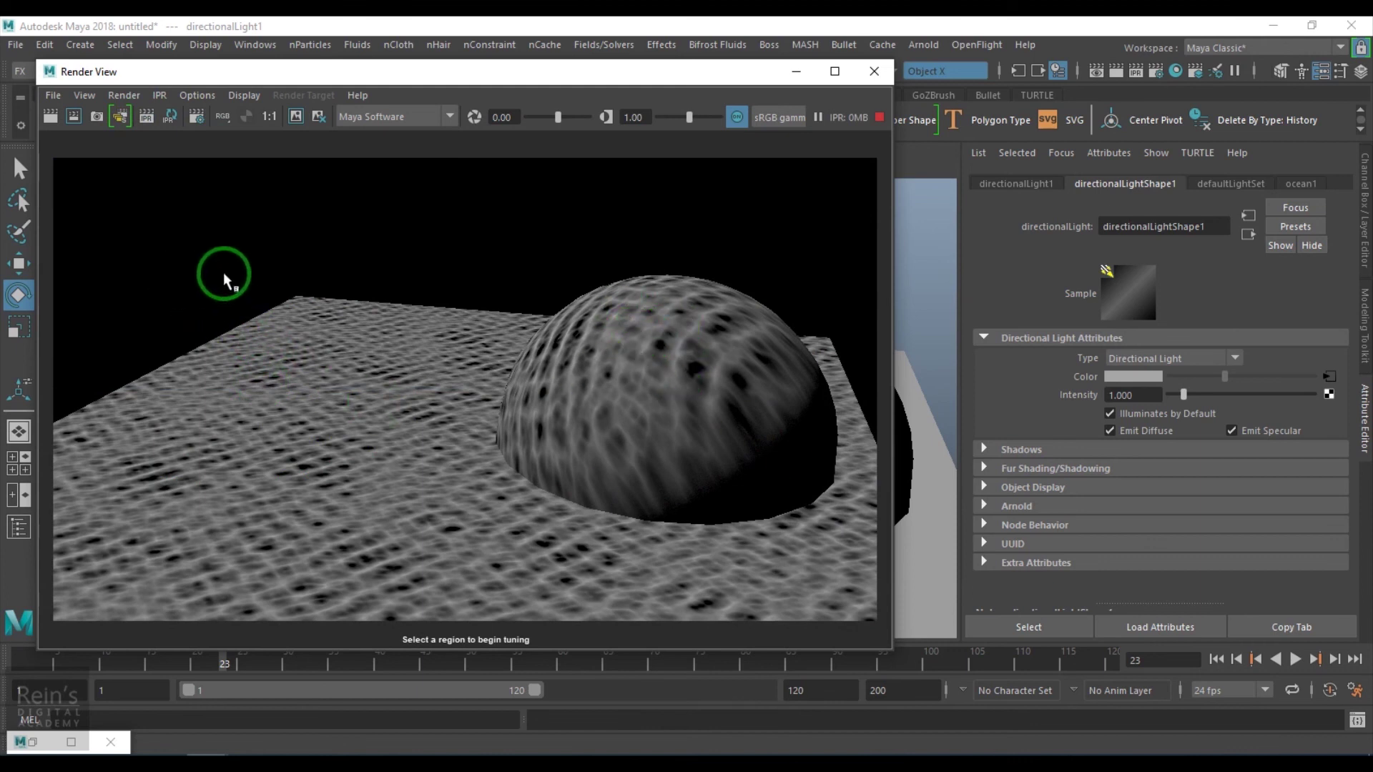
click(144, 126)
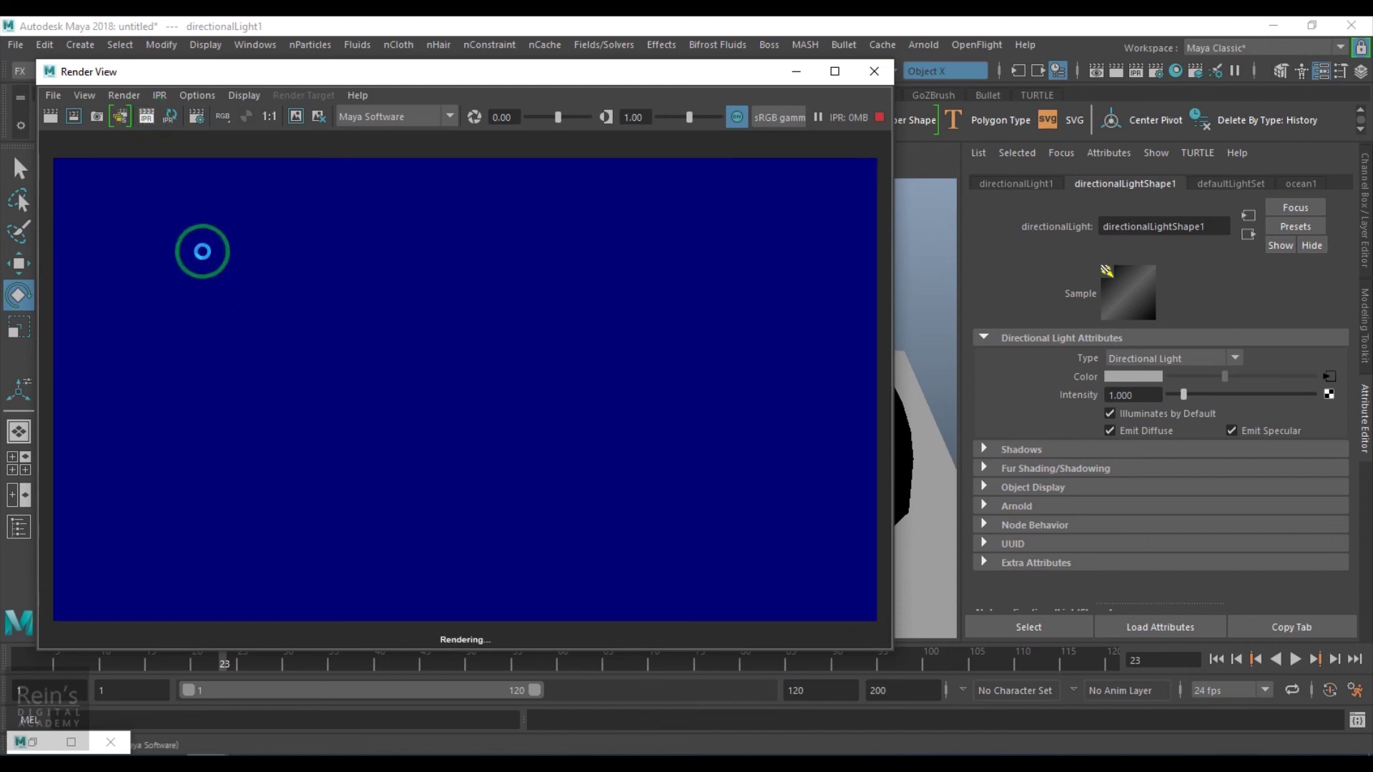
drag(188, 249, 858, 582)
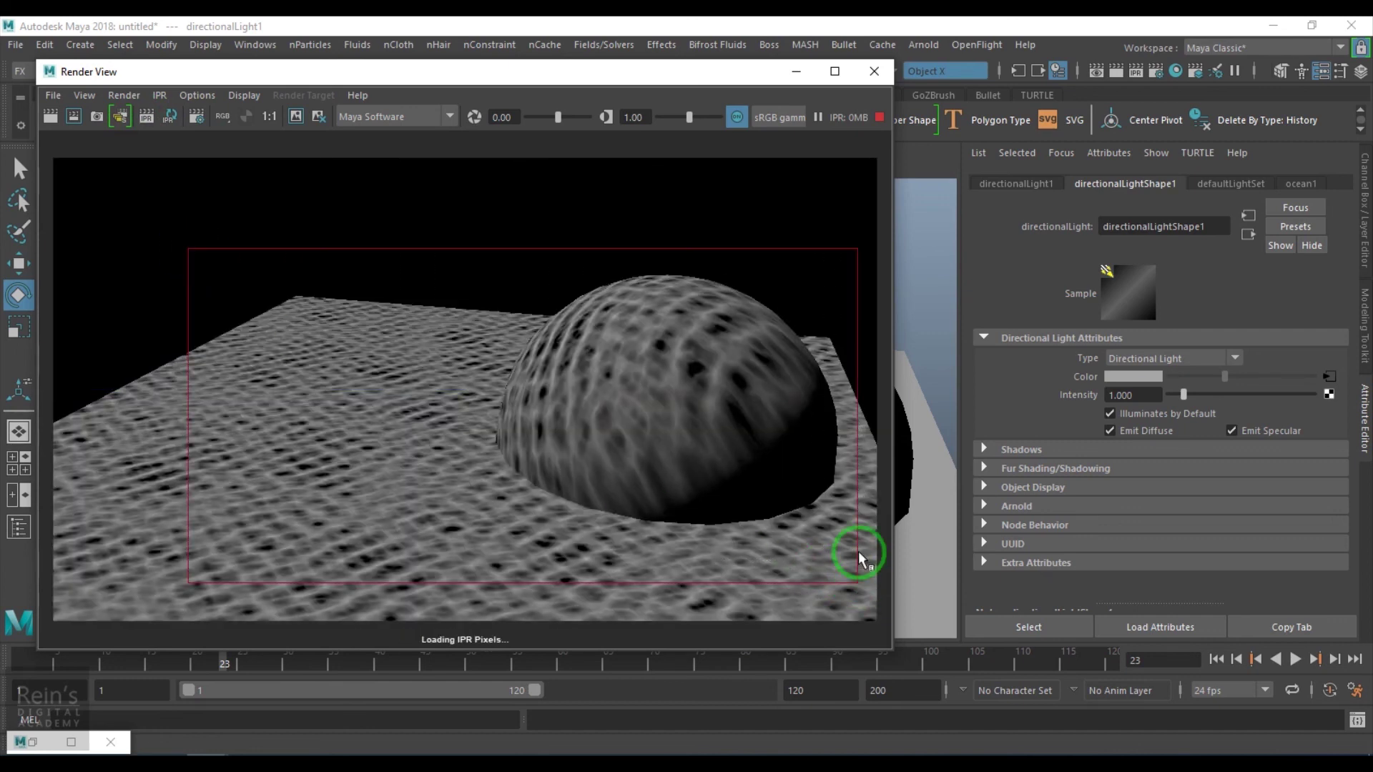
Set the ocean1 texture's Scale to 0.5, after trying 0.02 and 0.2
click(1328, 375)
scroll(1212, 449, up, 1)
double_click(1137, 356)
text(0.02)
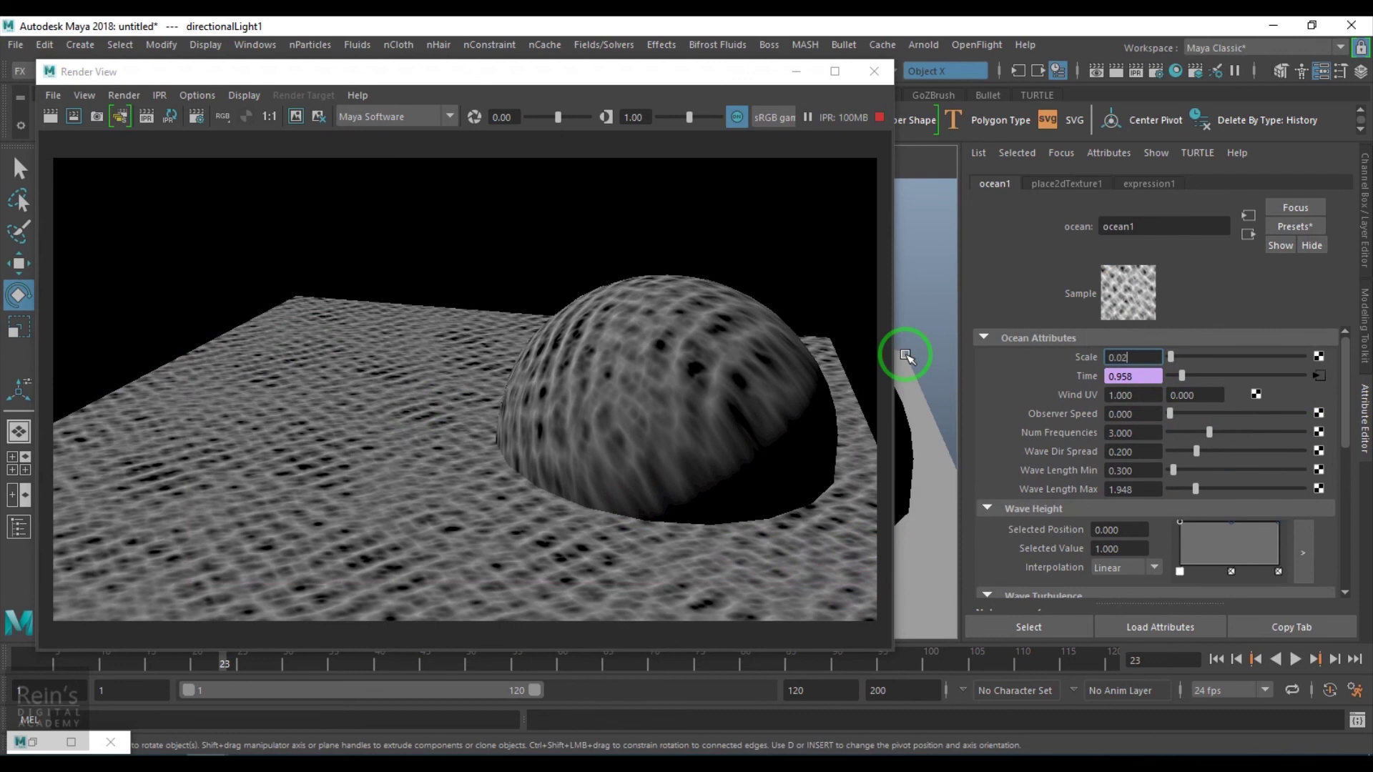
key(Return)
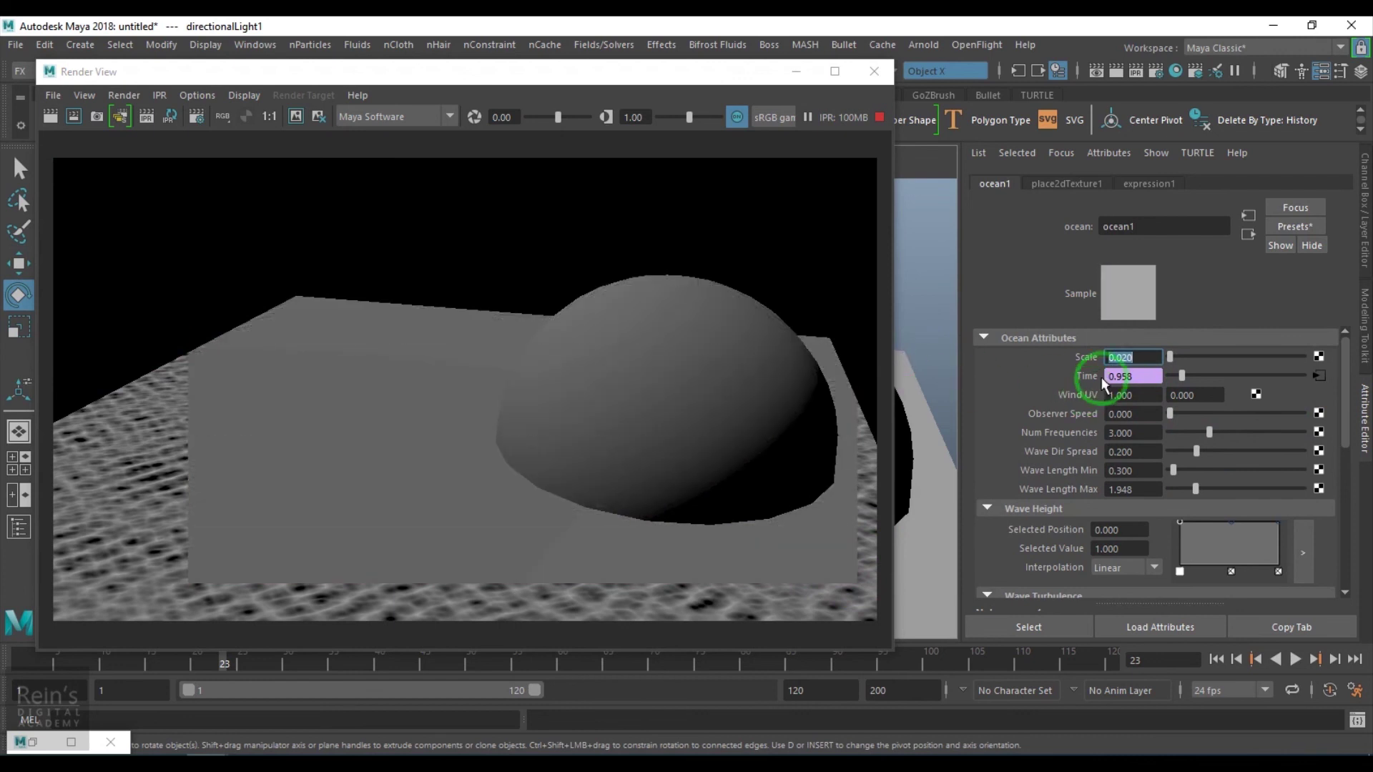
double_click(1121, 357)
text(0.2)
key(Return)
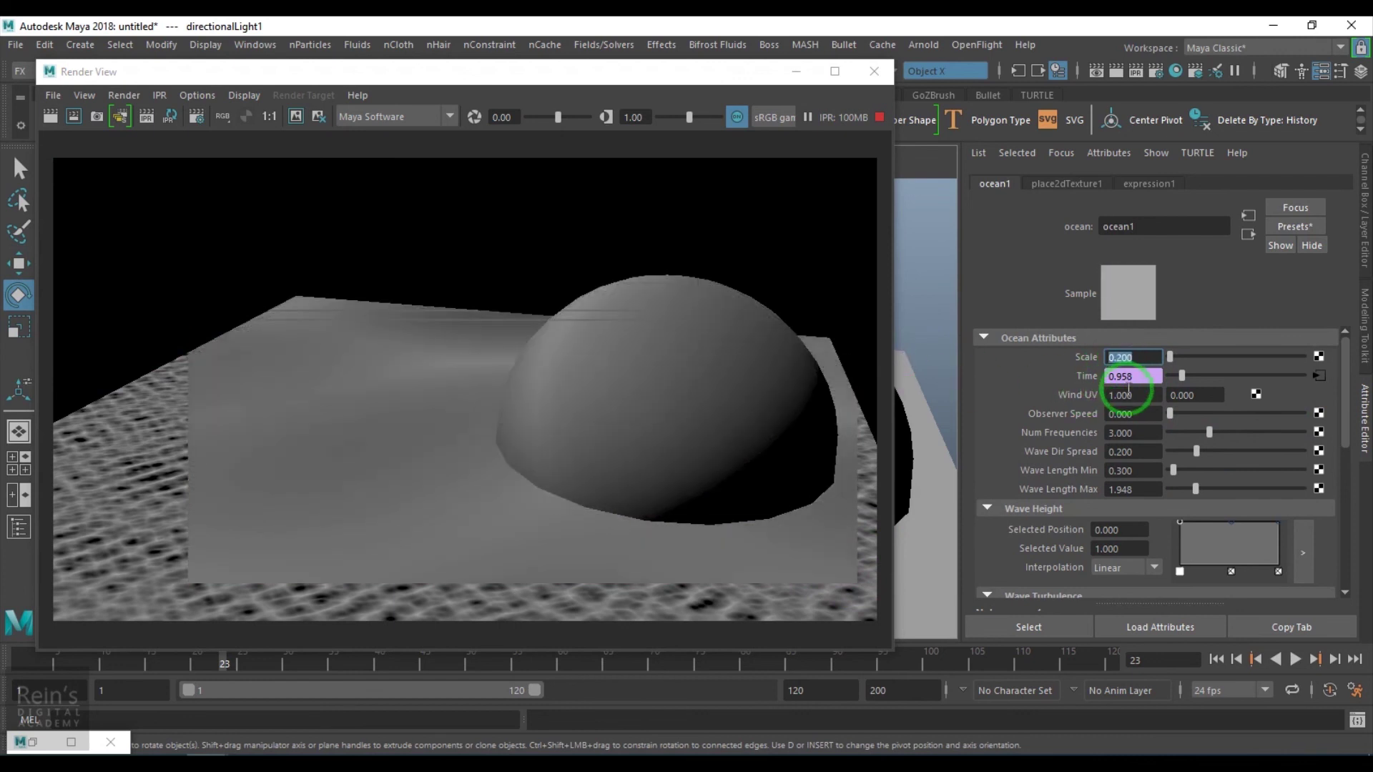
text(0.5)
key(Return)
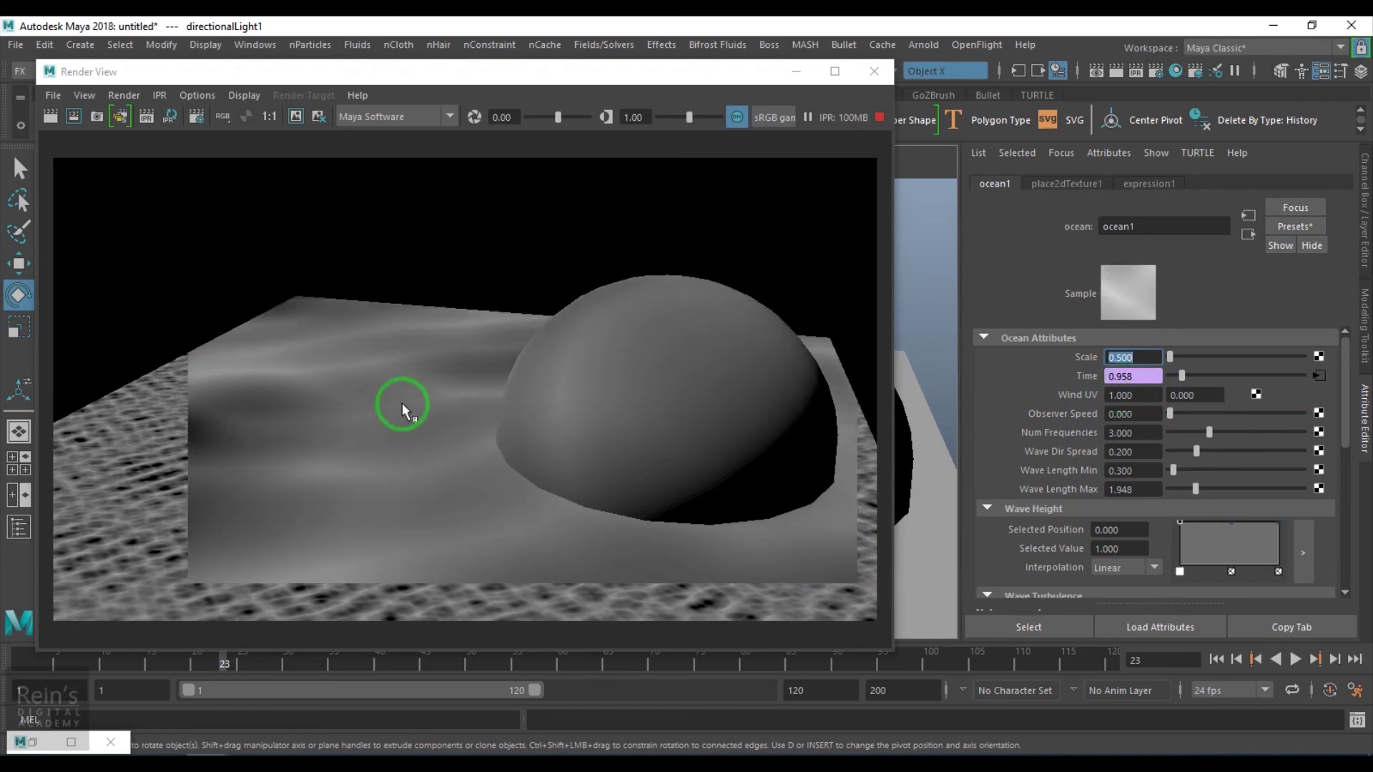
Redraw the IPR tuning region around the whole image, then stop the IPR render
scroll(407, 398, down, 1)
scroll(407, 398, down, 2)
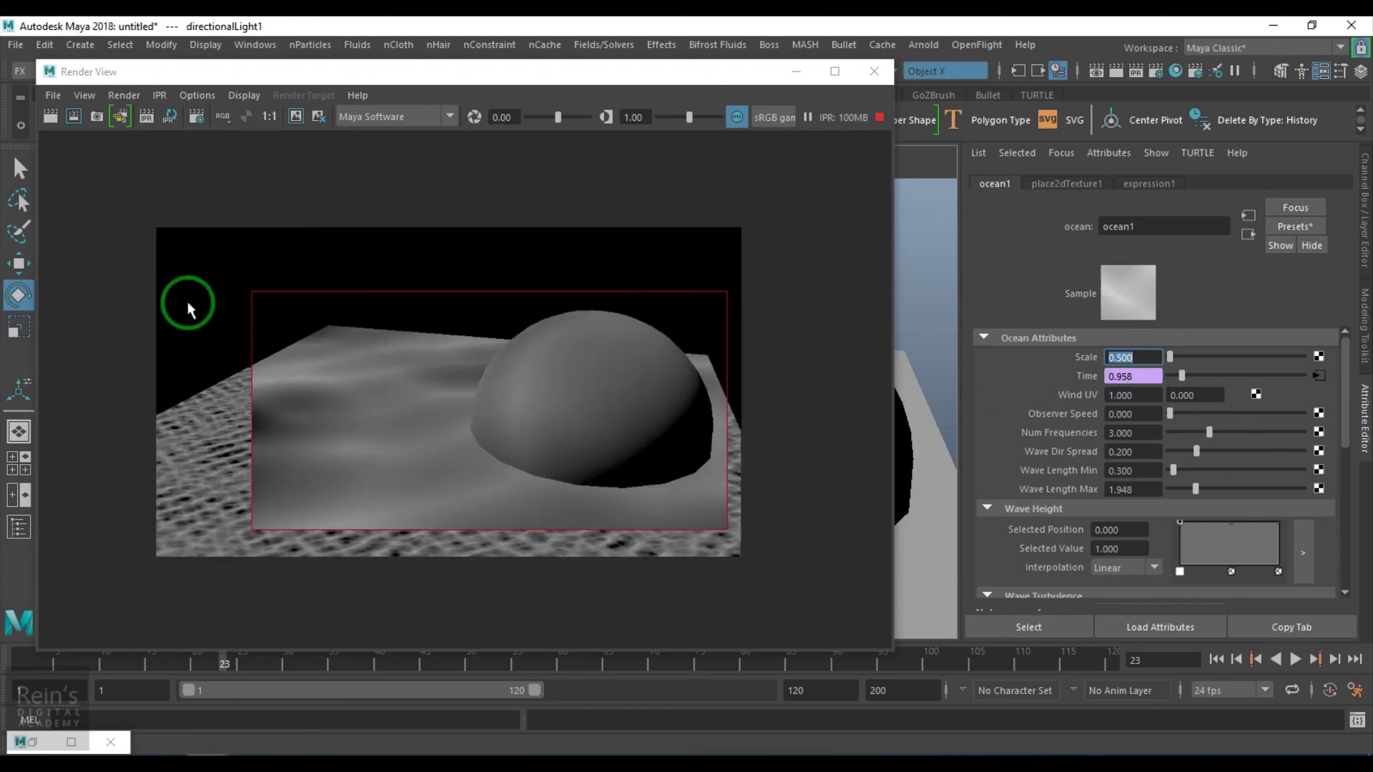
drag(237, 289, 141, 221)
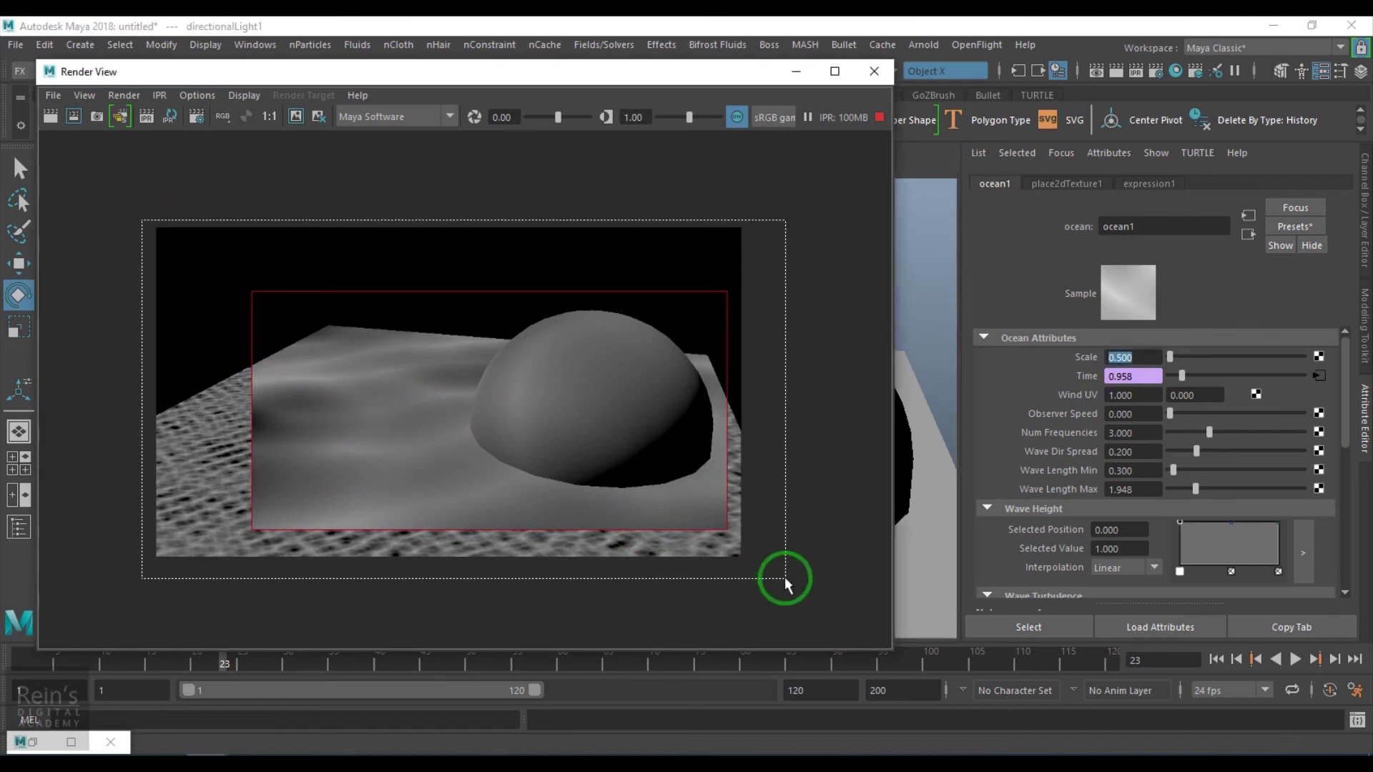
scroll(505, 484, up, 1)
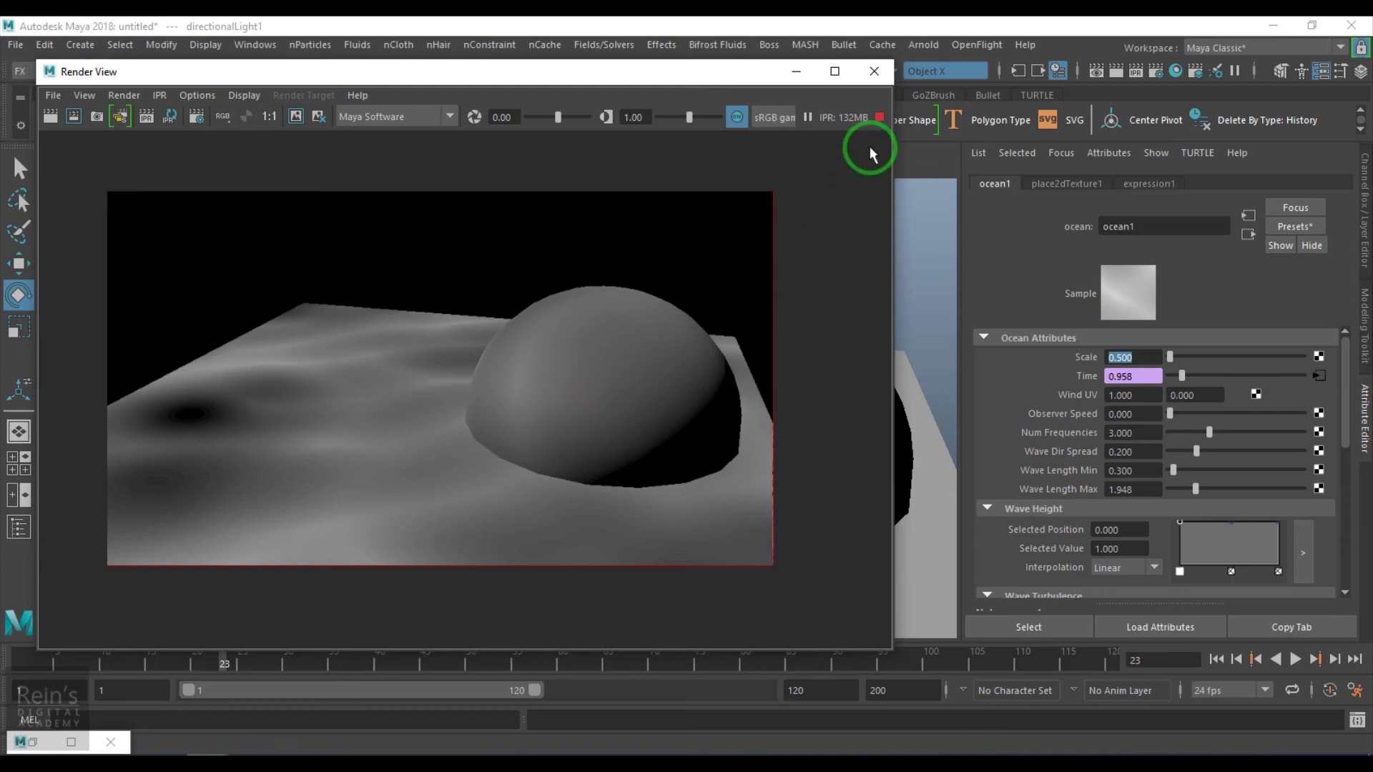
click(879, 118)
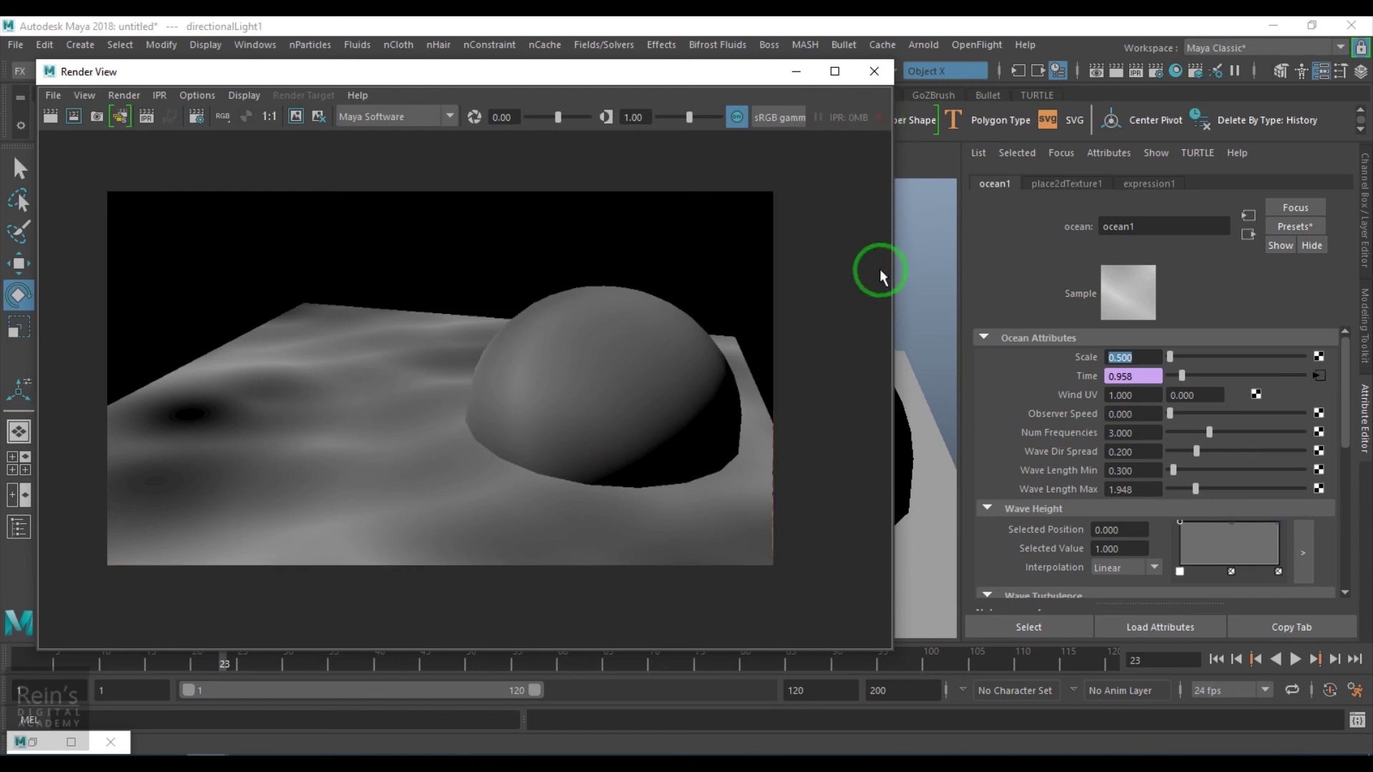